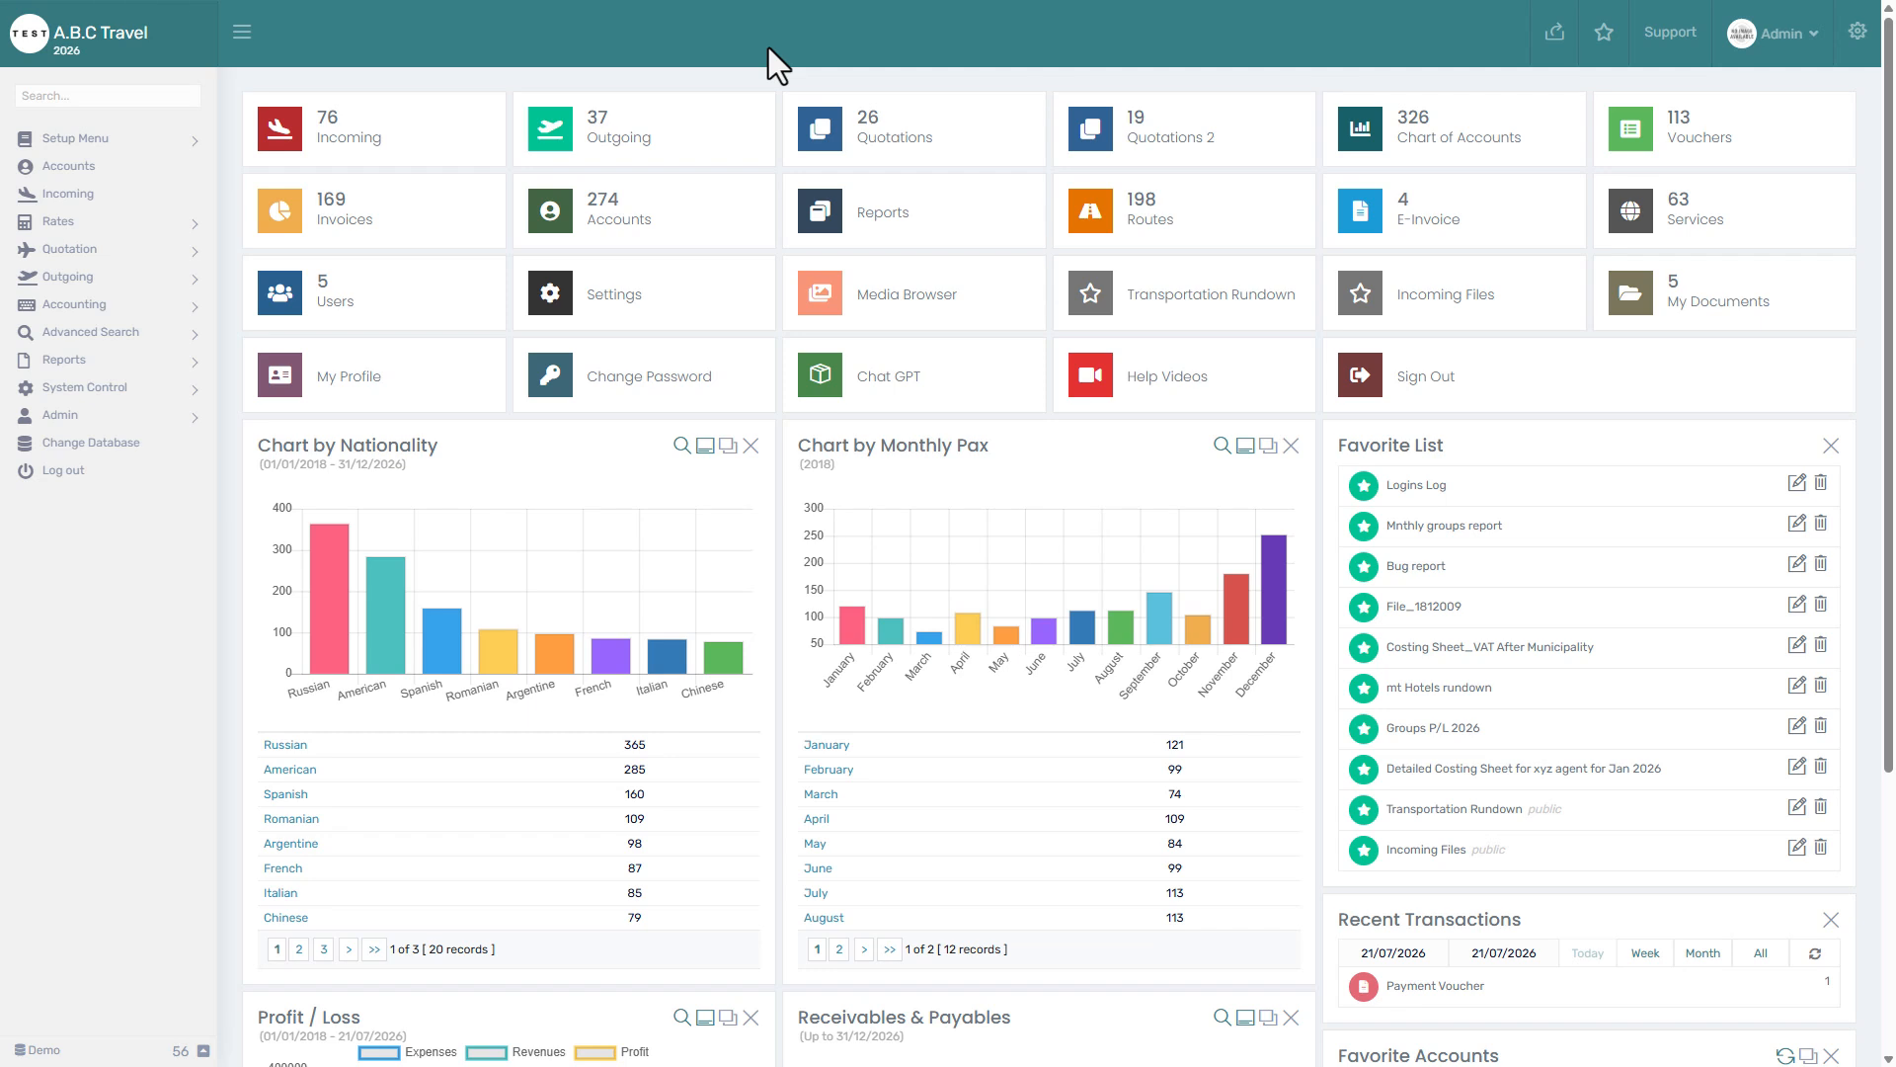
# Check the Maxis Hotel cost in the Global - Maxis - June 2026 and Global - Maxis - April 2026 incoming files
pyautogui.hotkey('ctrl', 'Tab')
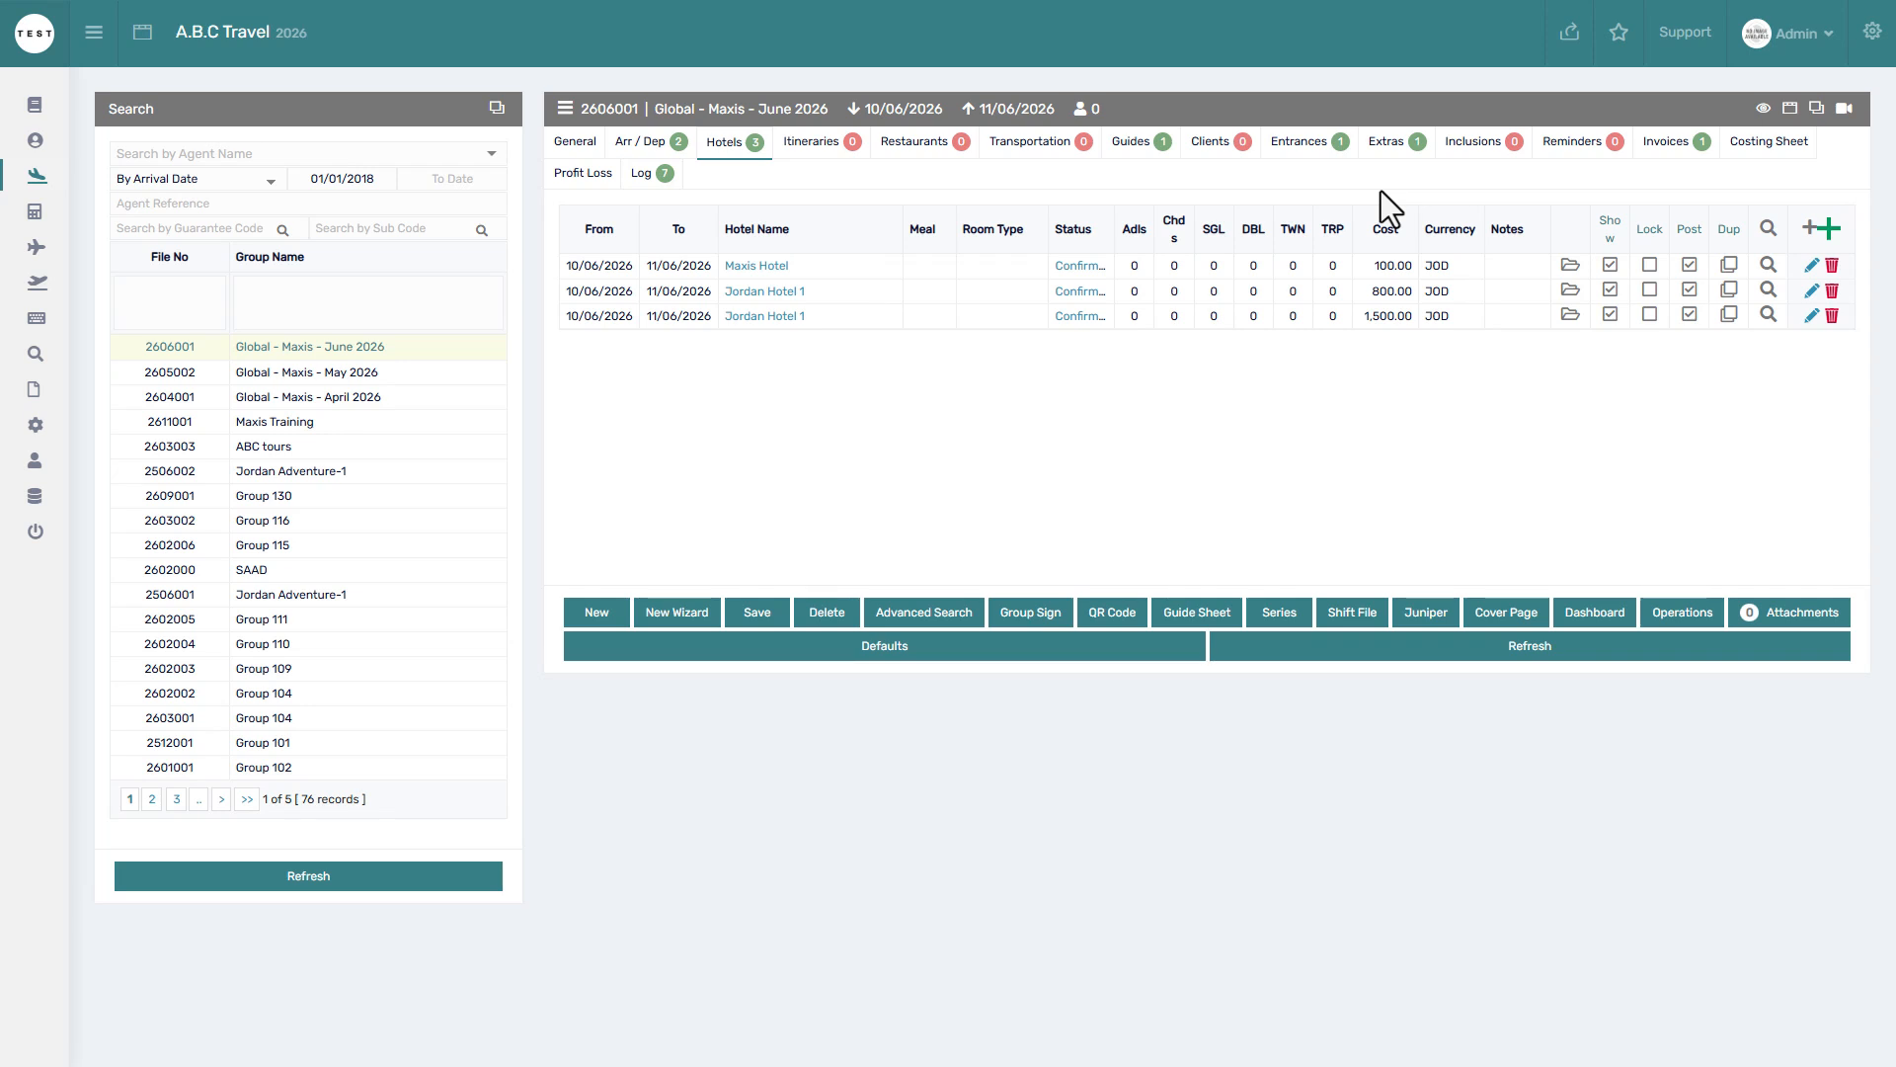
pyautogui.click(1373, 264)
pyautogui.moveTo(1373, 265); pyautogui.dragTo(1413, 273)
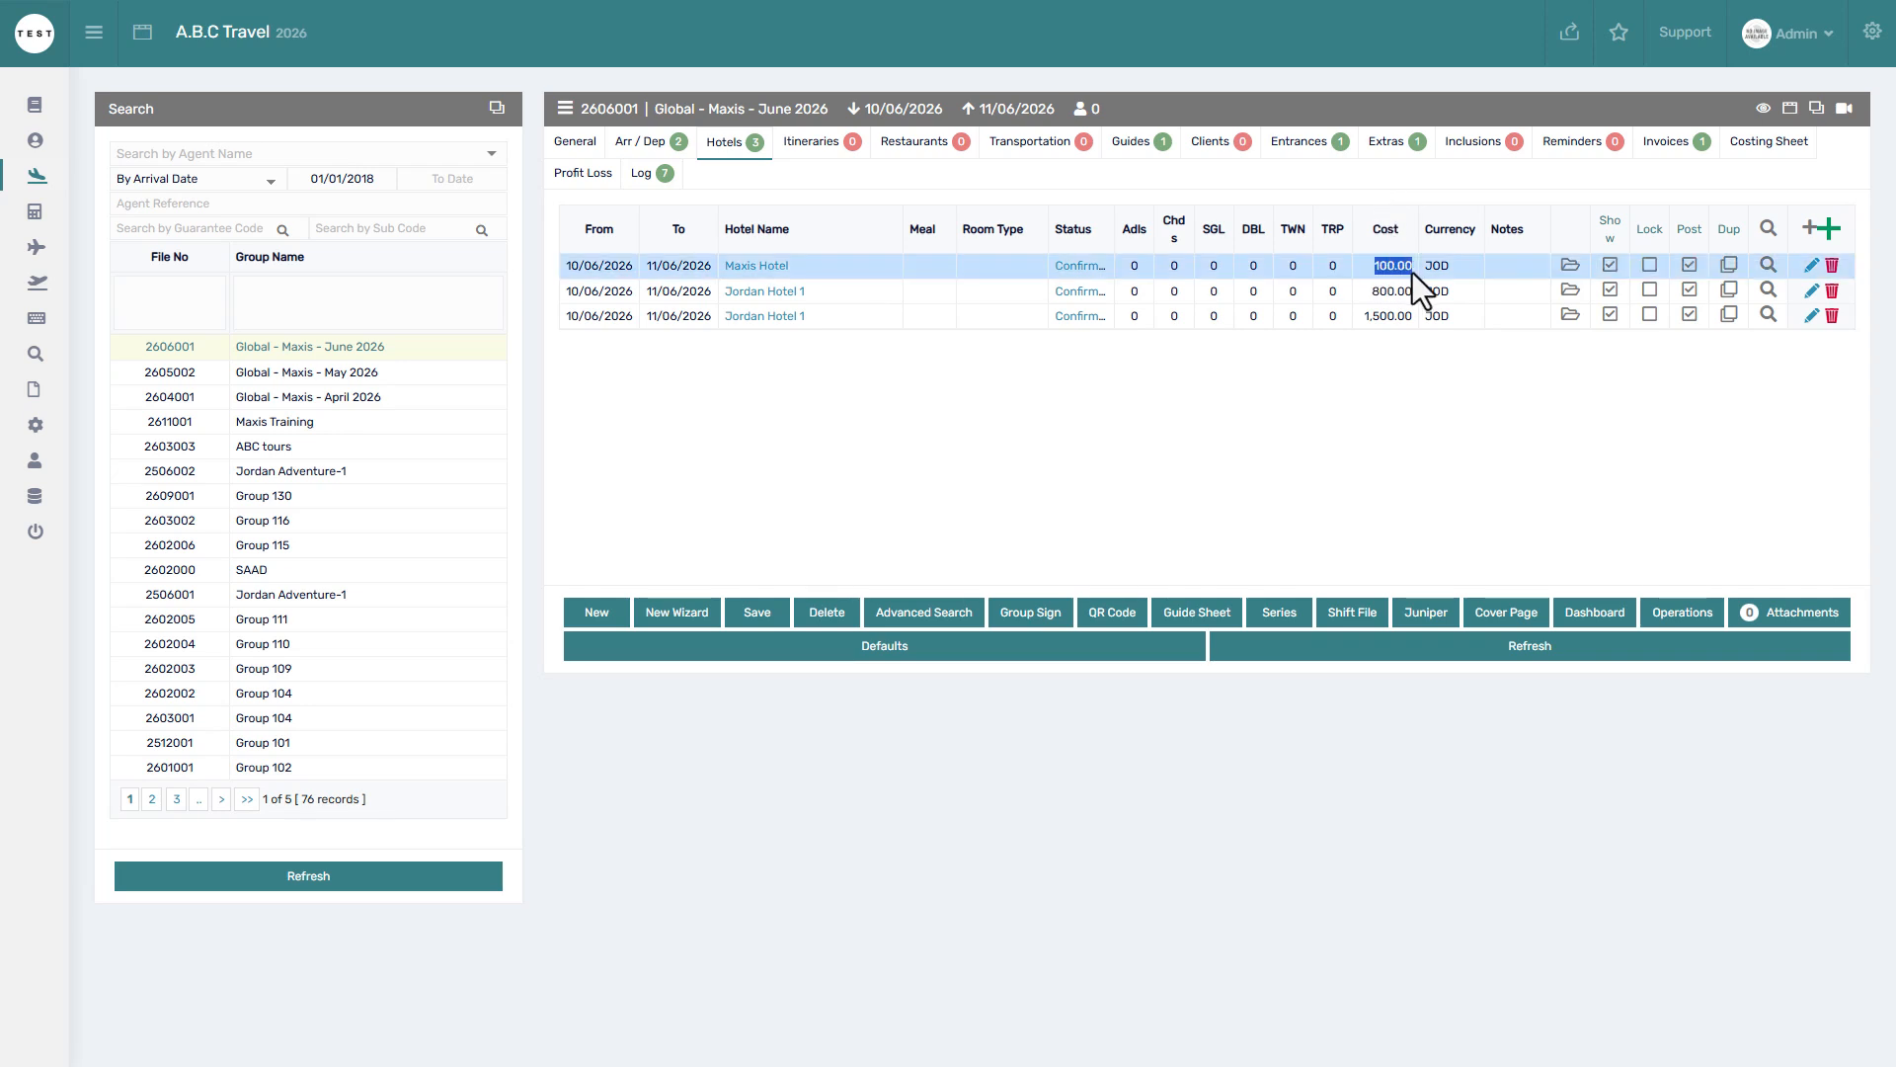
pyautogui.click(1384, 353)
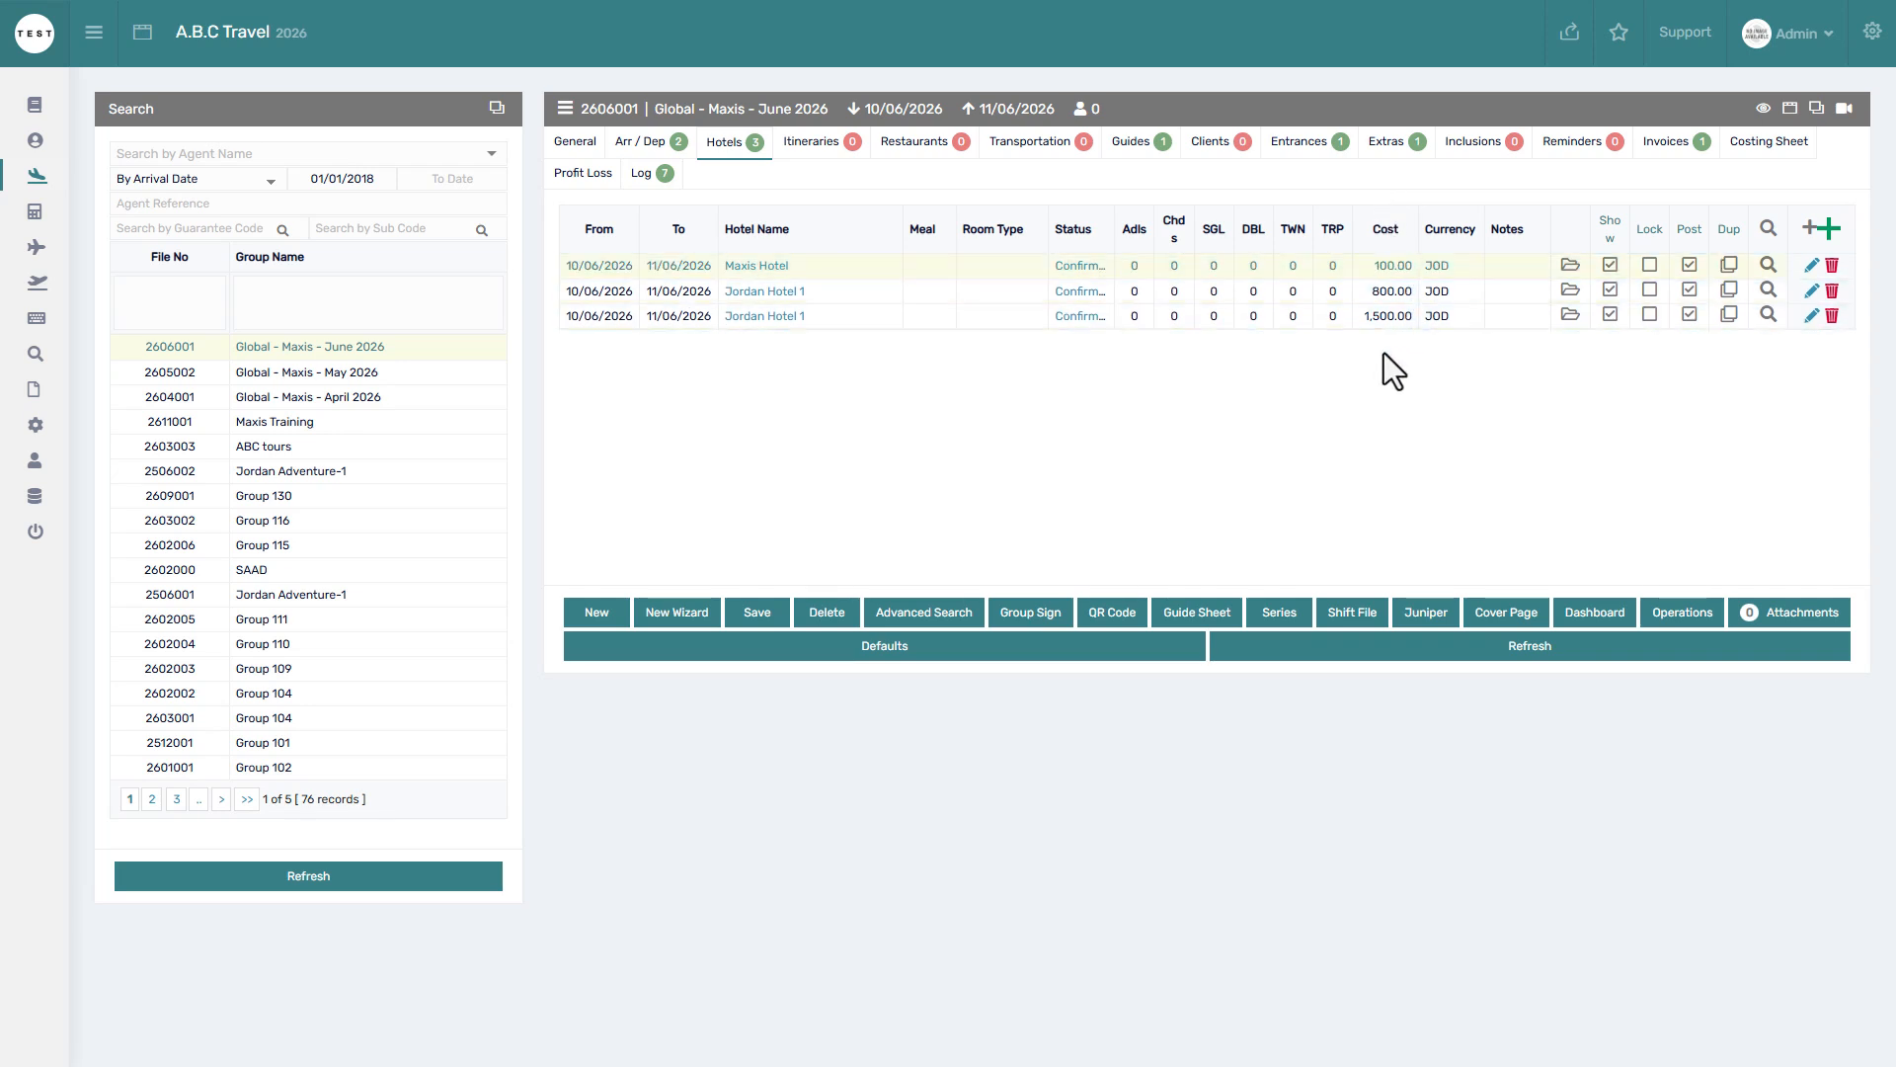
pyautogui.click(433, 395)
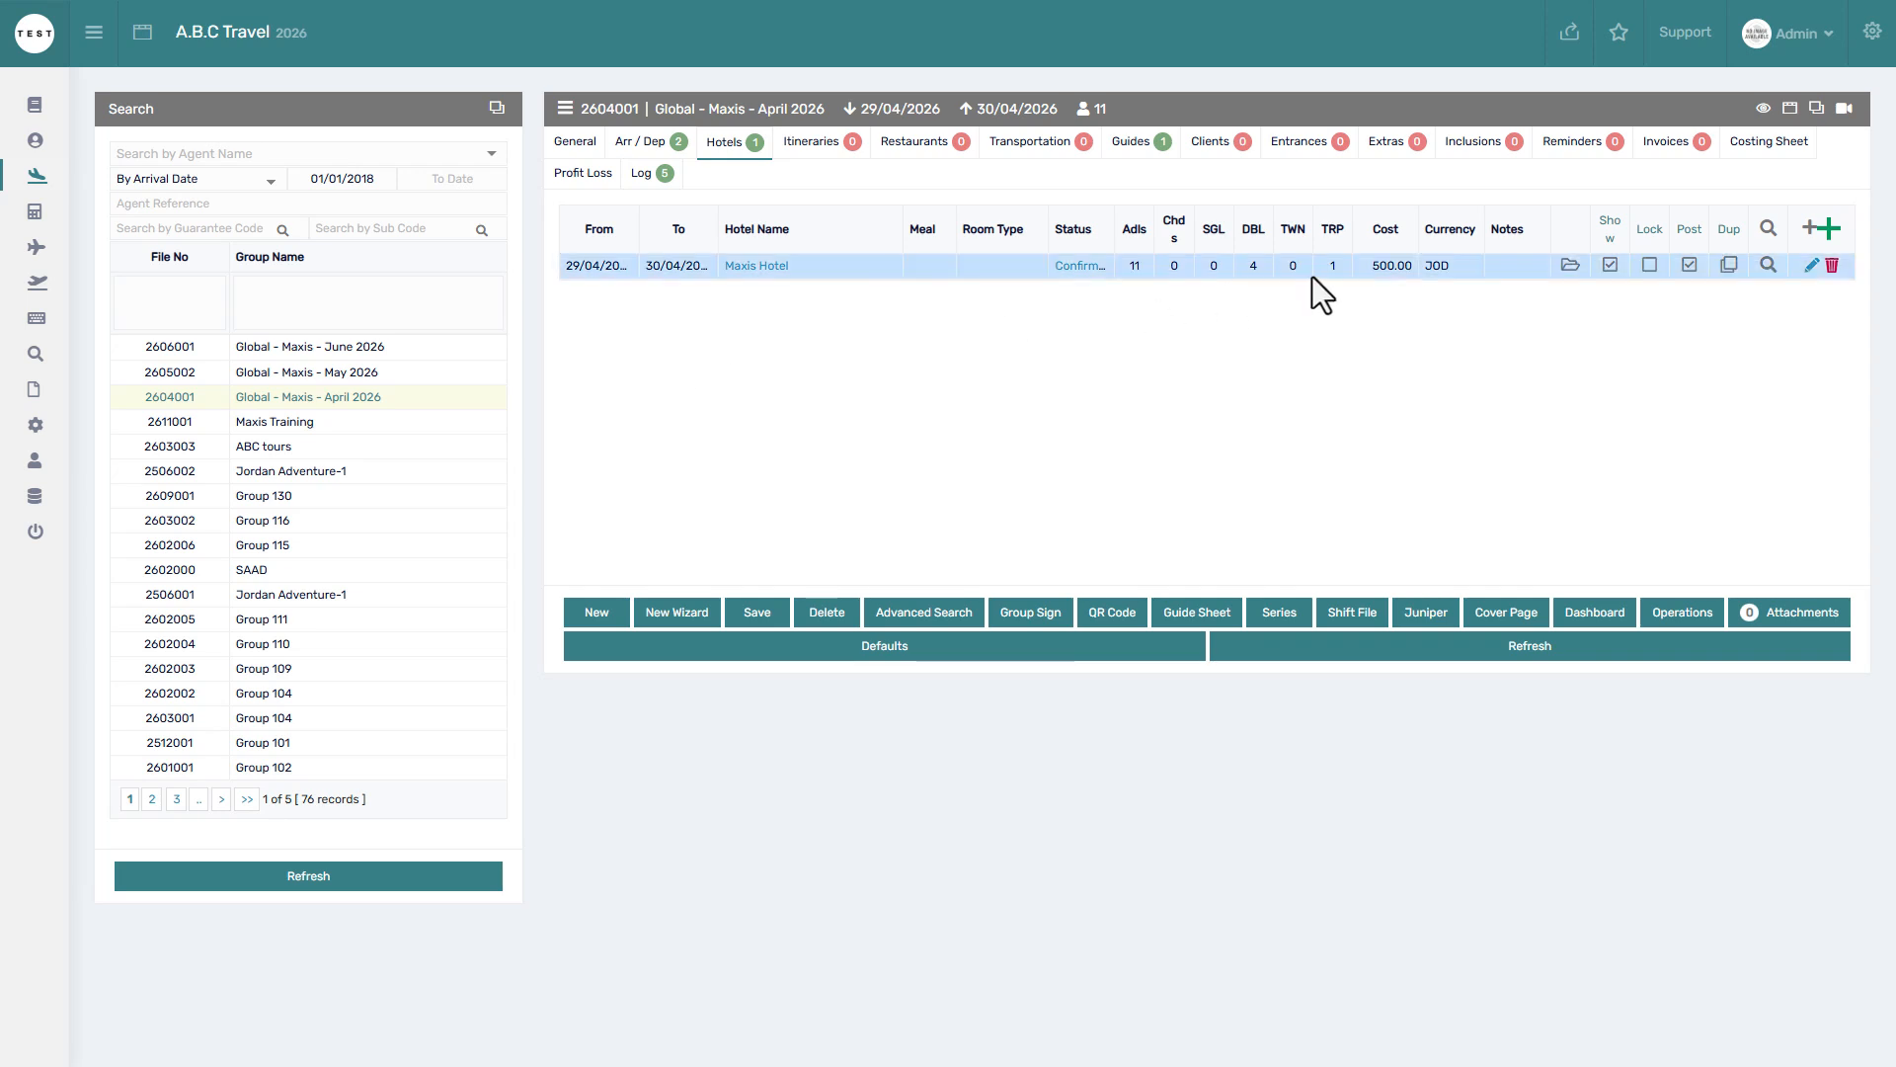
pyautogui.click(1419, 280)
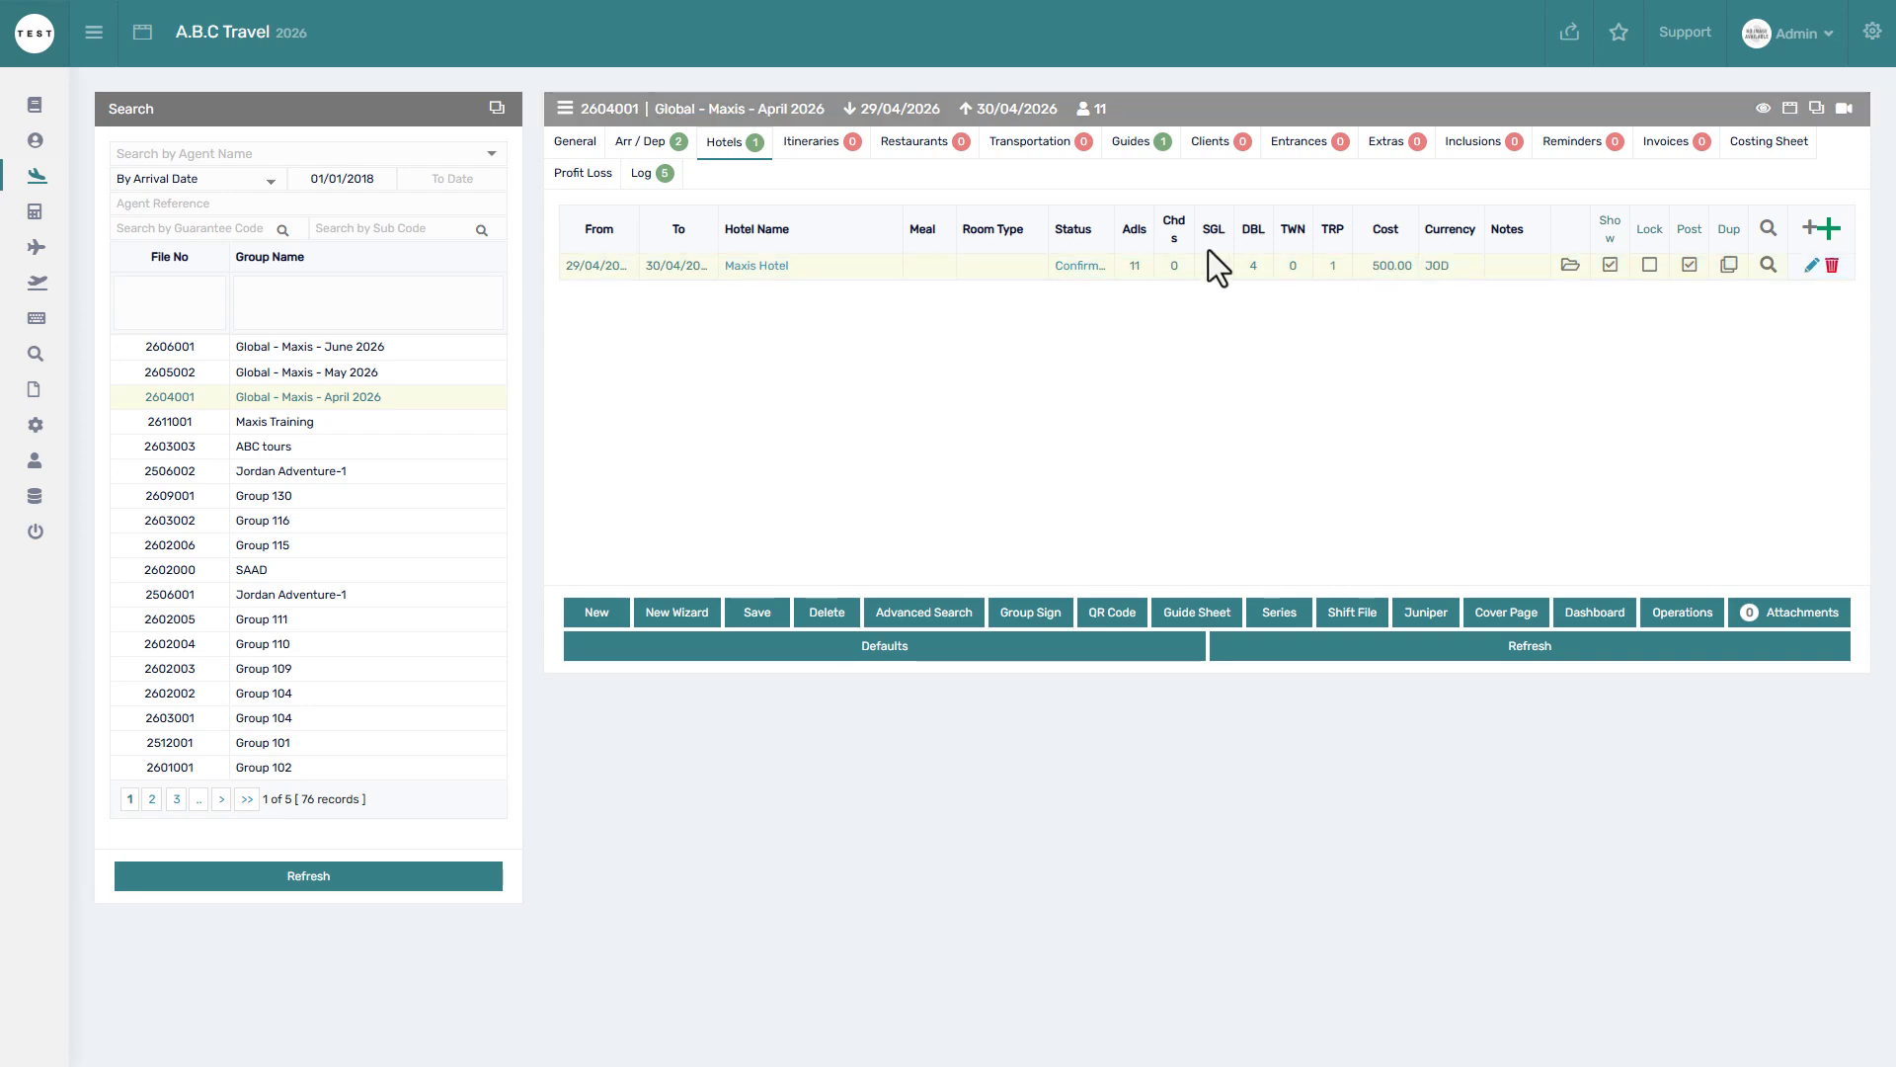
# Go to the vouchers from the dashboard and create a new voucher of type Payment Voucher
pyautogui.click(28, 29)
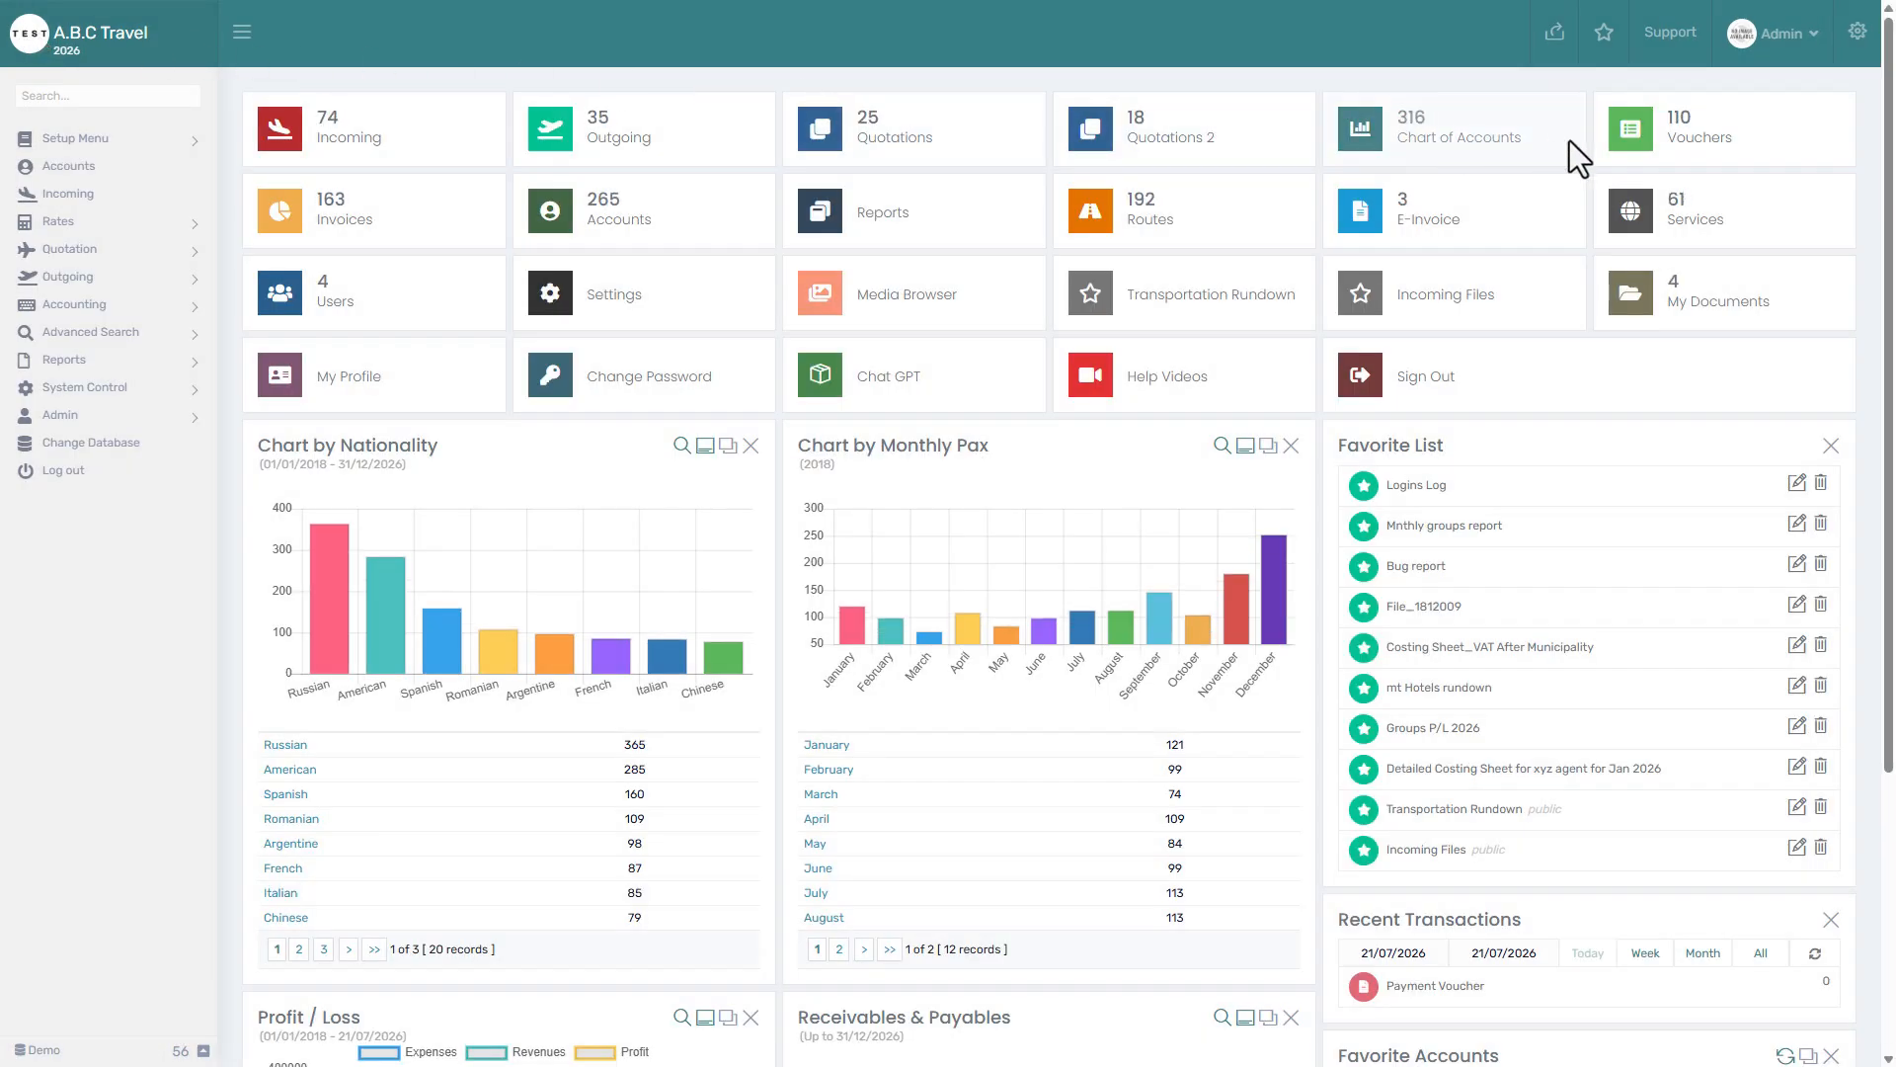
pyautogui.click(1634, 145)
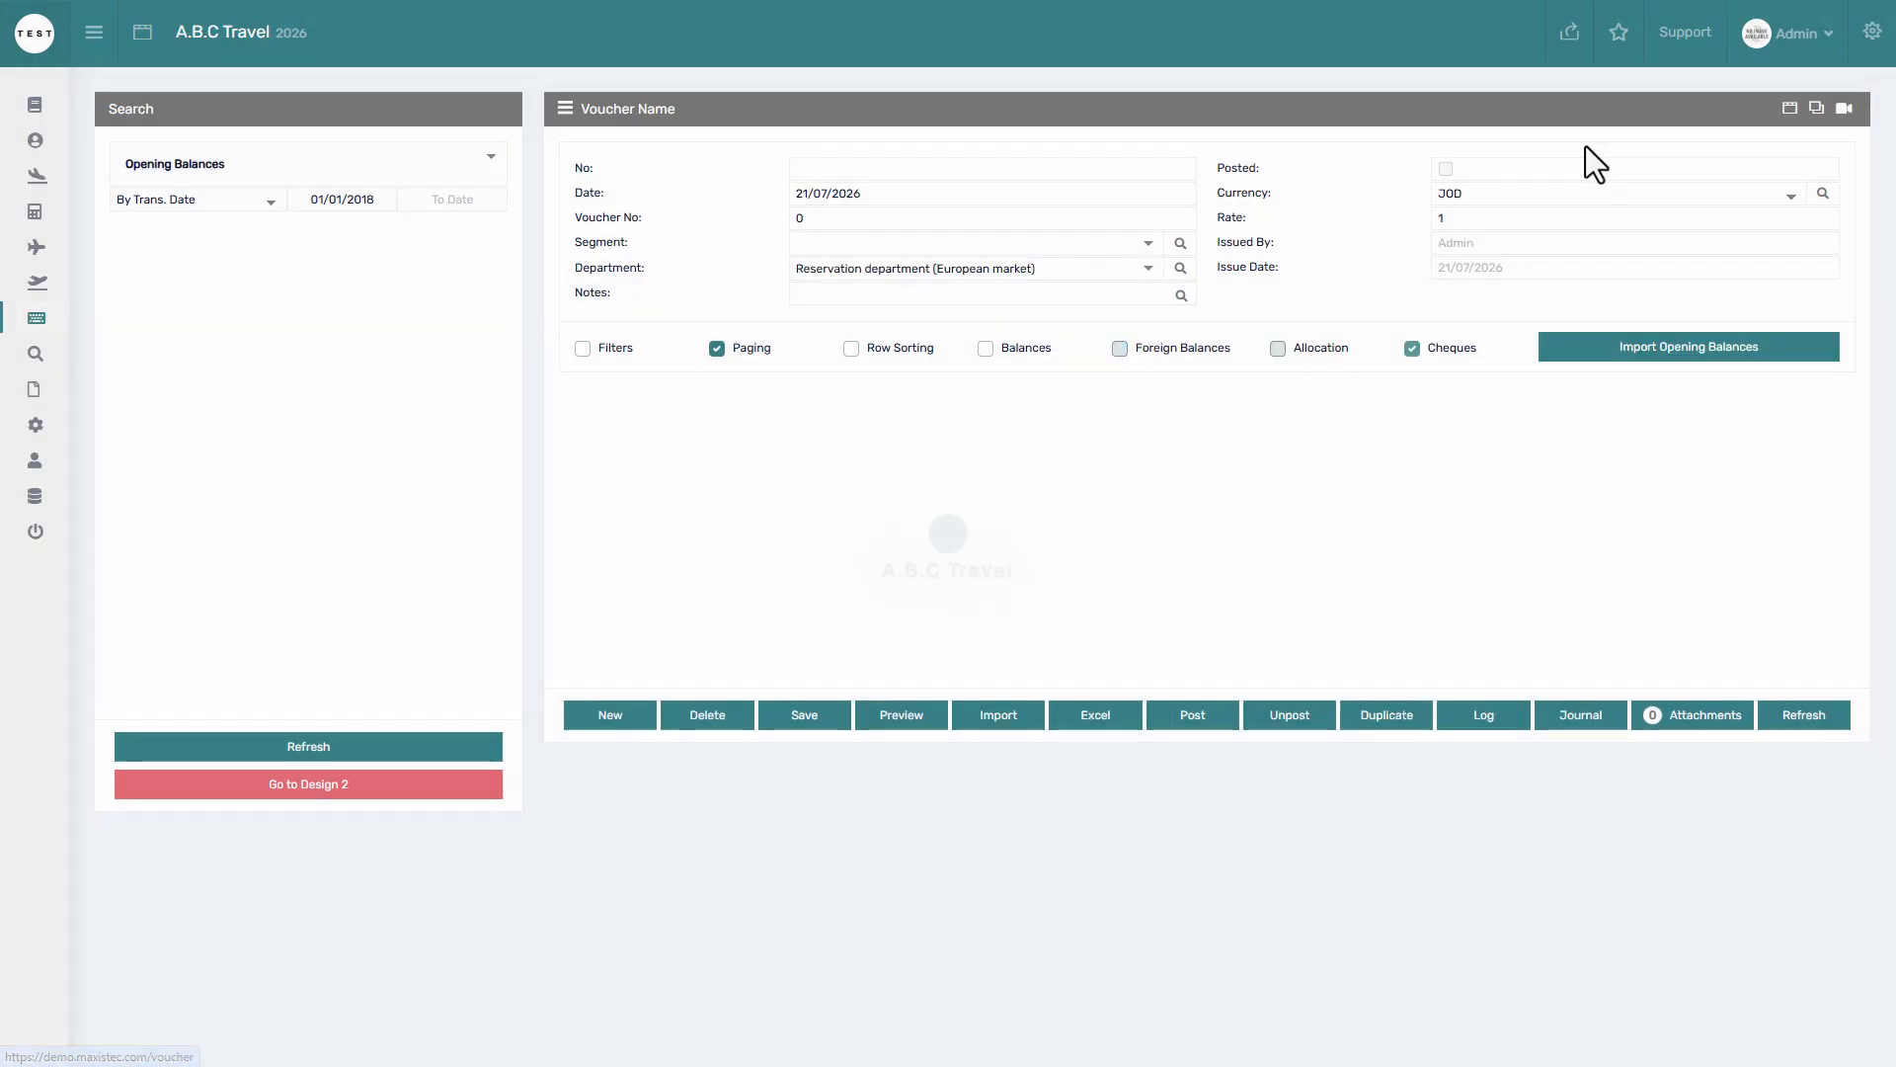
pyautogui.click(409, 163)
pyautogui.click(330, 266)
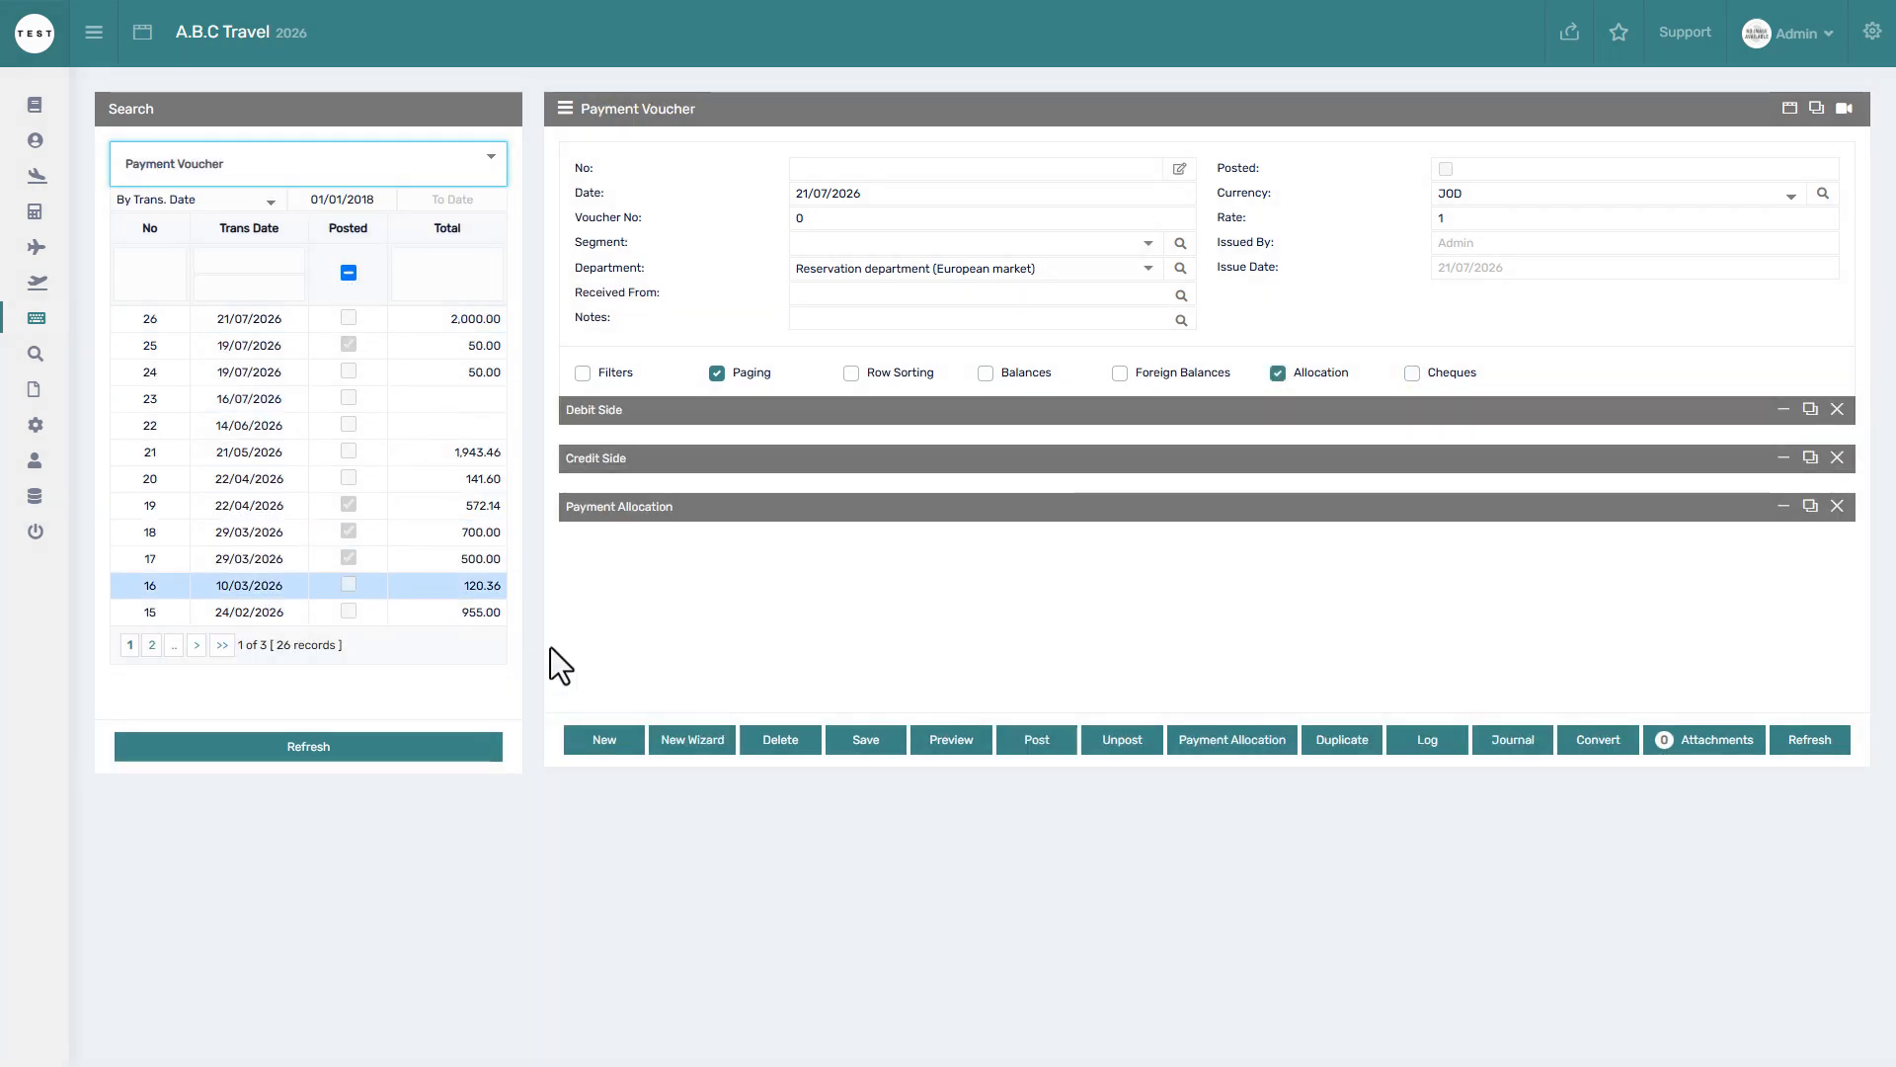
pyautogui.click(604, 739)
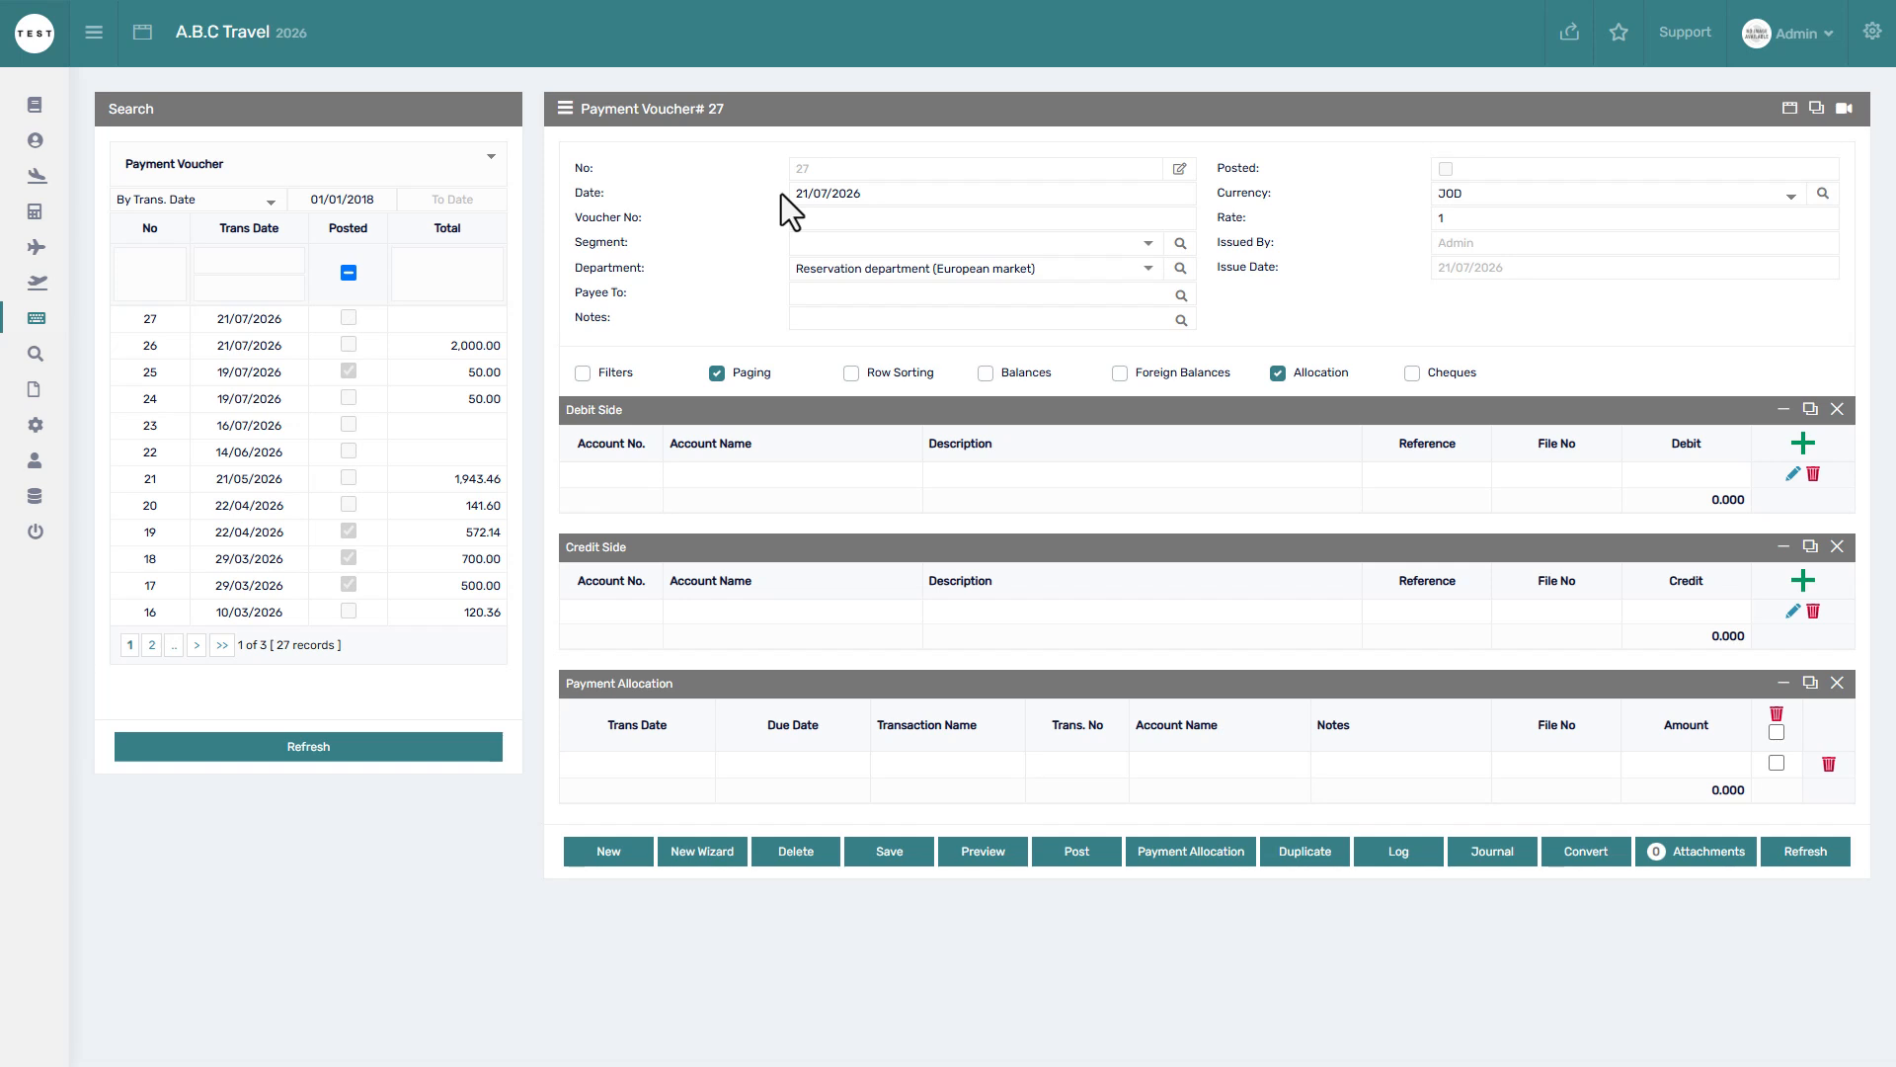
# Set the payment voucher's date to 20/07/2026 and its voucher number to 07/2026
pyautogui.click(875, 199)
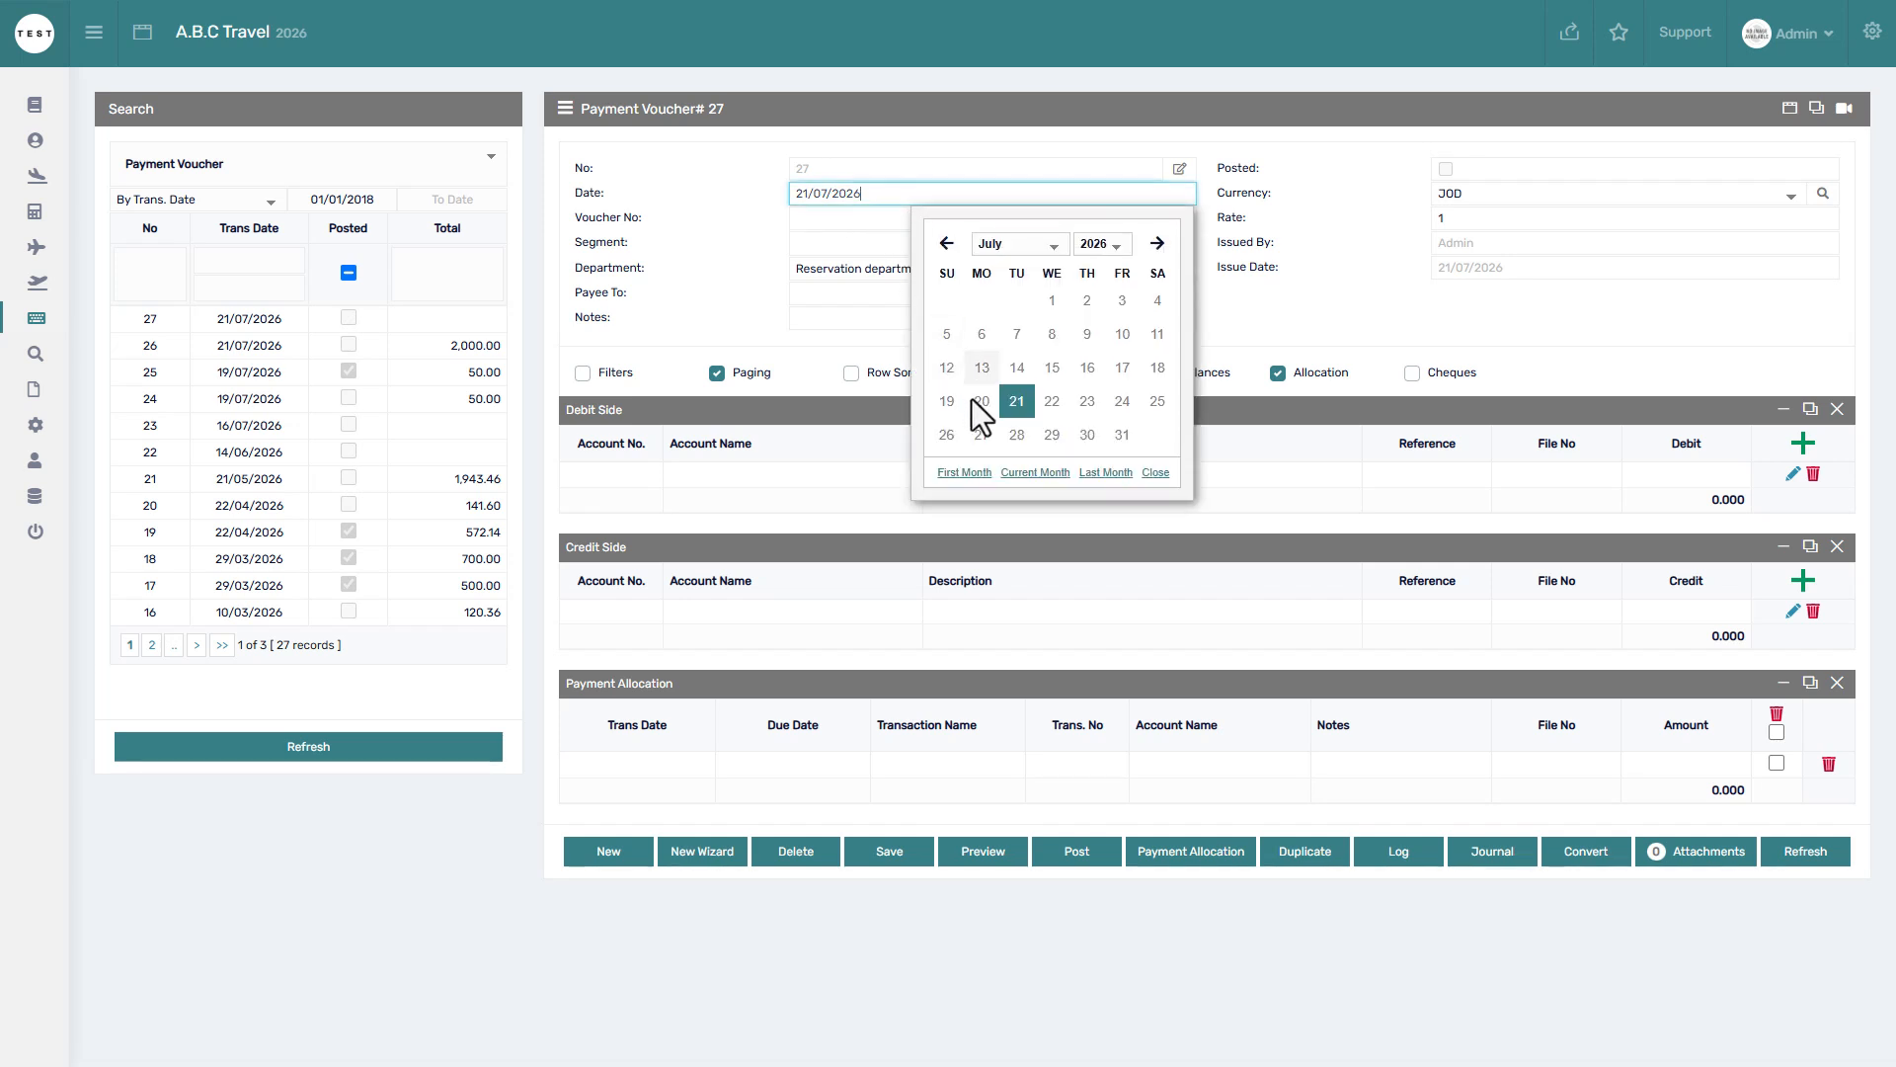
pyautogui.click(972, 399)
pyautogui.click(858, 221)
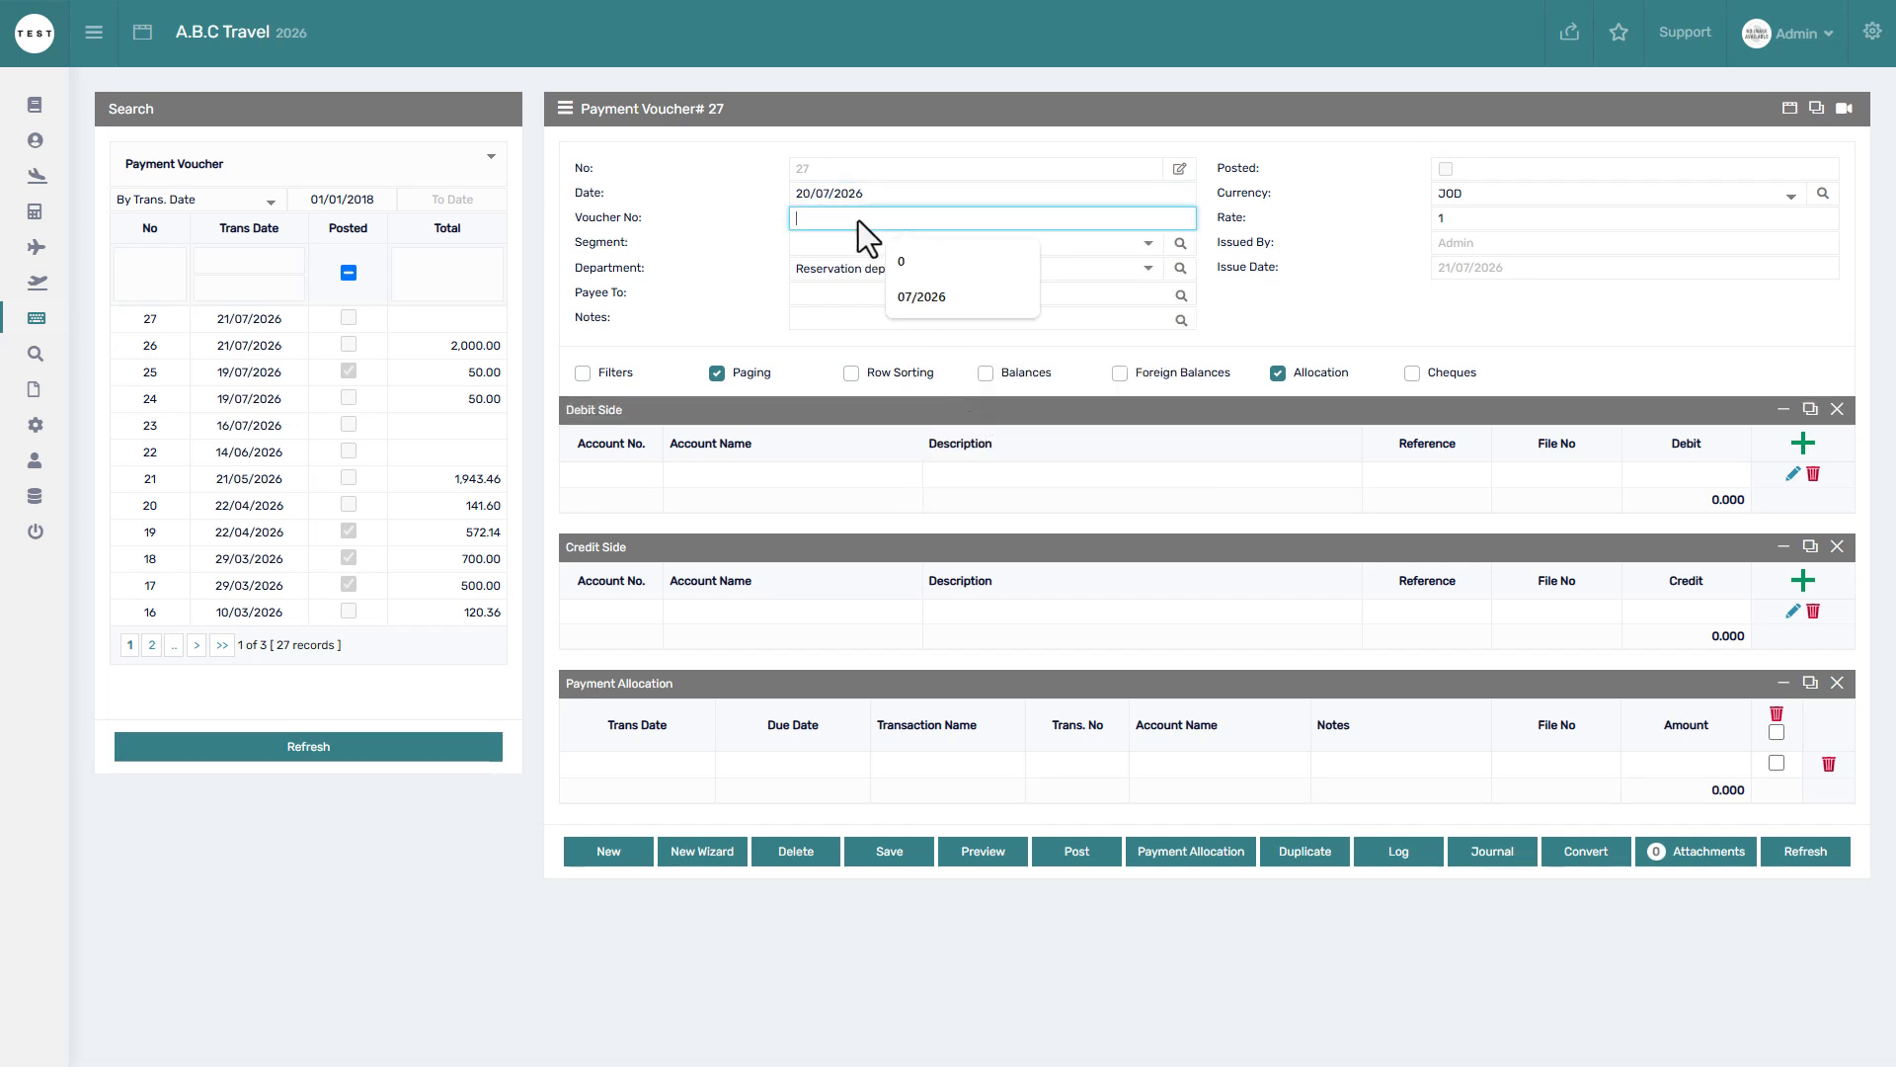
pyautogui.click(909, 294)
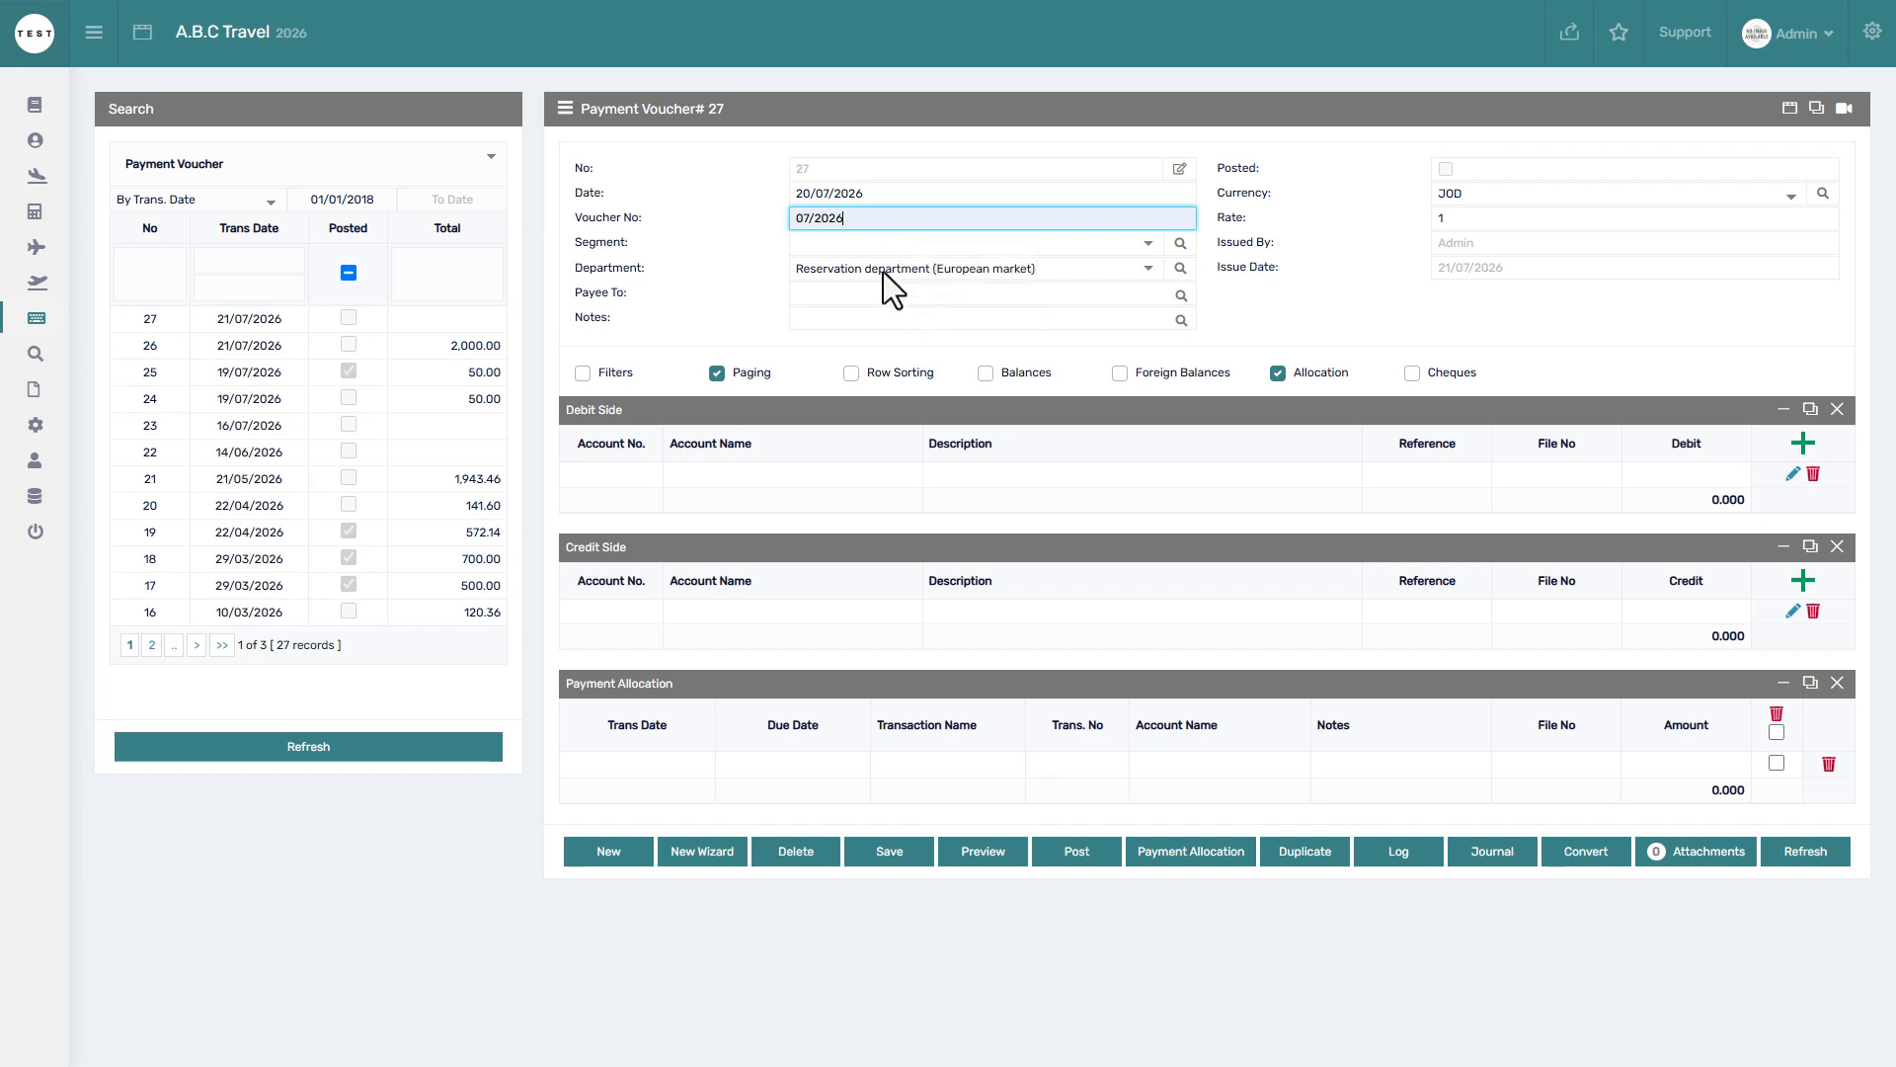
# Set the voucher's segment to Corporate and its department to Reservation department 1
pyautogui.click(855, 245)
pyautogui.click(884, 355)
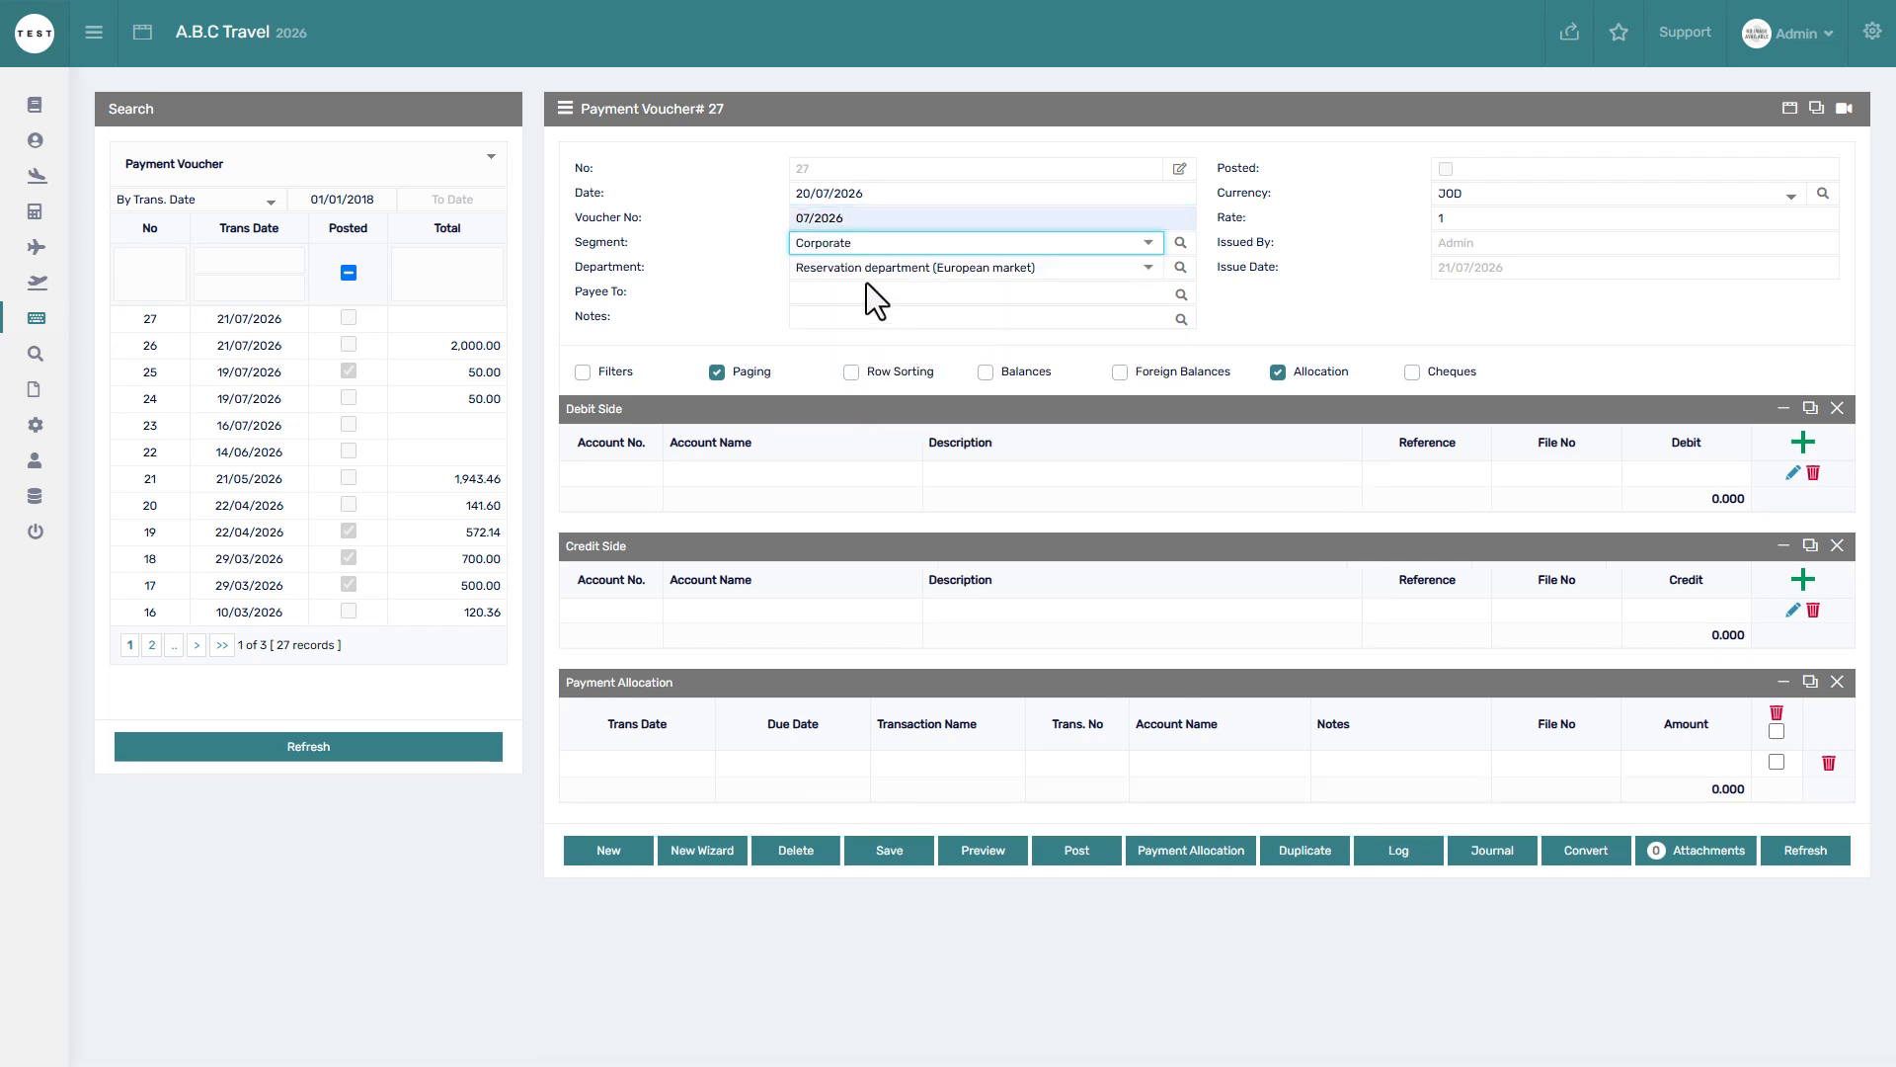
pyautogui.click(866, 271)
pyautogui.click(882, 381)
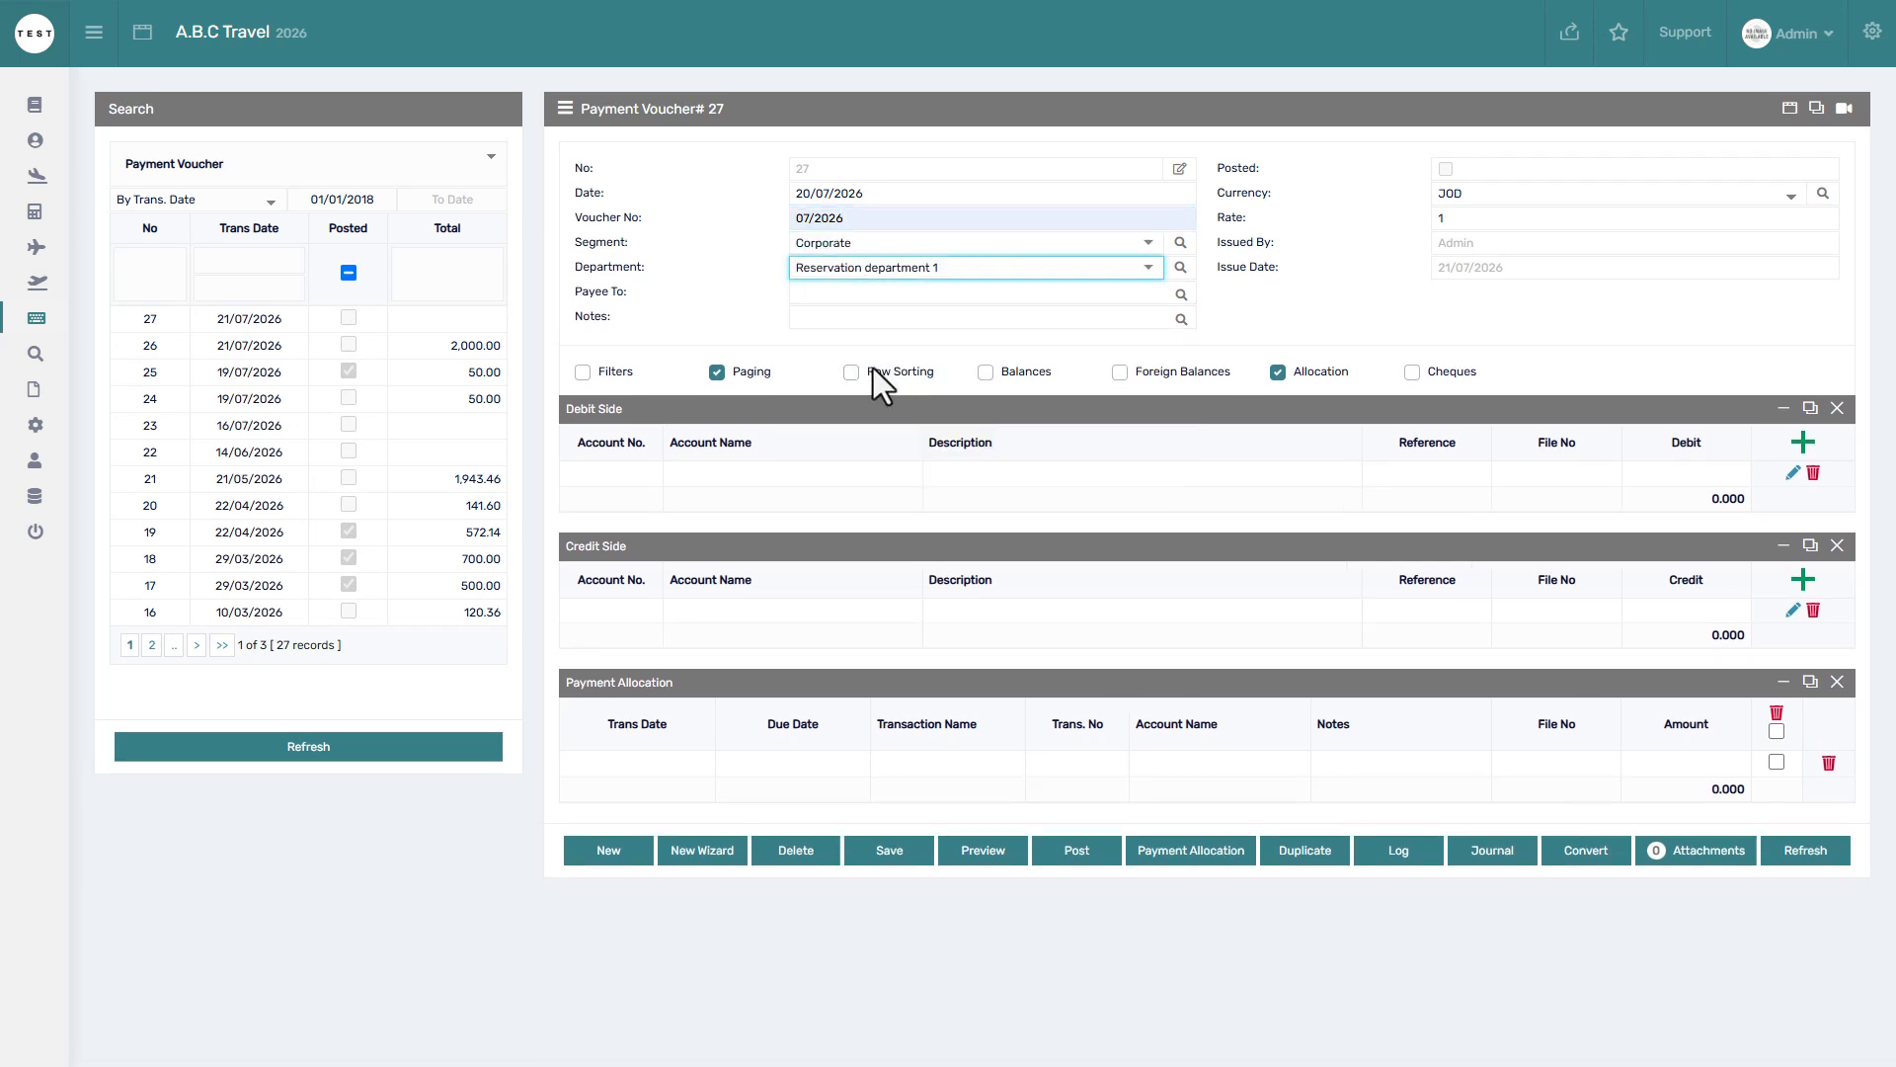
# Enter Maxis Hotel as payee and "Pay to files #2604001 & 2606001, amount 600 JOD" as notes, and save the voucher
pyautogui.click(827, 296)
pyautogui.click(946, 397)
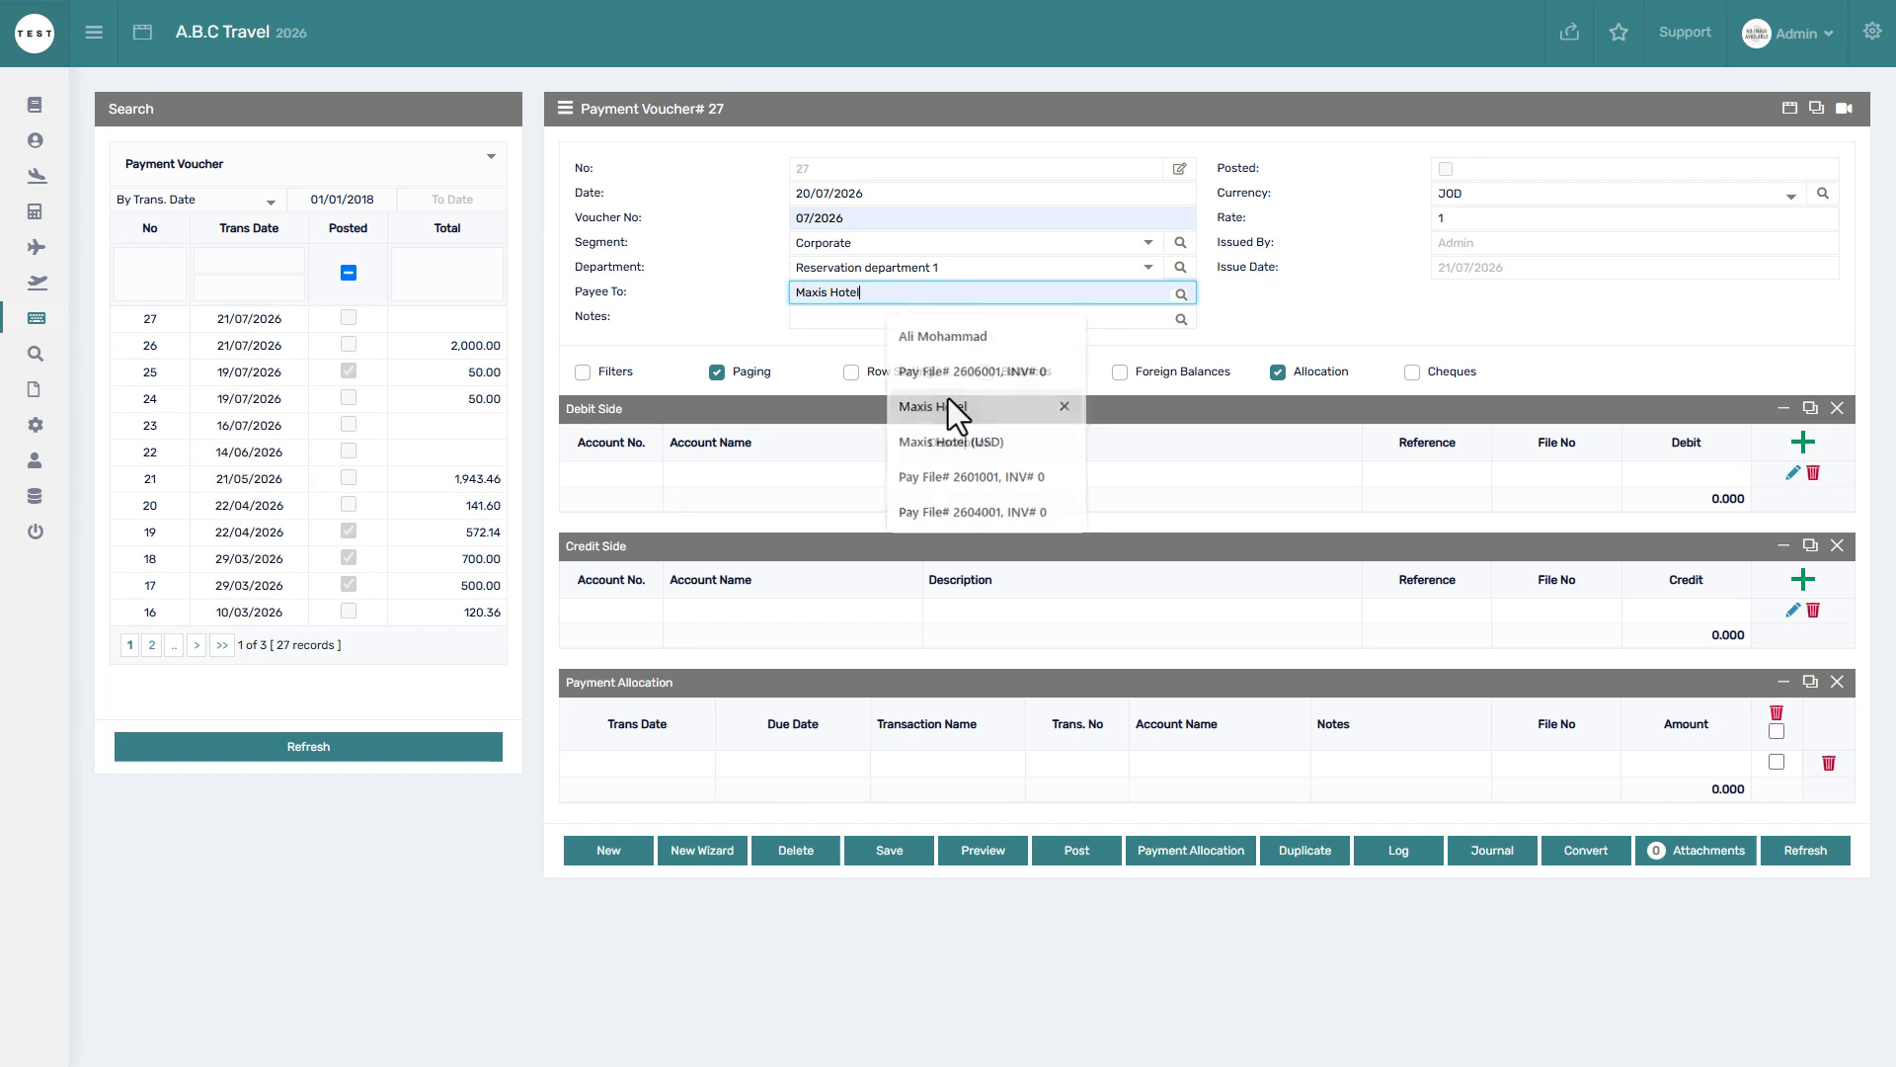
pyautogui.click(881, 318)
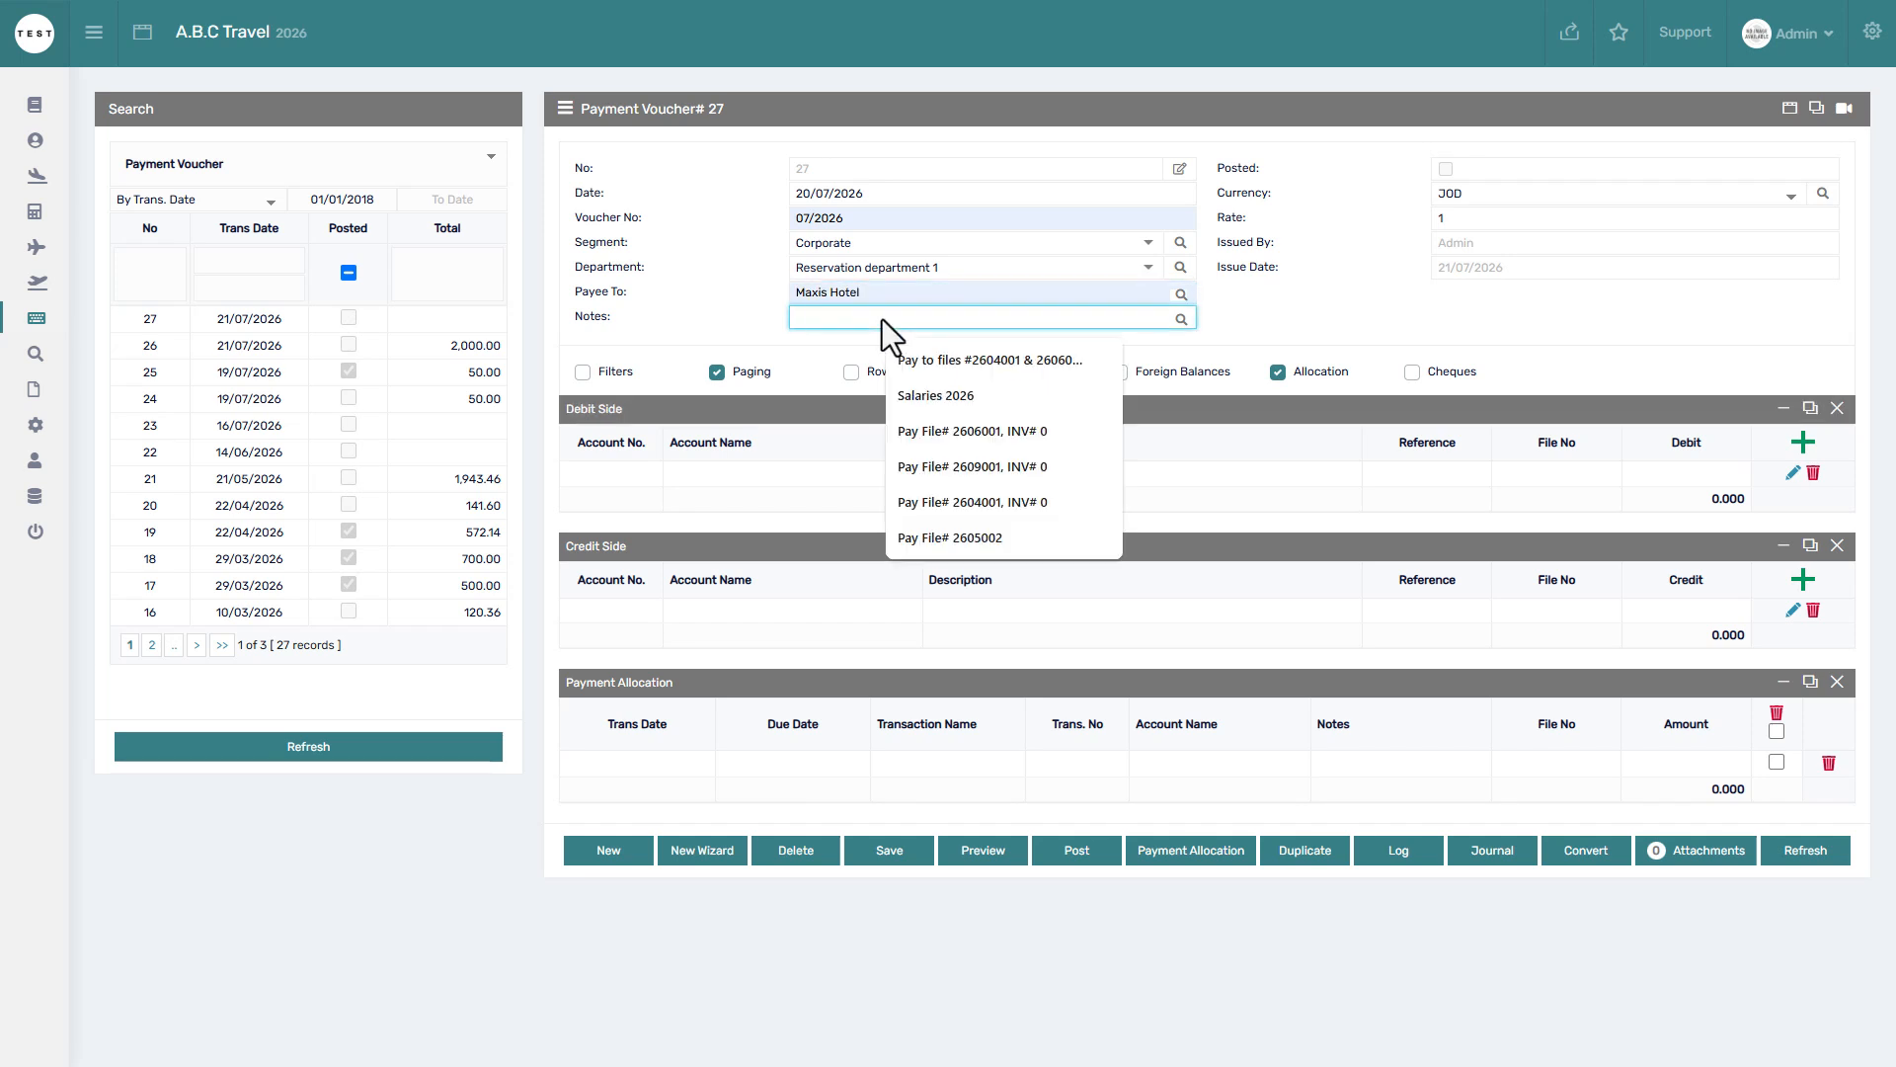
pyautogui.click(960, 360)
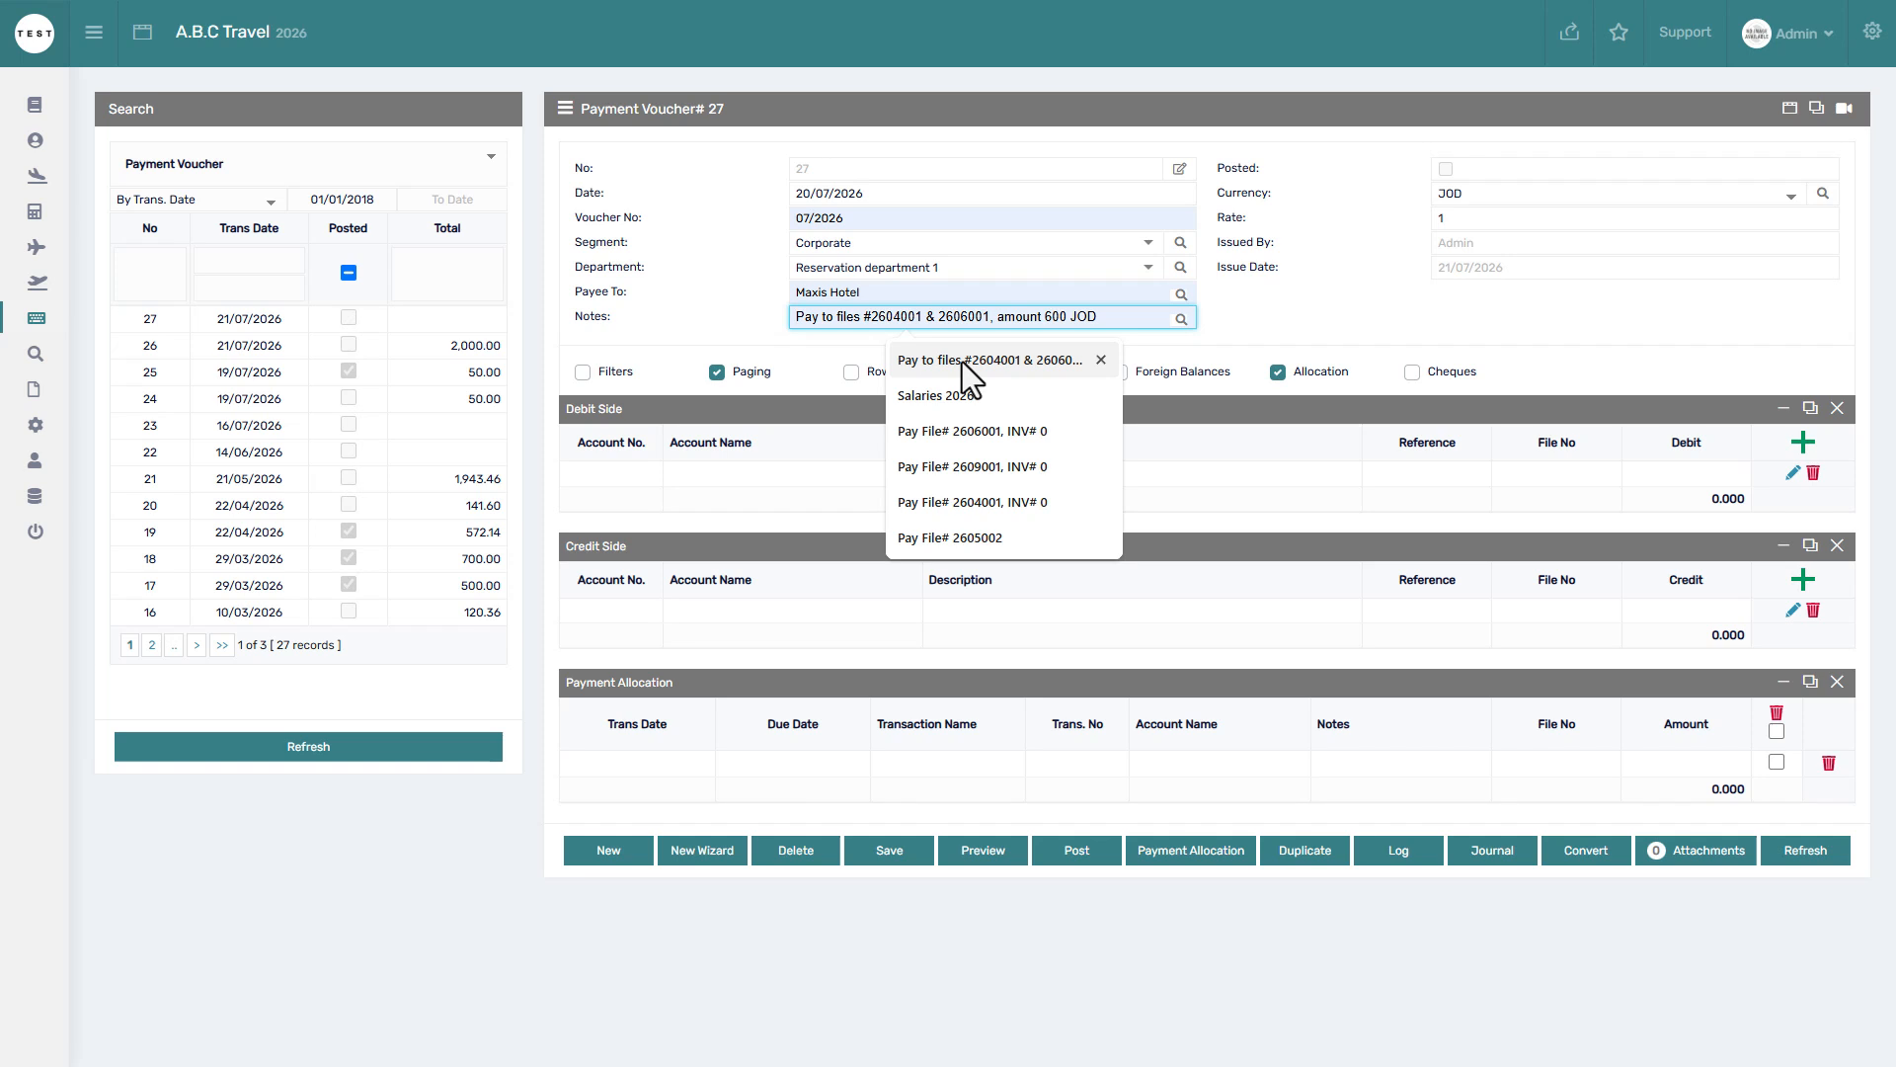
pyautogui.click(962, 362)
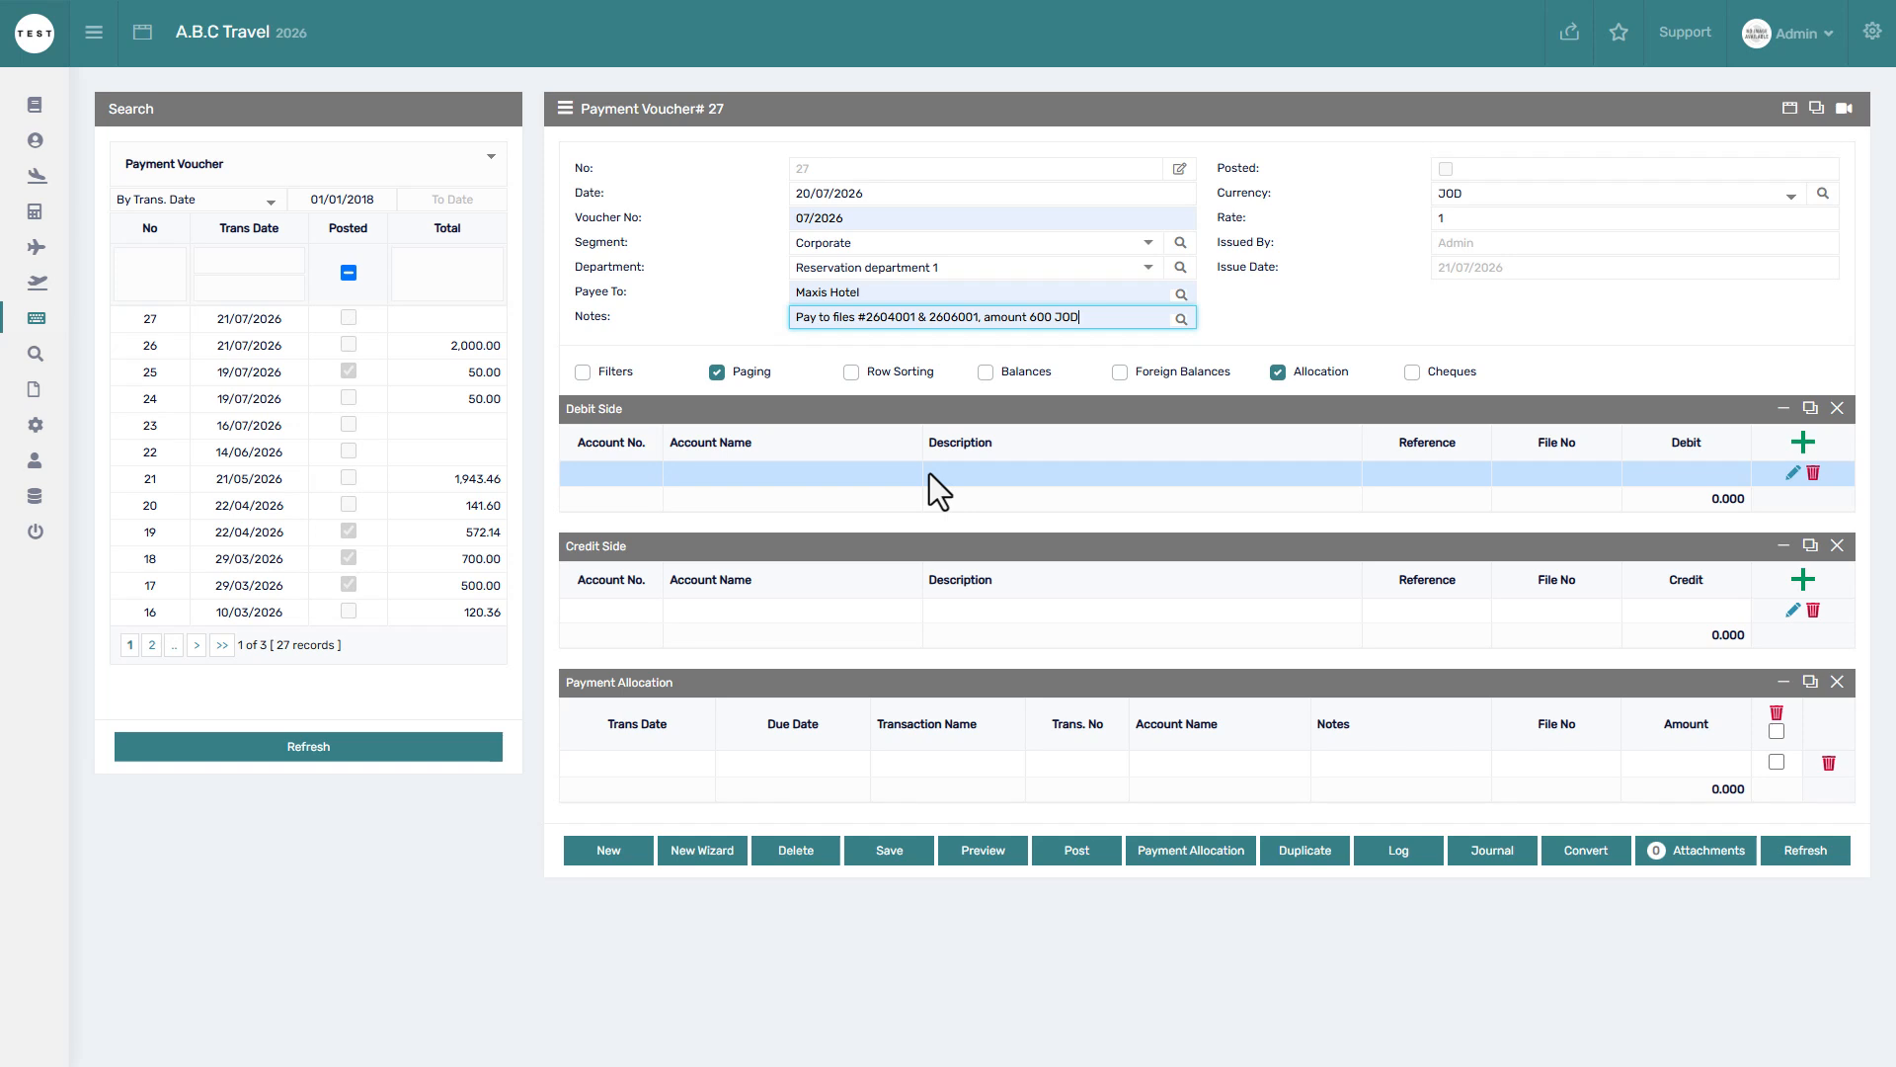
pyautogui.click(915, 845)
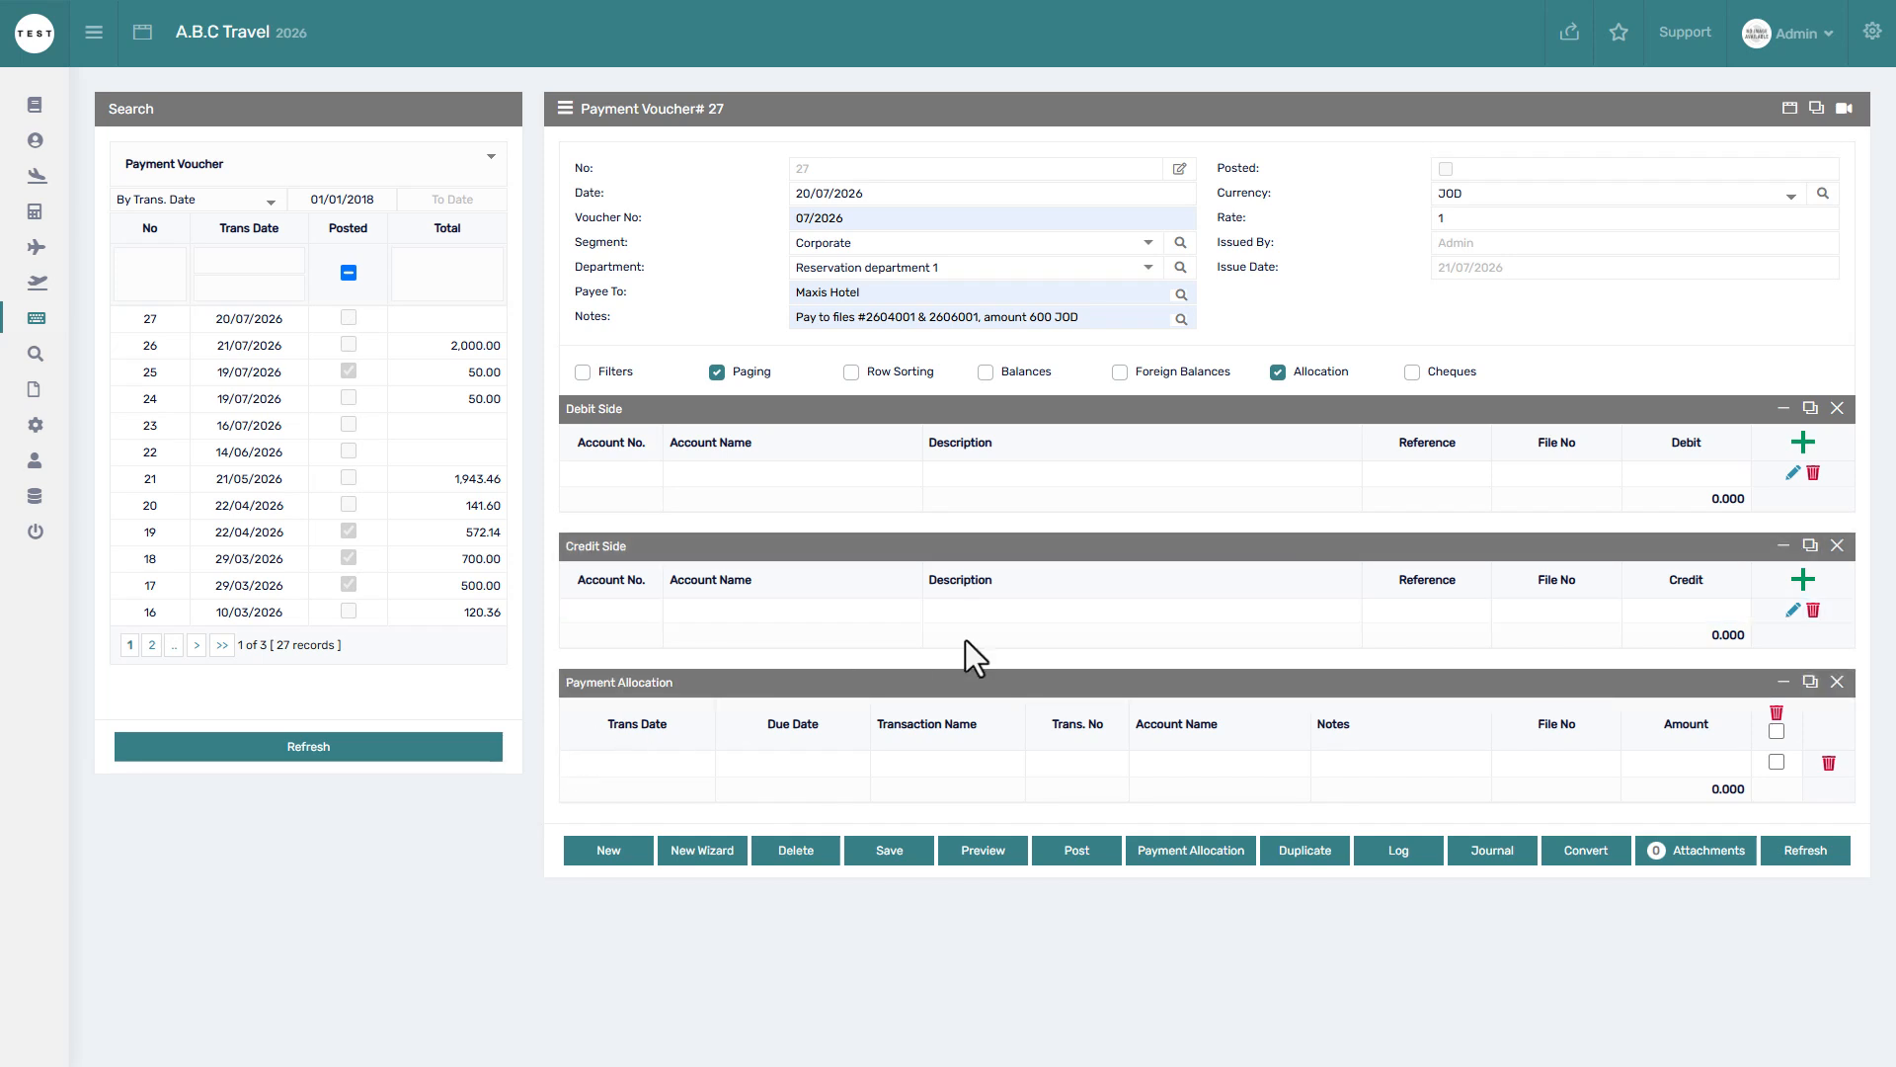
# Add a debit line to the voucher and assign it to the Maxis Hotel account in JOD
pyautogui.click(1802, 442)
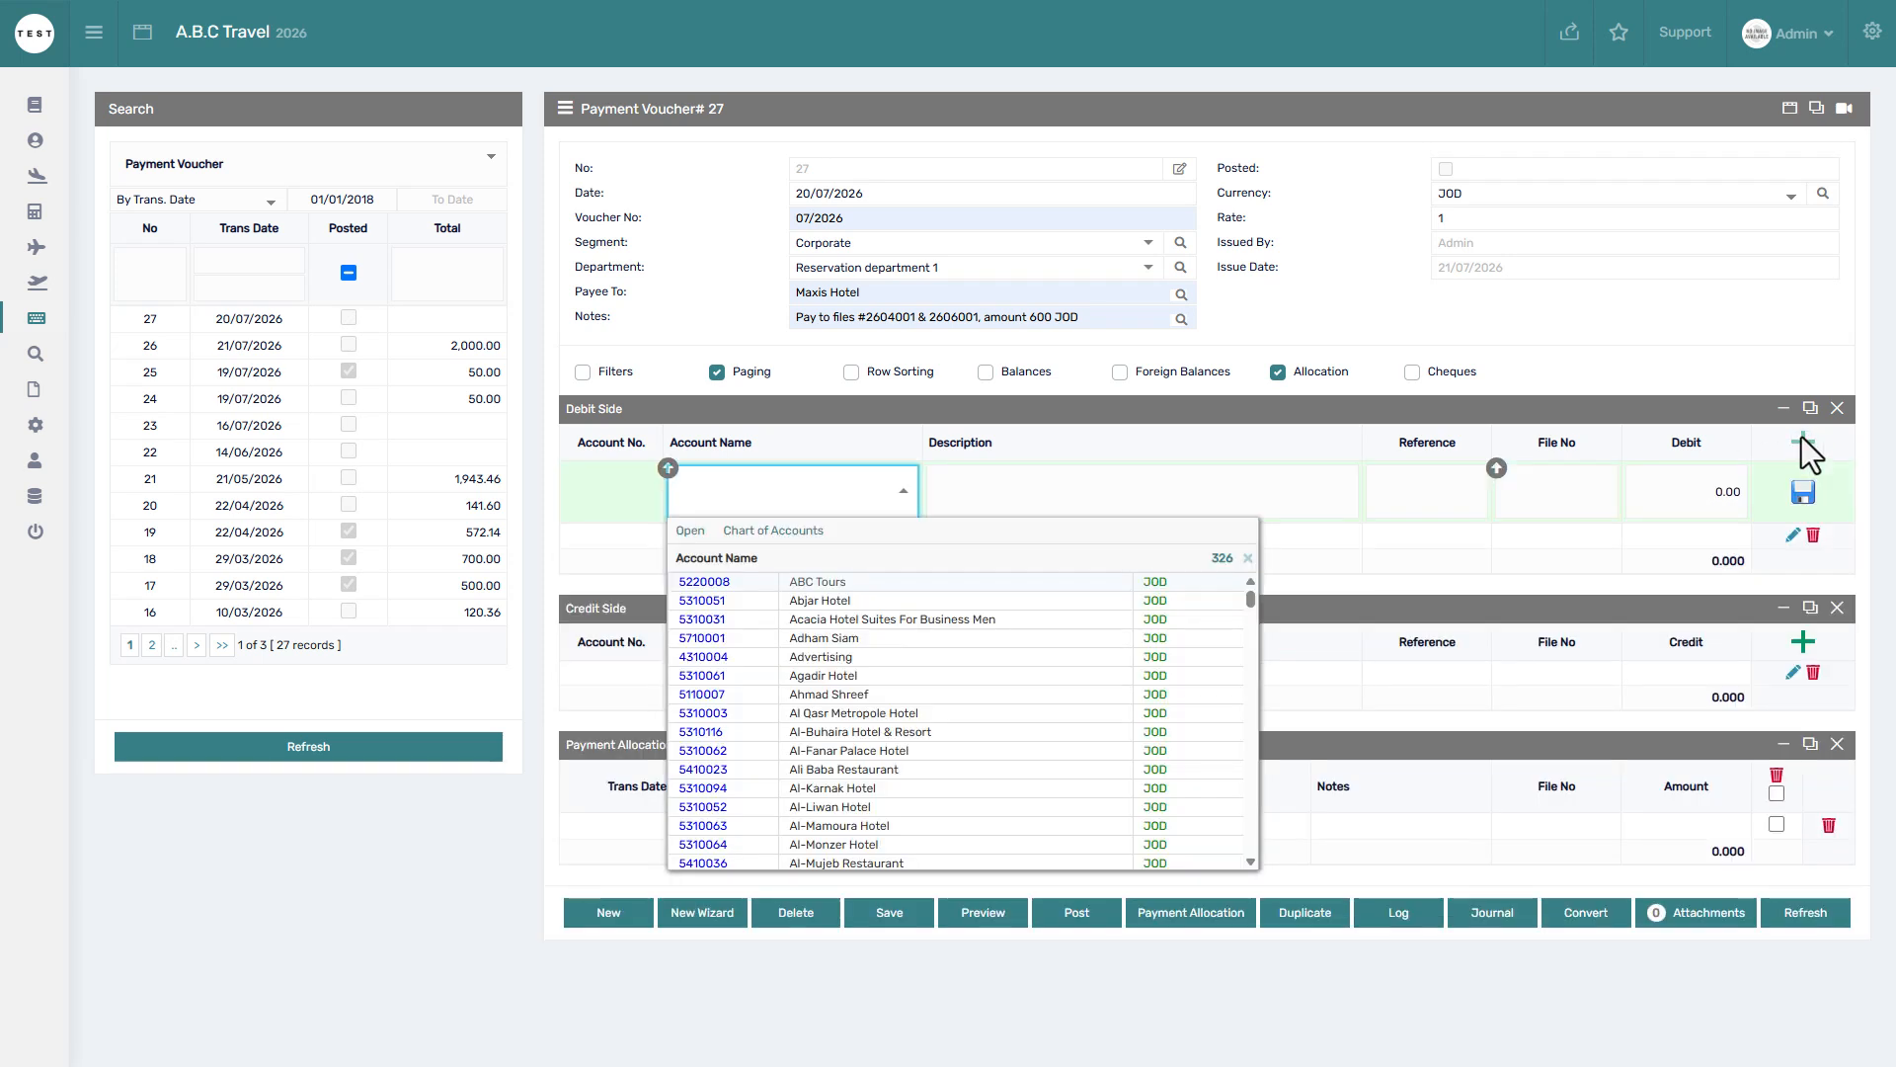
pyautogui.write('max')
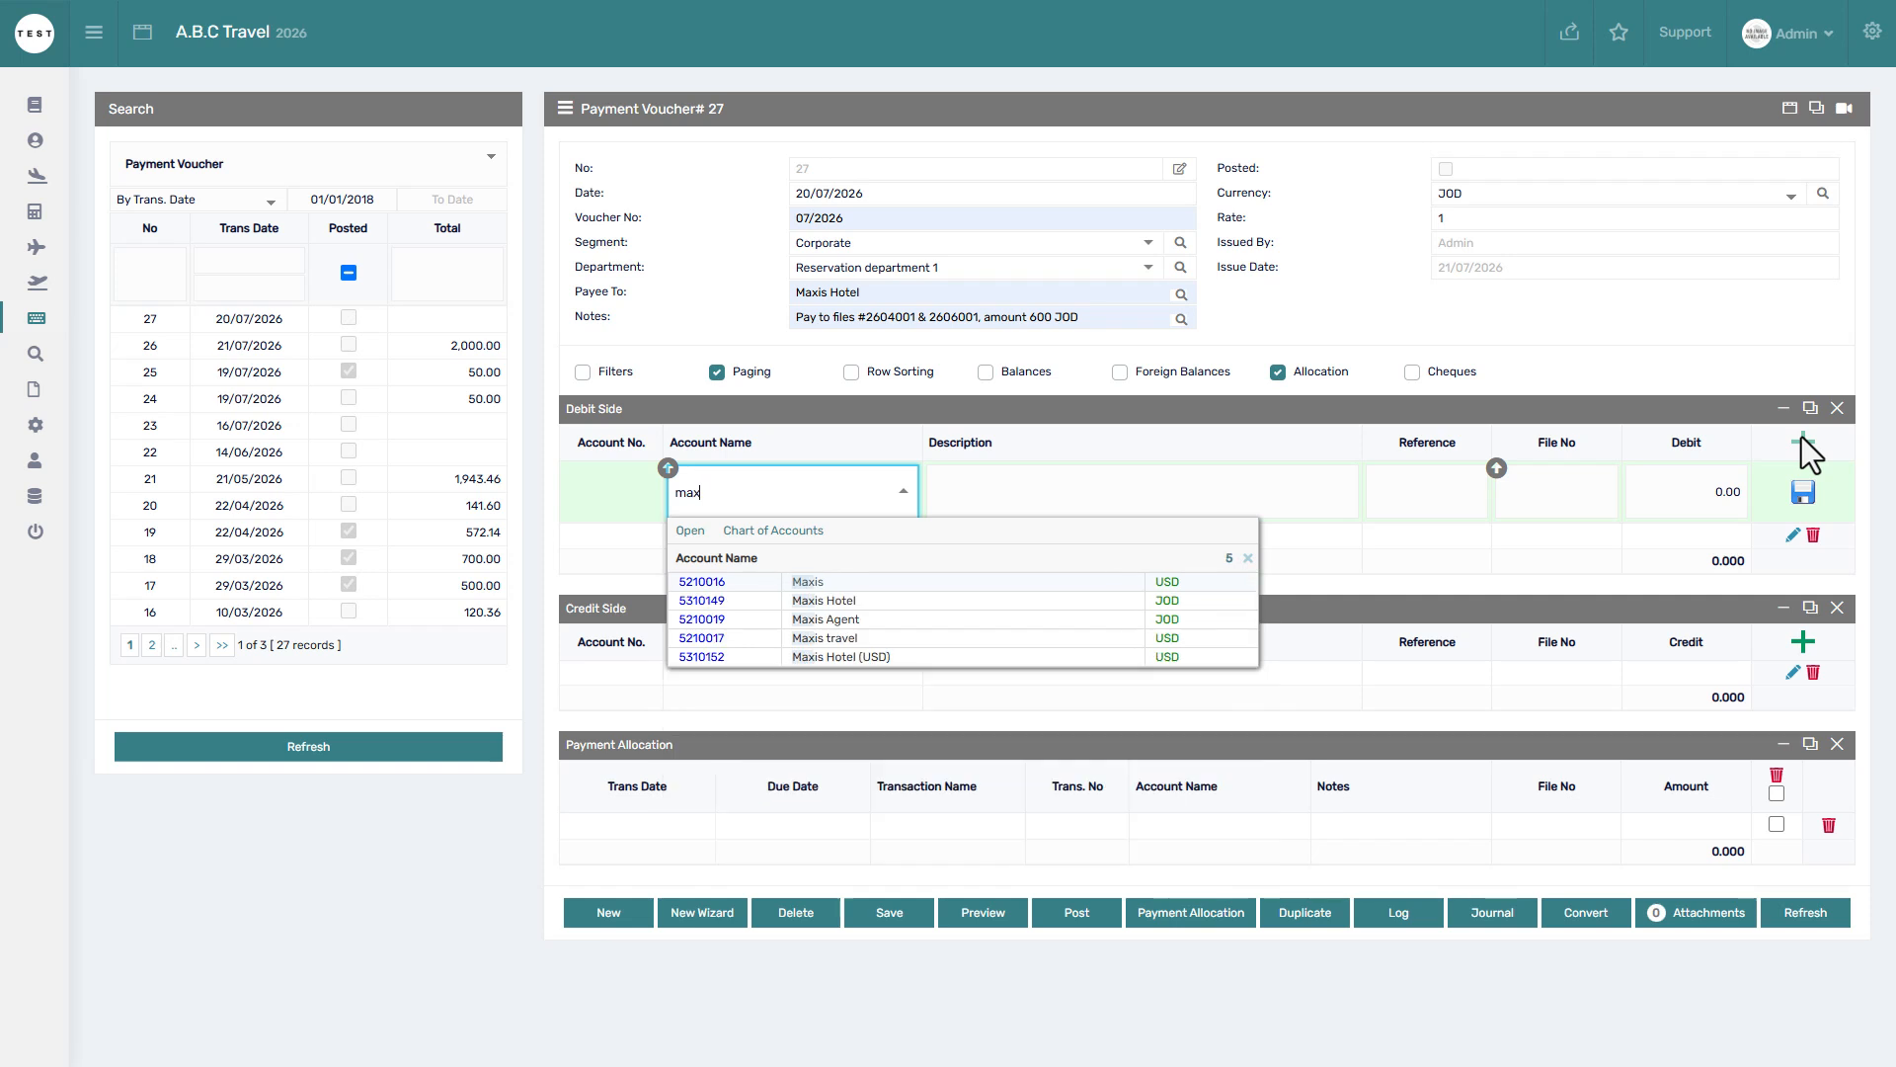
pyautogui.press('Down')
pyautogui.press('Down')
pyautogui.press('Return')
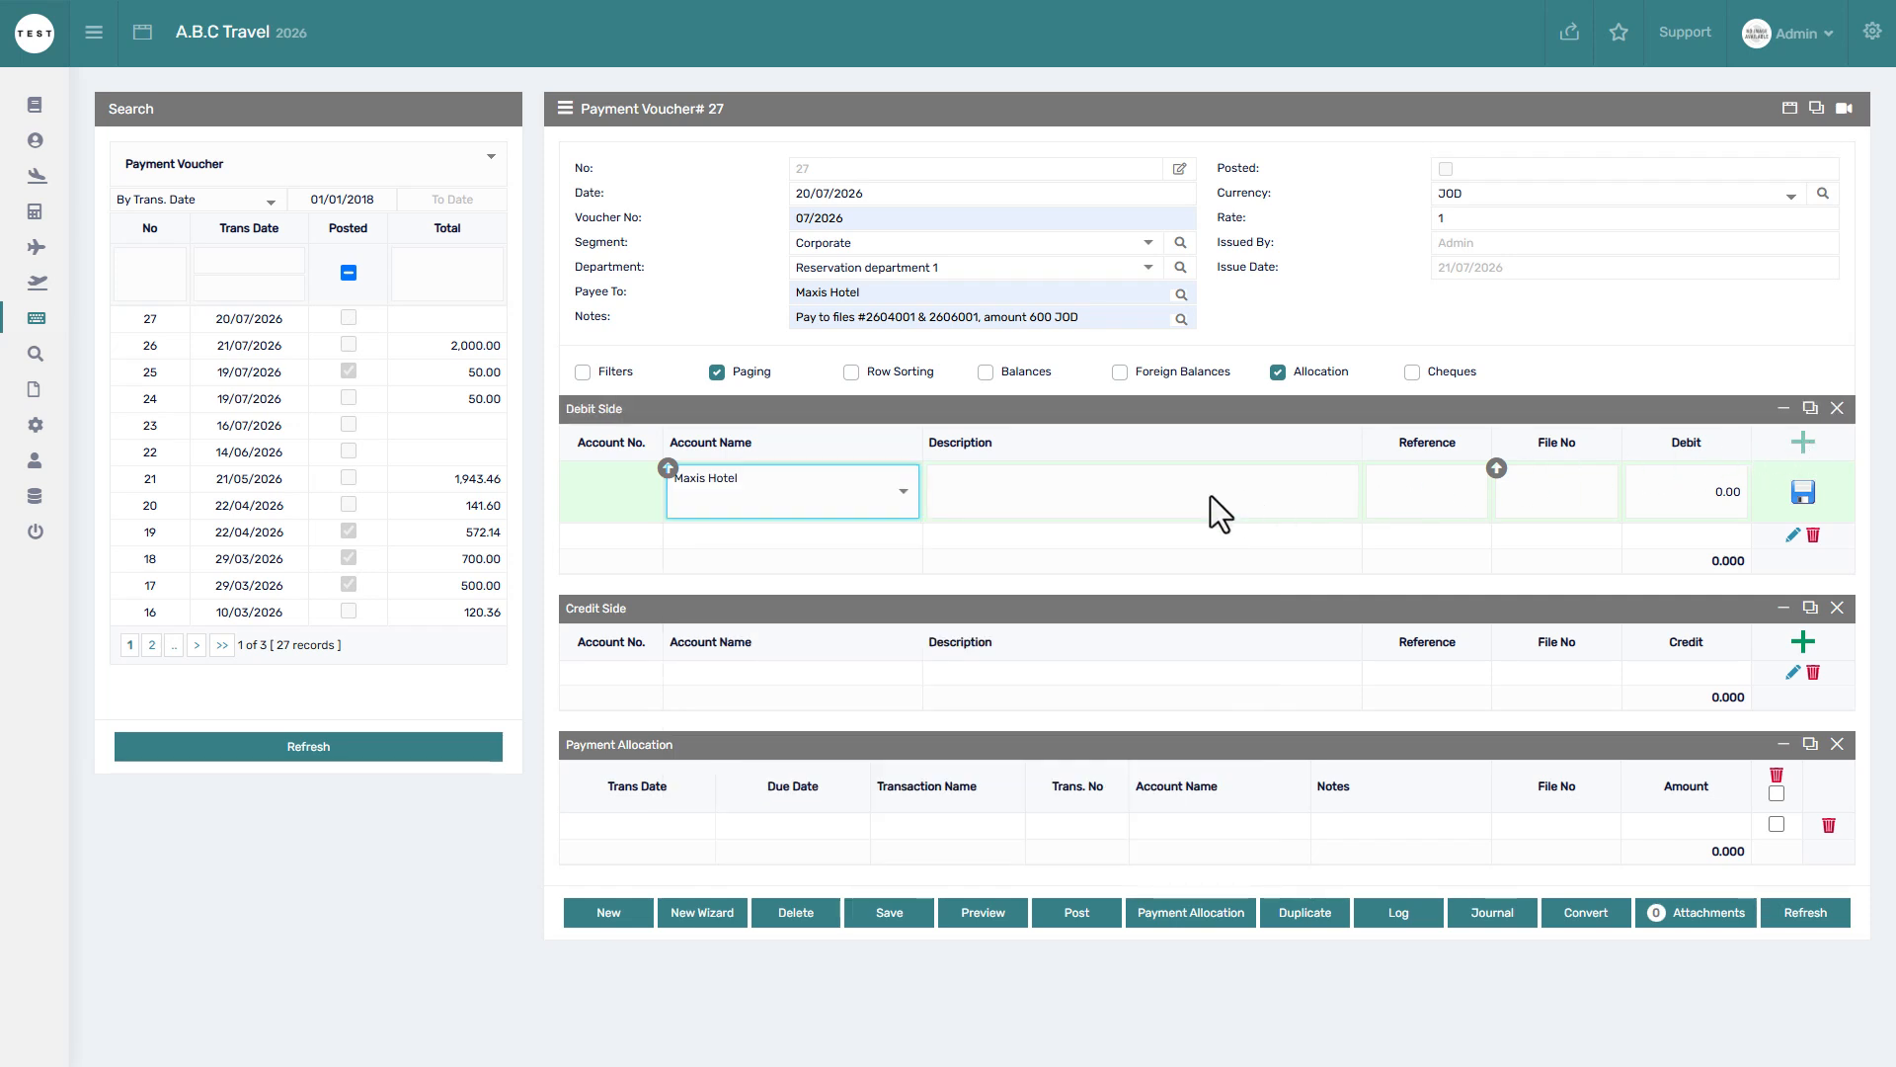
# Give the debit line the description "Pay to files #2604001 & 2606001" and a debit of 600, and save it
pyautogui.click(1167, 499)
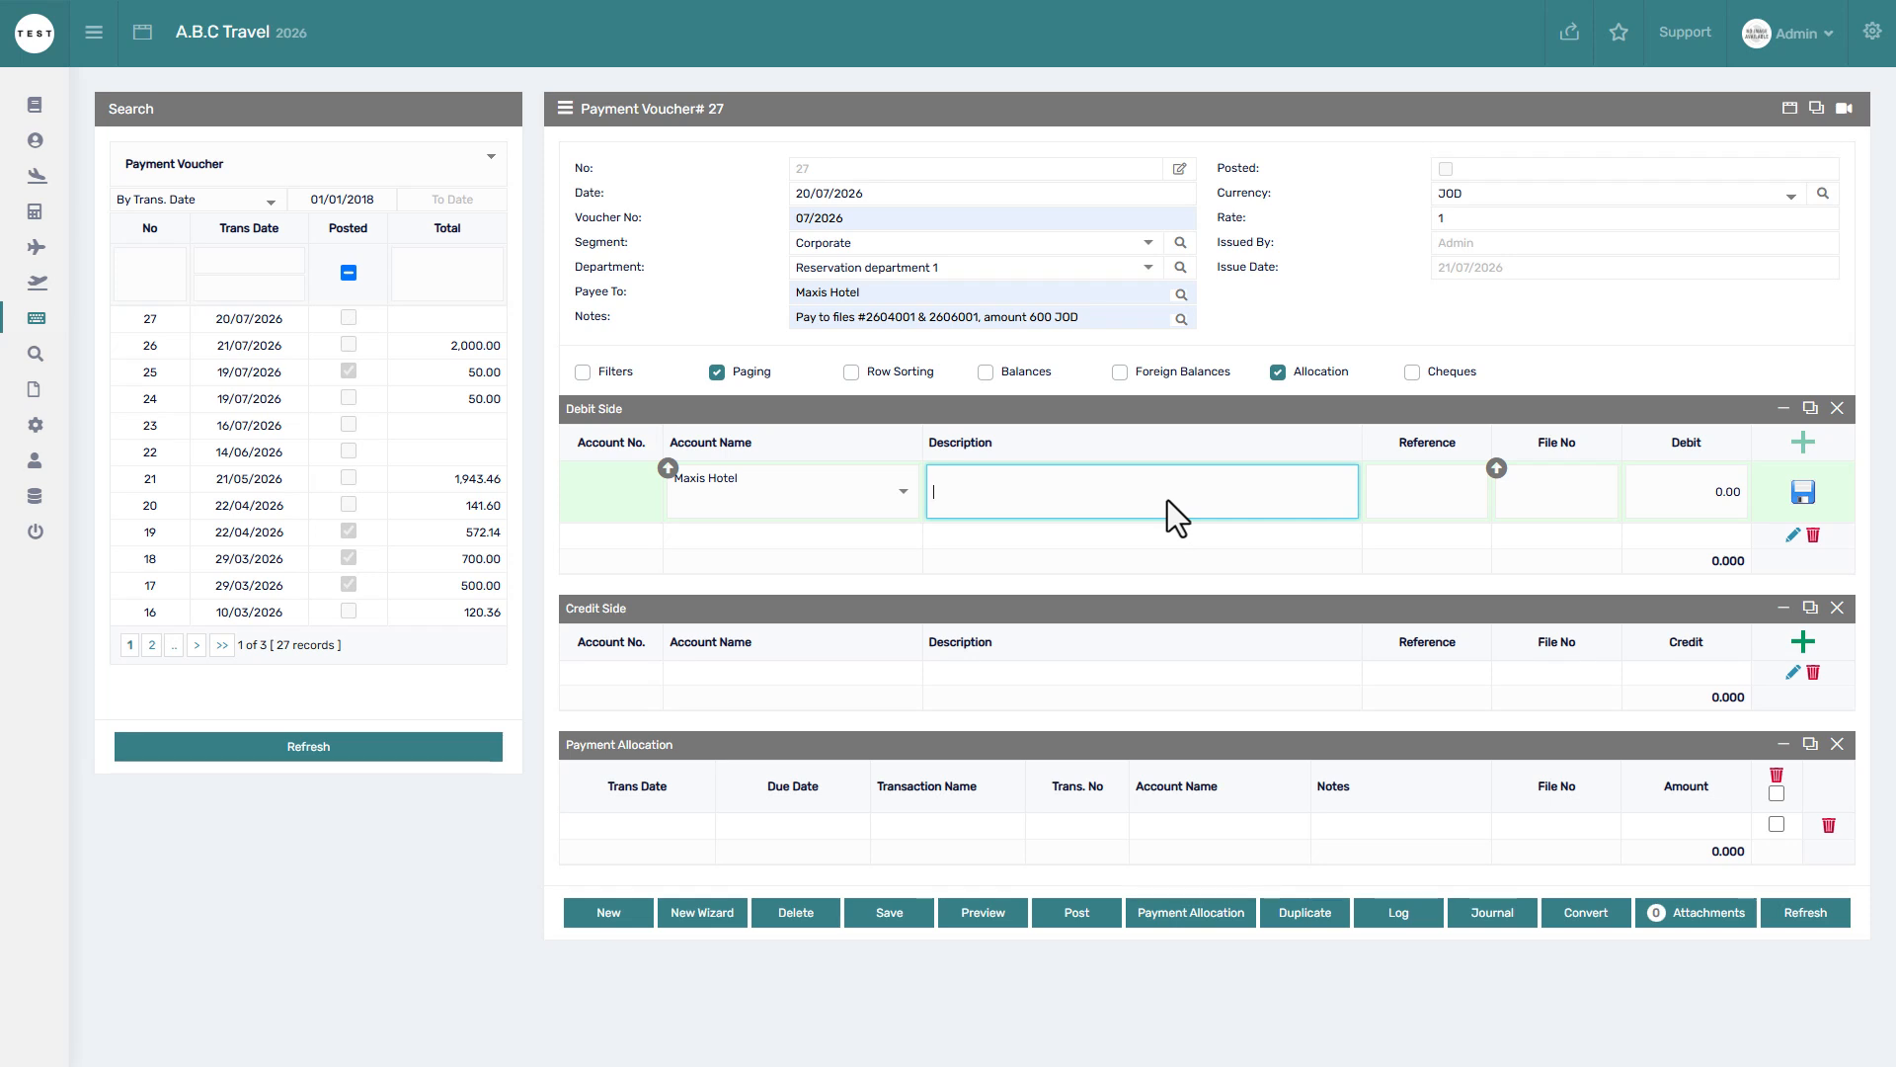
pyautogui.click(1167, 500)
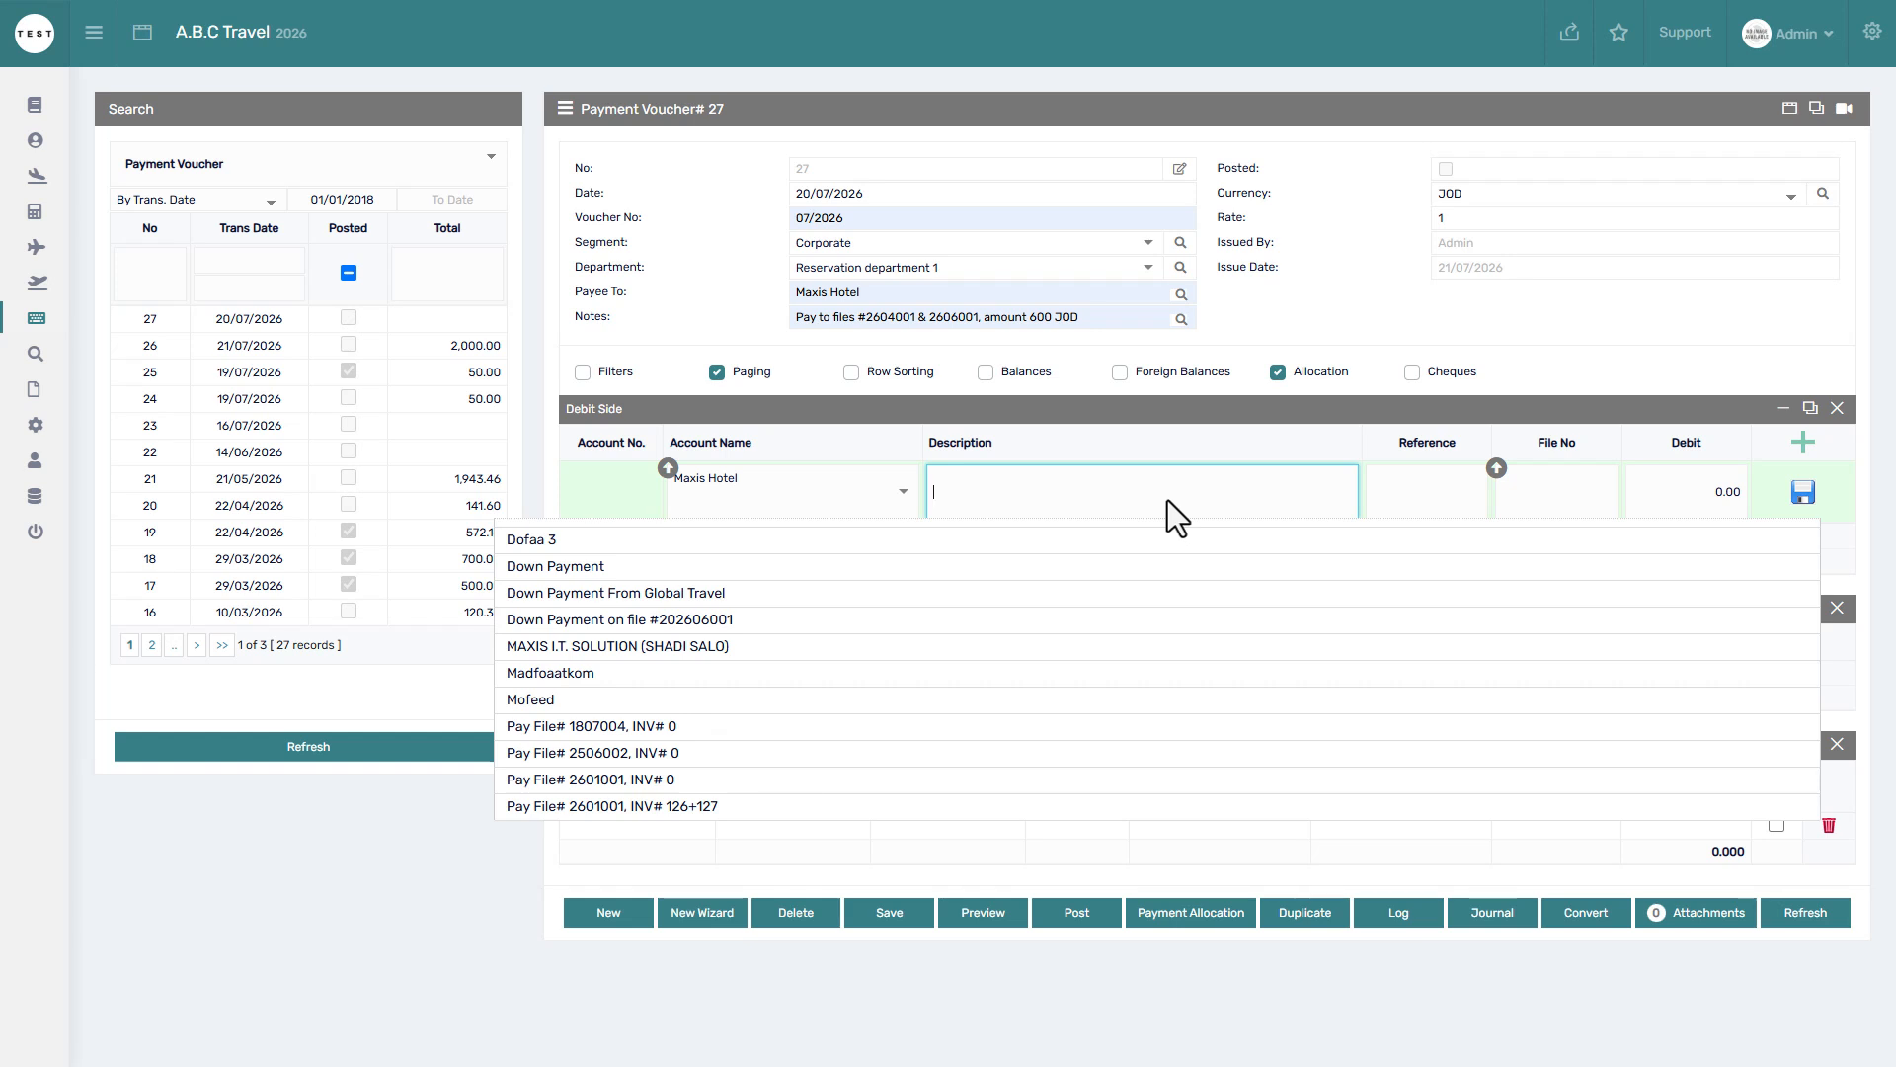
pyautogui.write('Pay to files #2604001 & 2606001')
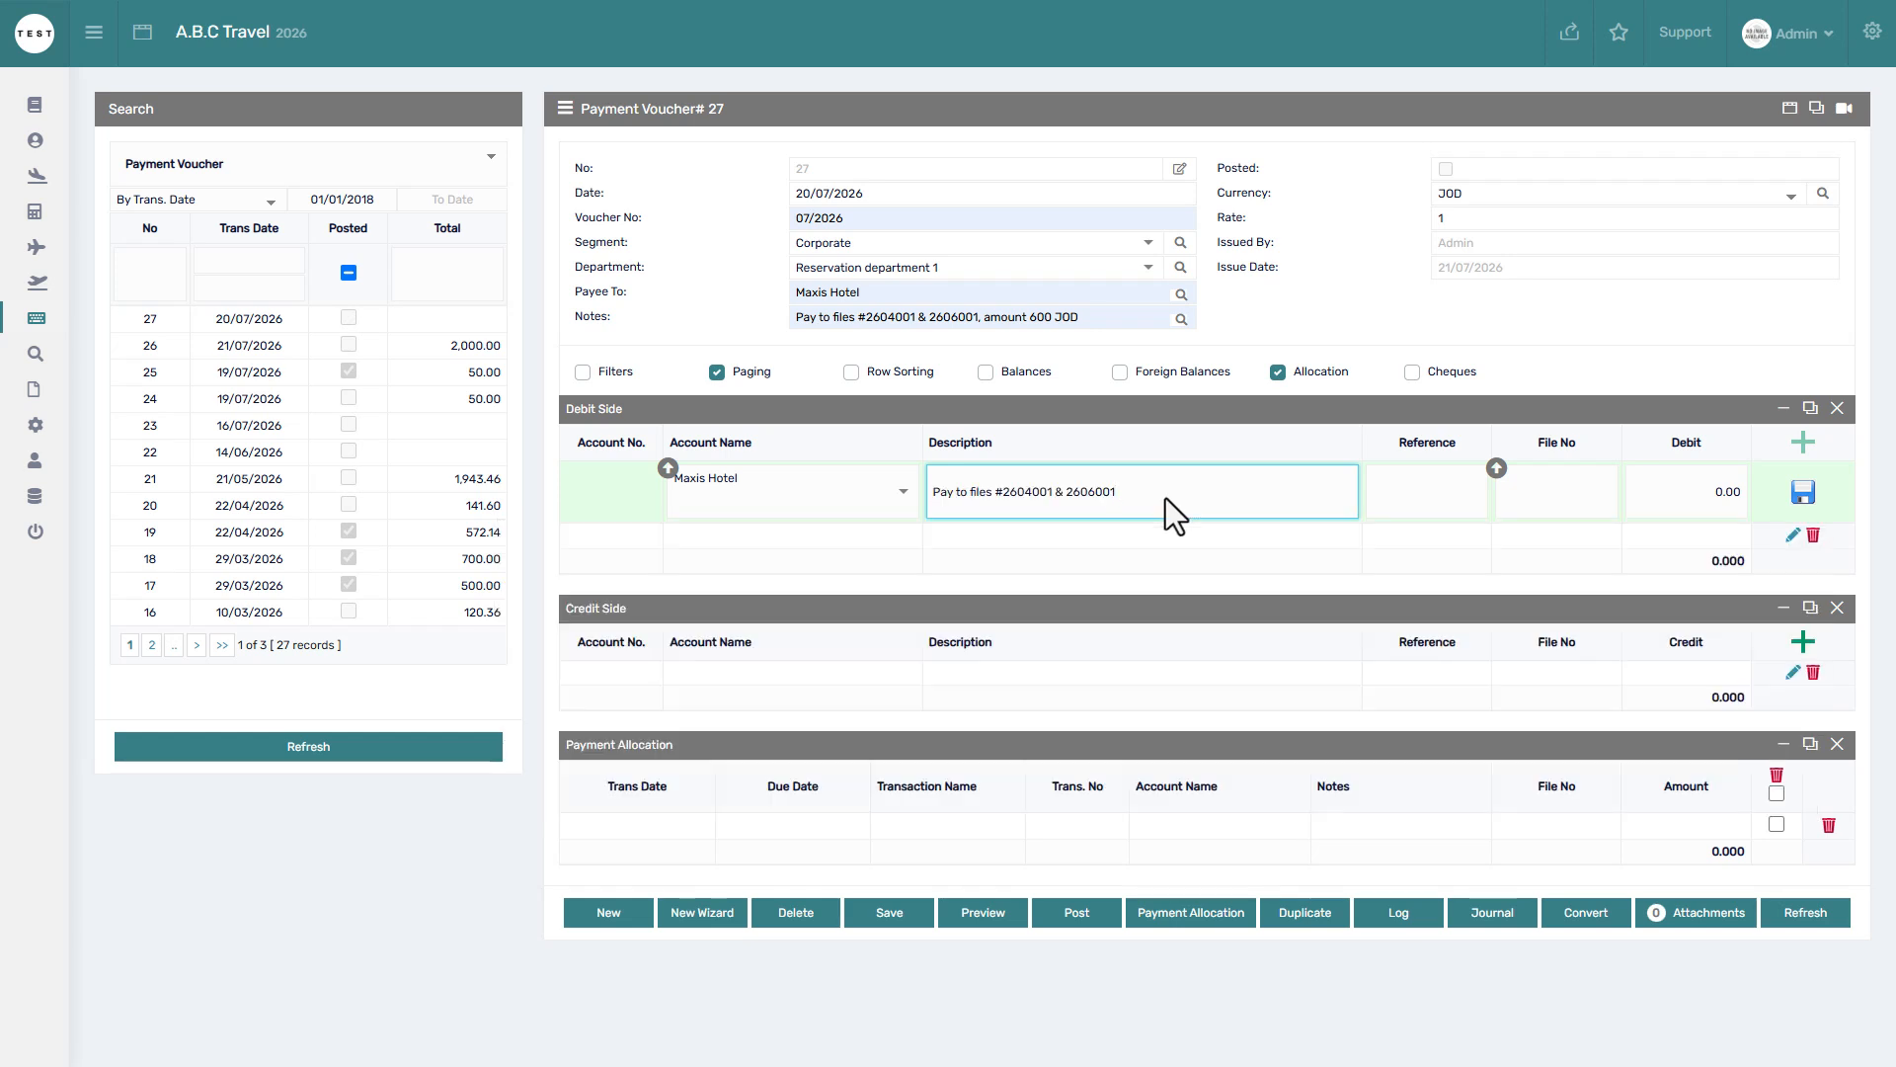
pyautogui.click(1706, 502)
pyautogui.write('600')
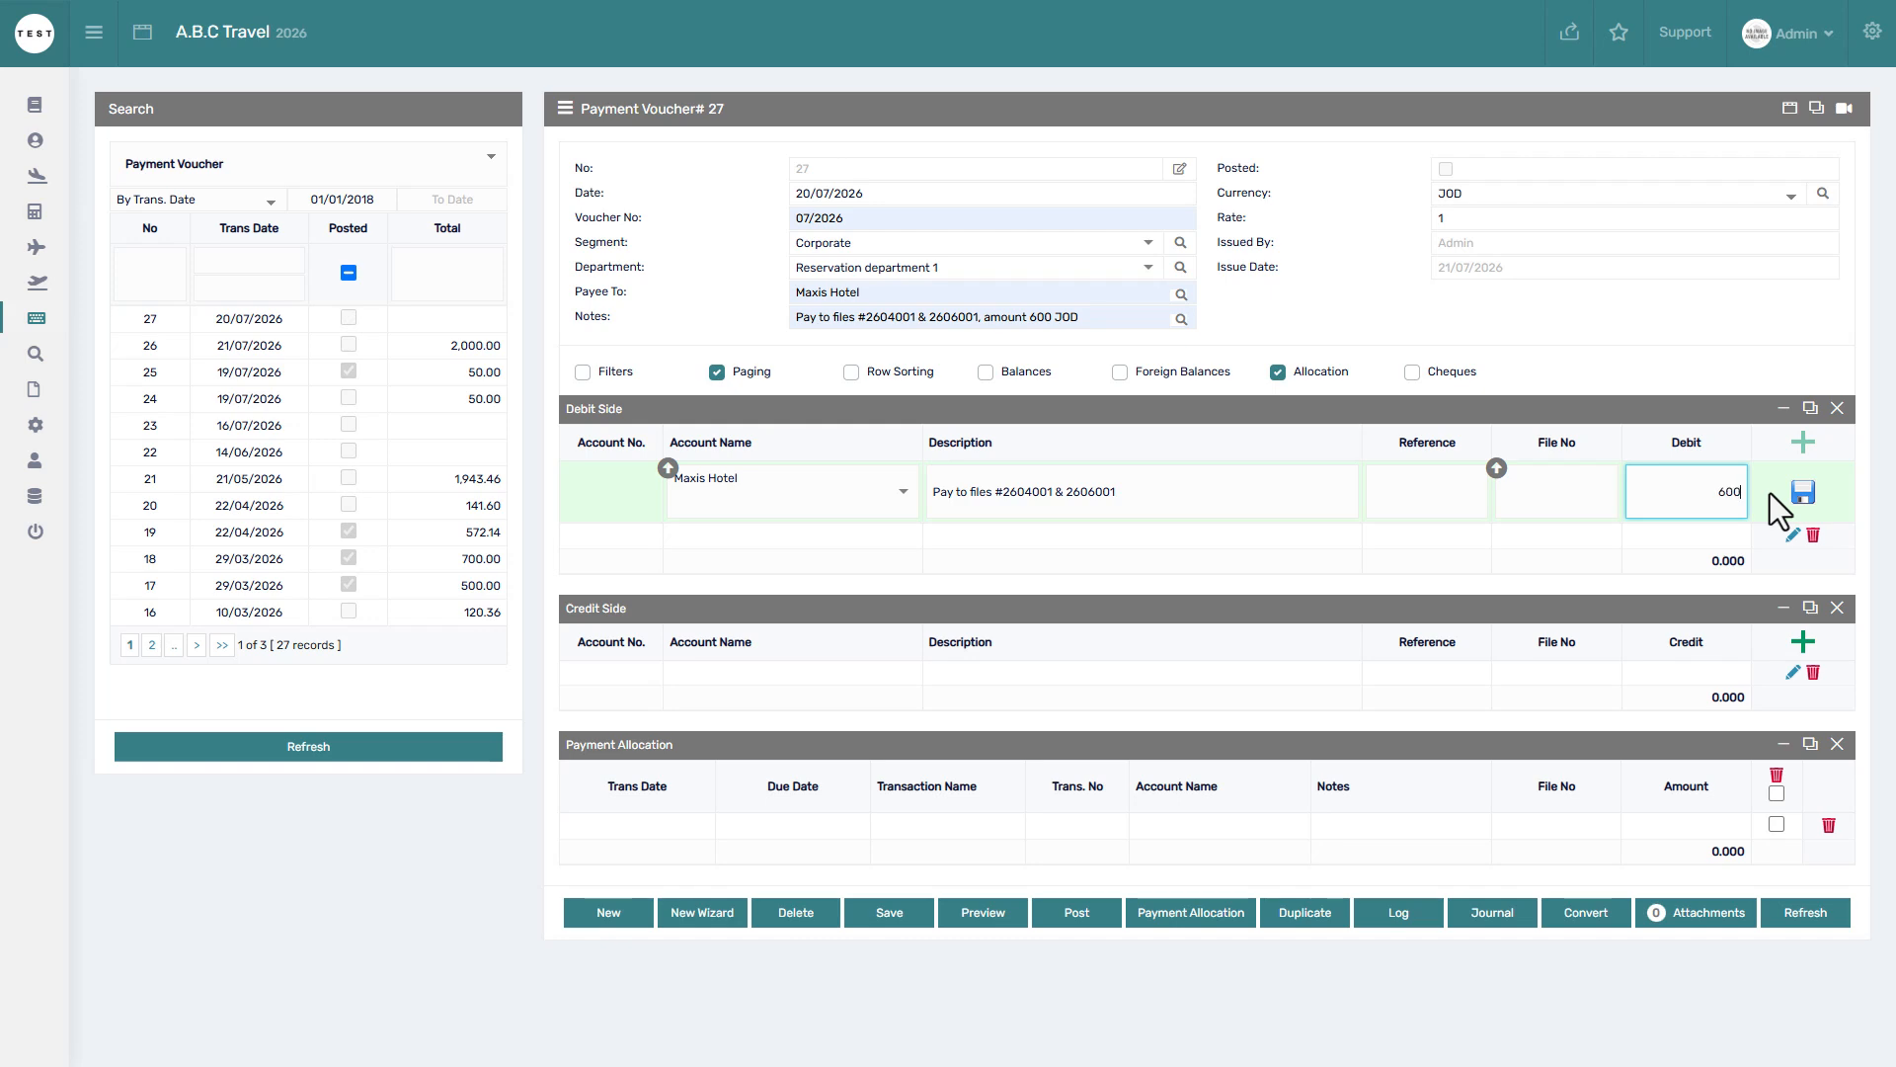
pyautogui.click(1804, 492)
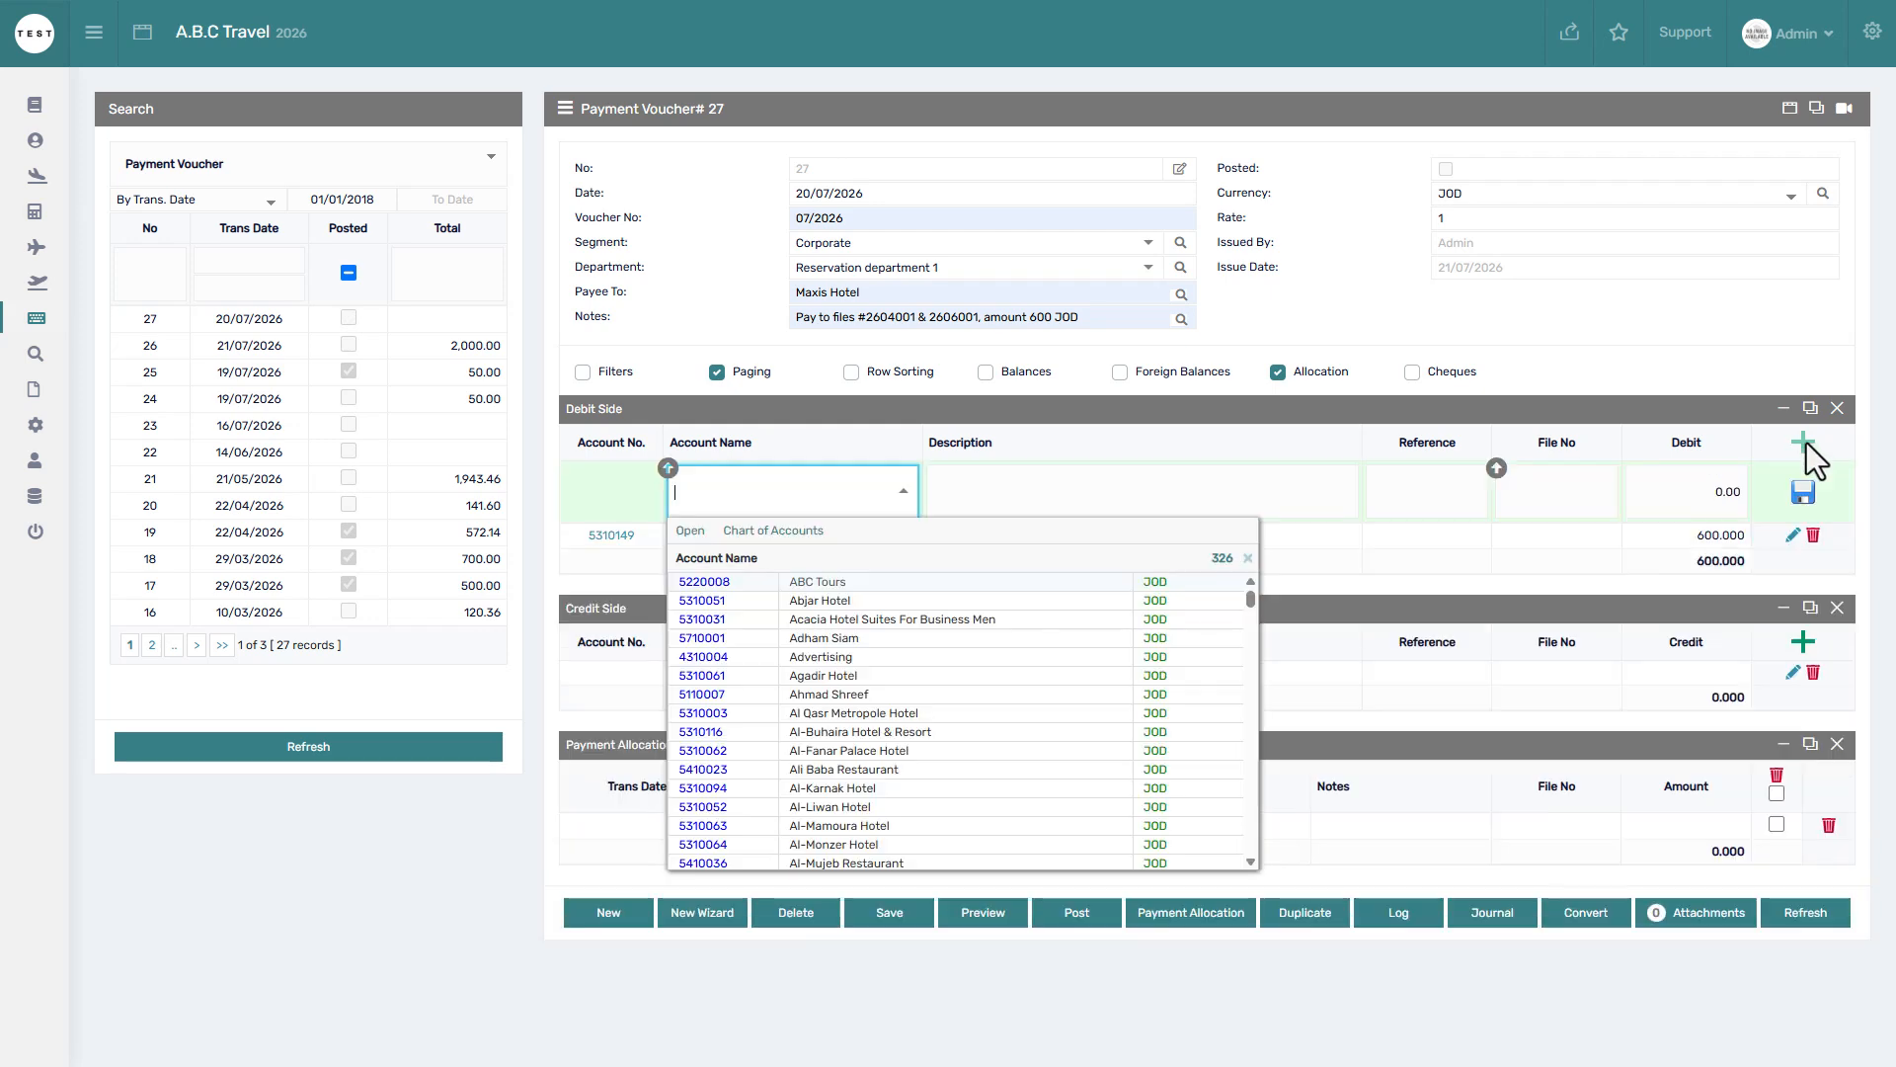
pyautogui.click(1806, 443)
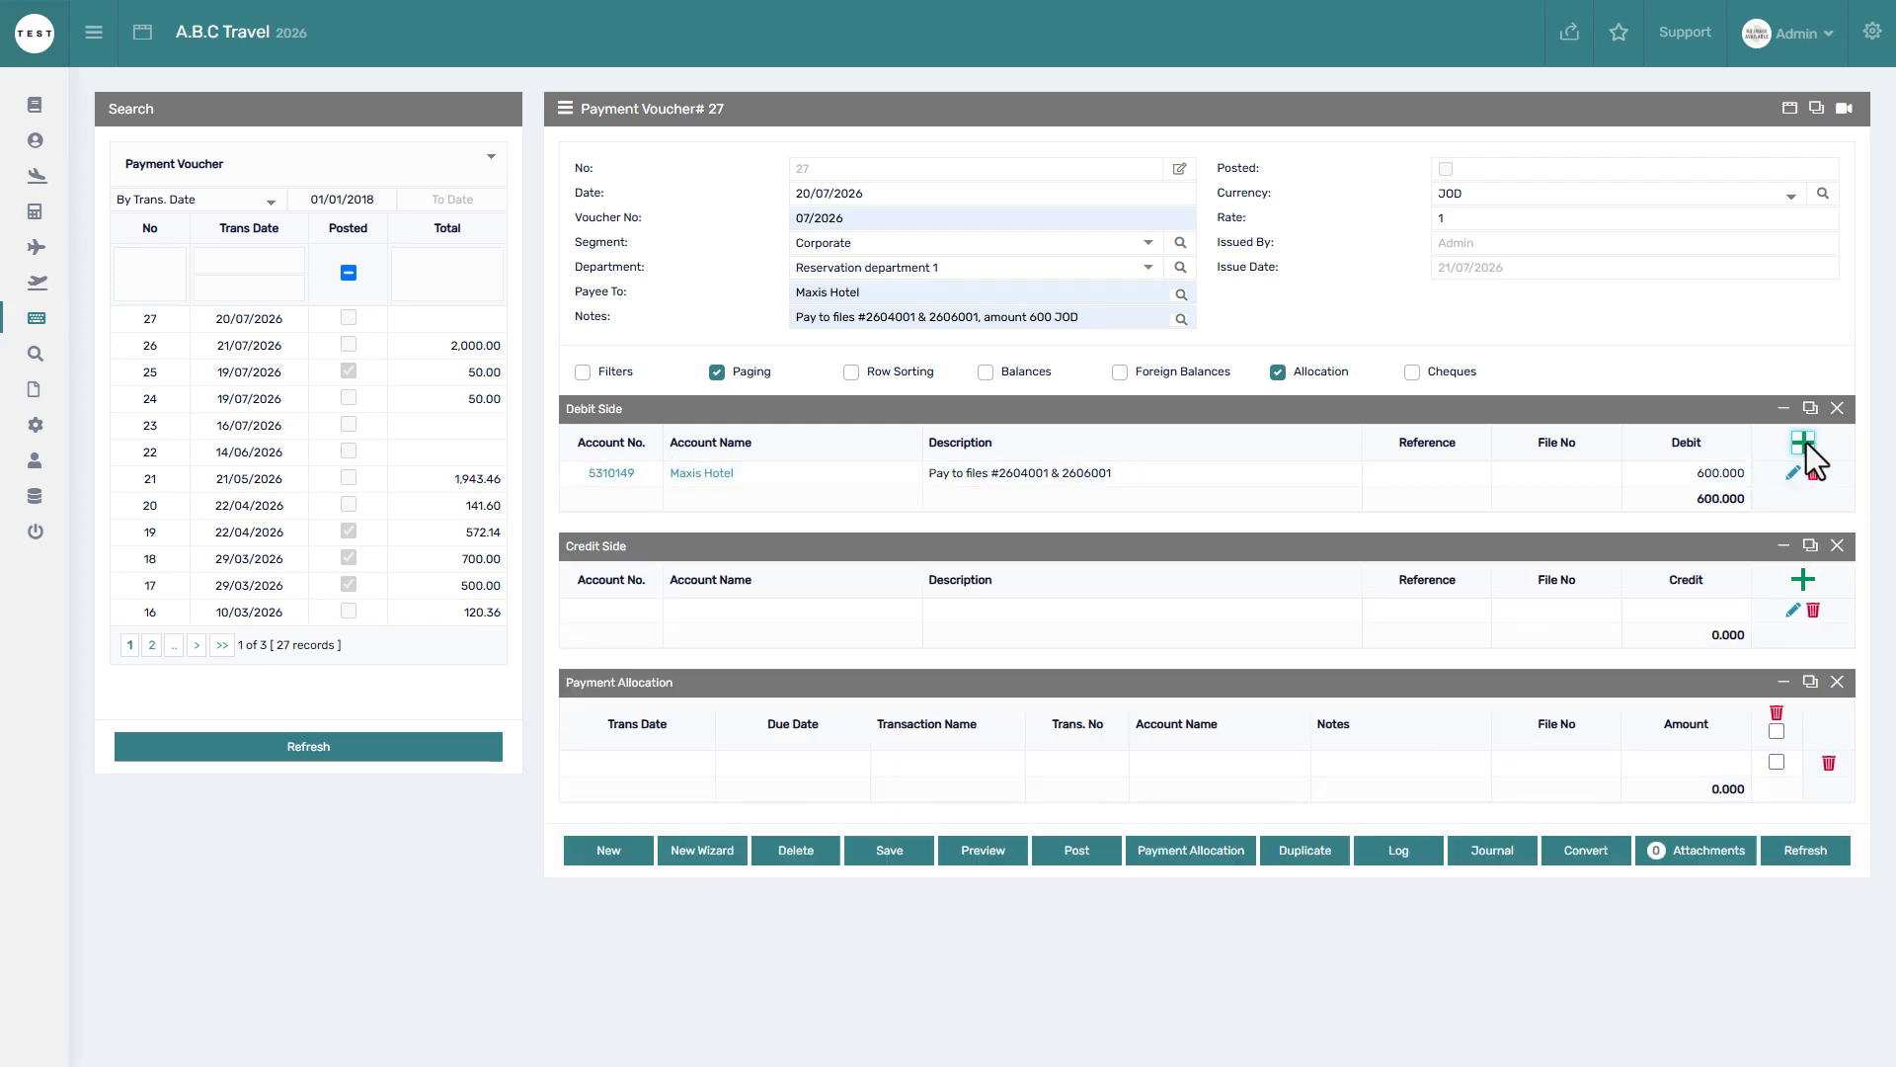
# Add and save a 600 credit line on the Housing Bank (JOD) account, described "Pay to files #2604001 & 2606001"
pyautogui.click(1803, 580)
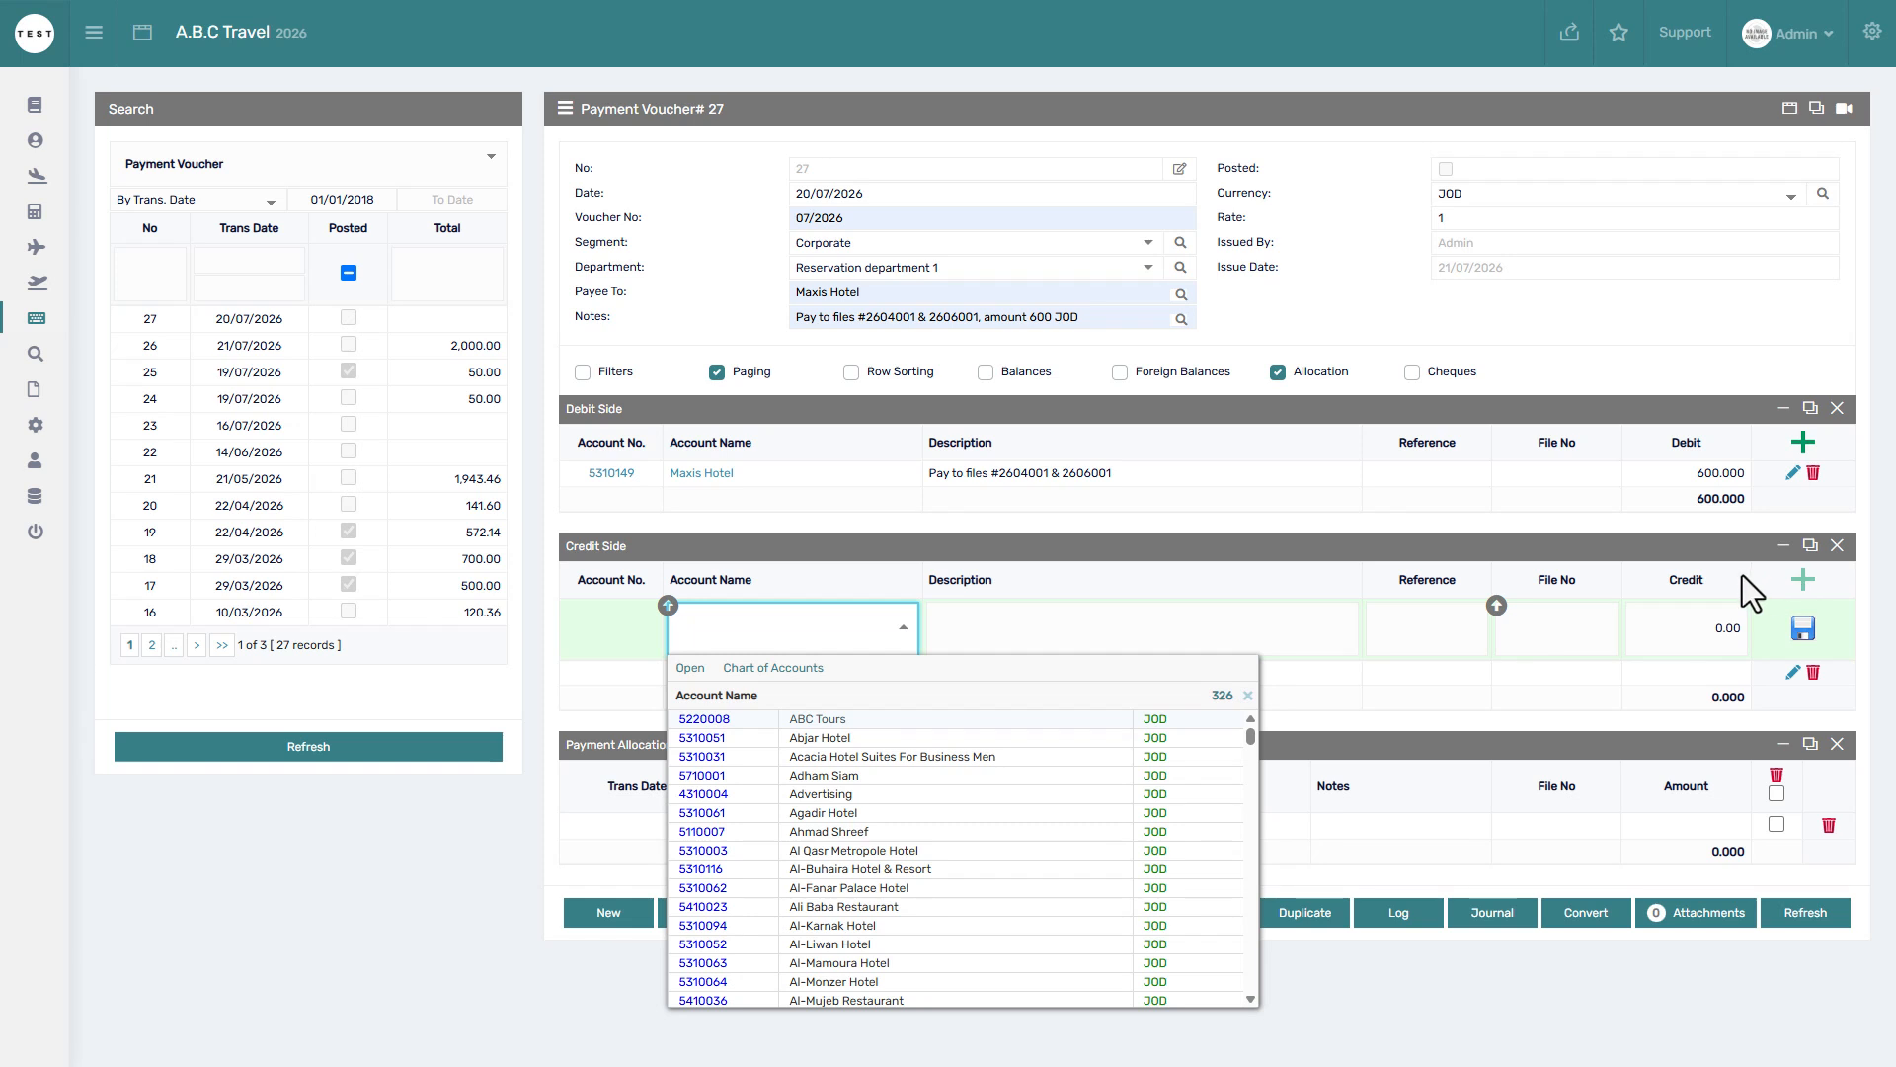
pyautogui.write('bank')
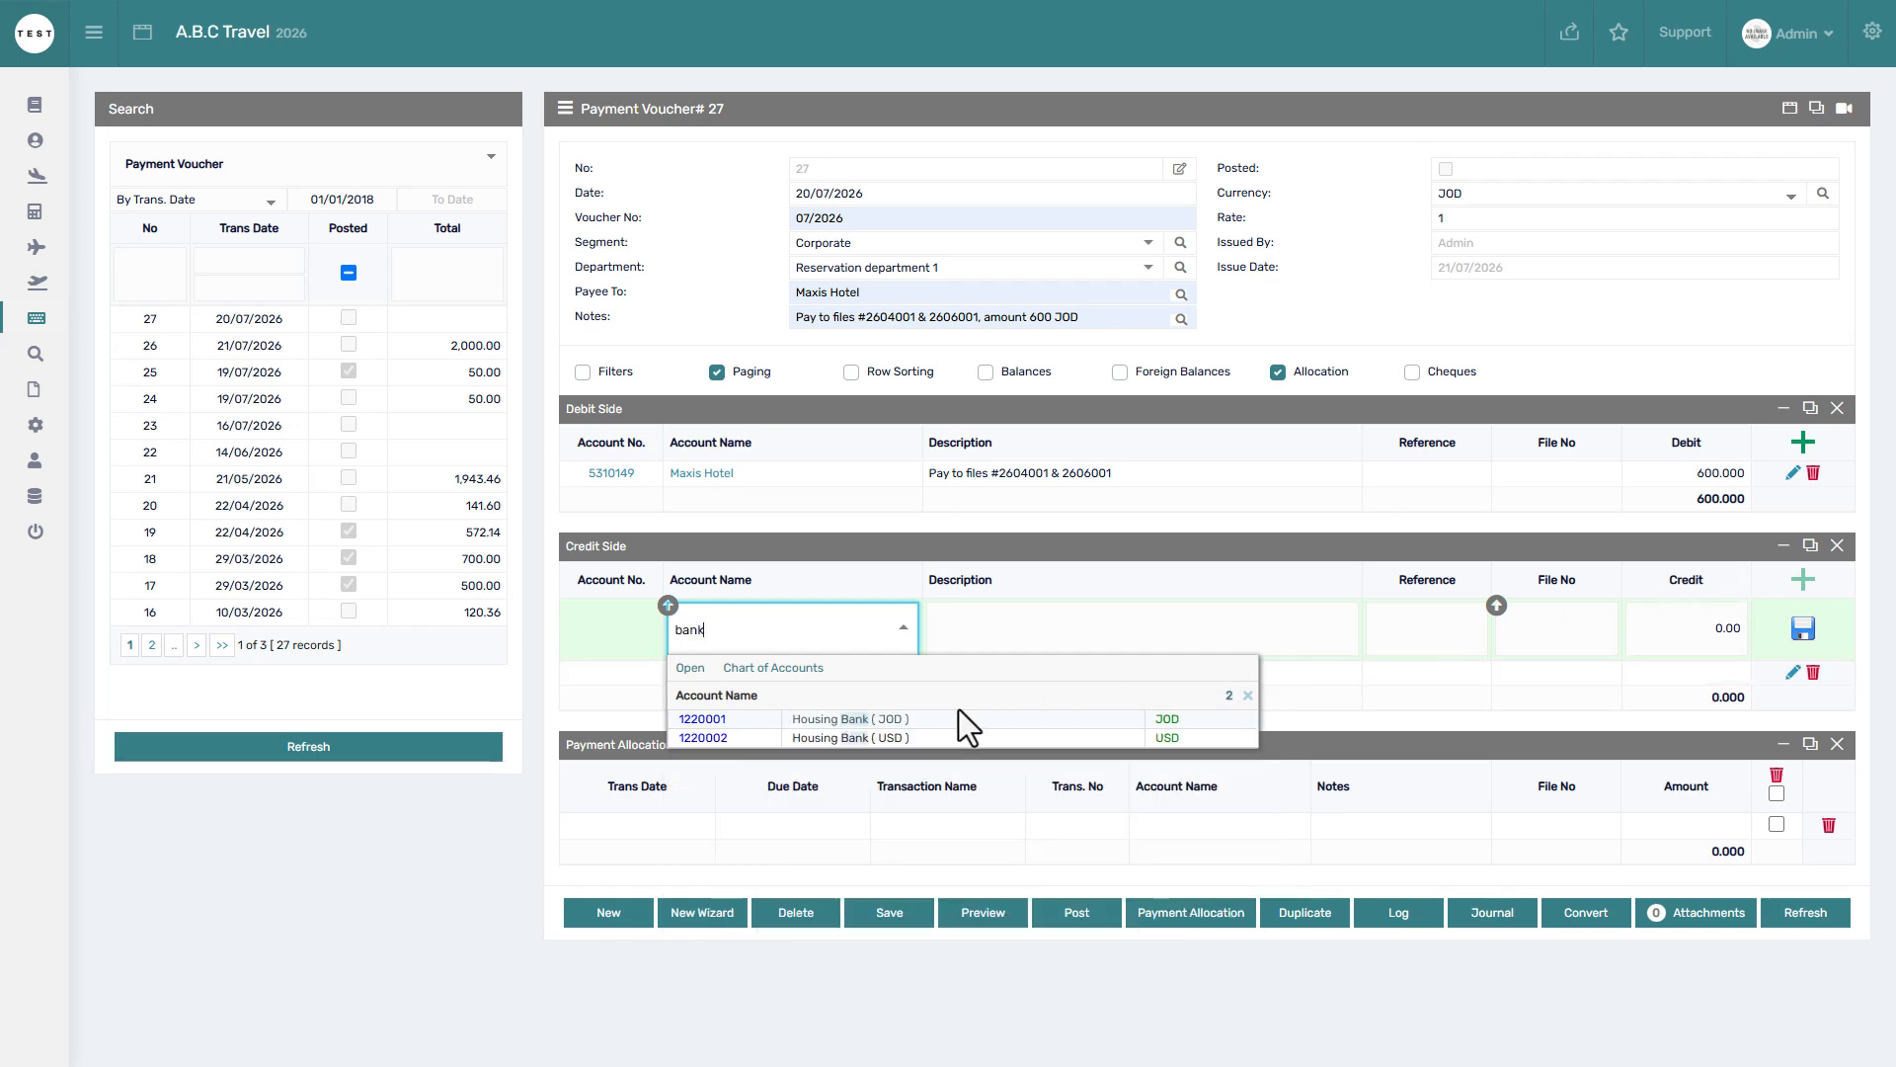
pyautogui.click(889, 721)
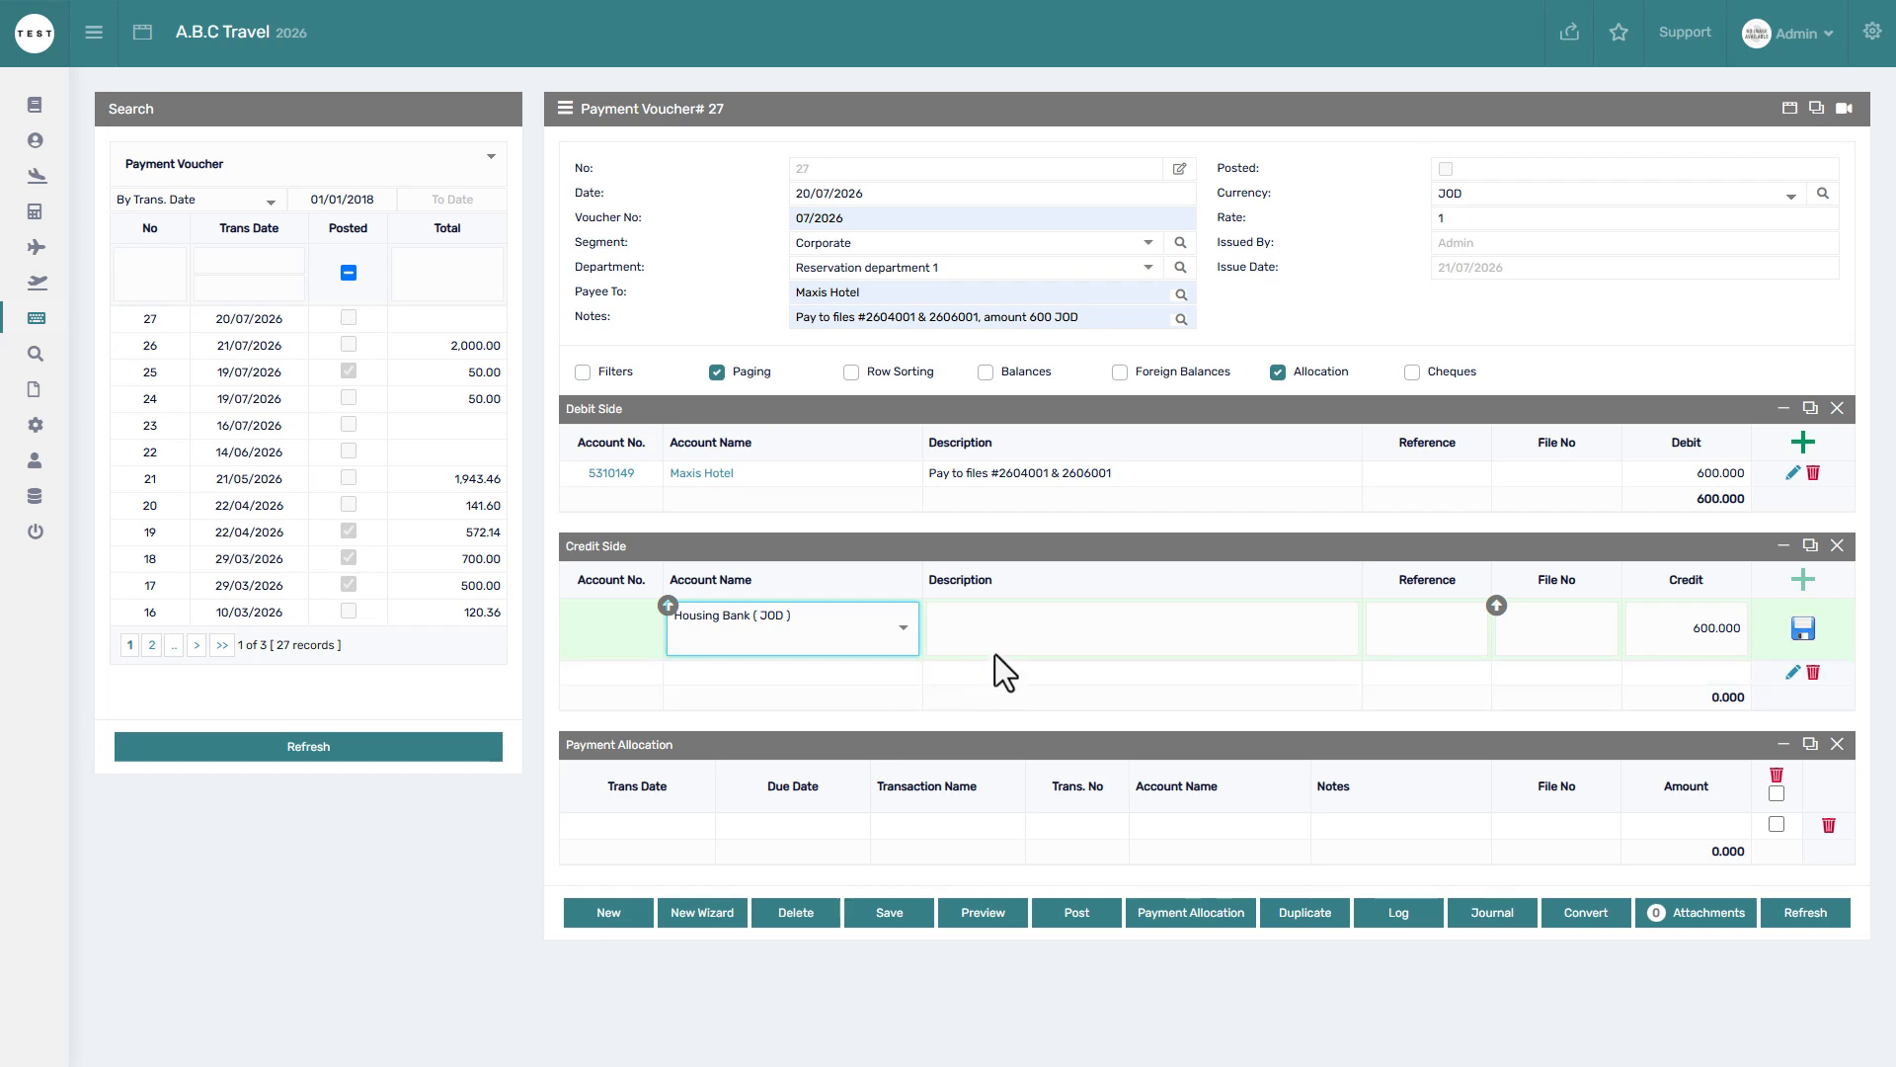
pyautogui.click(1042, 626)
pyautogui.write('Pay to files #2604001 & 2606001')
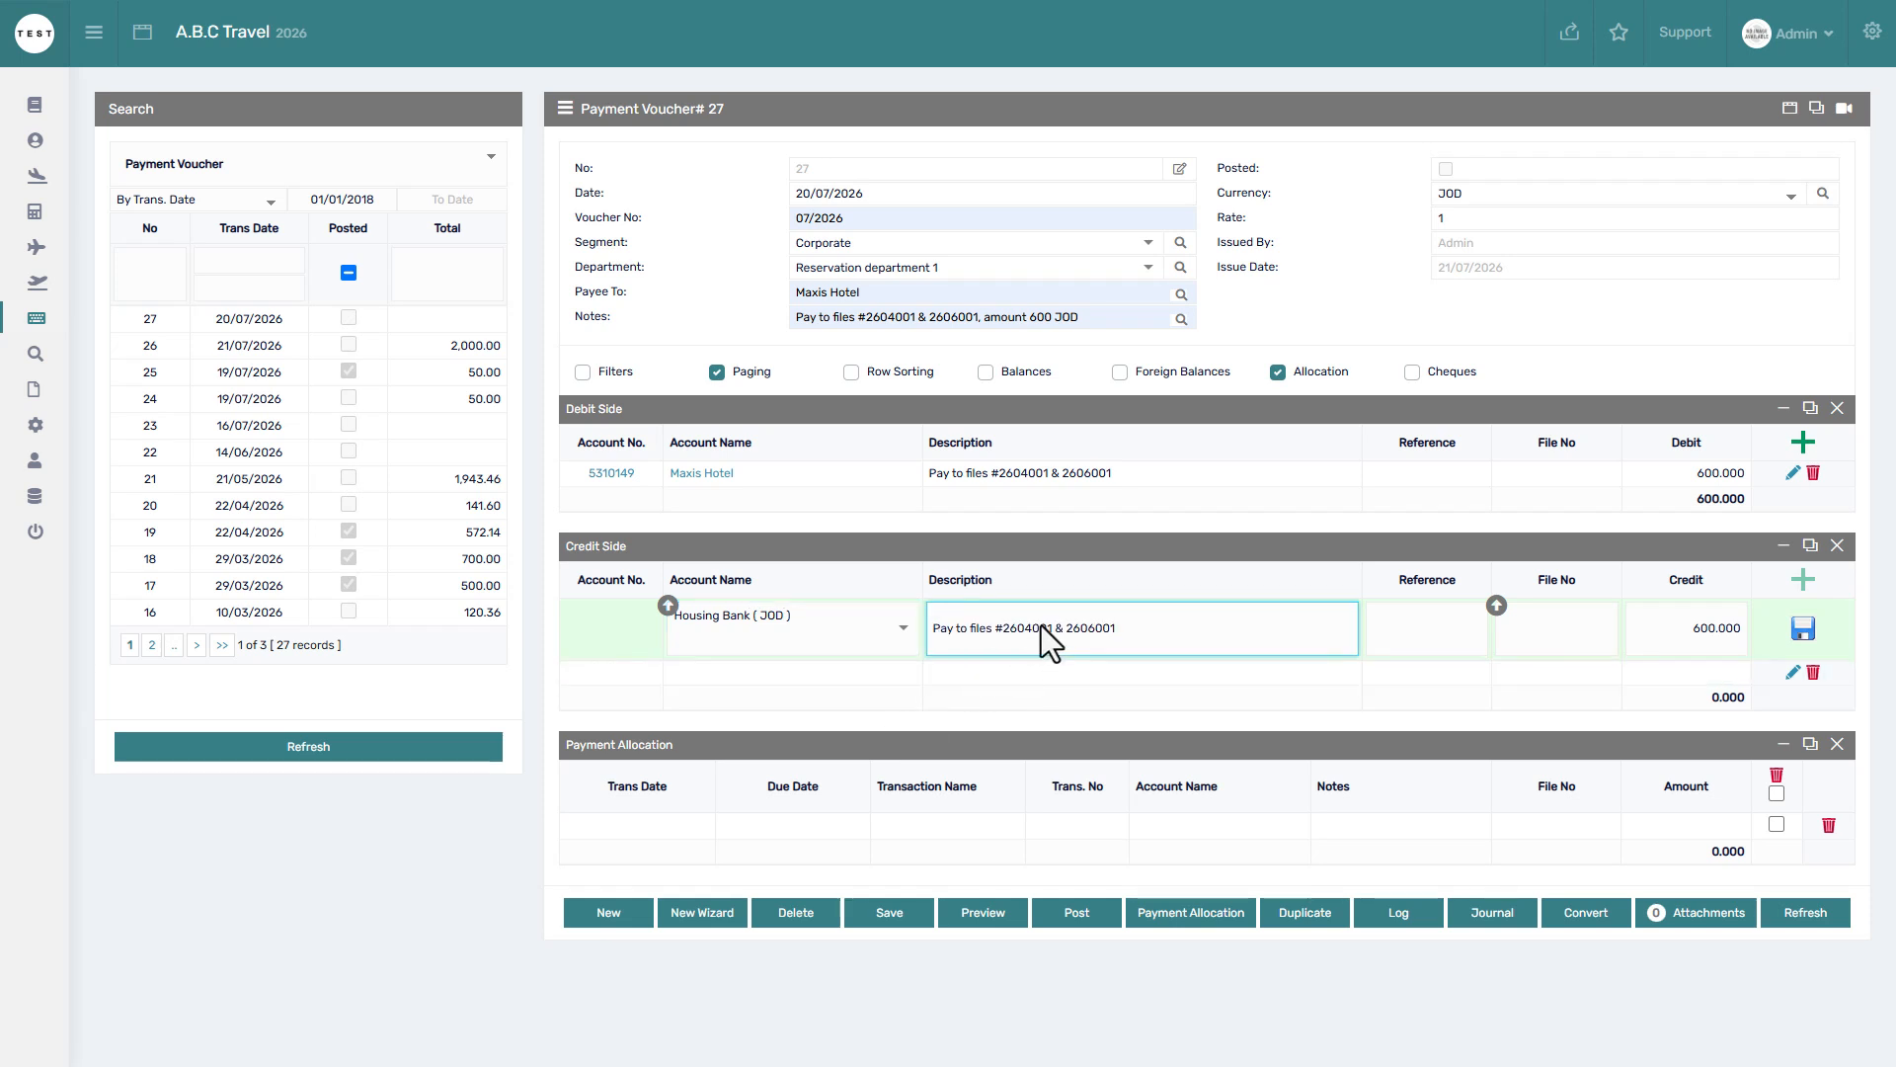
pyautogui.click(1739, 628)
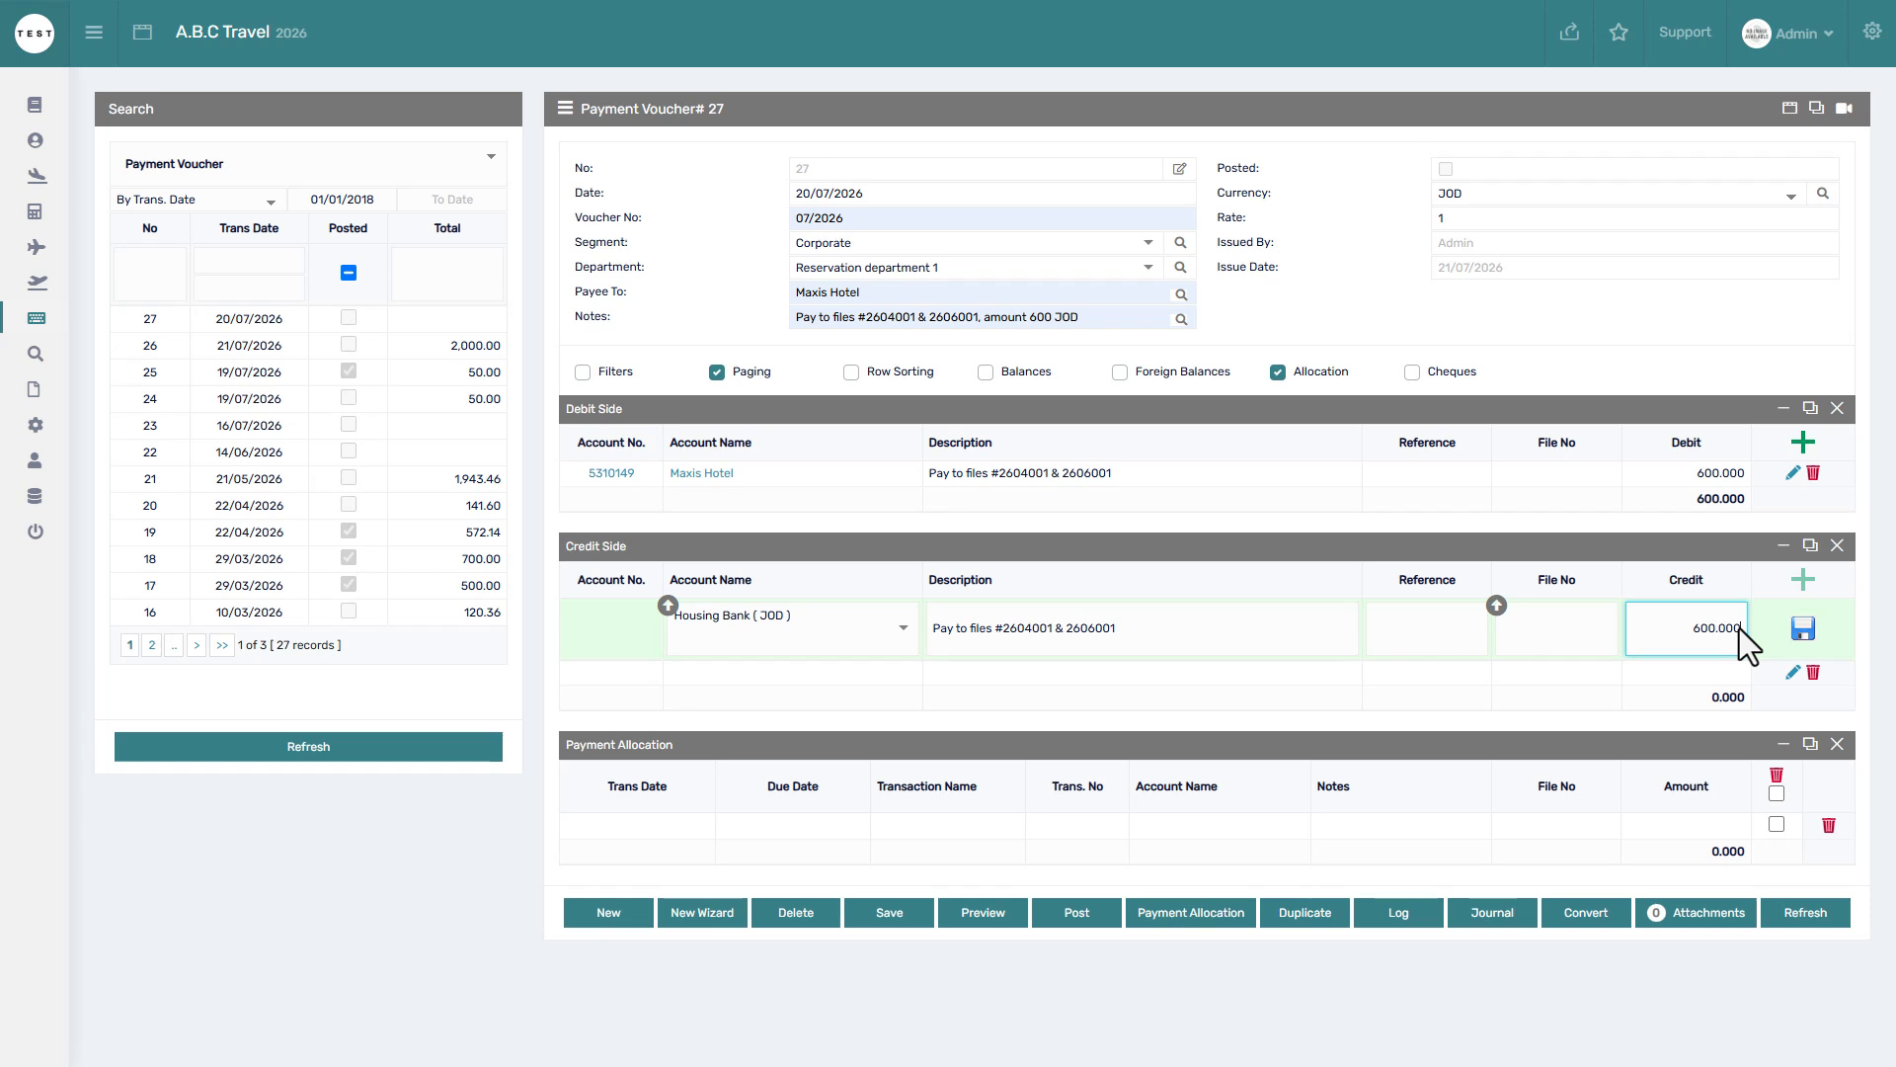
pyautogui.click(1800, 628)
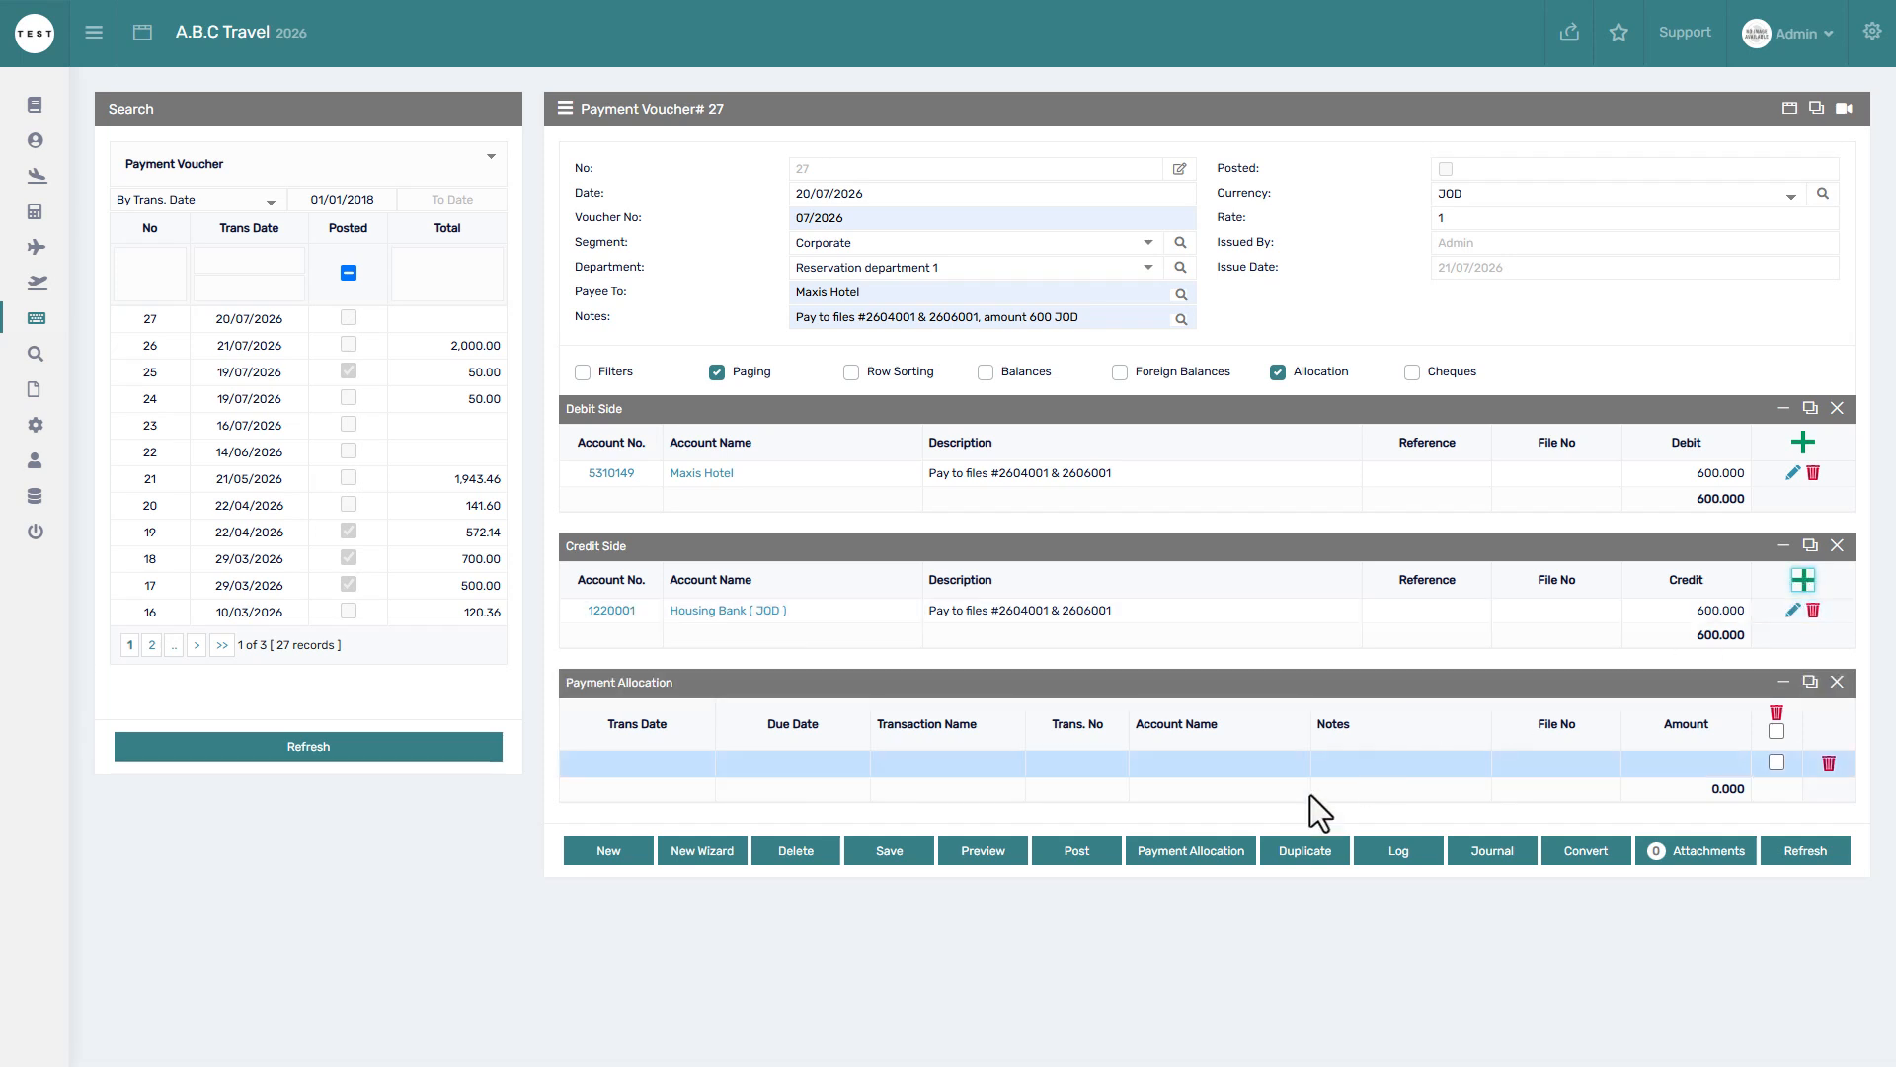
# Filter the payment allocation list by file number 2606 and allocate full payment to file 2606001
pyautogui.click(1195, 846)
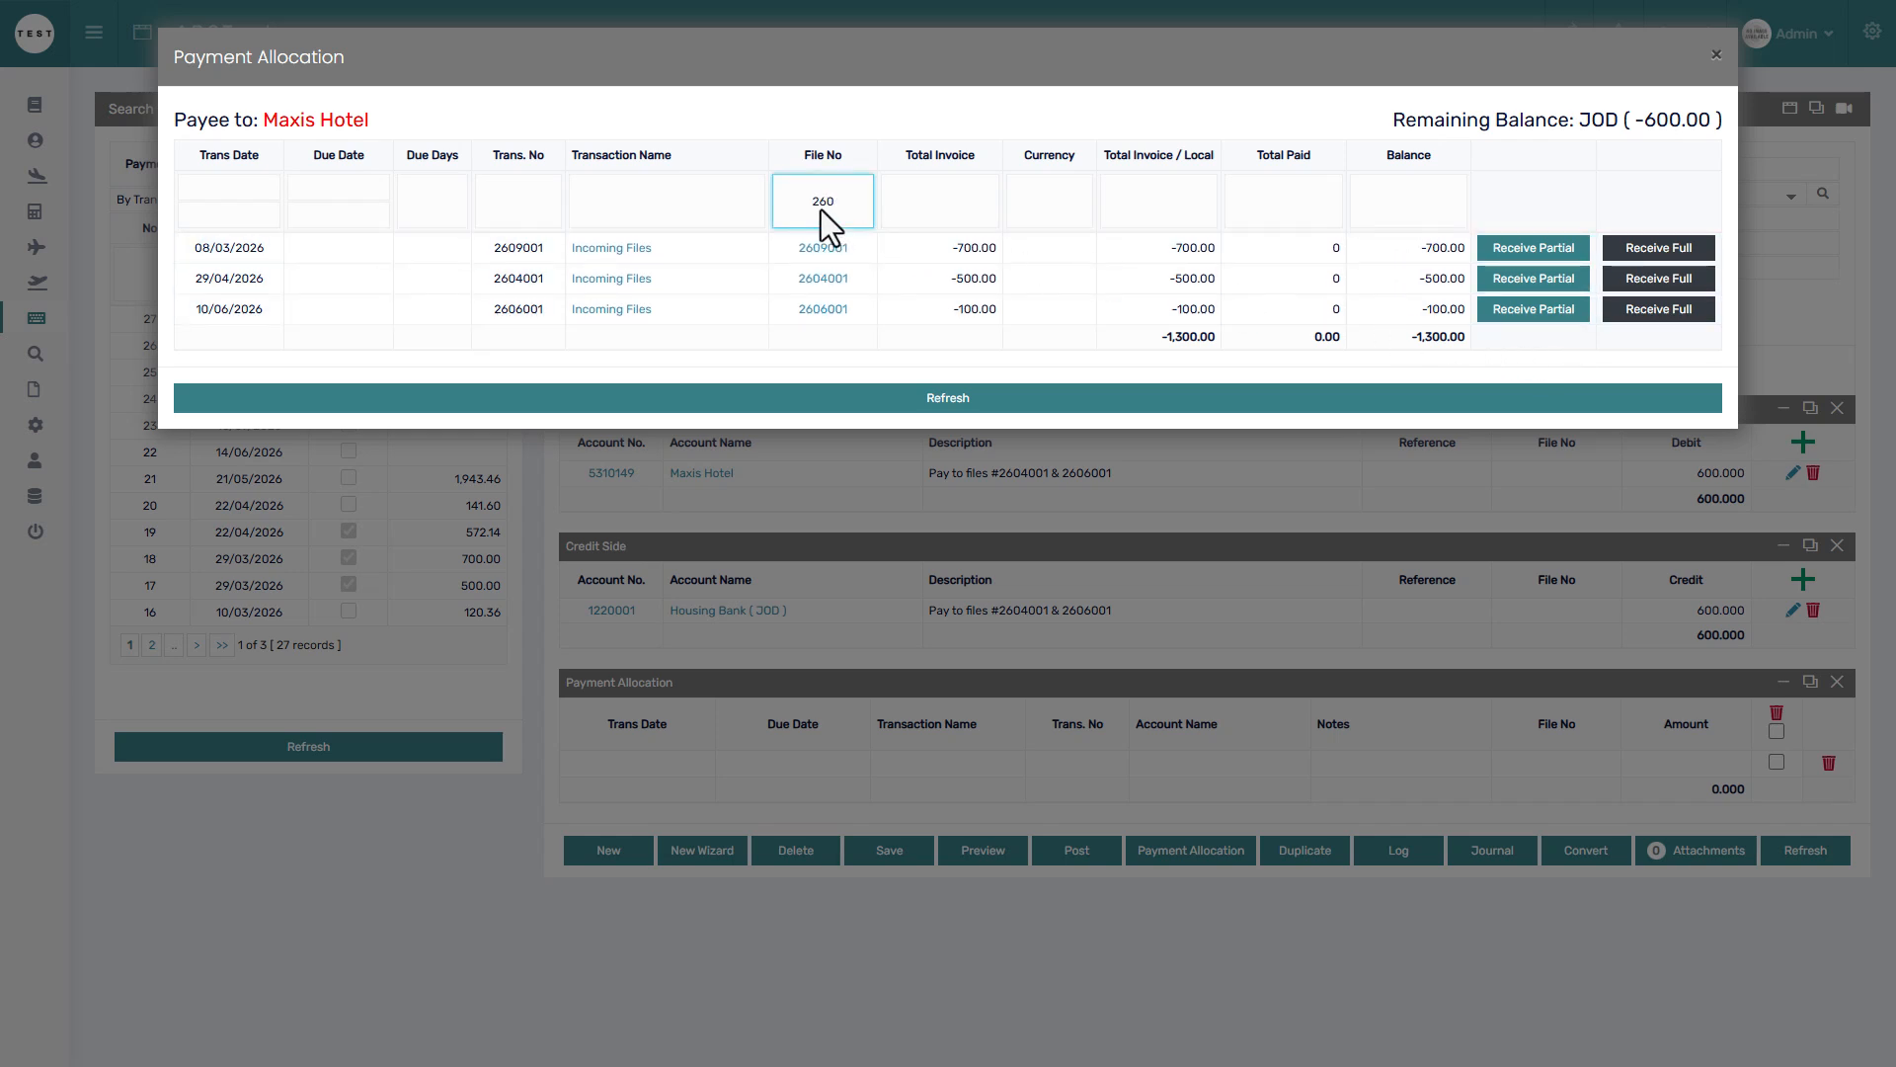
pyautogui.write('6')
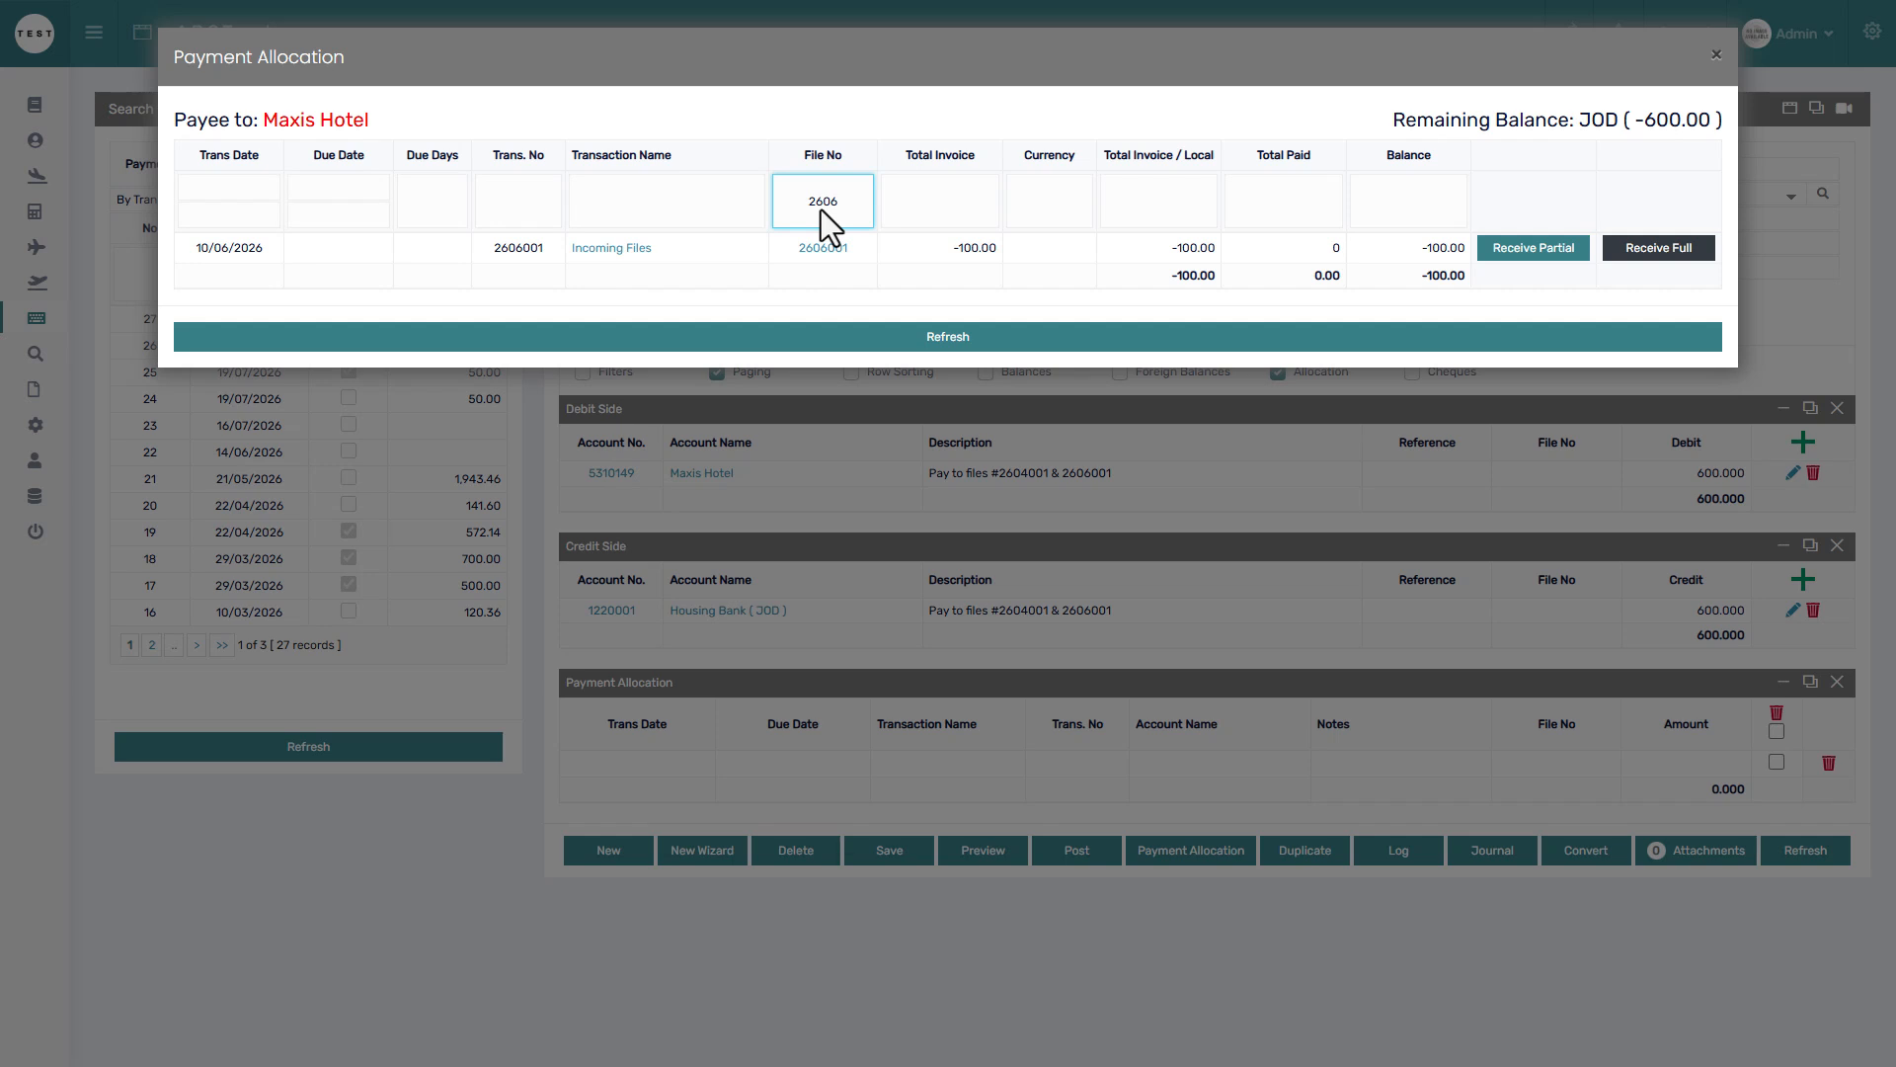
pyautogui.click(1486, 277)
pyautogui.click(1650, 249)
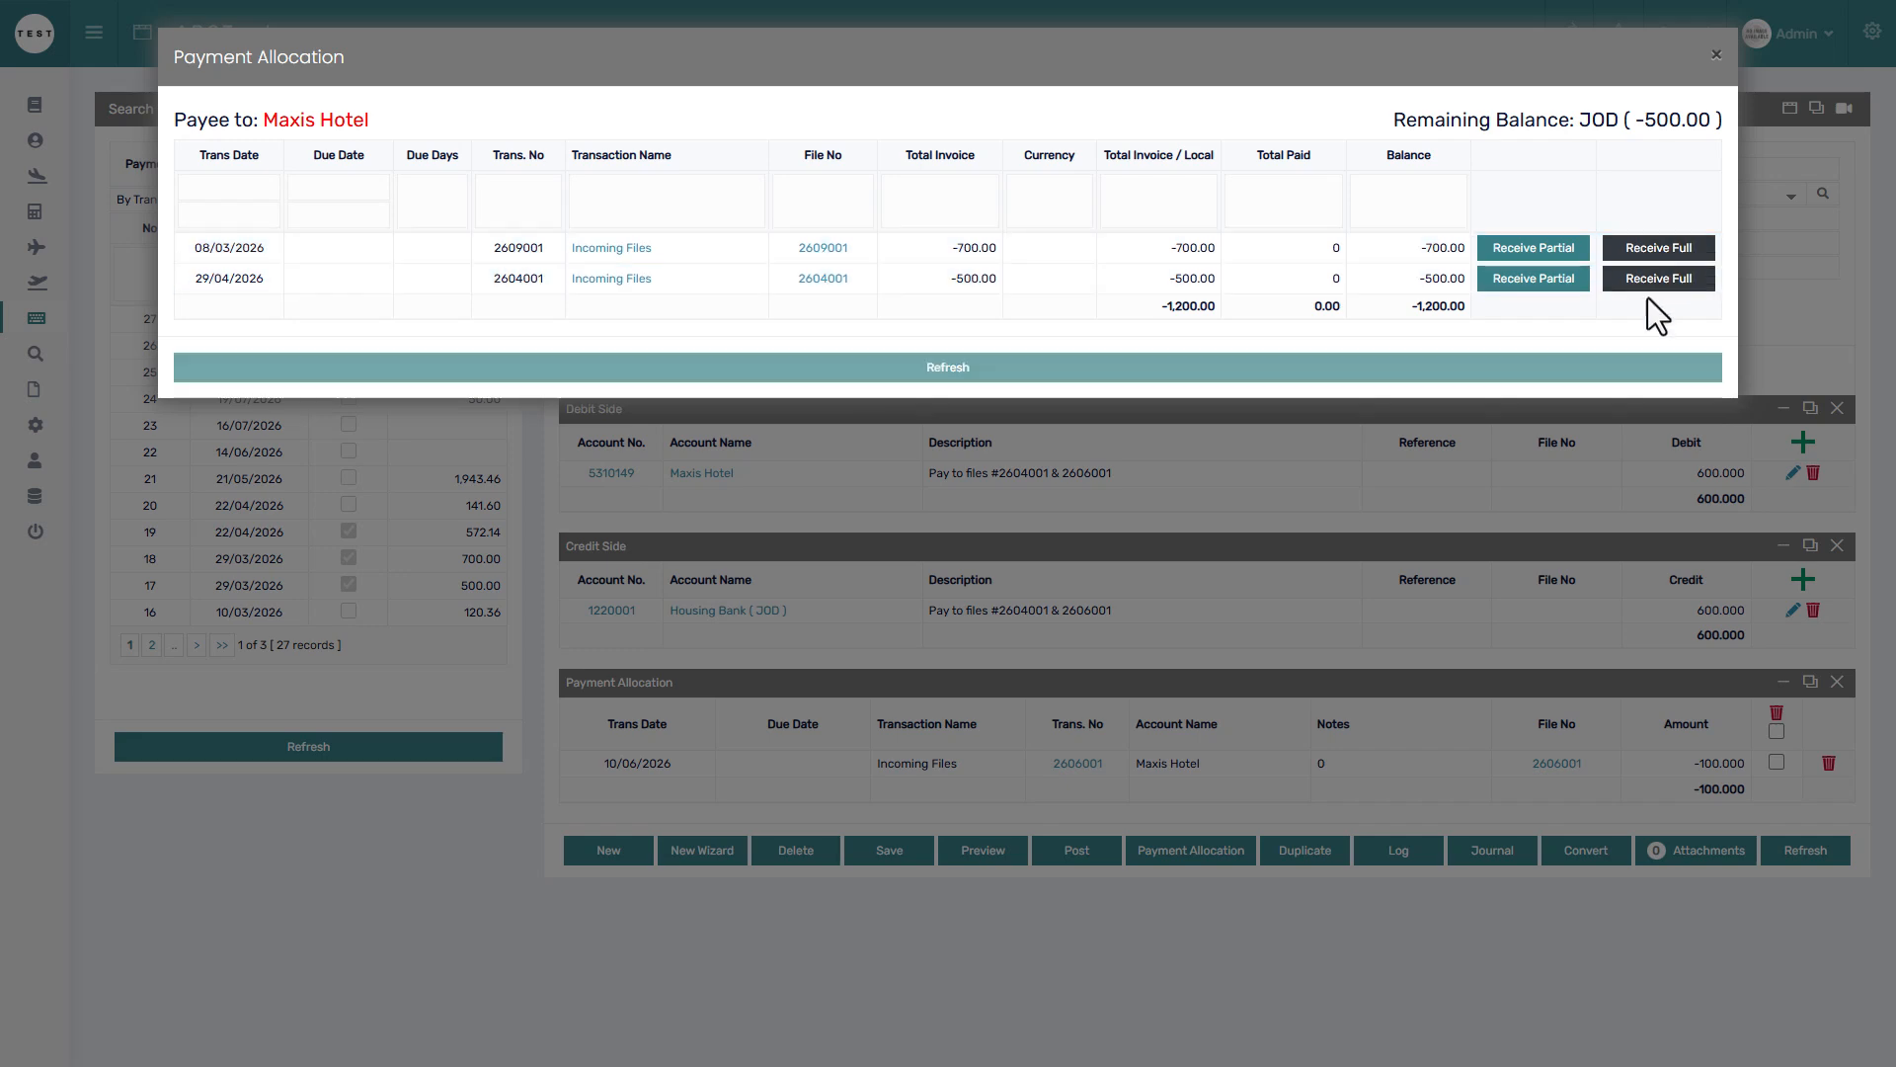
pyautogui.click(1637, 436)
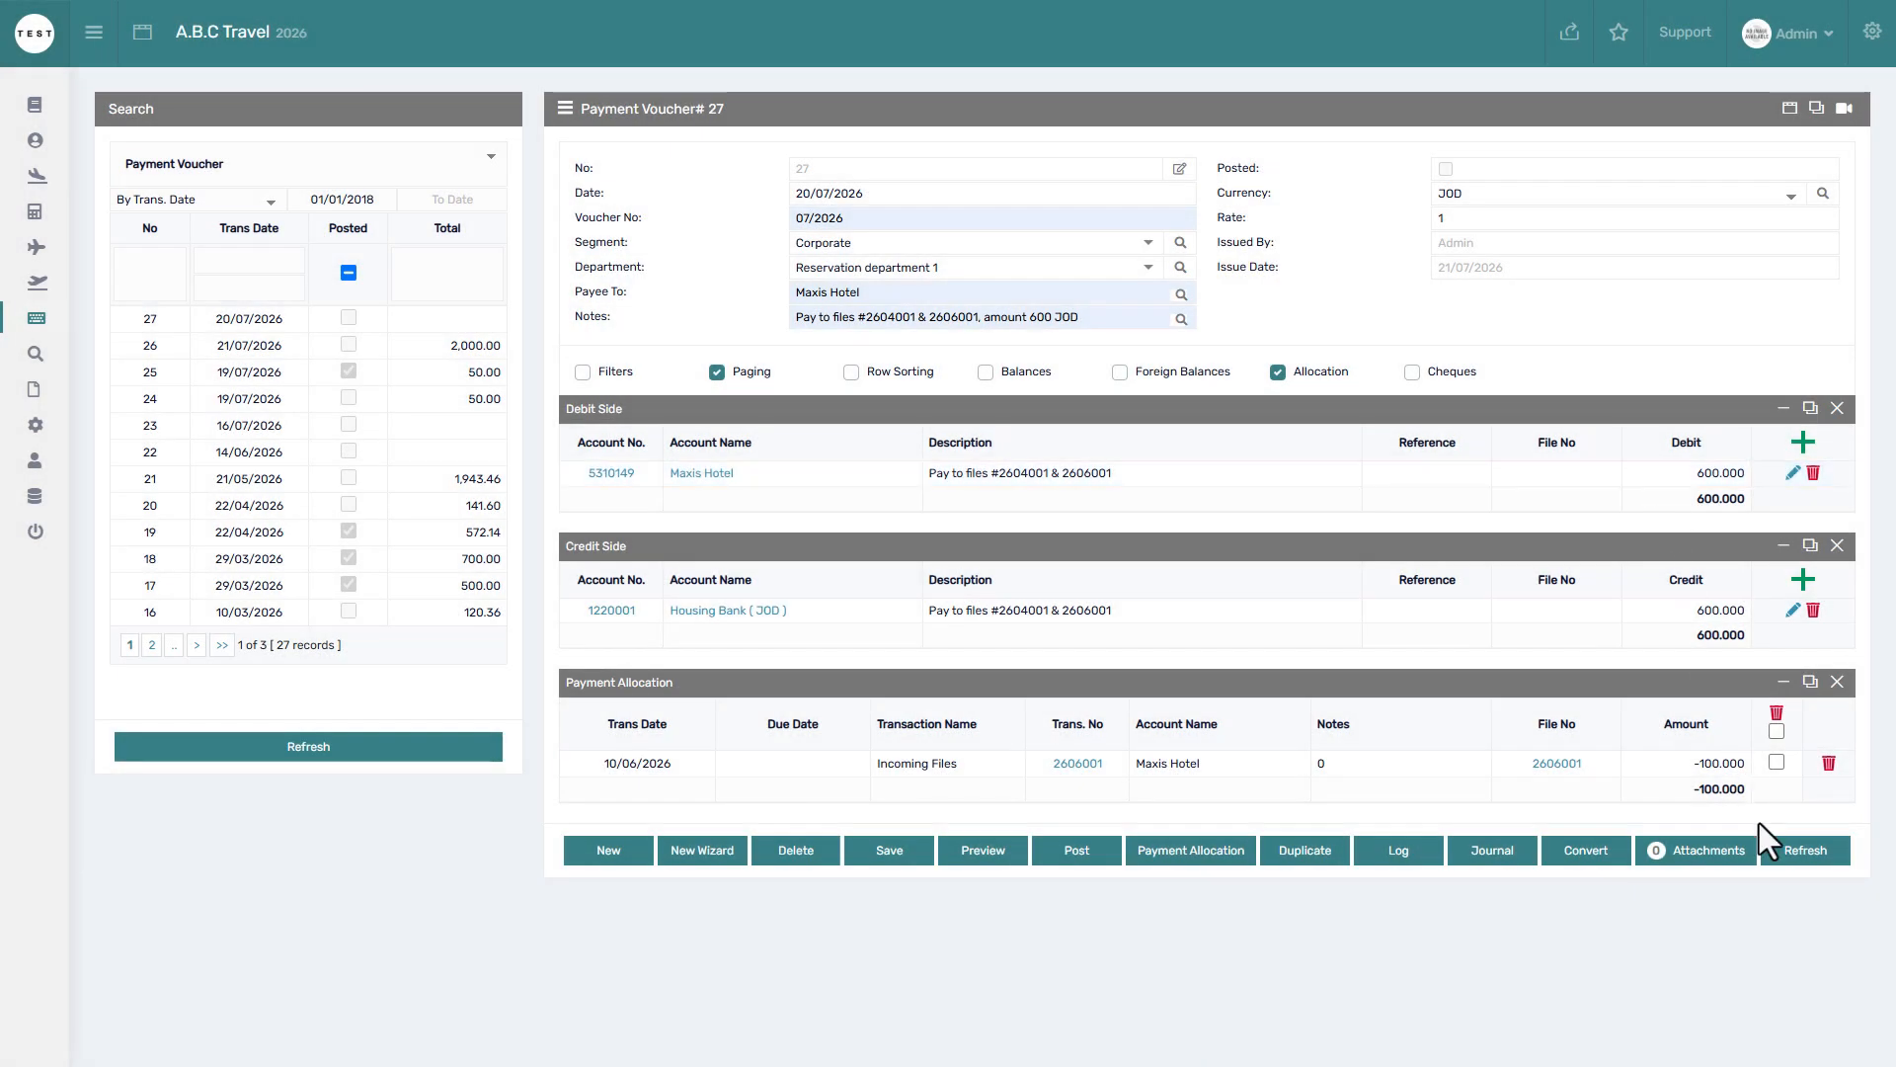
# Allocate full payment to file 2604001 from the voucher's remaining balance and close the allocation window
pyautogui.click(1177, 851)
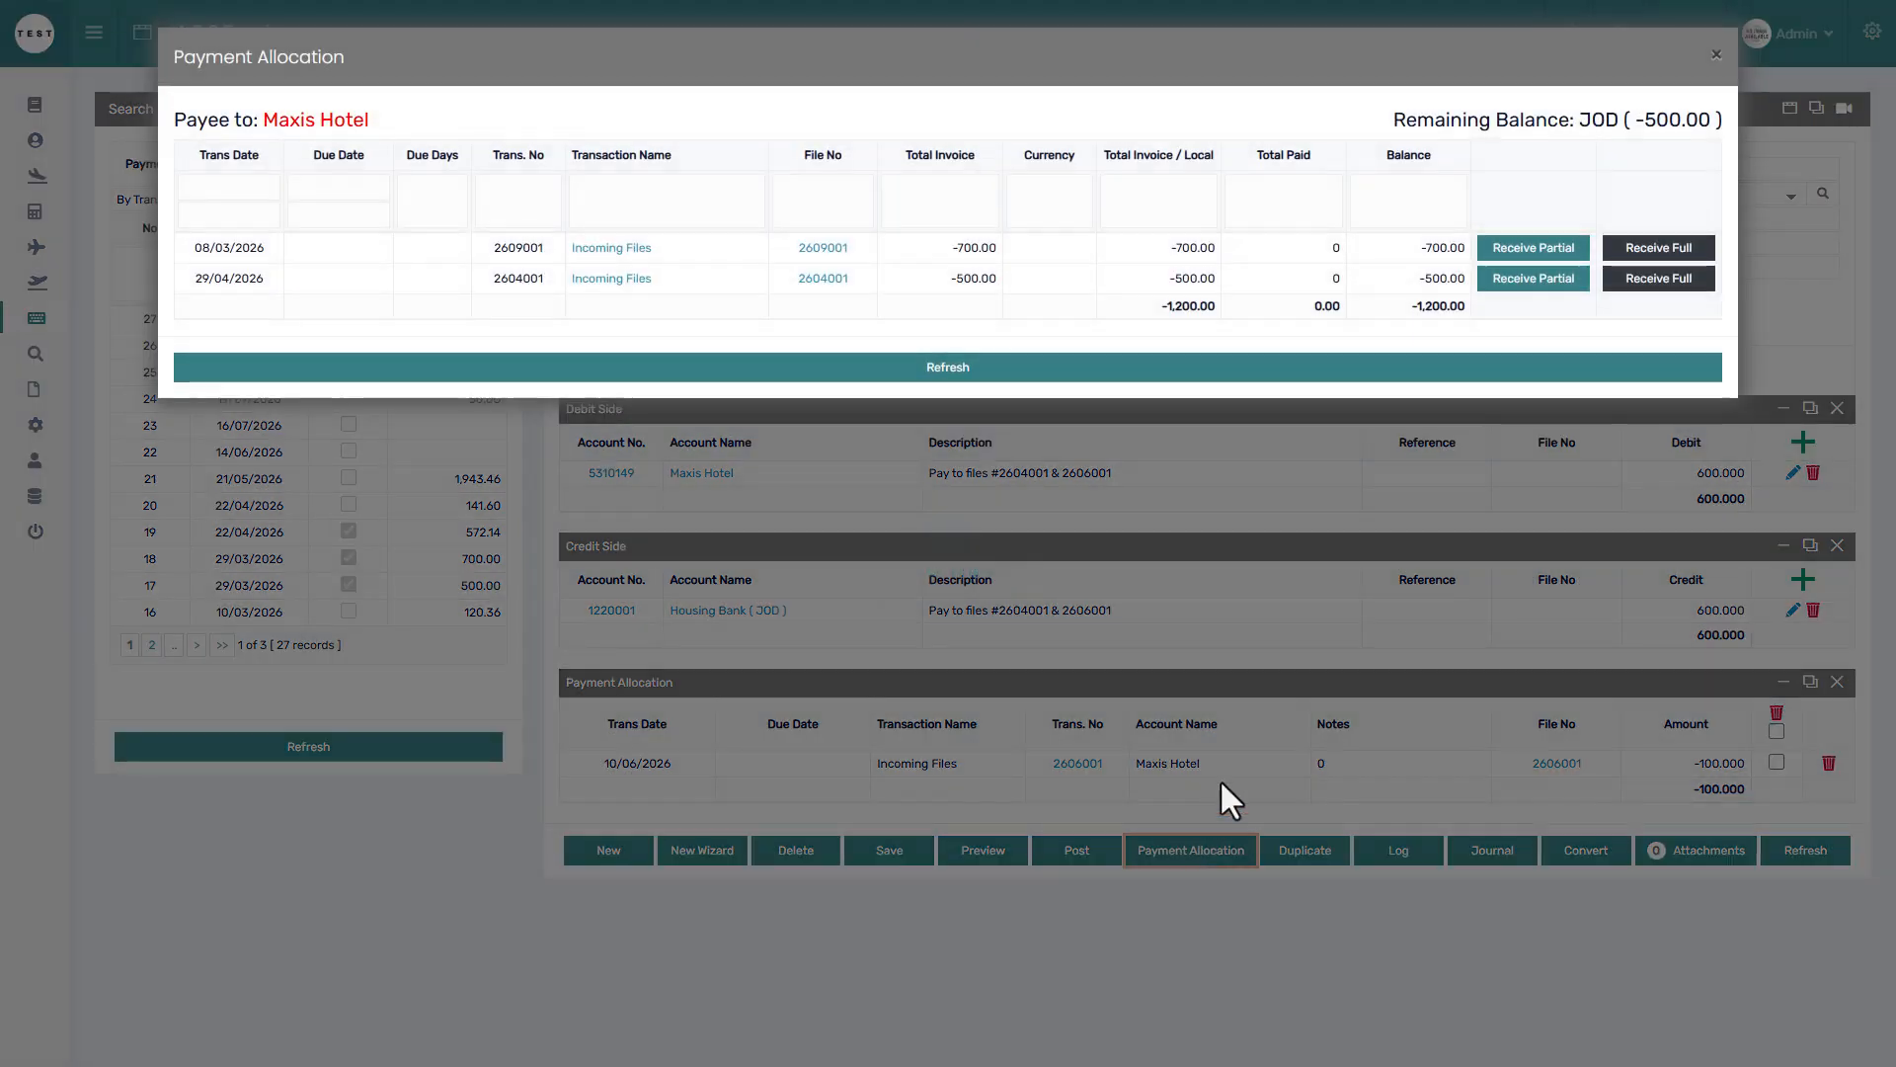
pyautogui.moveTo(1631, 121); pyautogui.dragTo(1702, 123)
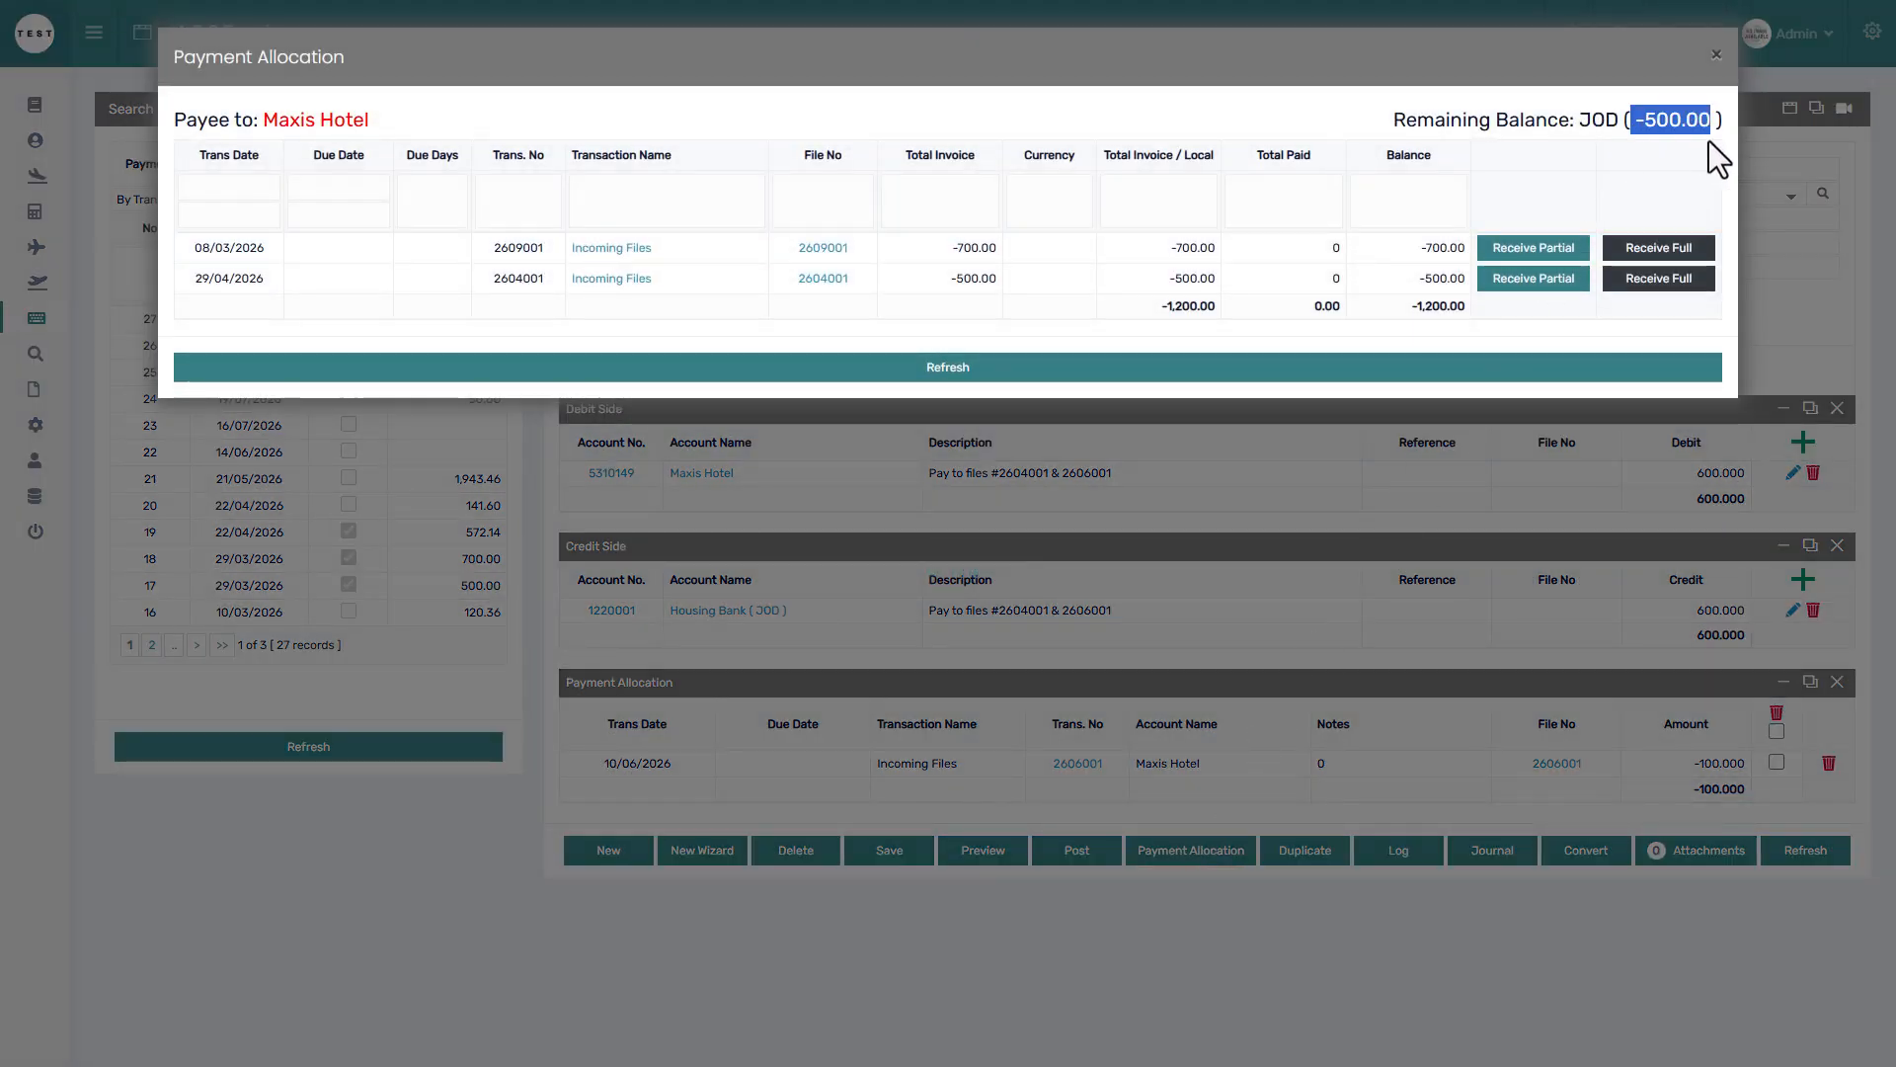
pyautogui.click(1673, 549)
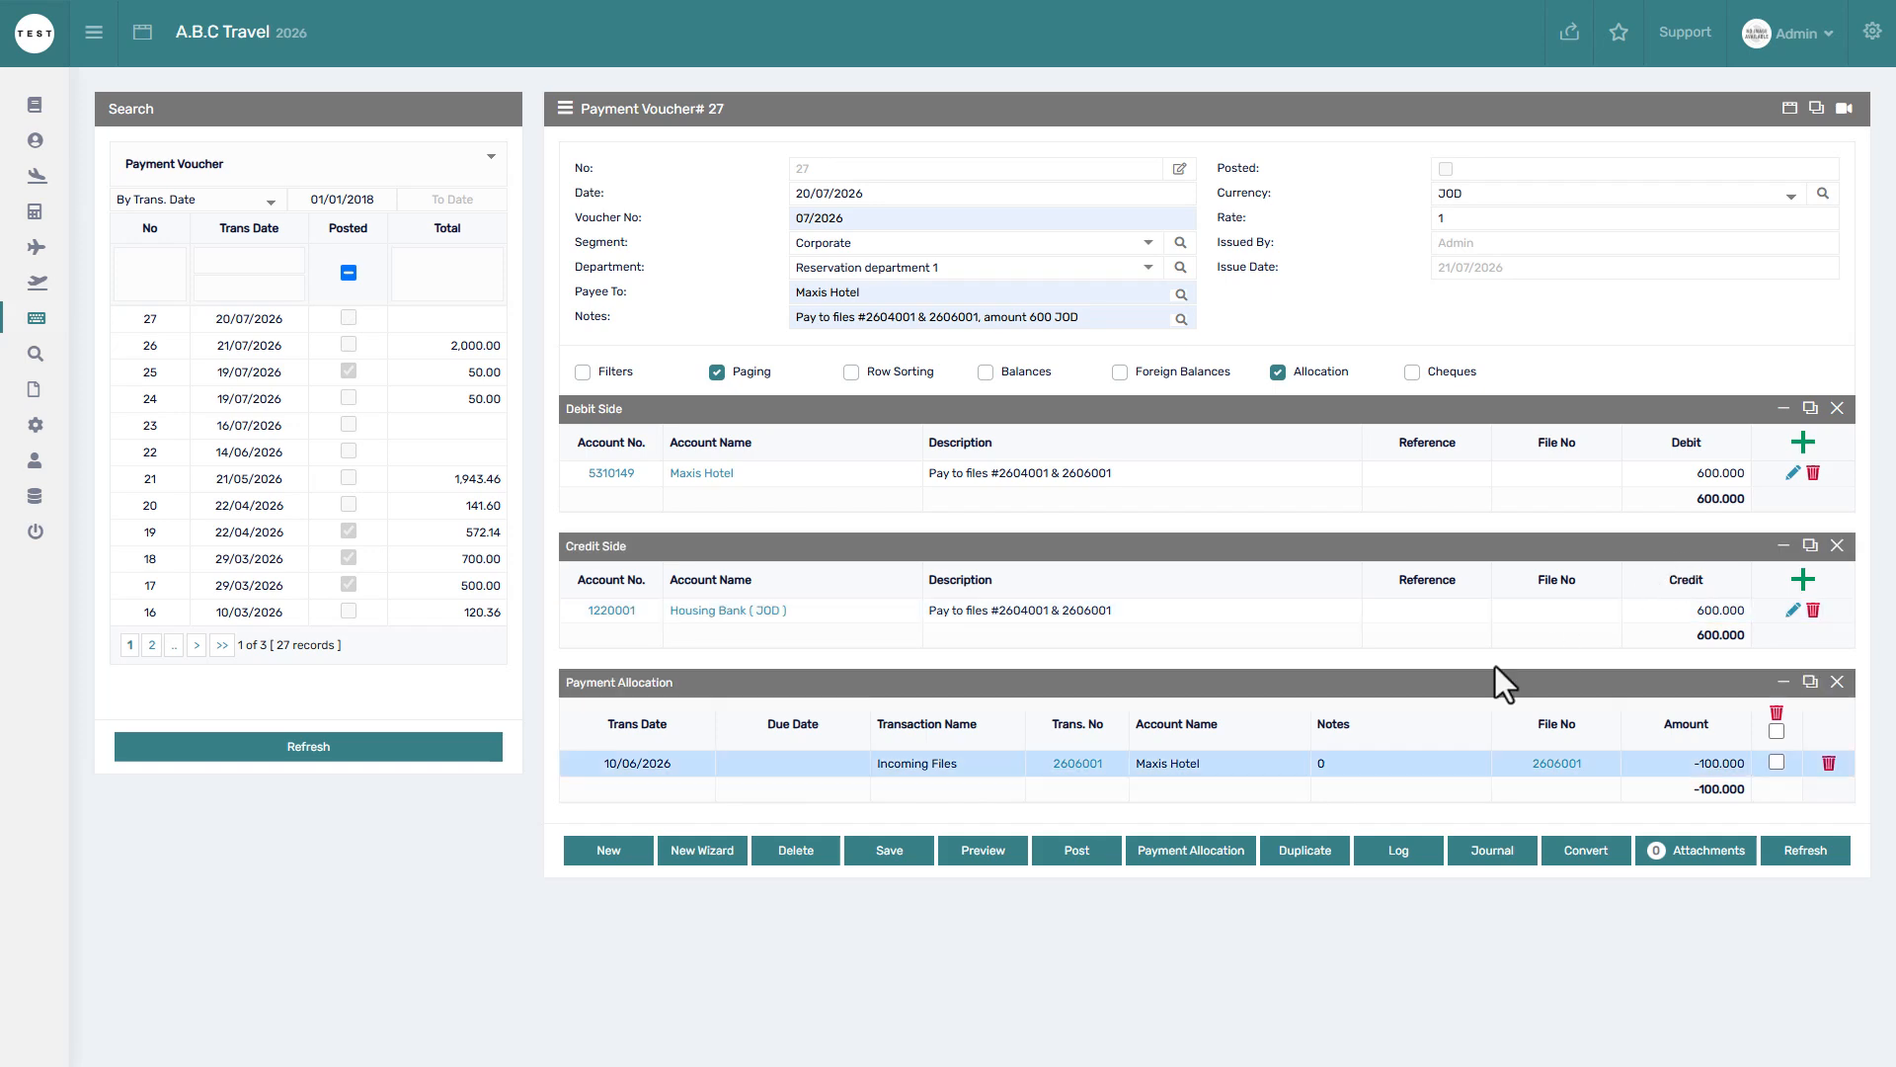
pyautogui.click(1191, 851)
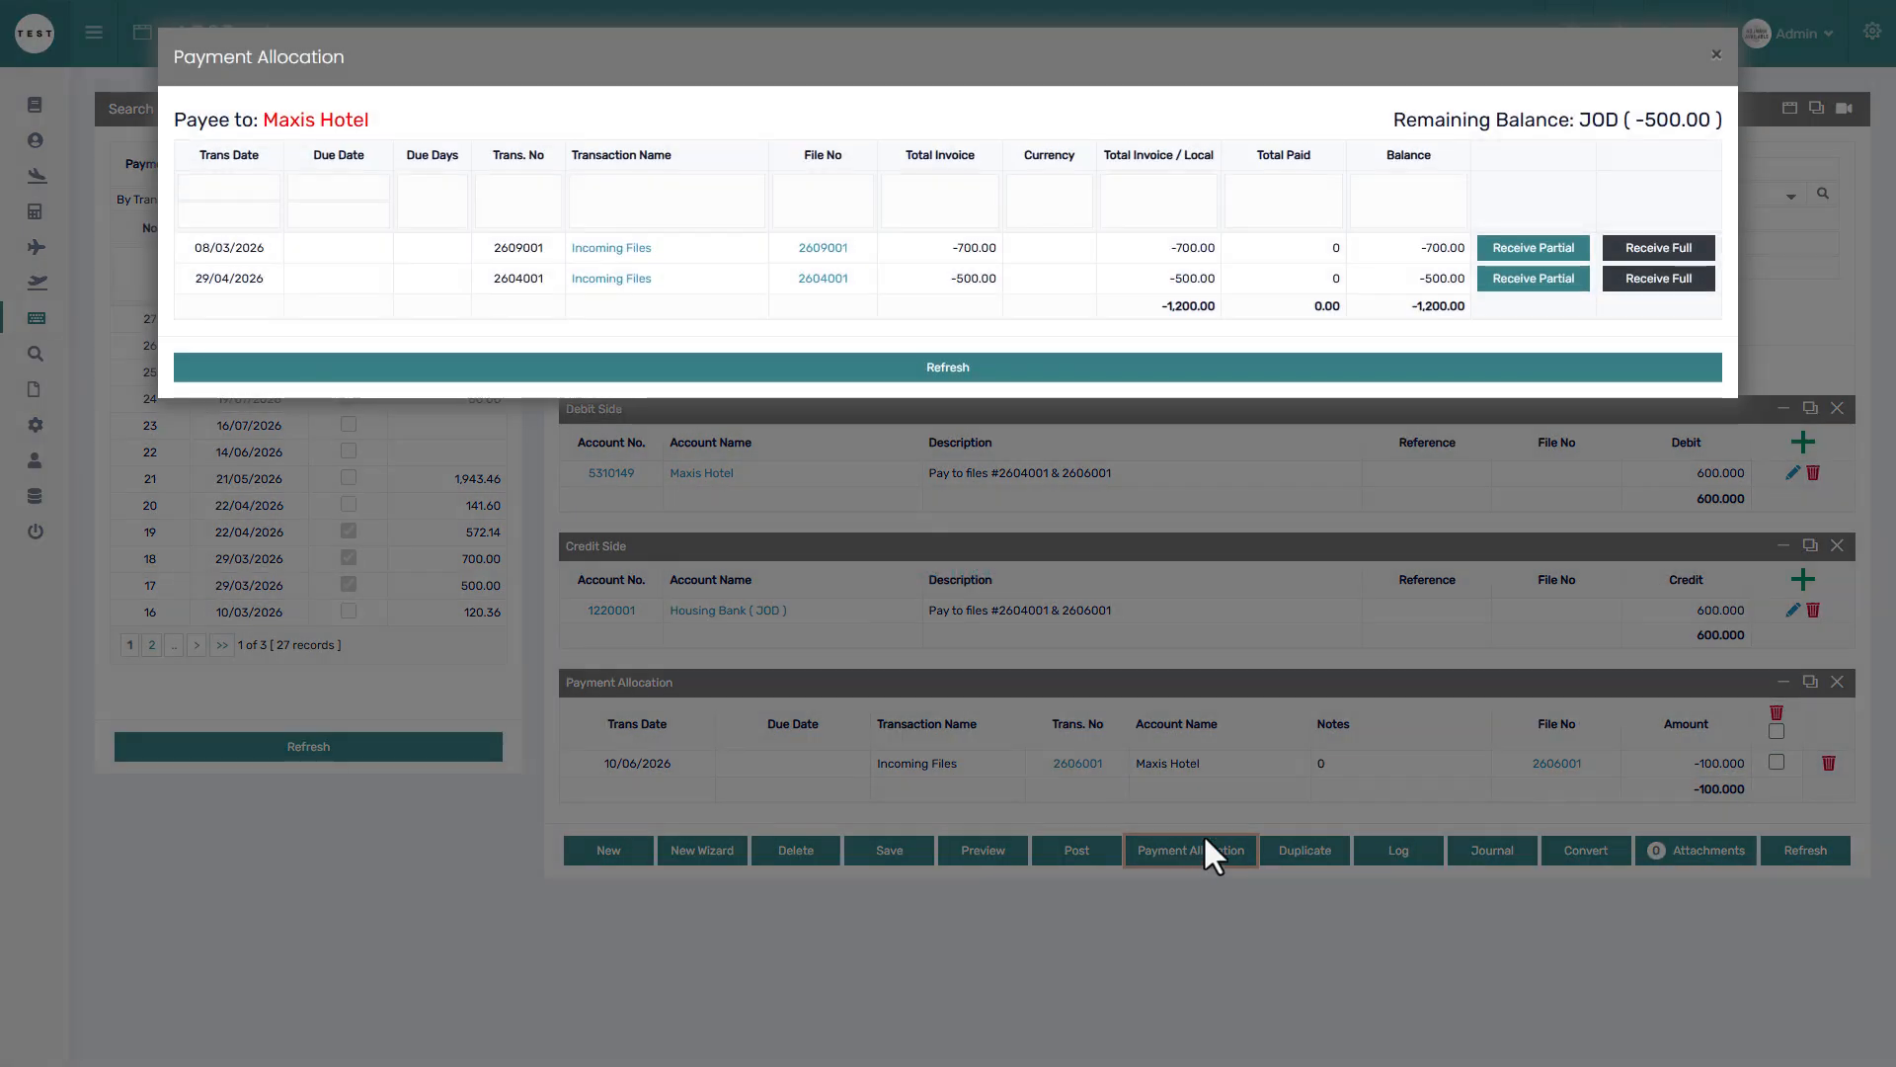
pyautogui.click(1662, 280)
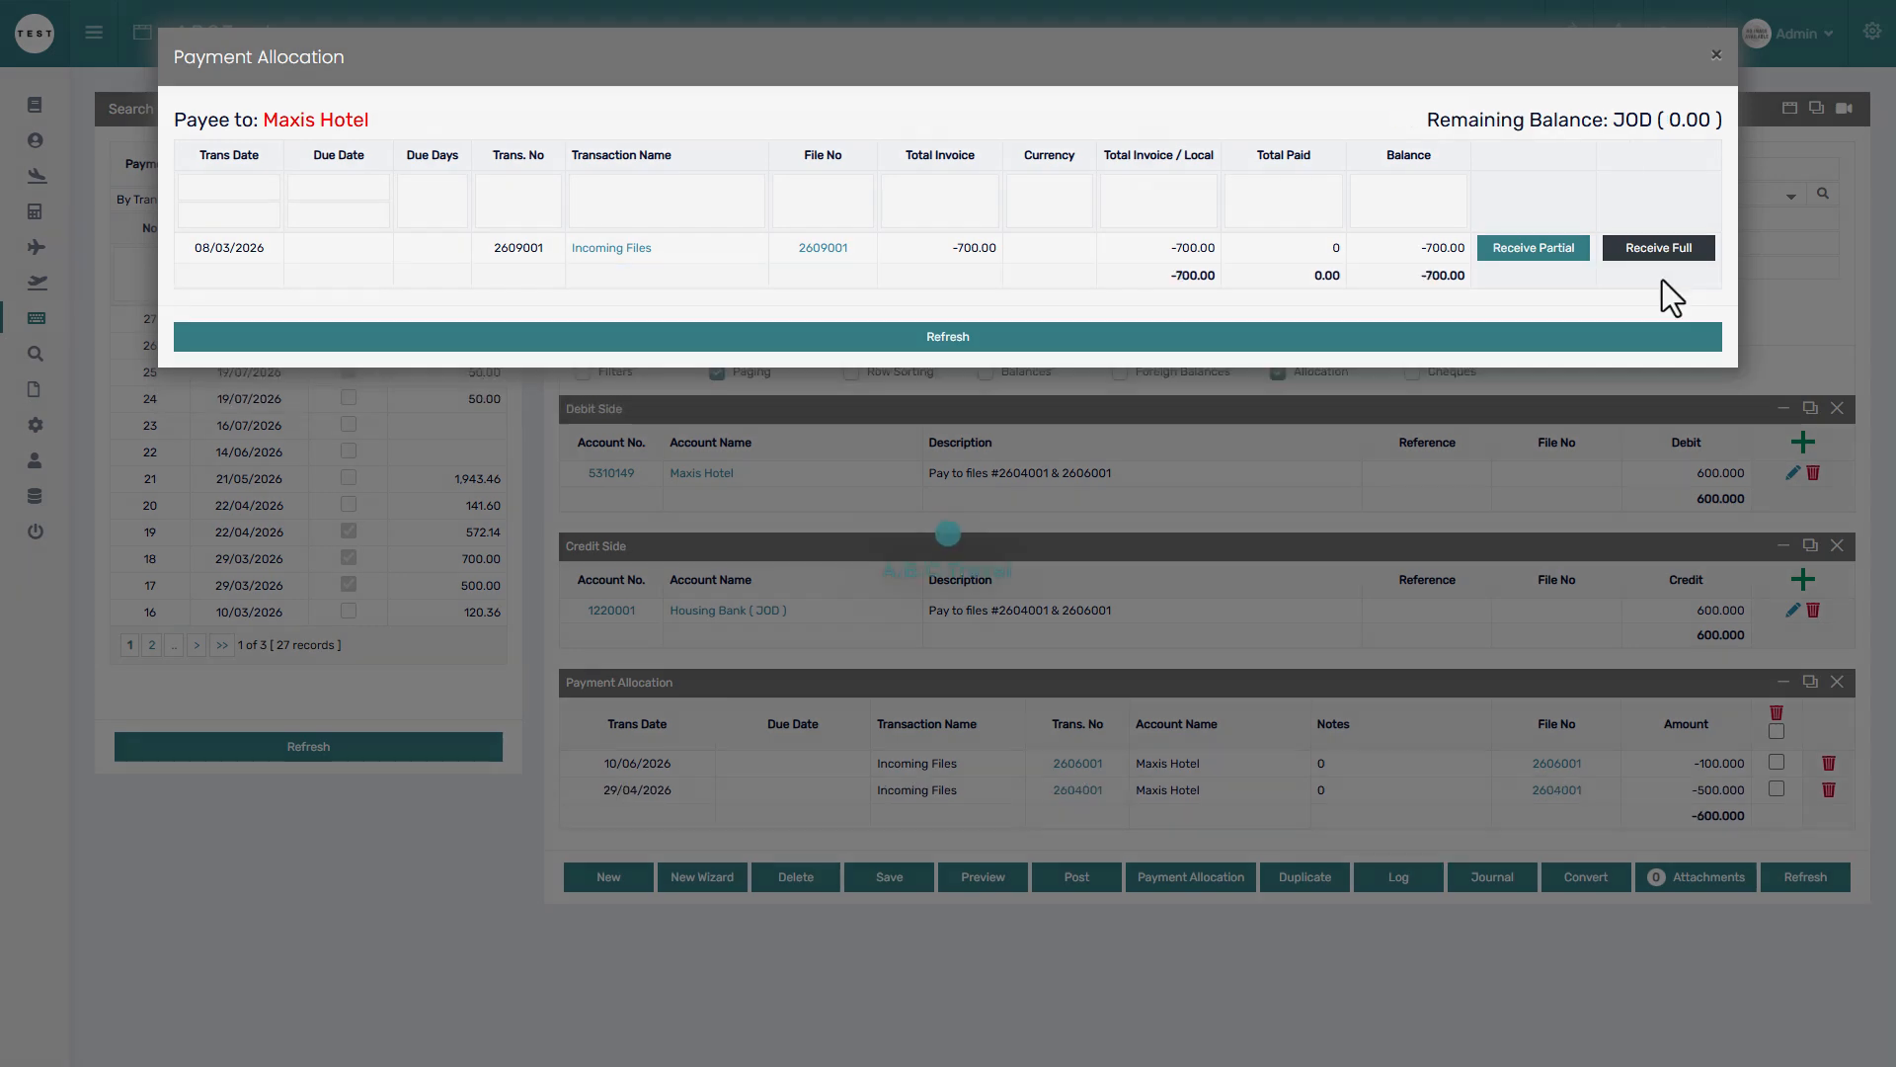
pyautogui.click(1640, 451)
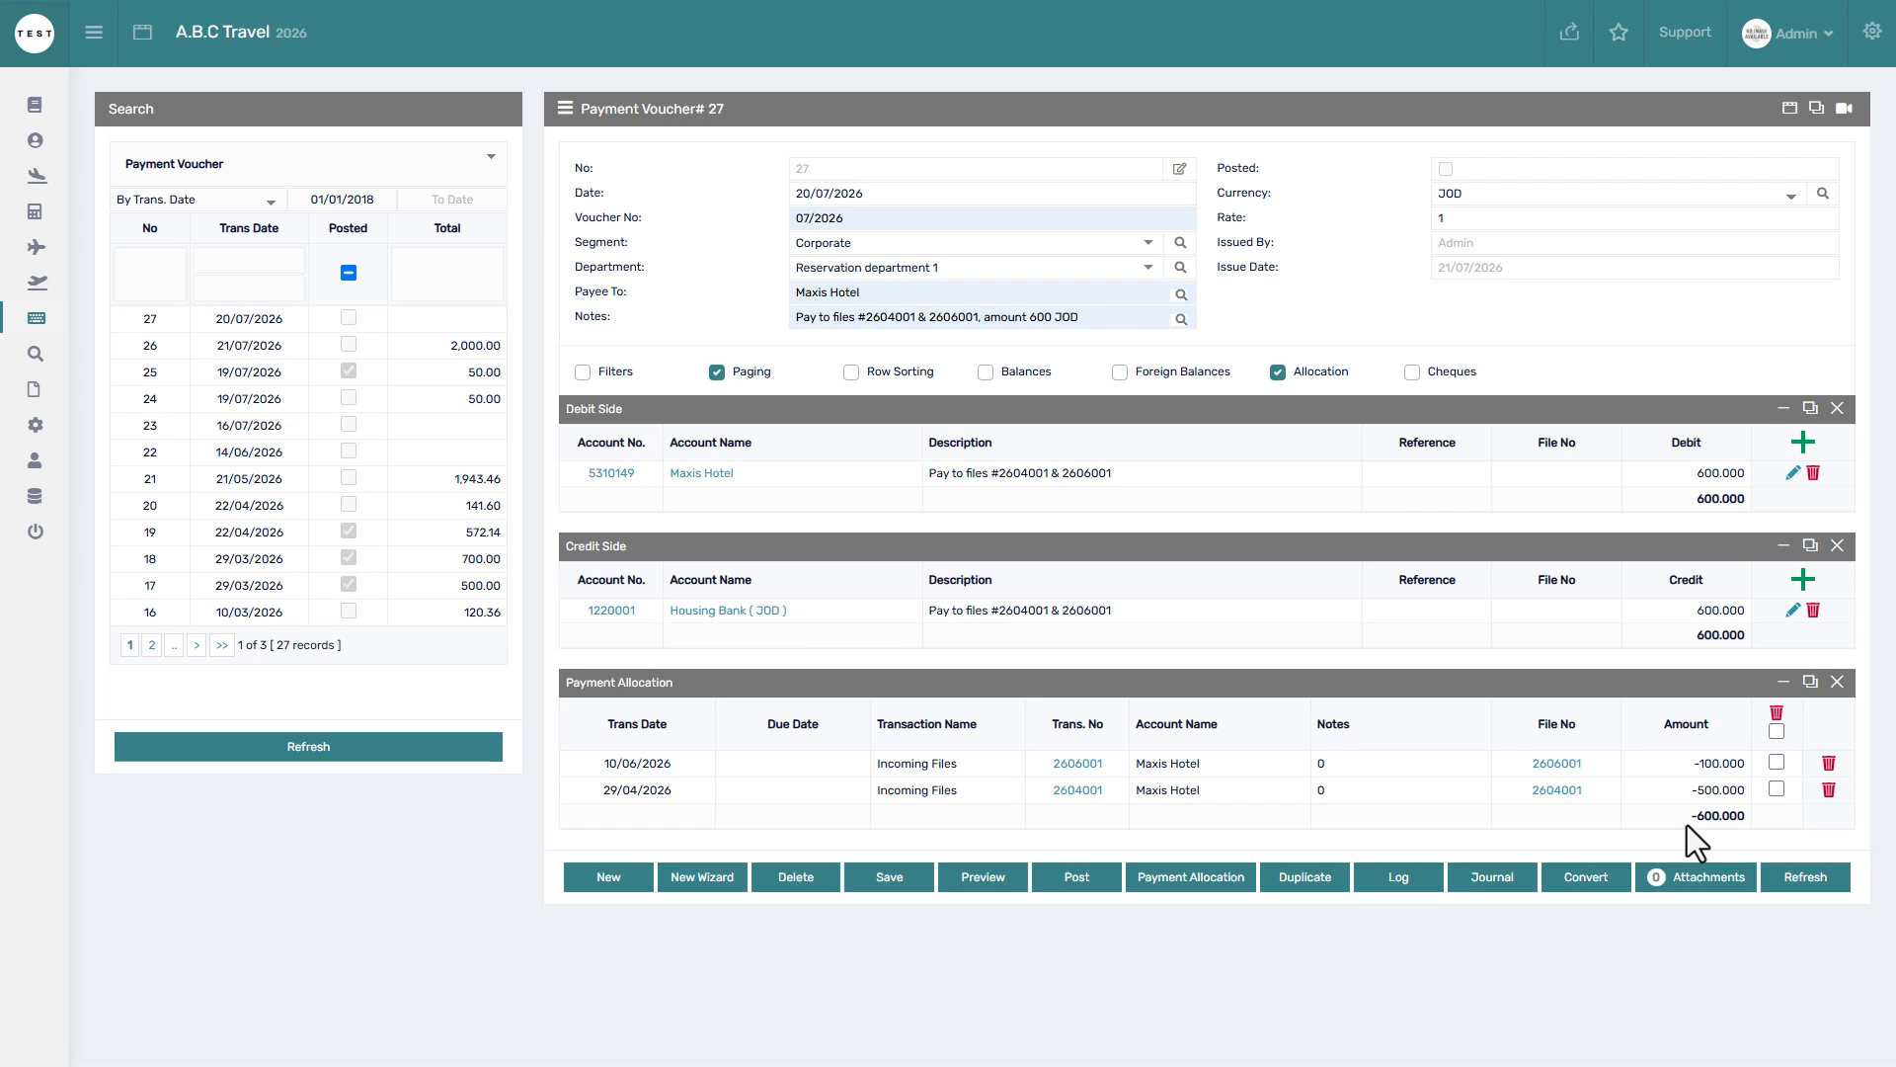
# Check the total of the voucher's payment allocations and post the voucher
pyautogui.moveTo(1732, 812); pyautogui.dragTo(1748, 824)
pyautogui.click(1083, 881)
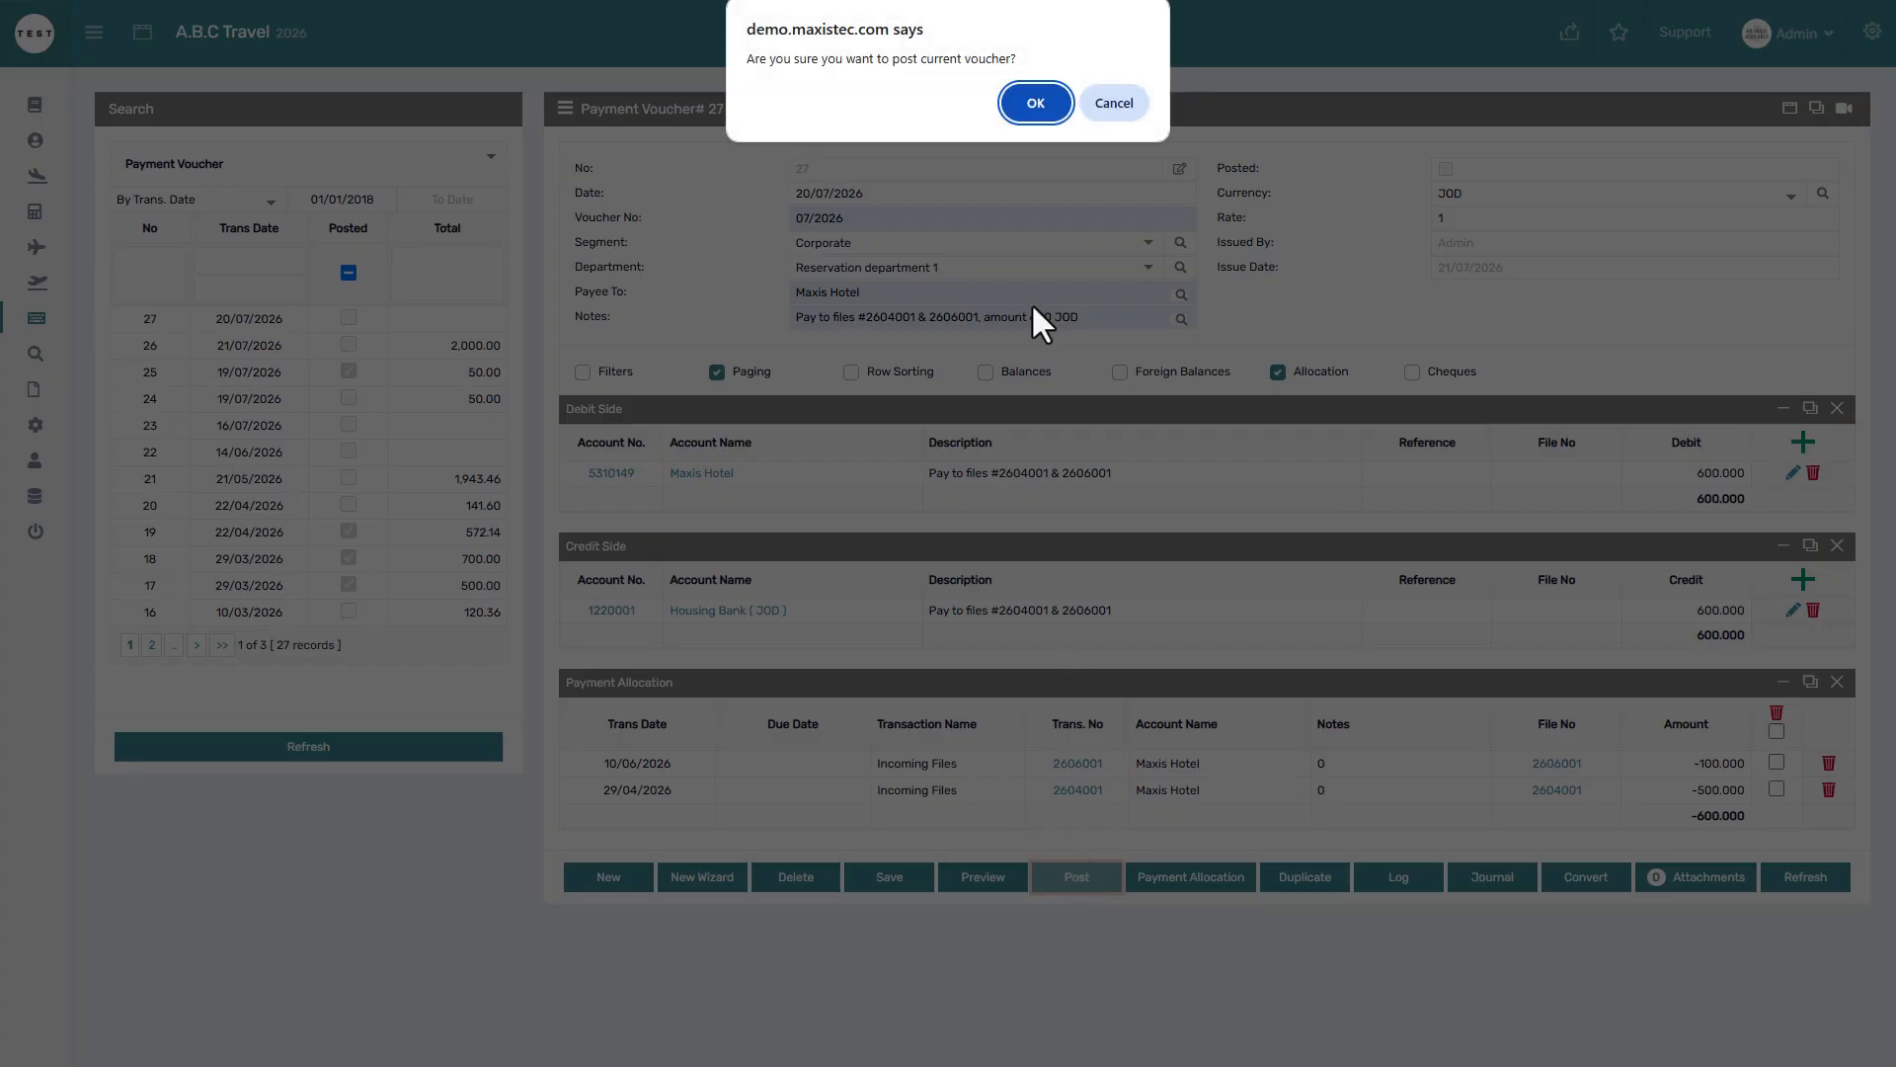
pyautogui.click(1035, 103)
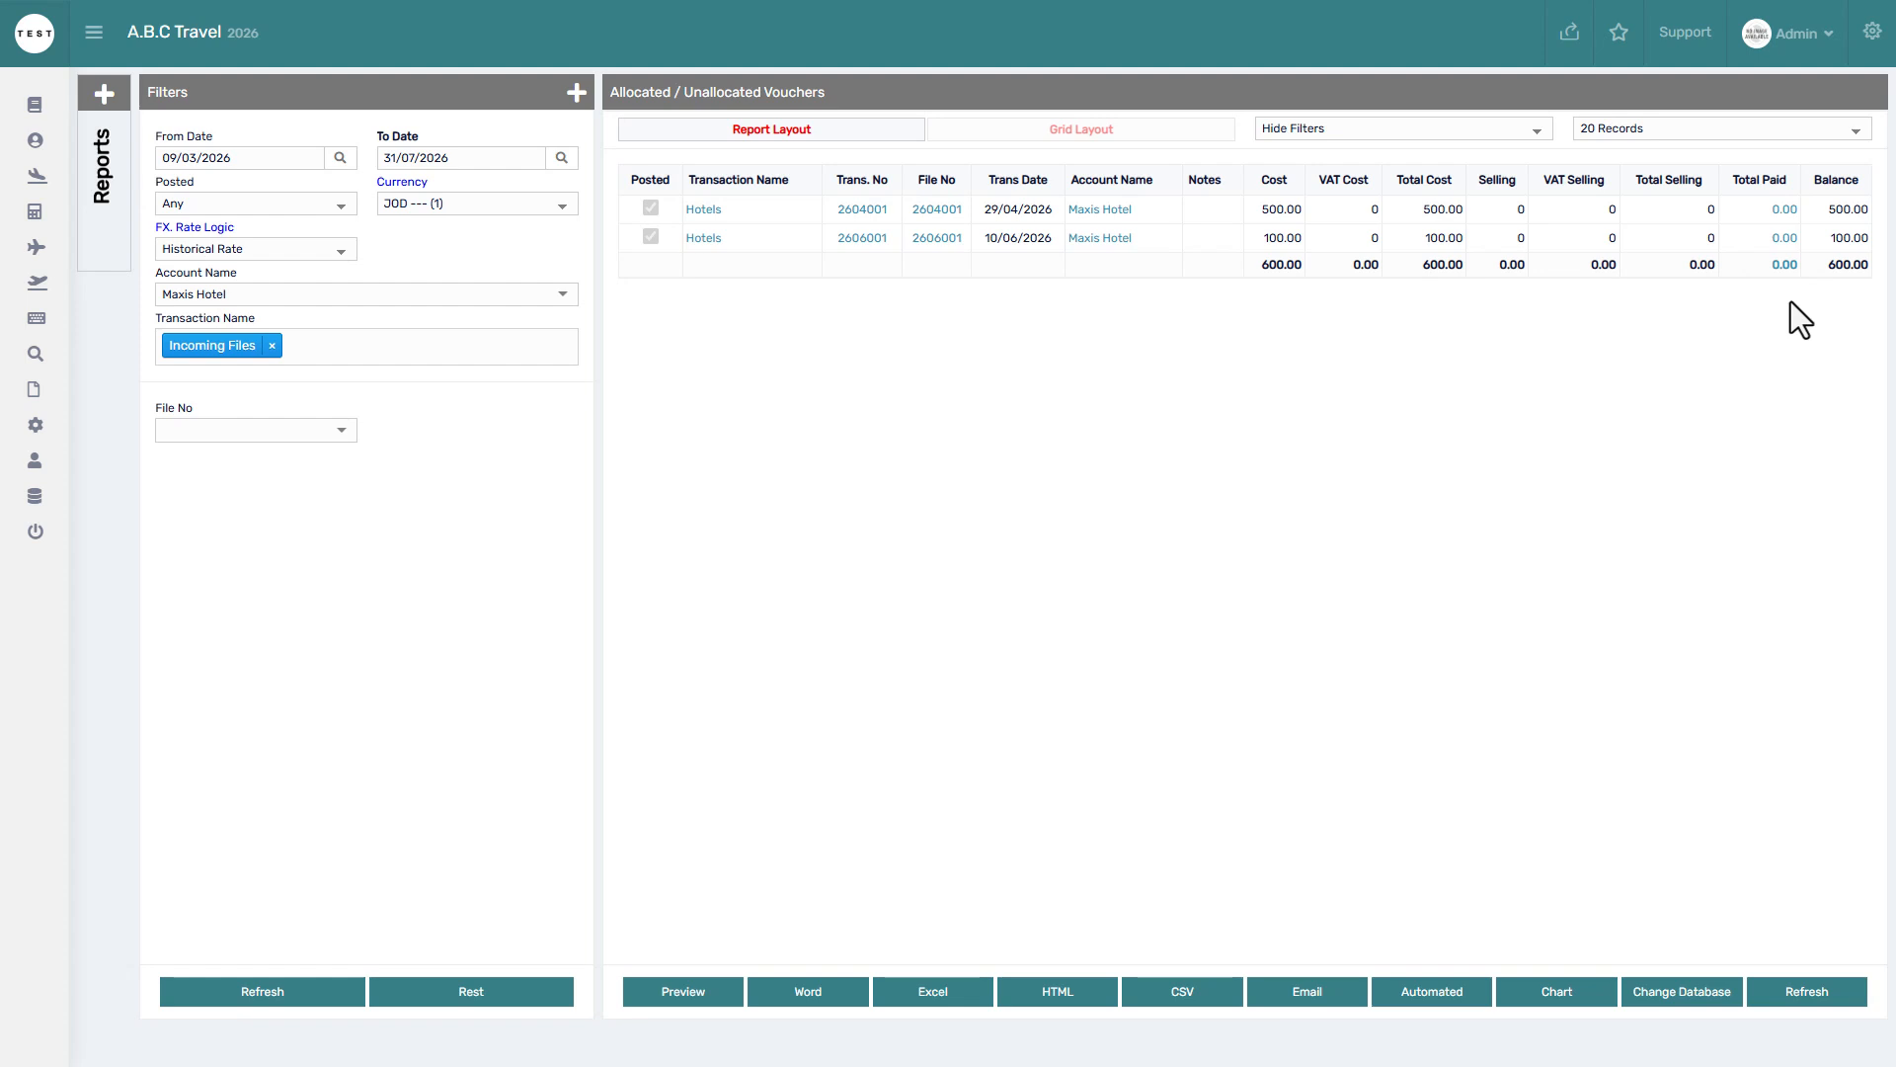
# Refresh the Allocated / Unallocated Vouchers report and examine the payment allocation breakdown for file 2604001
pyautogui.click(1833, 990)
pyautogui.click(1762, 209)
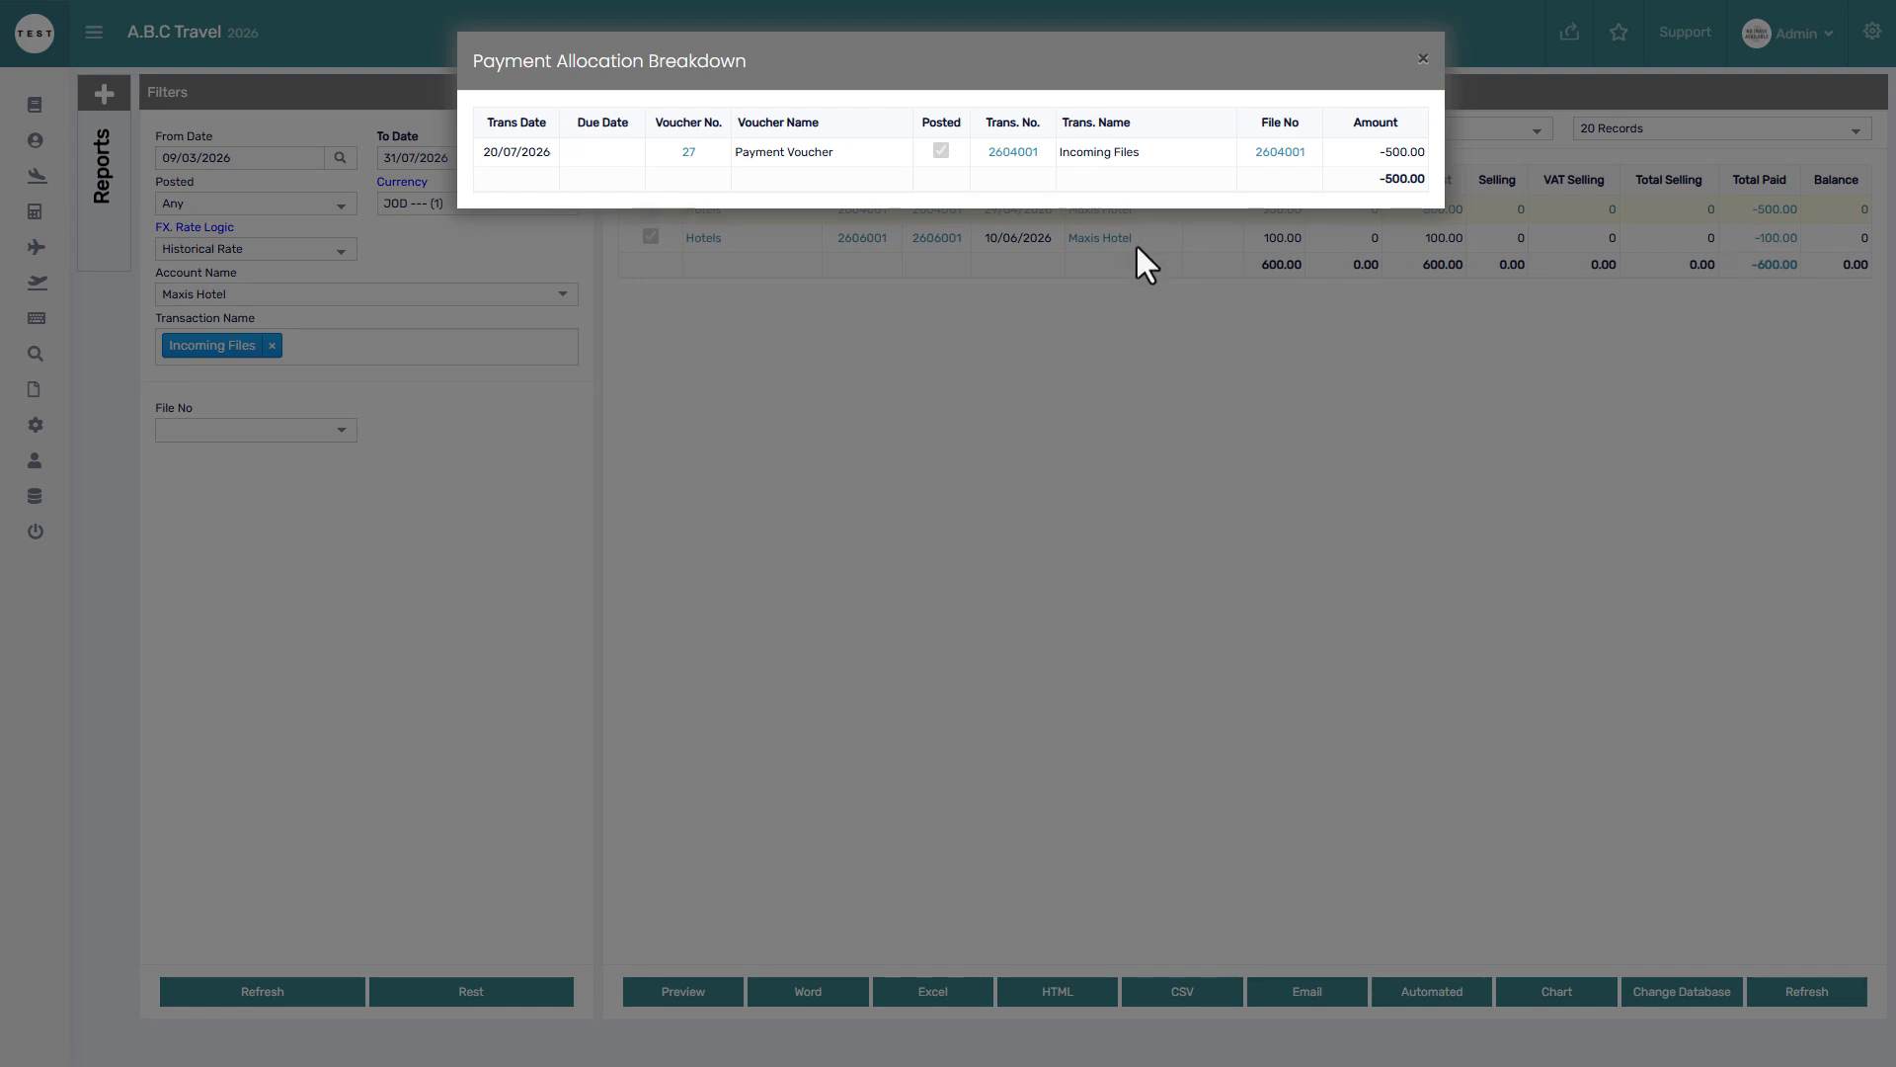
pyautogui.click(1048, 251)
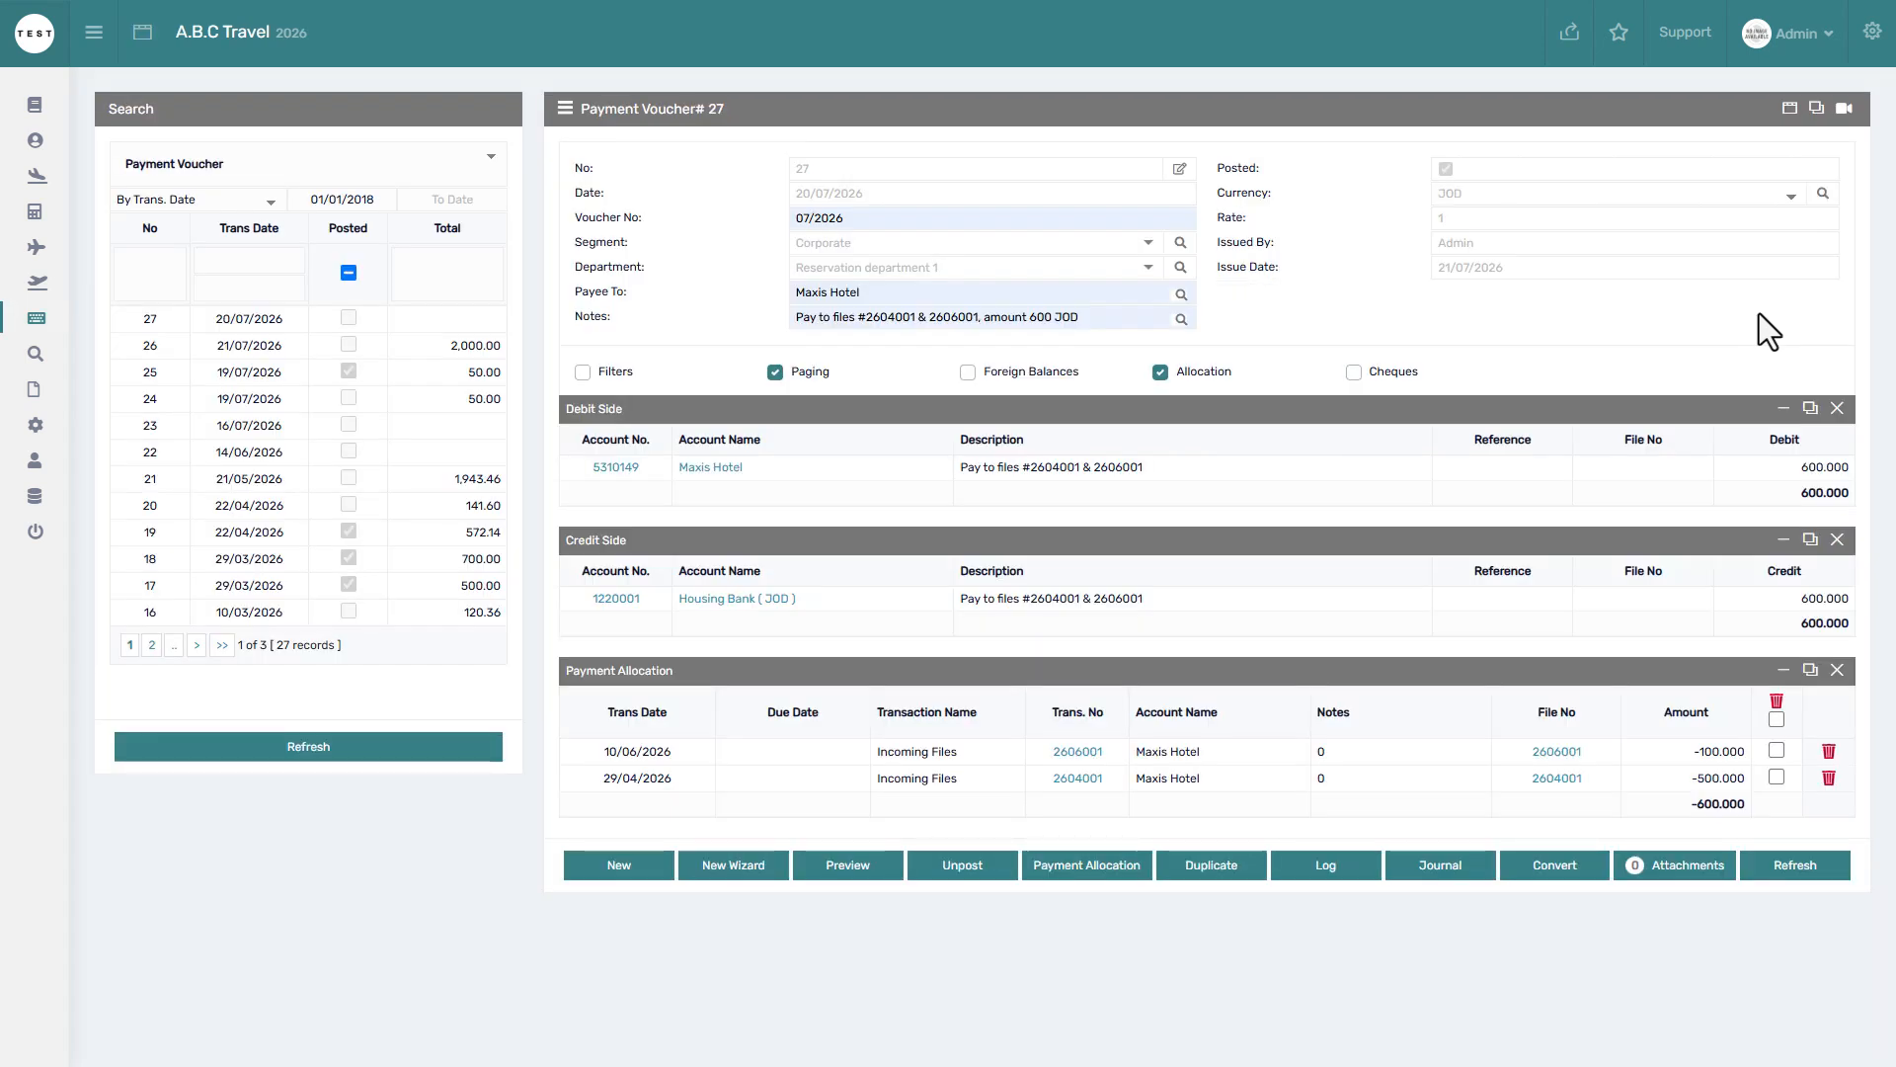
# Show the filter rows in payment voucher 27, hide them again, and refresh the voucher list
pyautogui.click(603, 380)
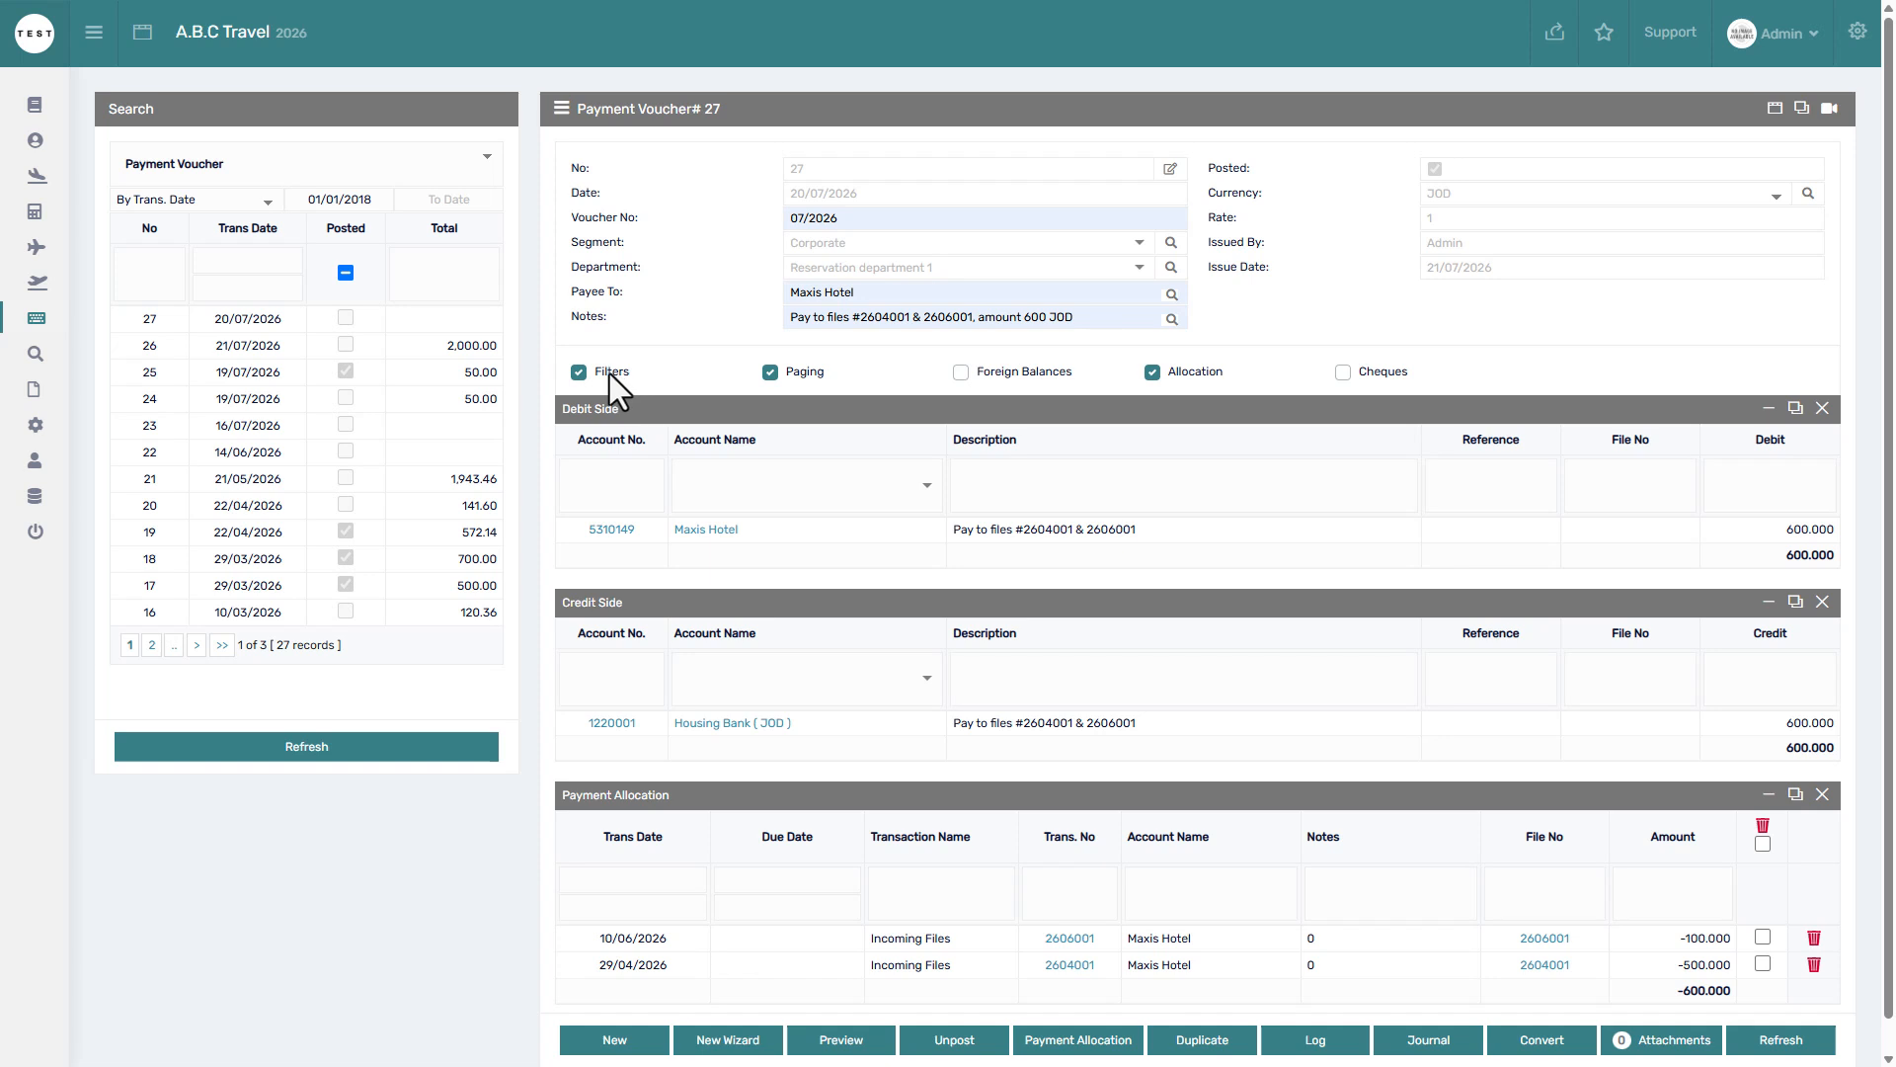
pyautogui.click(611, 372)
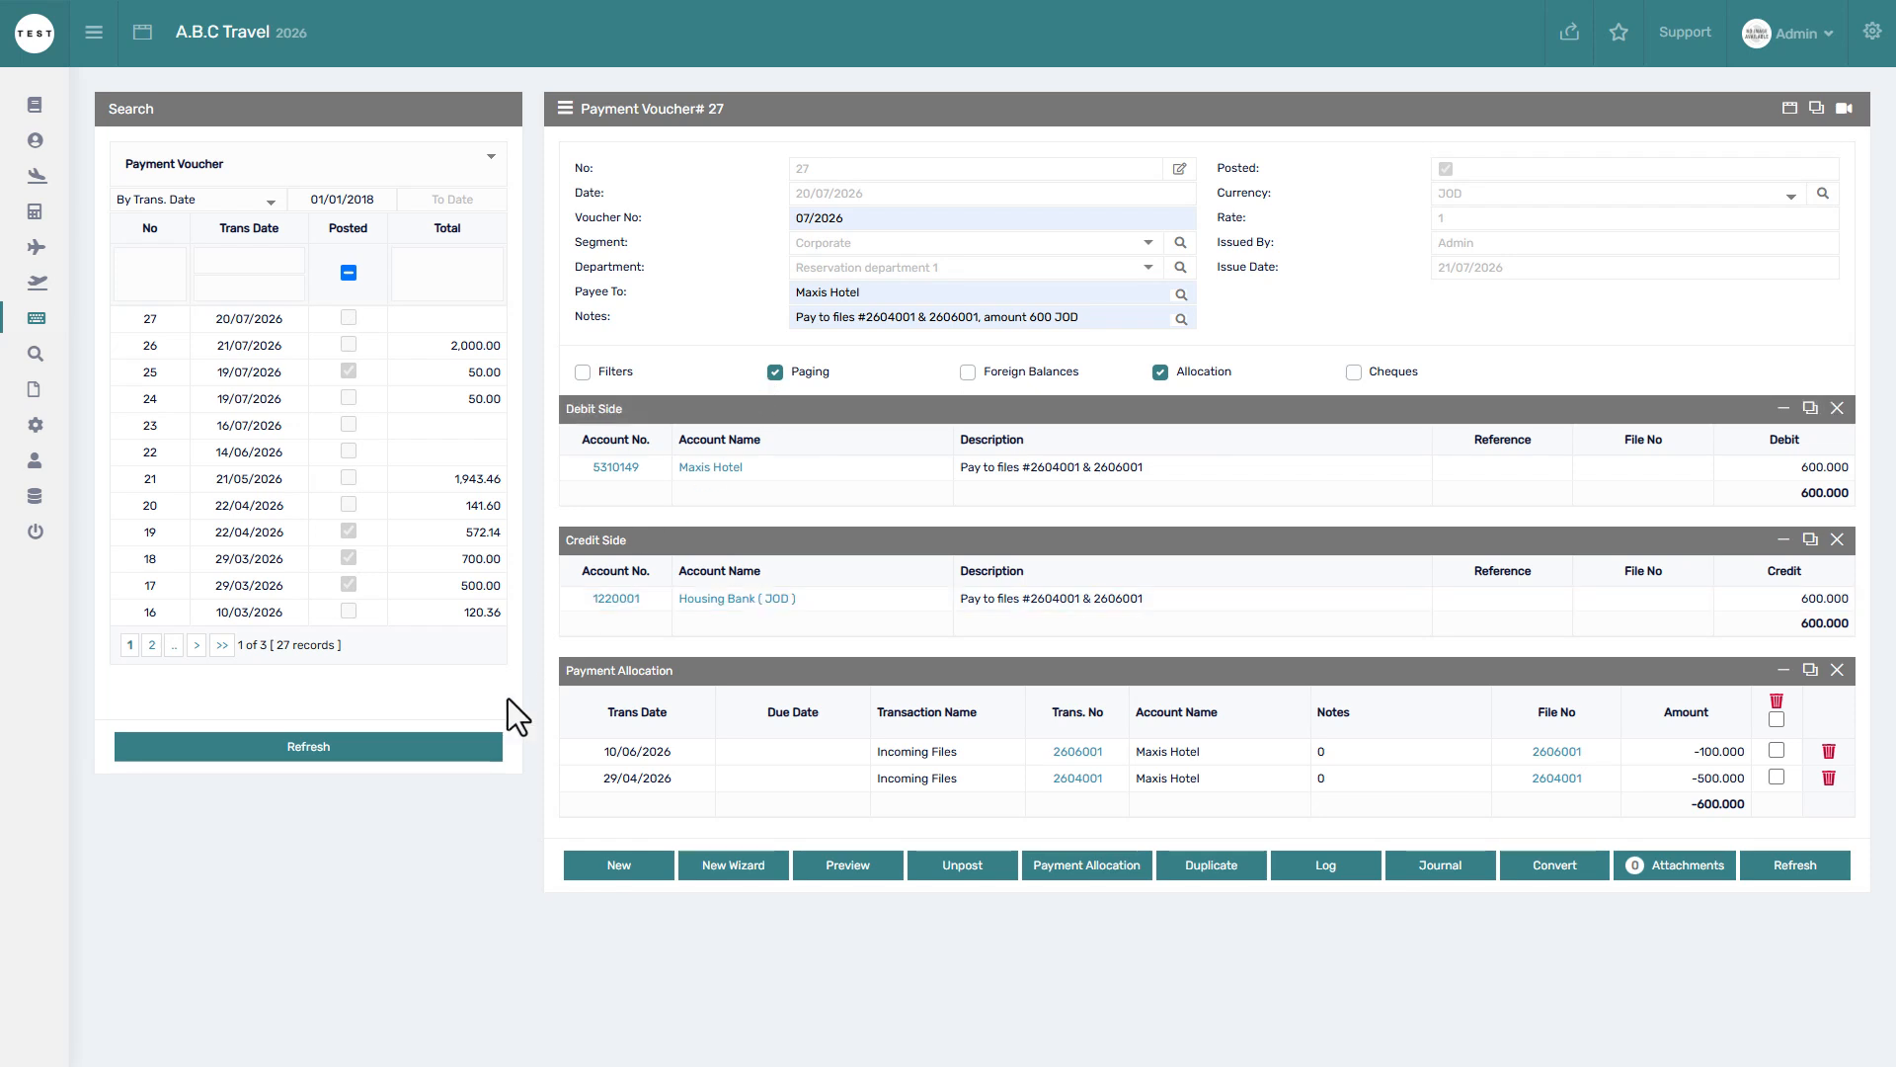
pyautogui.click(470, 749)
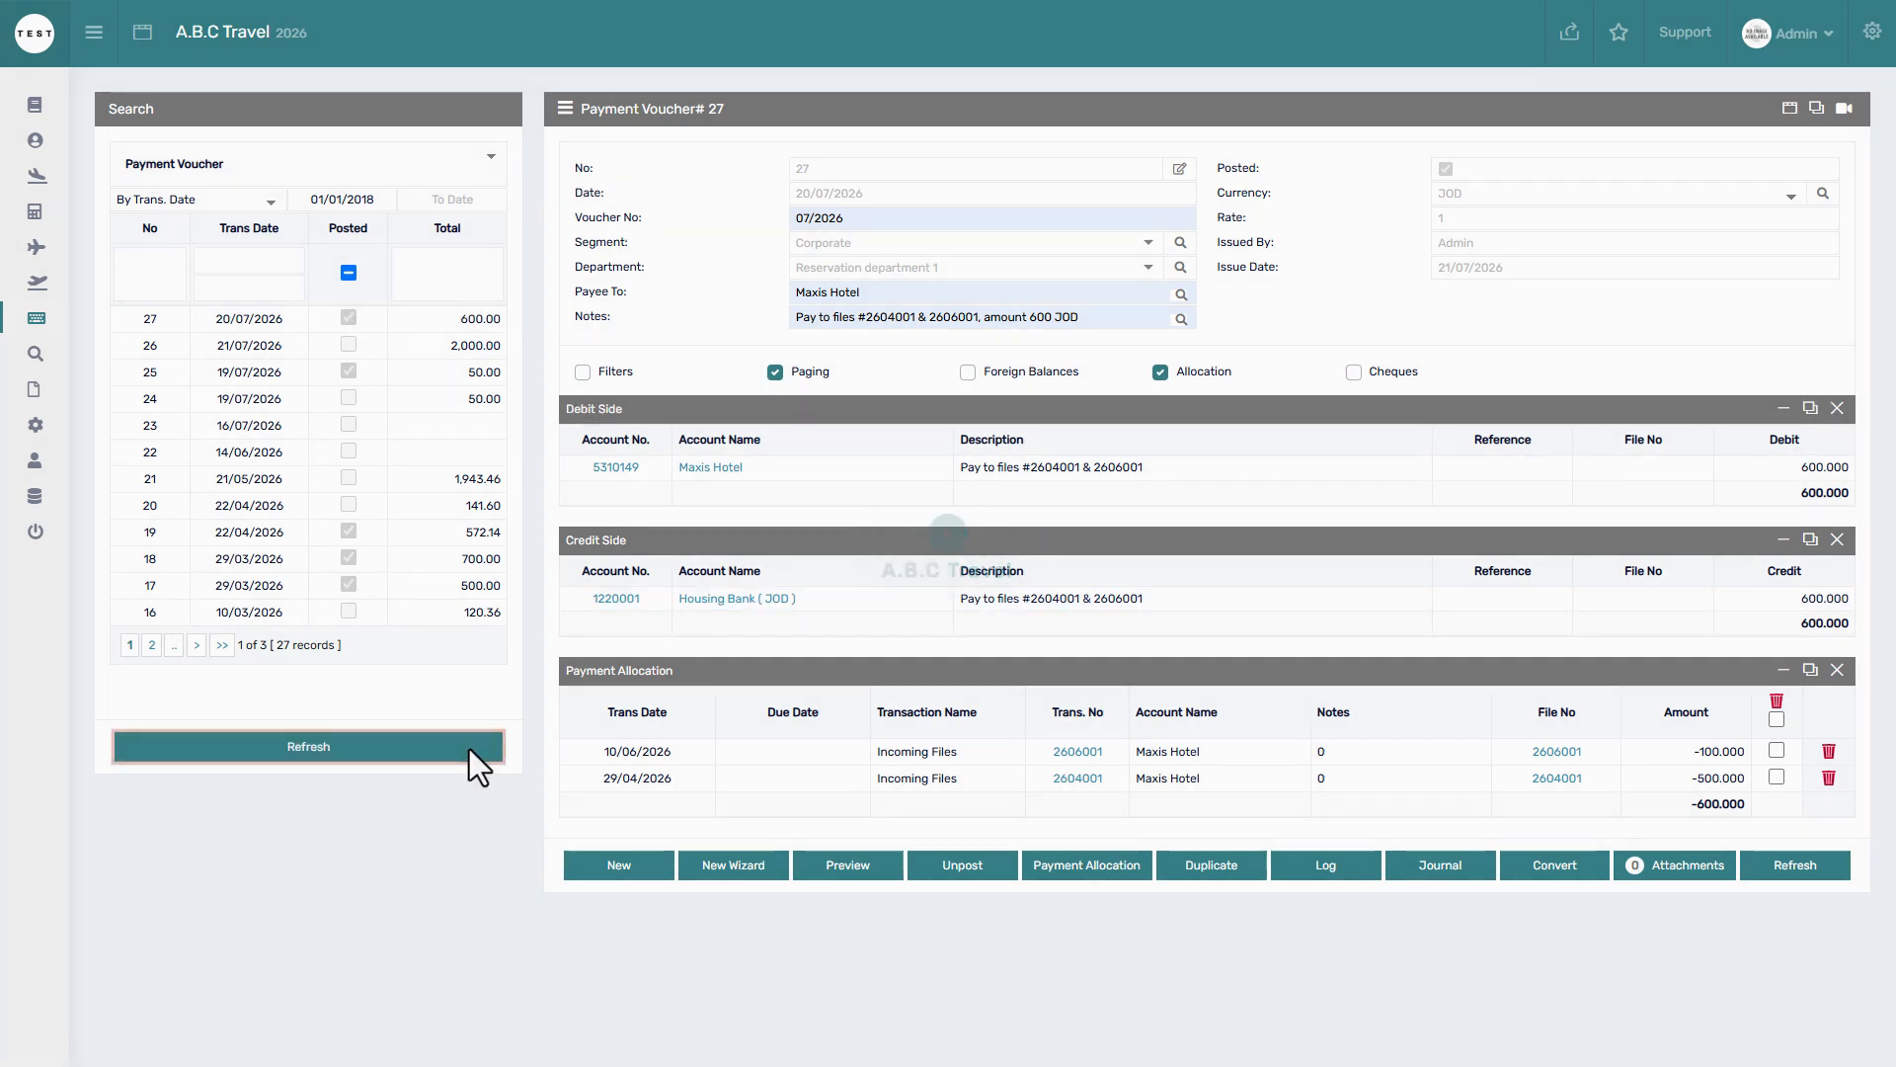
# Open payment voucher 26, enable row sorting, and try reordering the Housing Bank (JOD) credit line
pyautogui.click(490, 347)
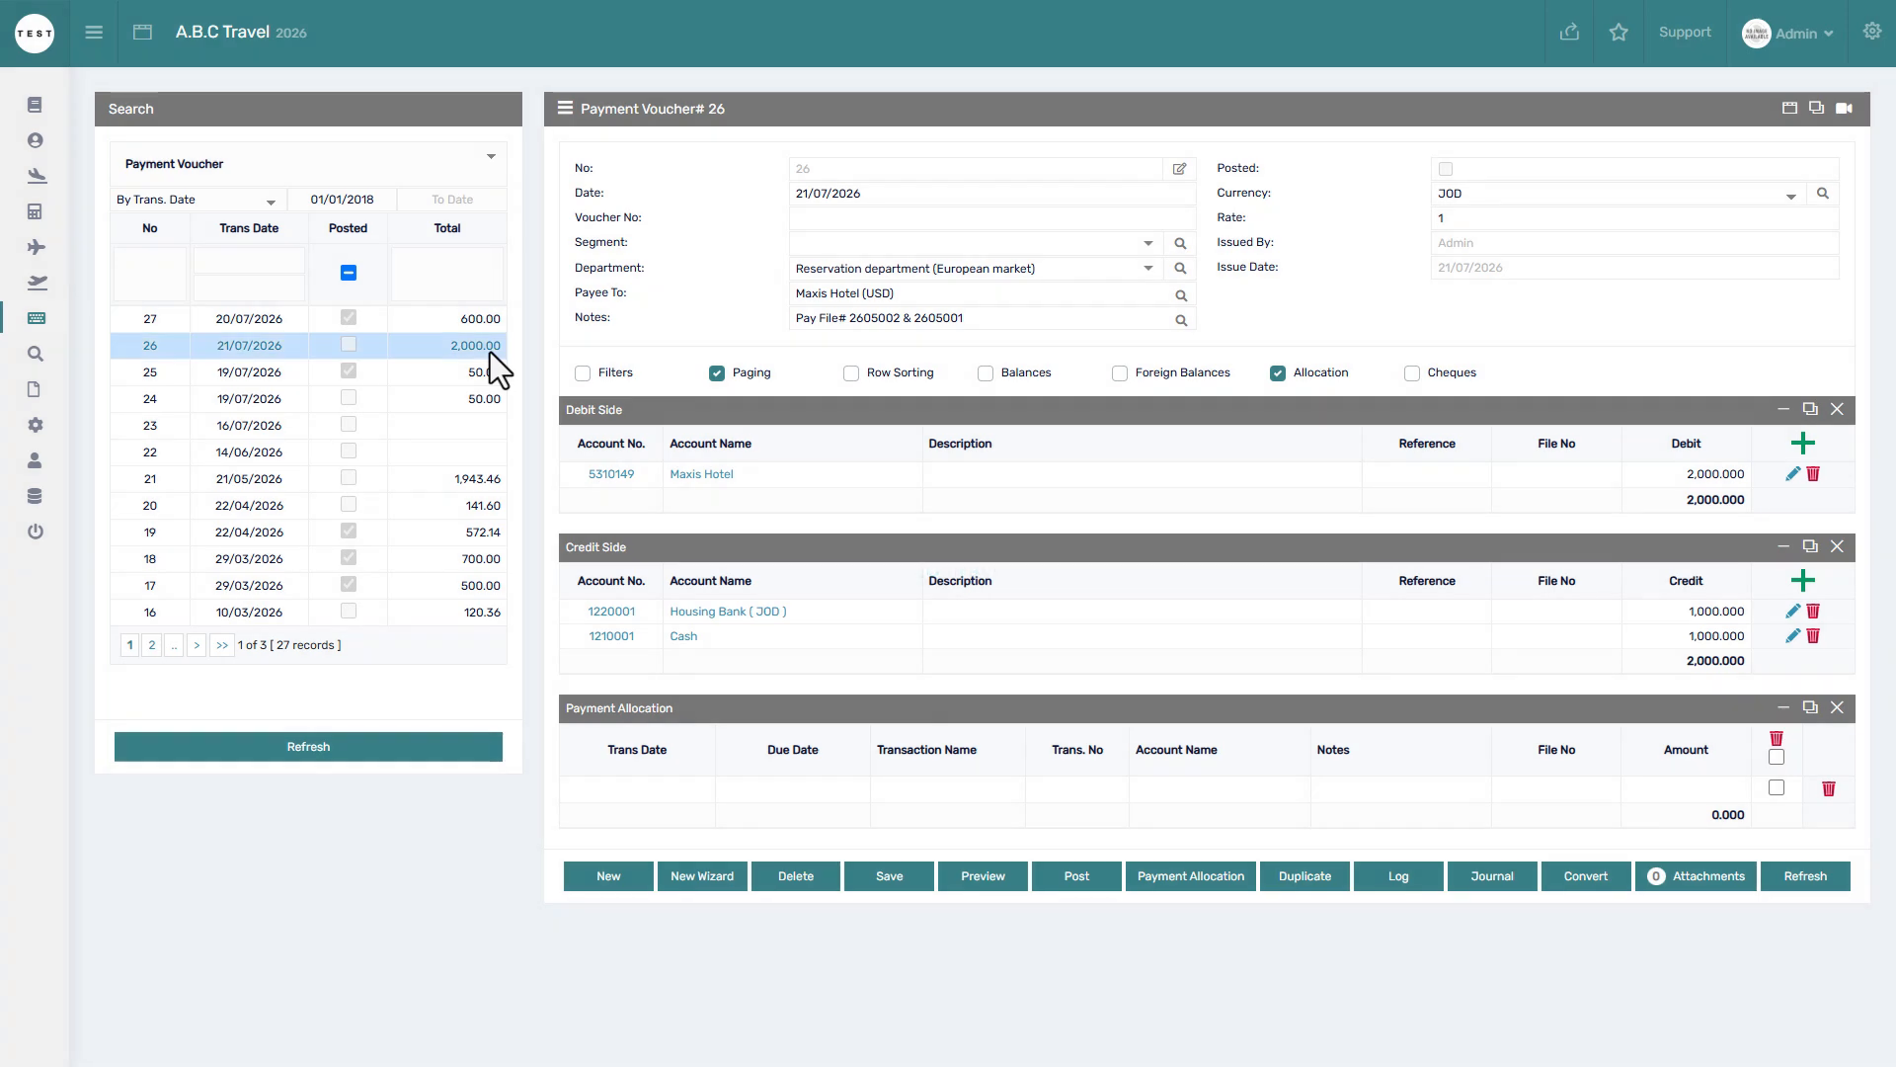
pyautogui.click(850, 373)
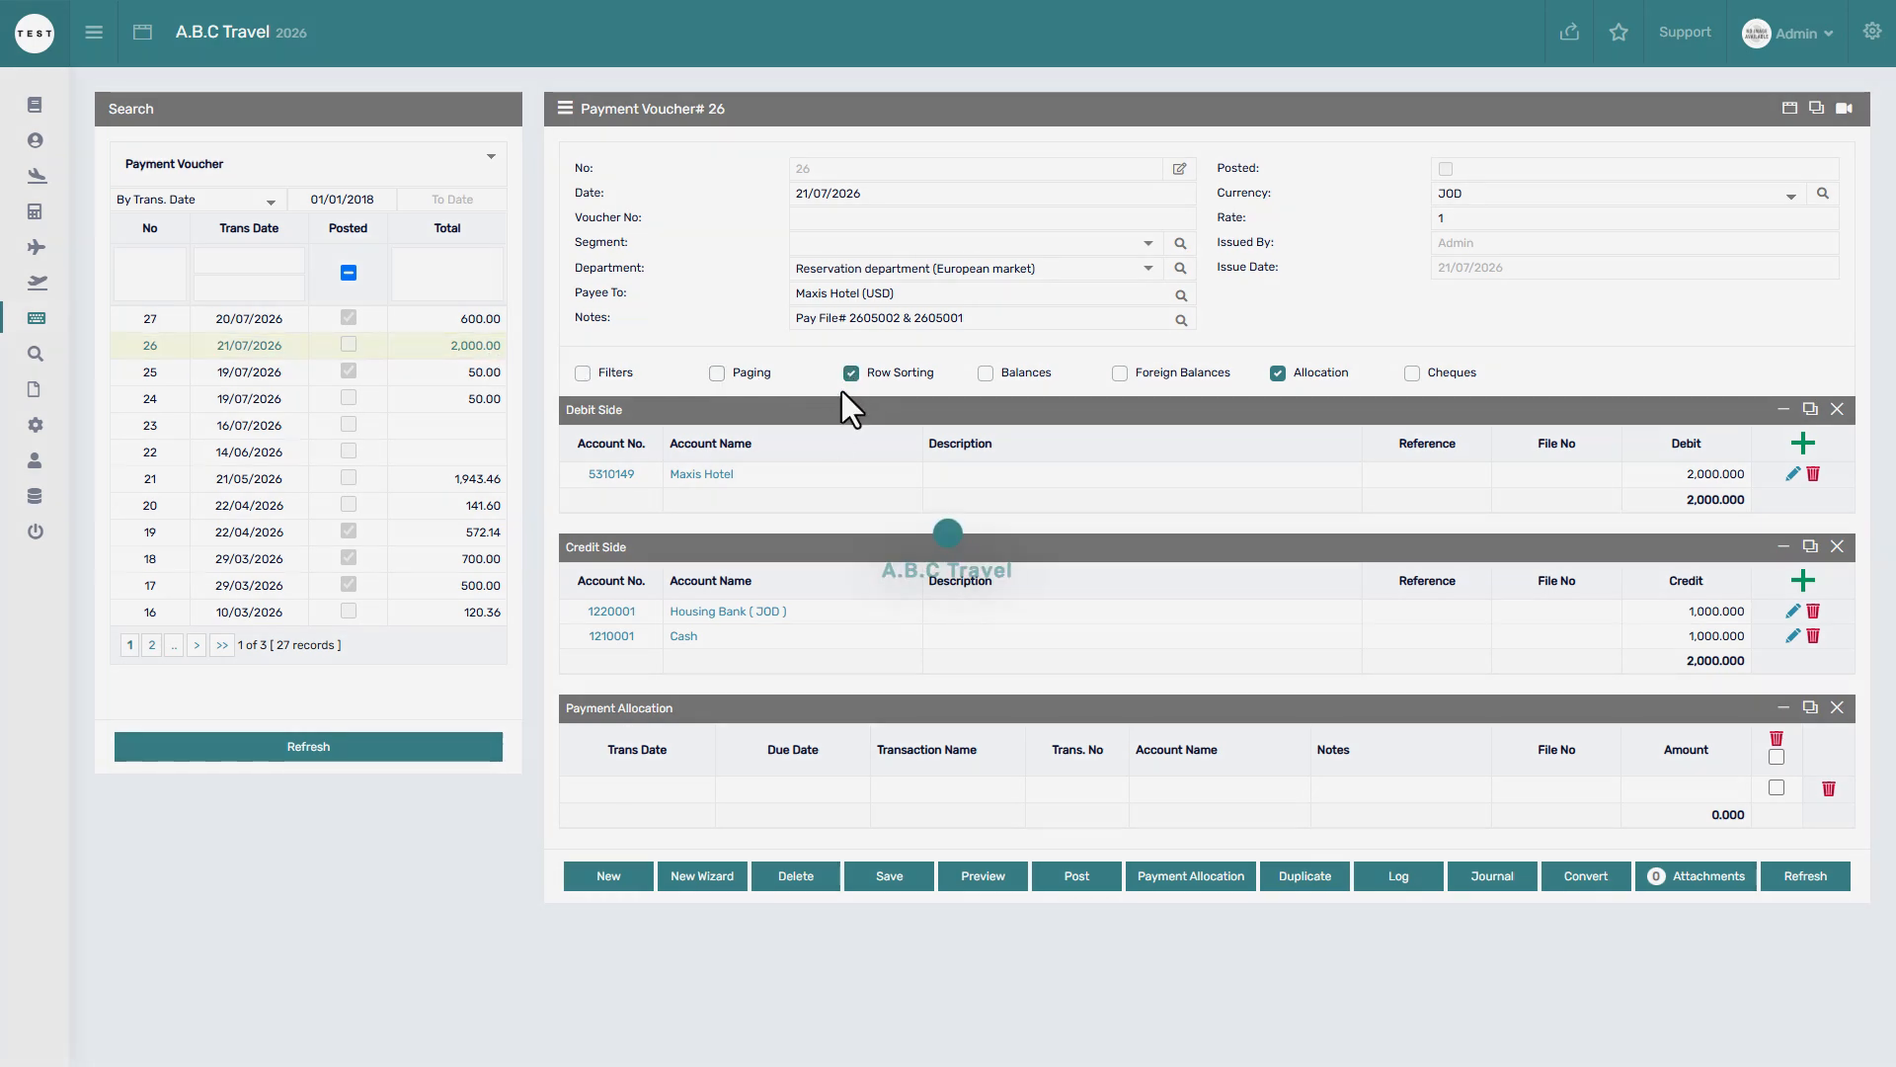
pyautogui.moveTo(750, 608)
pyautogui.mouseDown()
pyautogui.moveTo(749, 648)
pyautogui.moveTo(744, 602)
pyautogui.mouseUp()
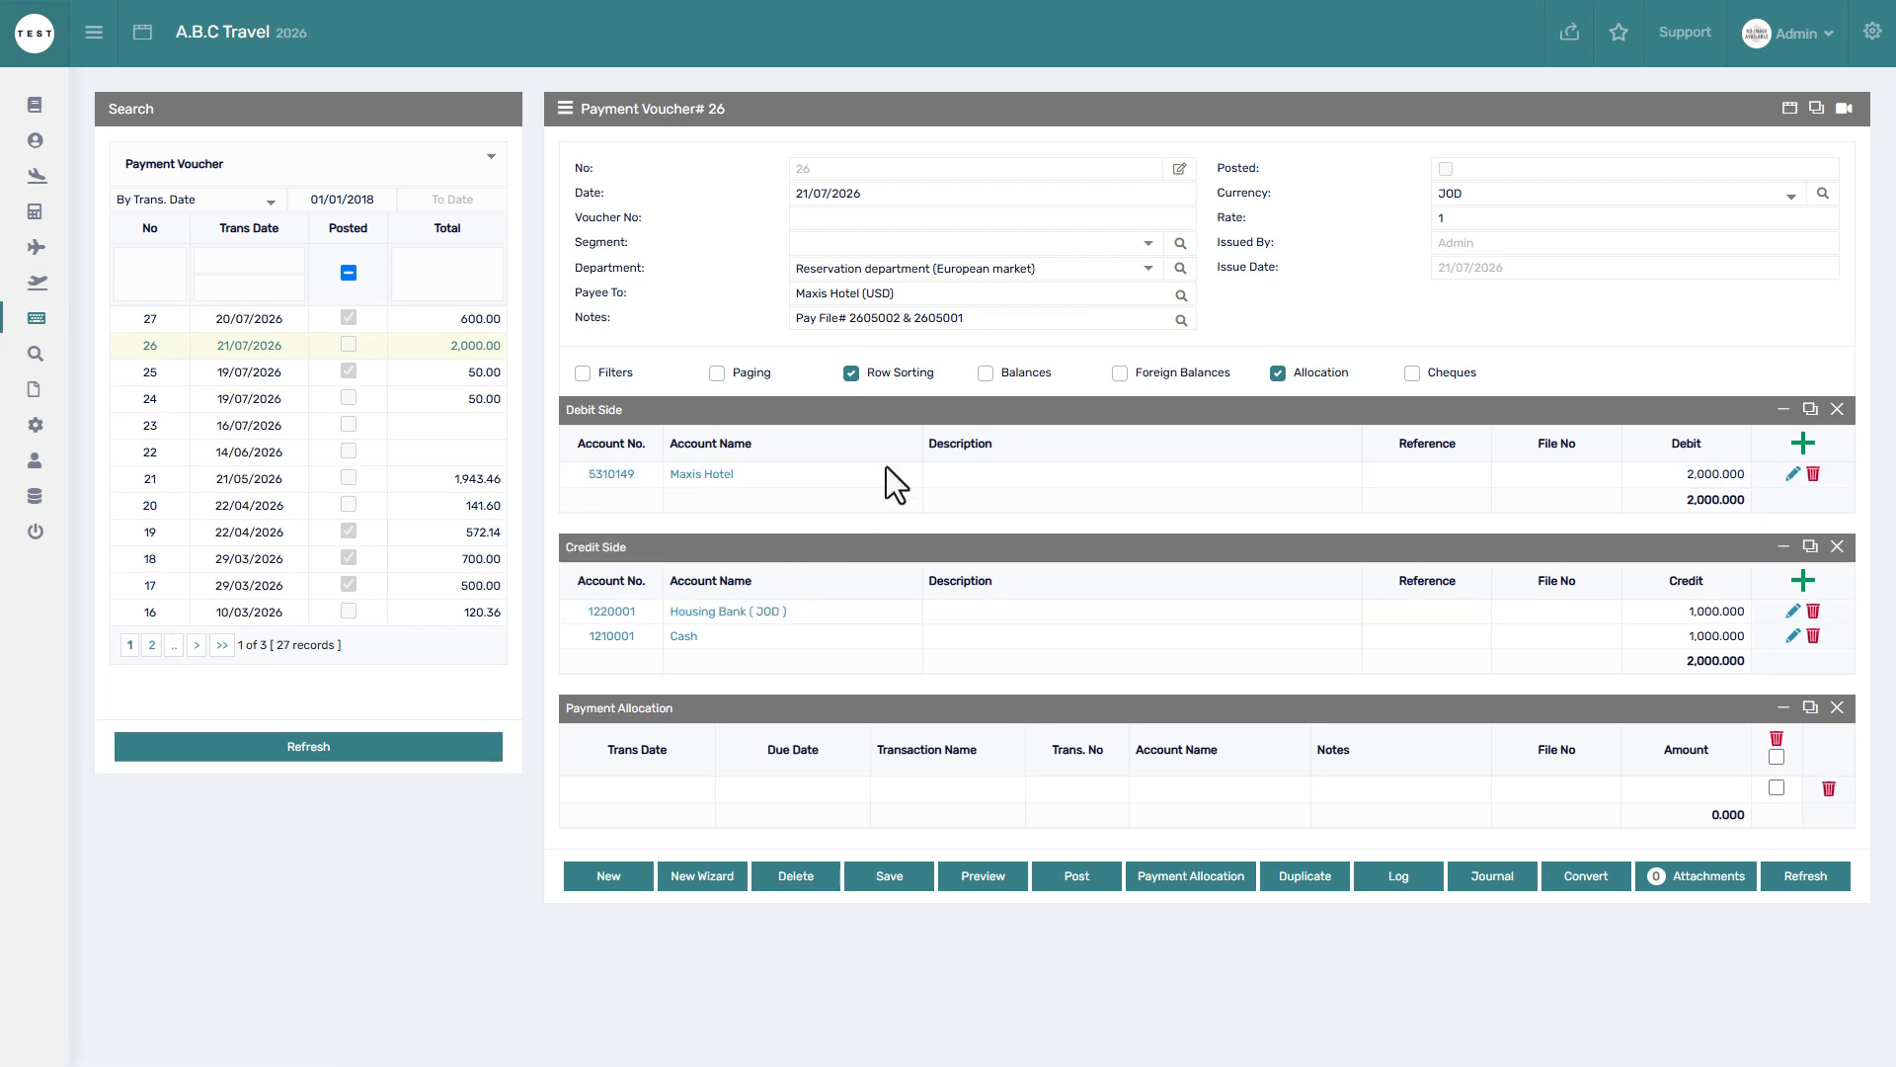
# Enable Balances and try starting a new debit line, leaving it empty, and disable Balances again
pyautogui.click(986, 373)
pyautogui.click(1803, 443)
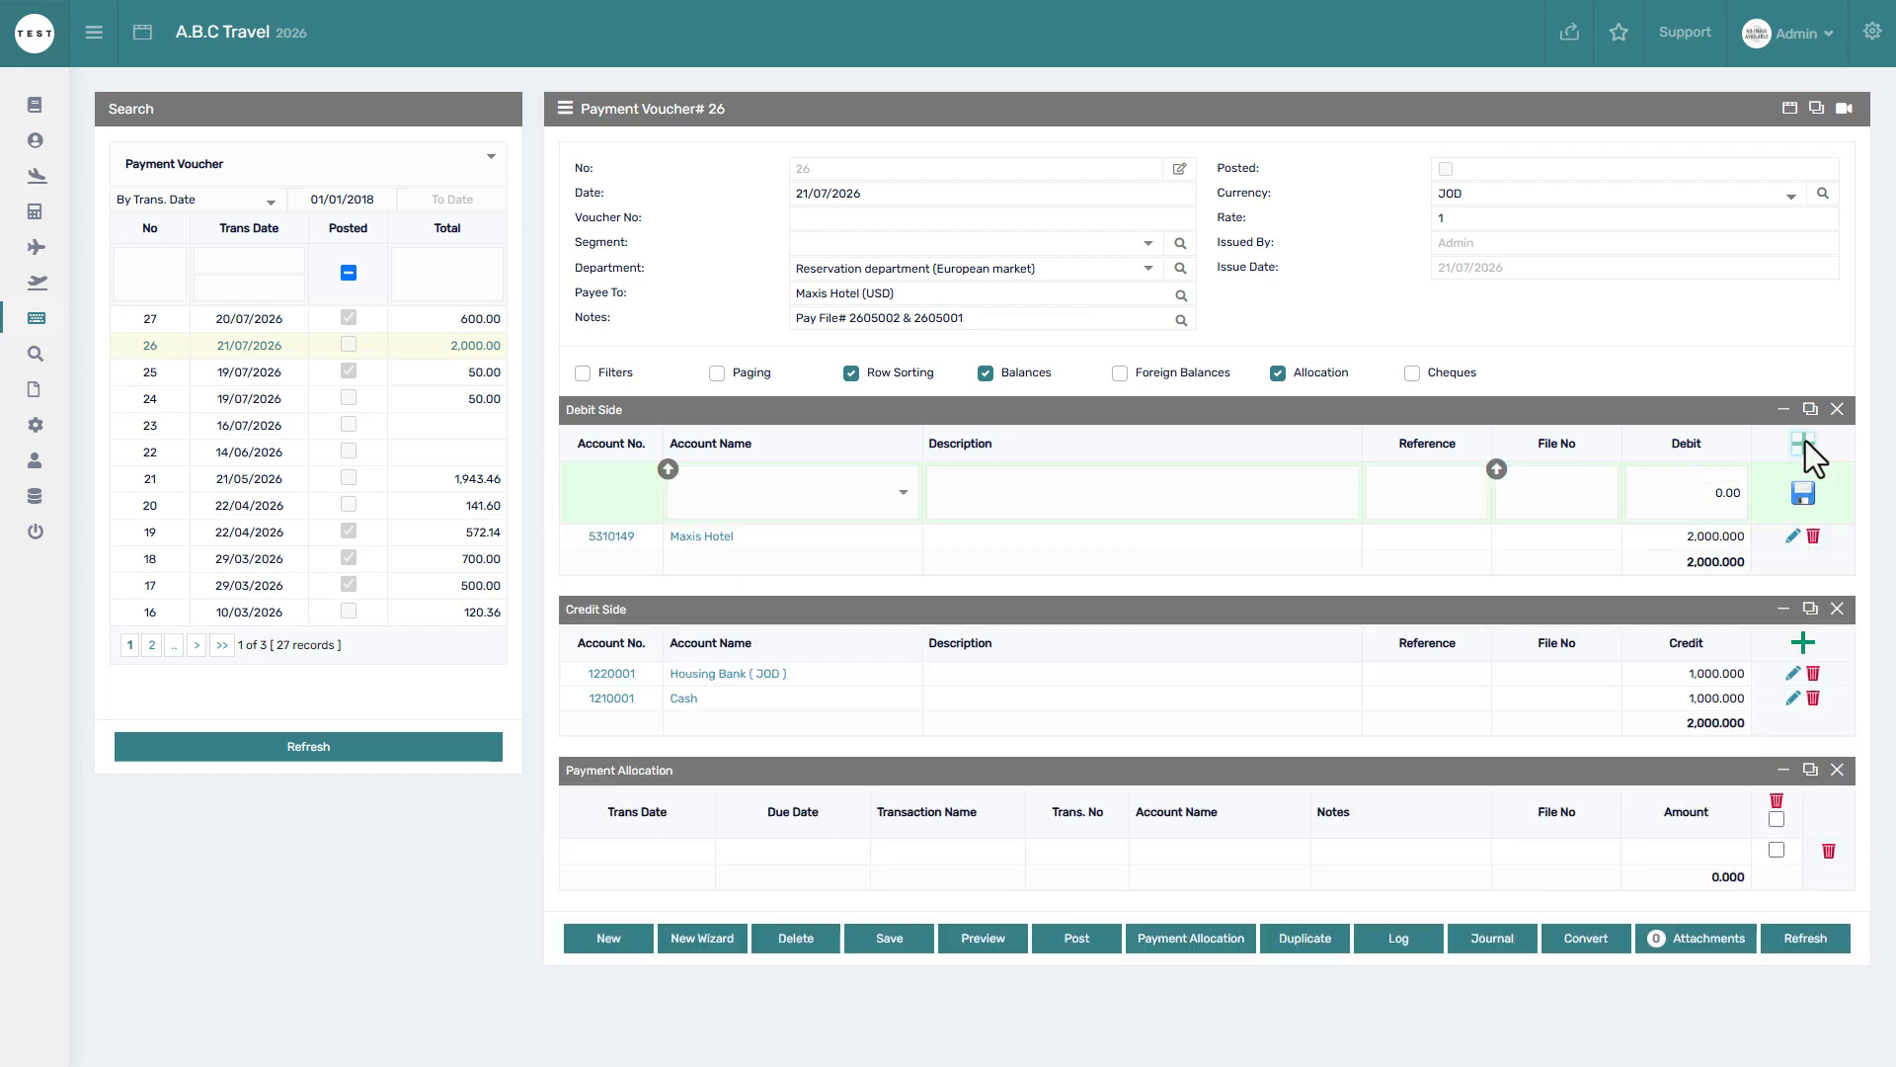
pyautogui.click(1181, 565)
pyautogui.click(986, 373)
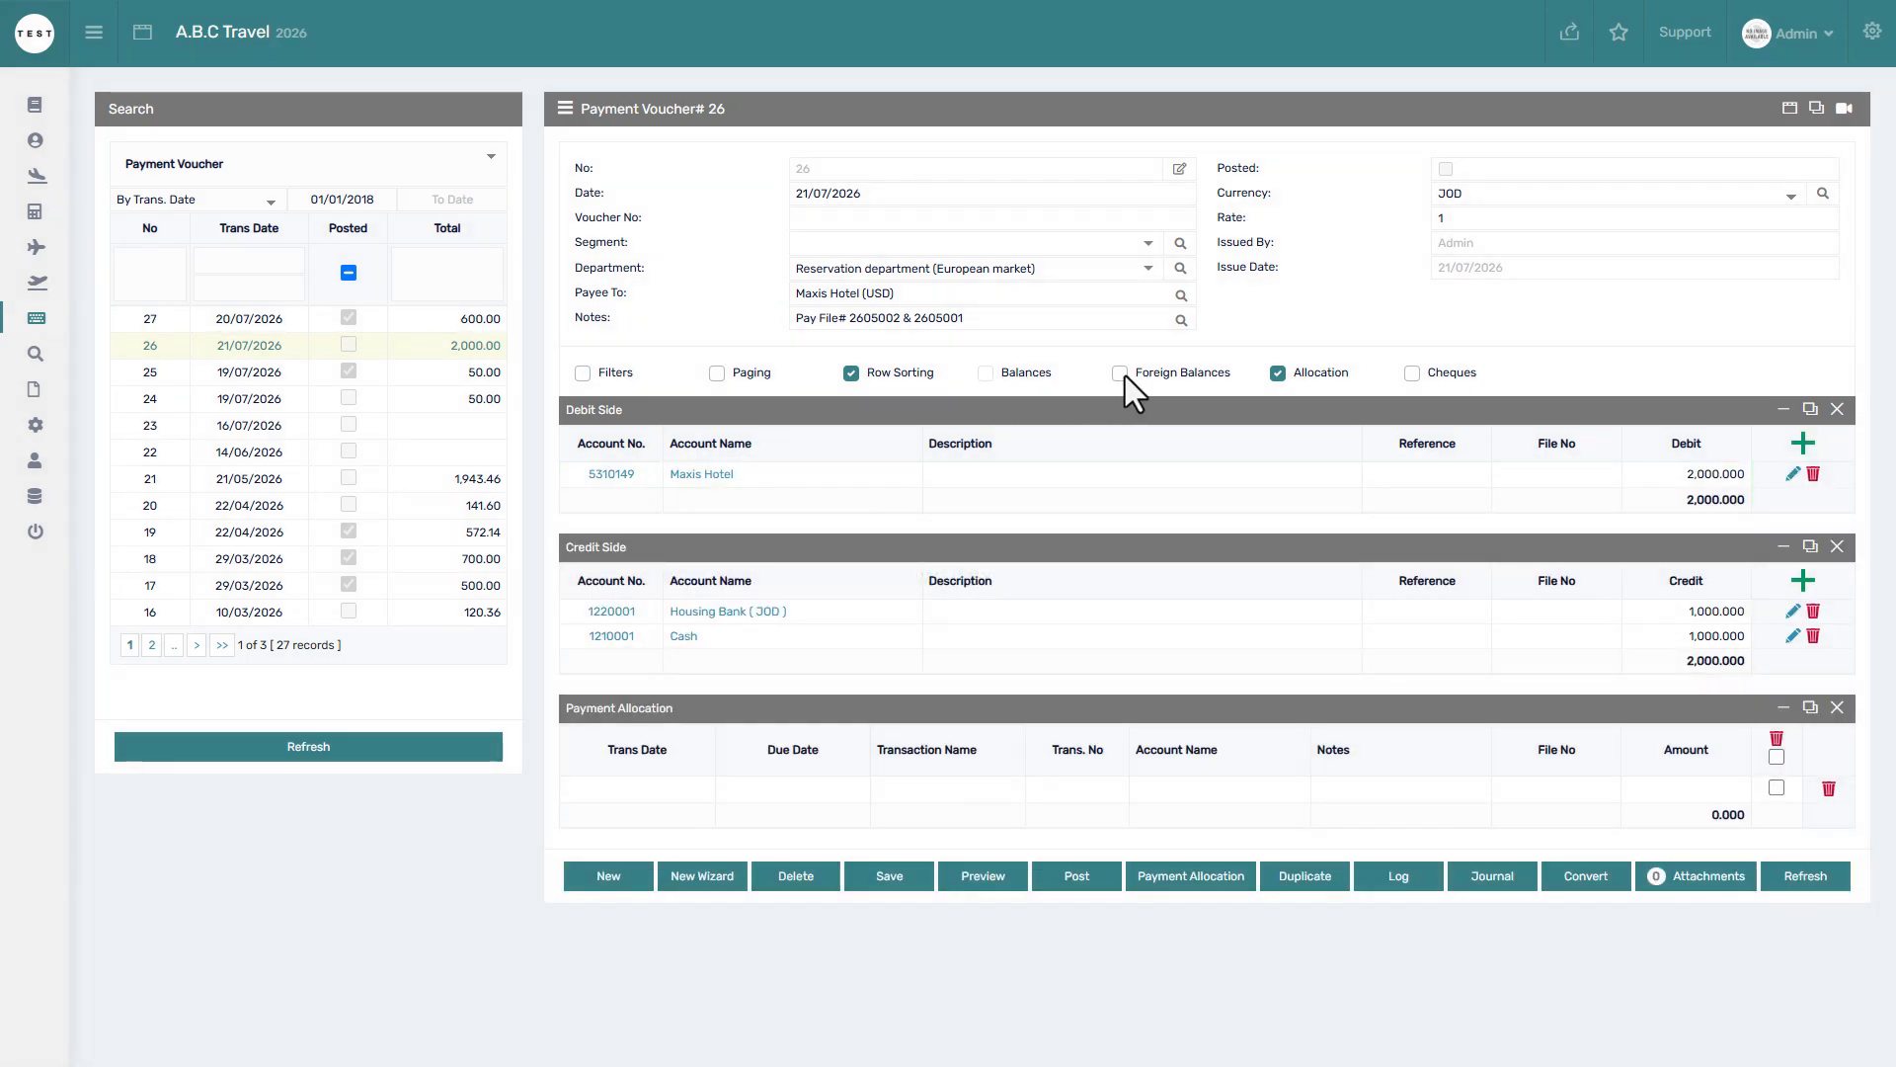
# Enable Foreign Balances, change the debit line's account to Maxis Hotel (USD) with a foreign debit of 1000, and save the line
pyautogui.click(1122, 374)
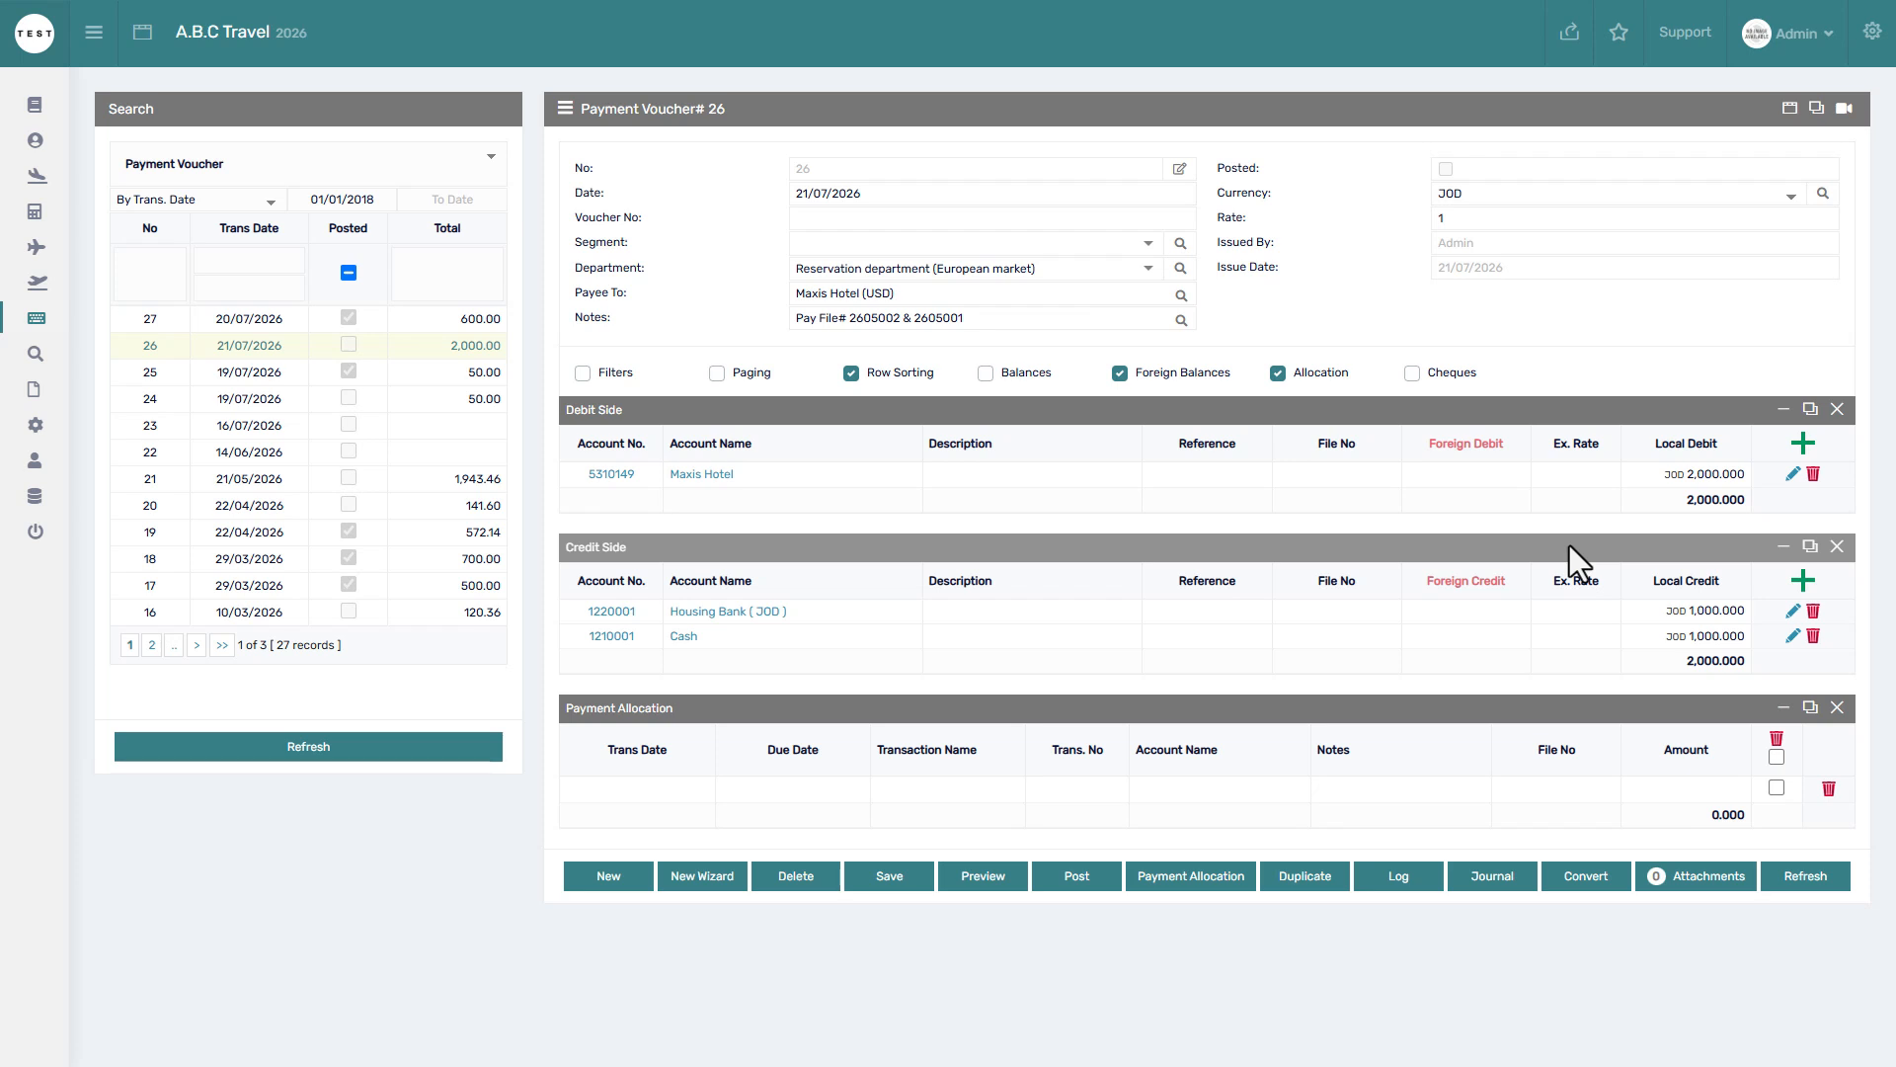
pyautogui.click(1792, 475)
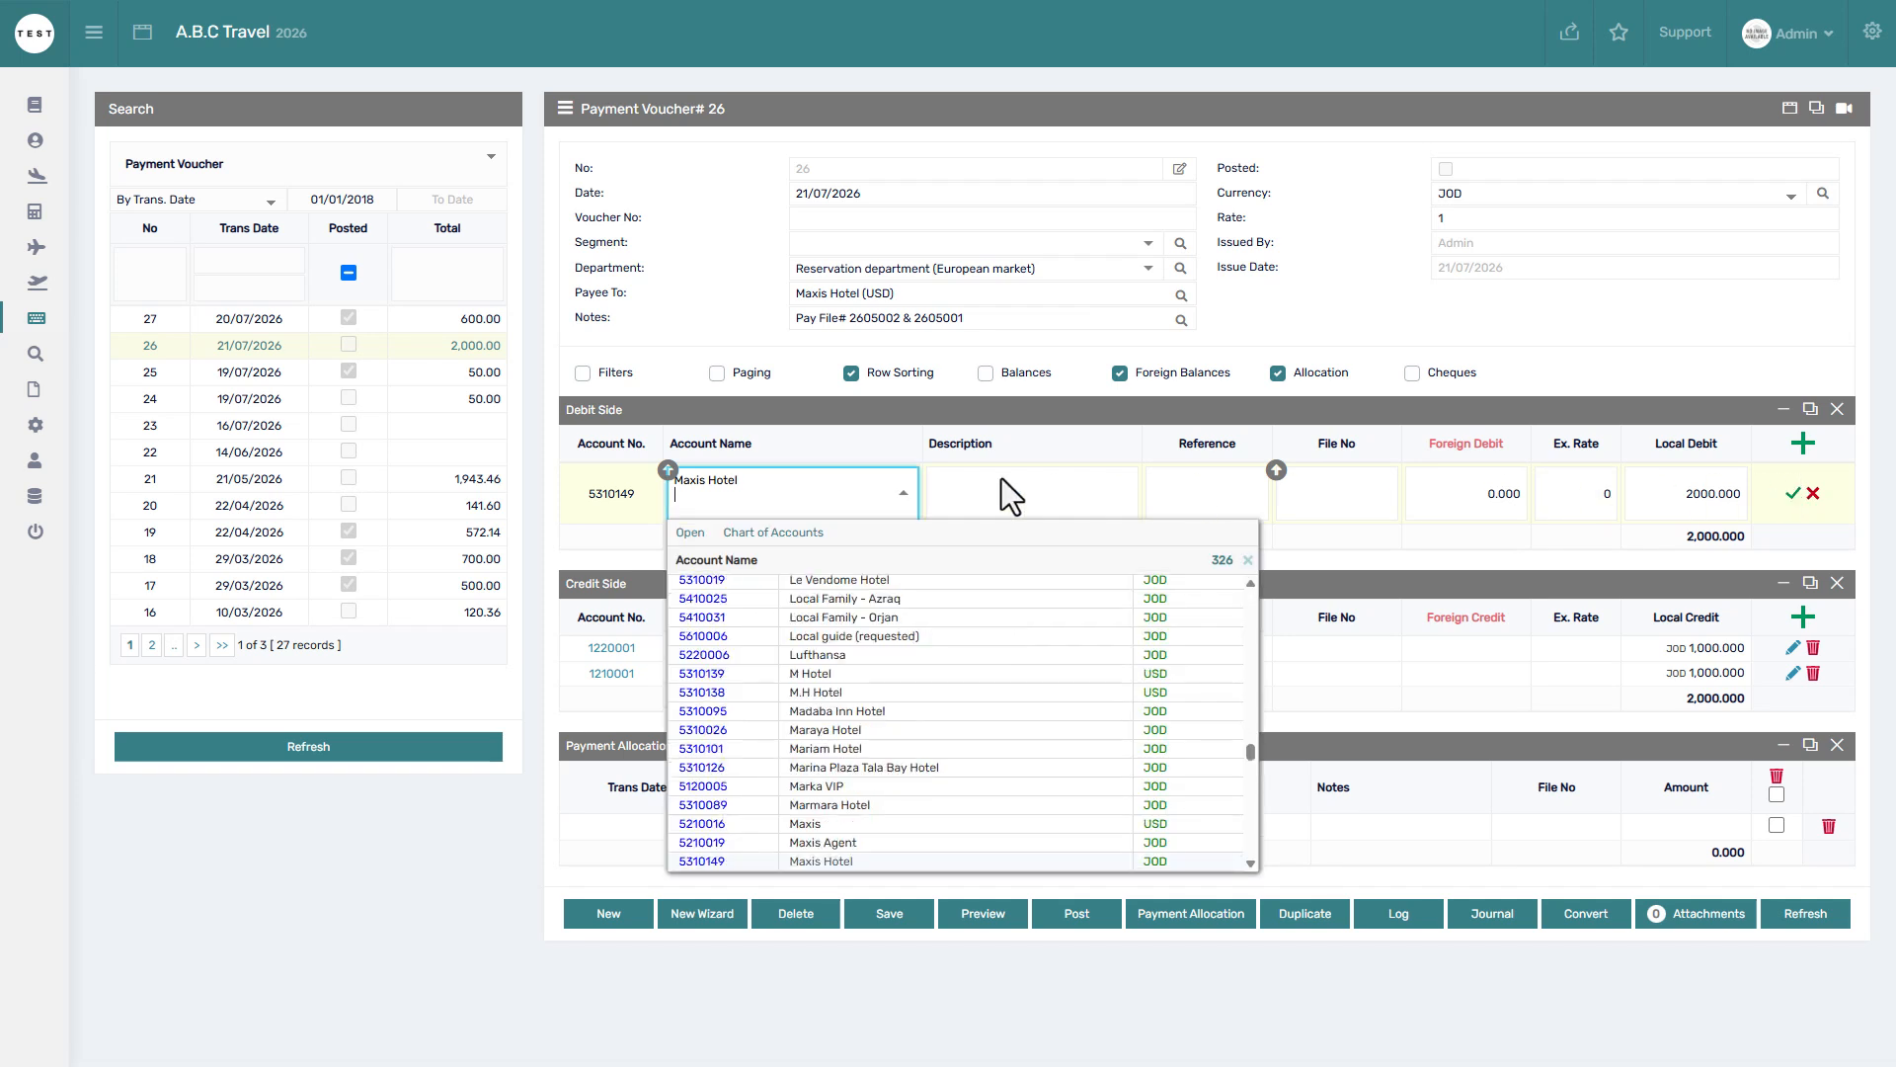
pyautogui.write('maxis')
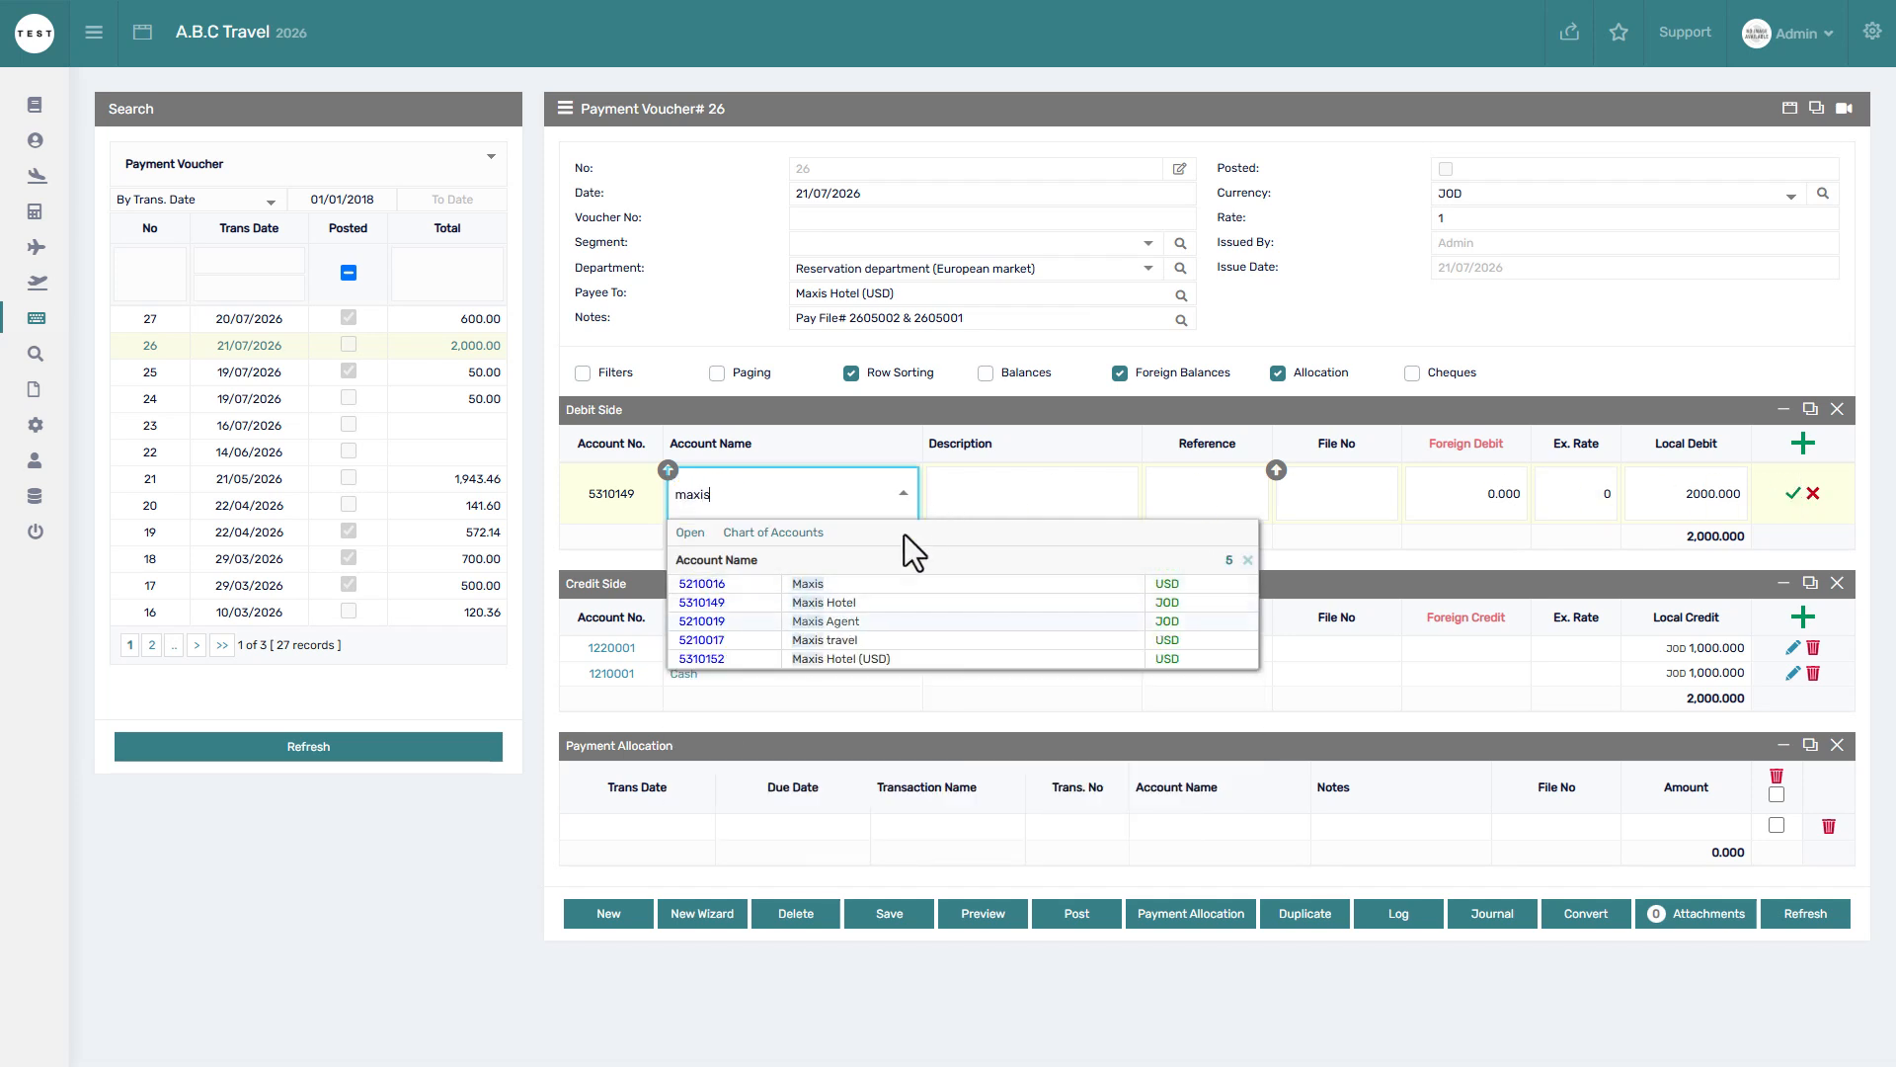
pyautogui.click(817, 659)
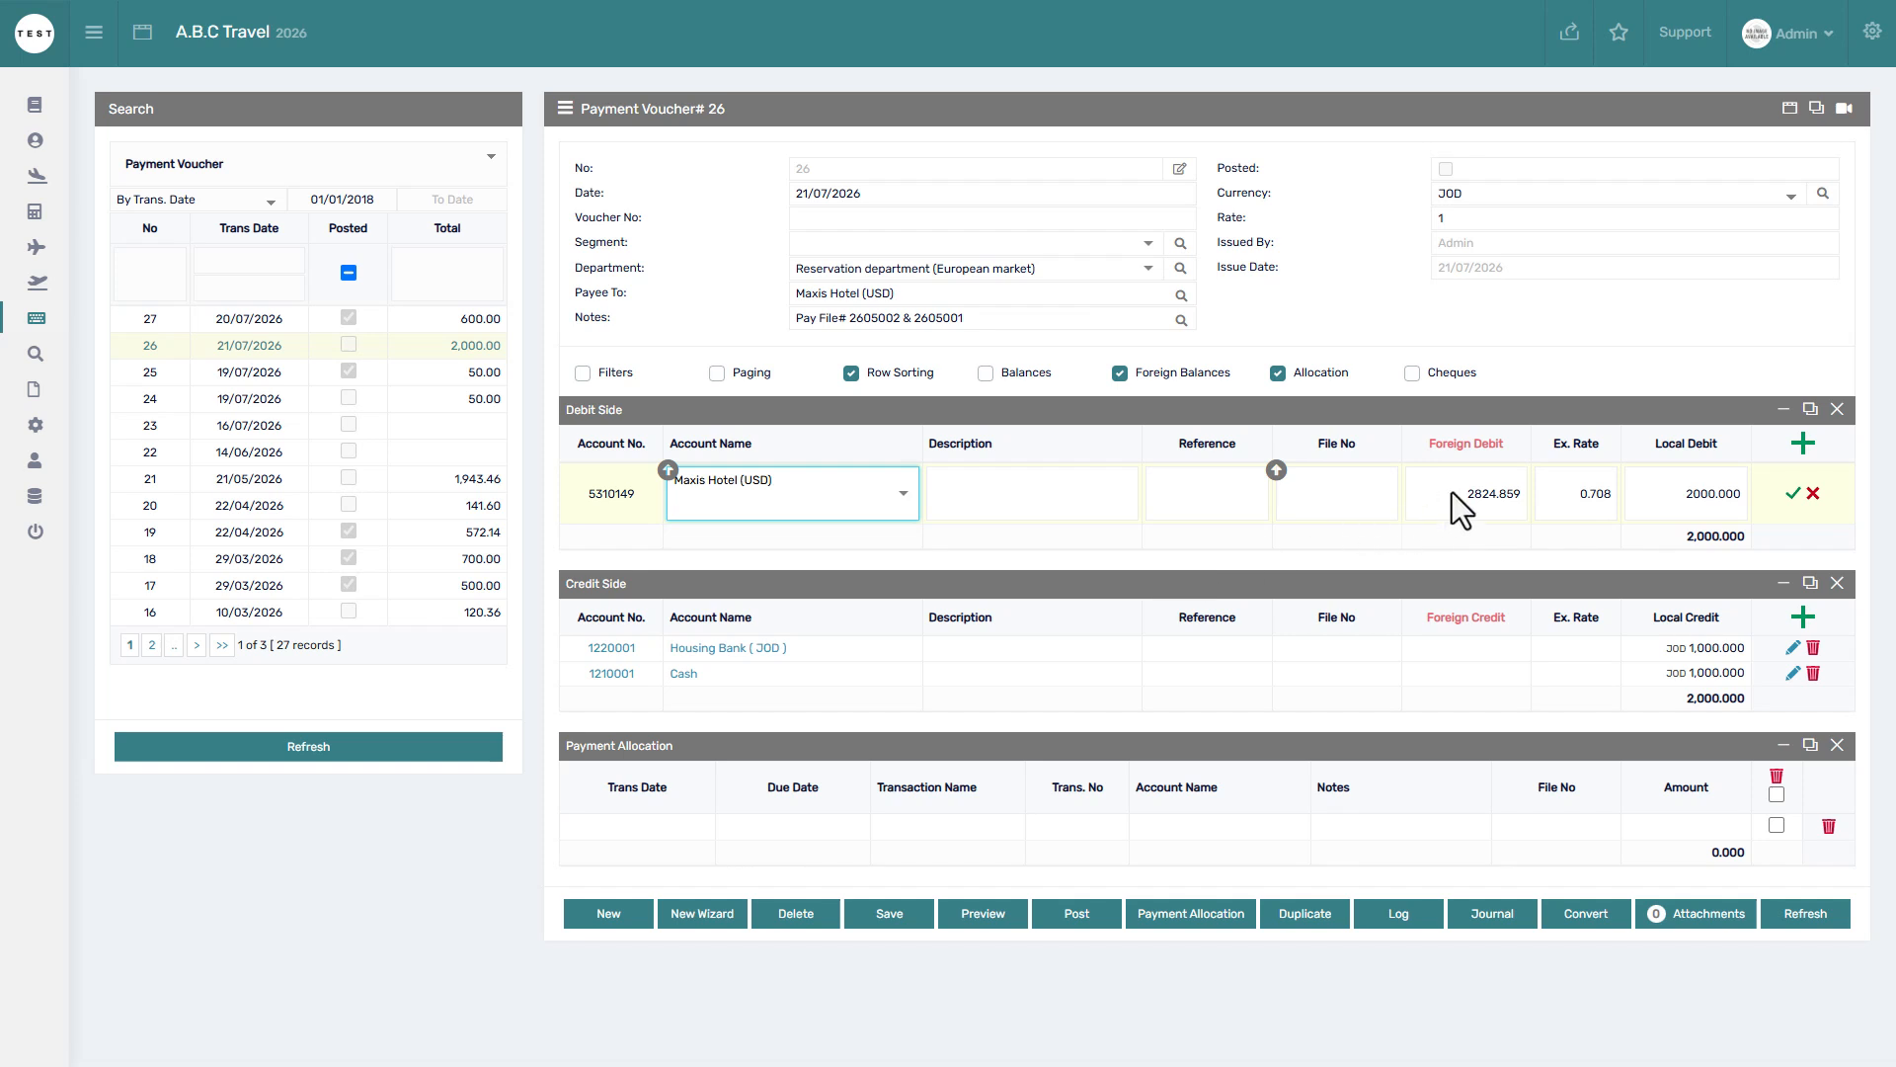
pyautogui.moveTo(1452, 491); pyautogui.dragTo(1537, 496)
pyautogui.write('100')
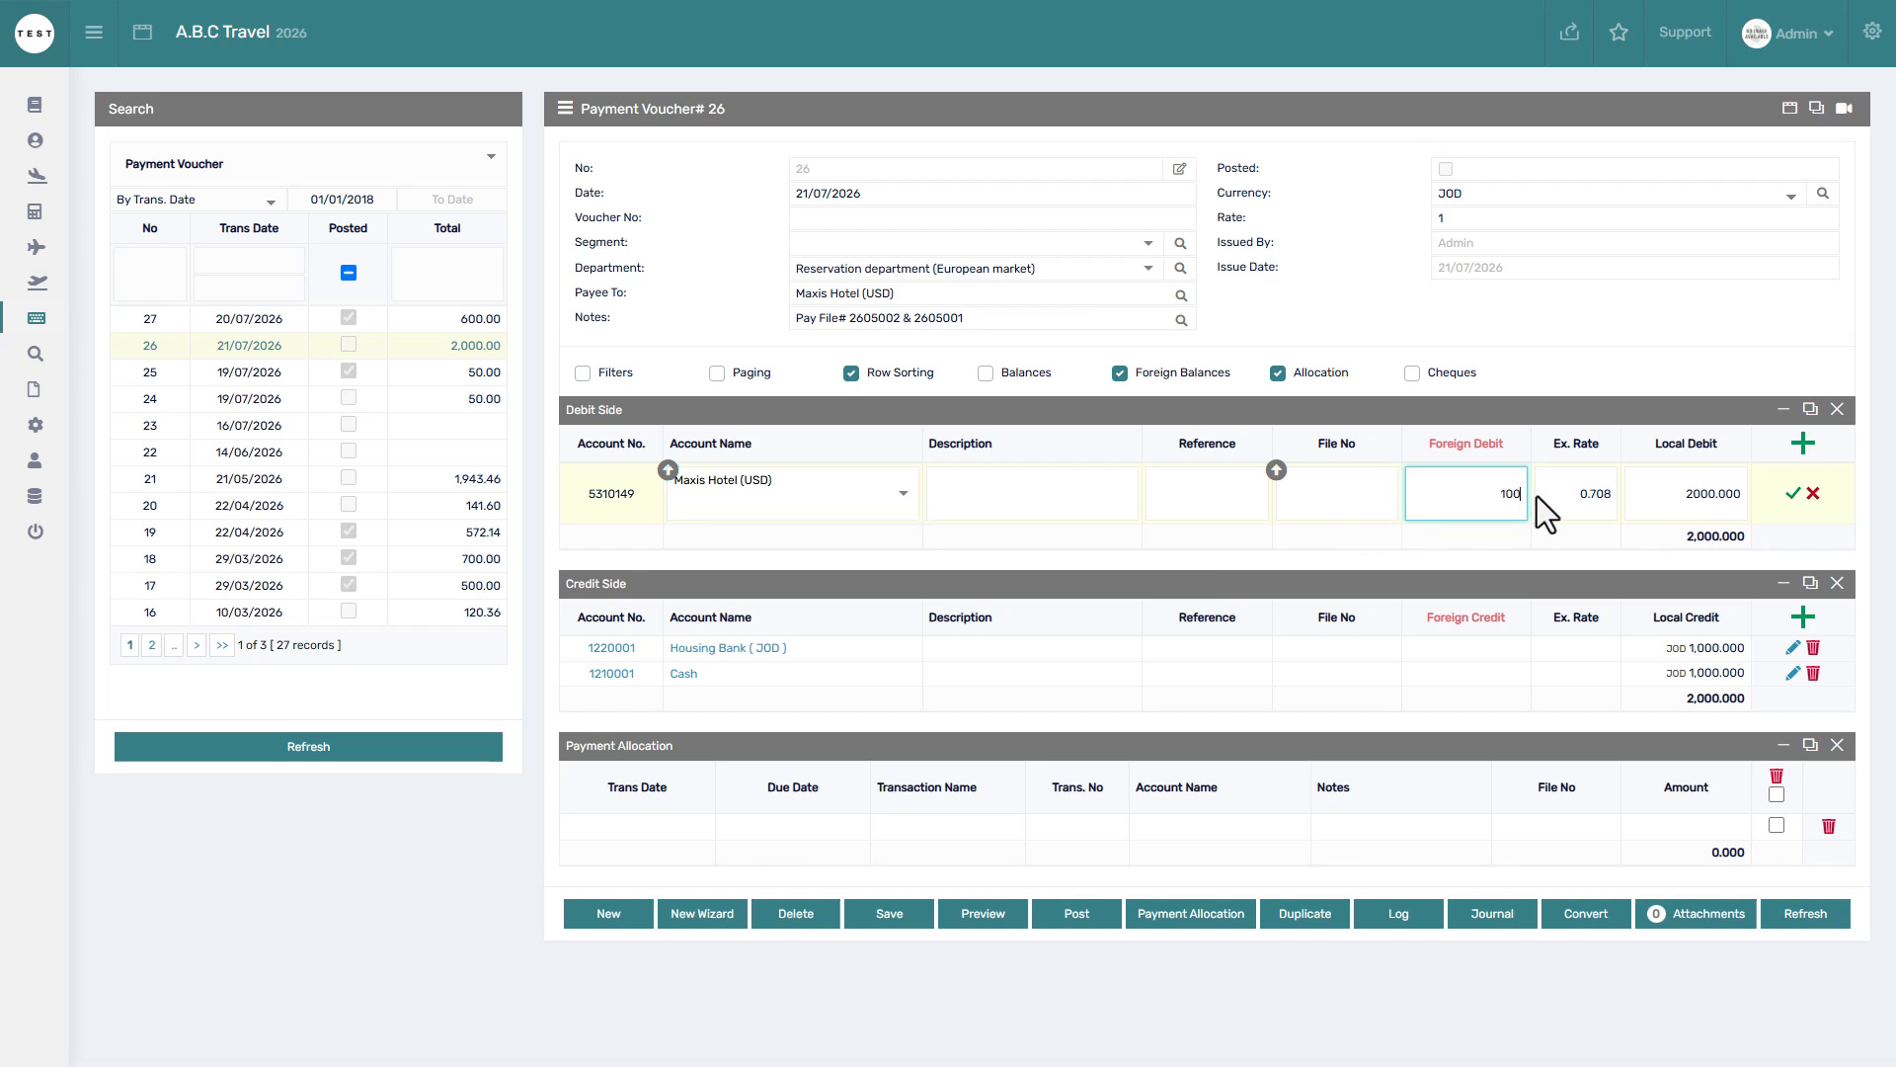
pyautogui.write('0')
pyautogui.press('Tab')
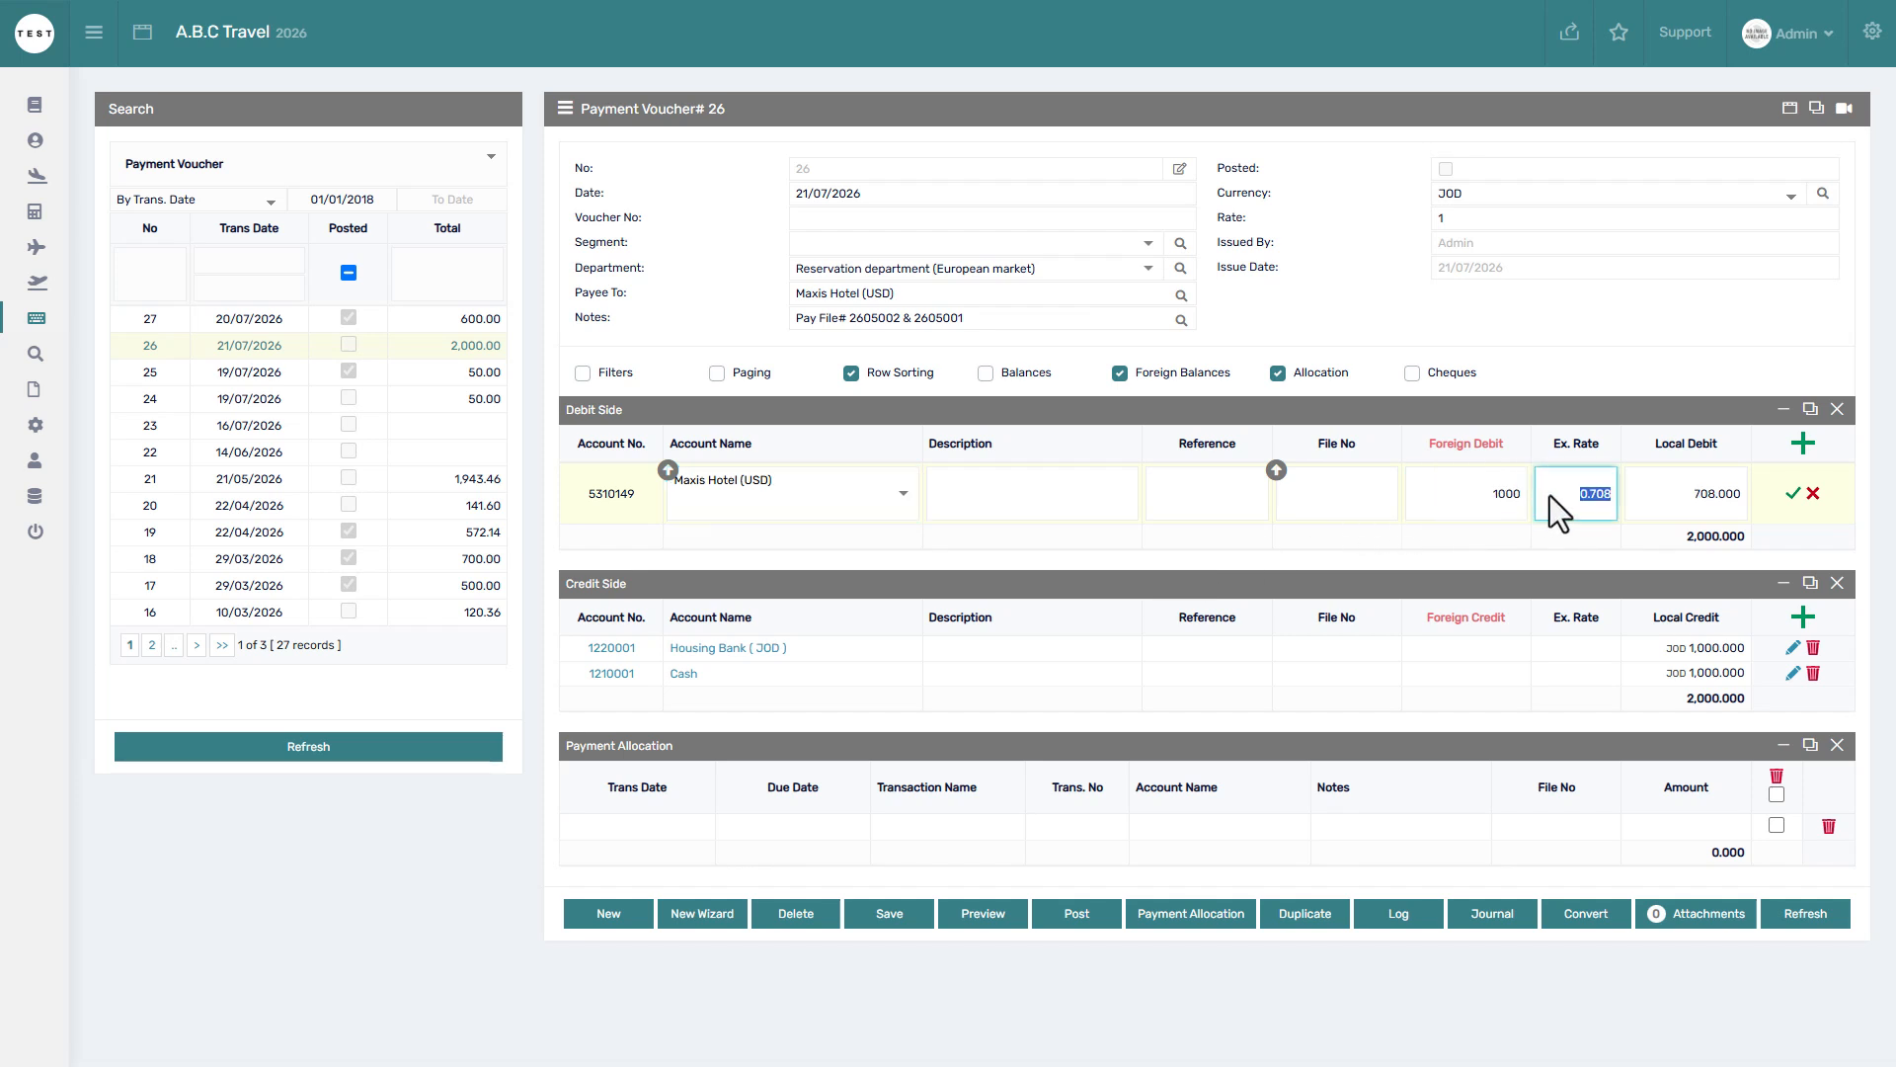
pyautogui.click(1792, 494)
# Delete the Cash credit line and change the remaining credit line to Housing Bank (USD) with a foreign credit of 1000, saving it
pyautogui.click(1811, 635)
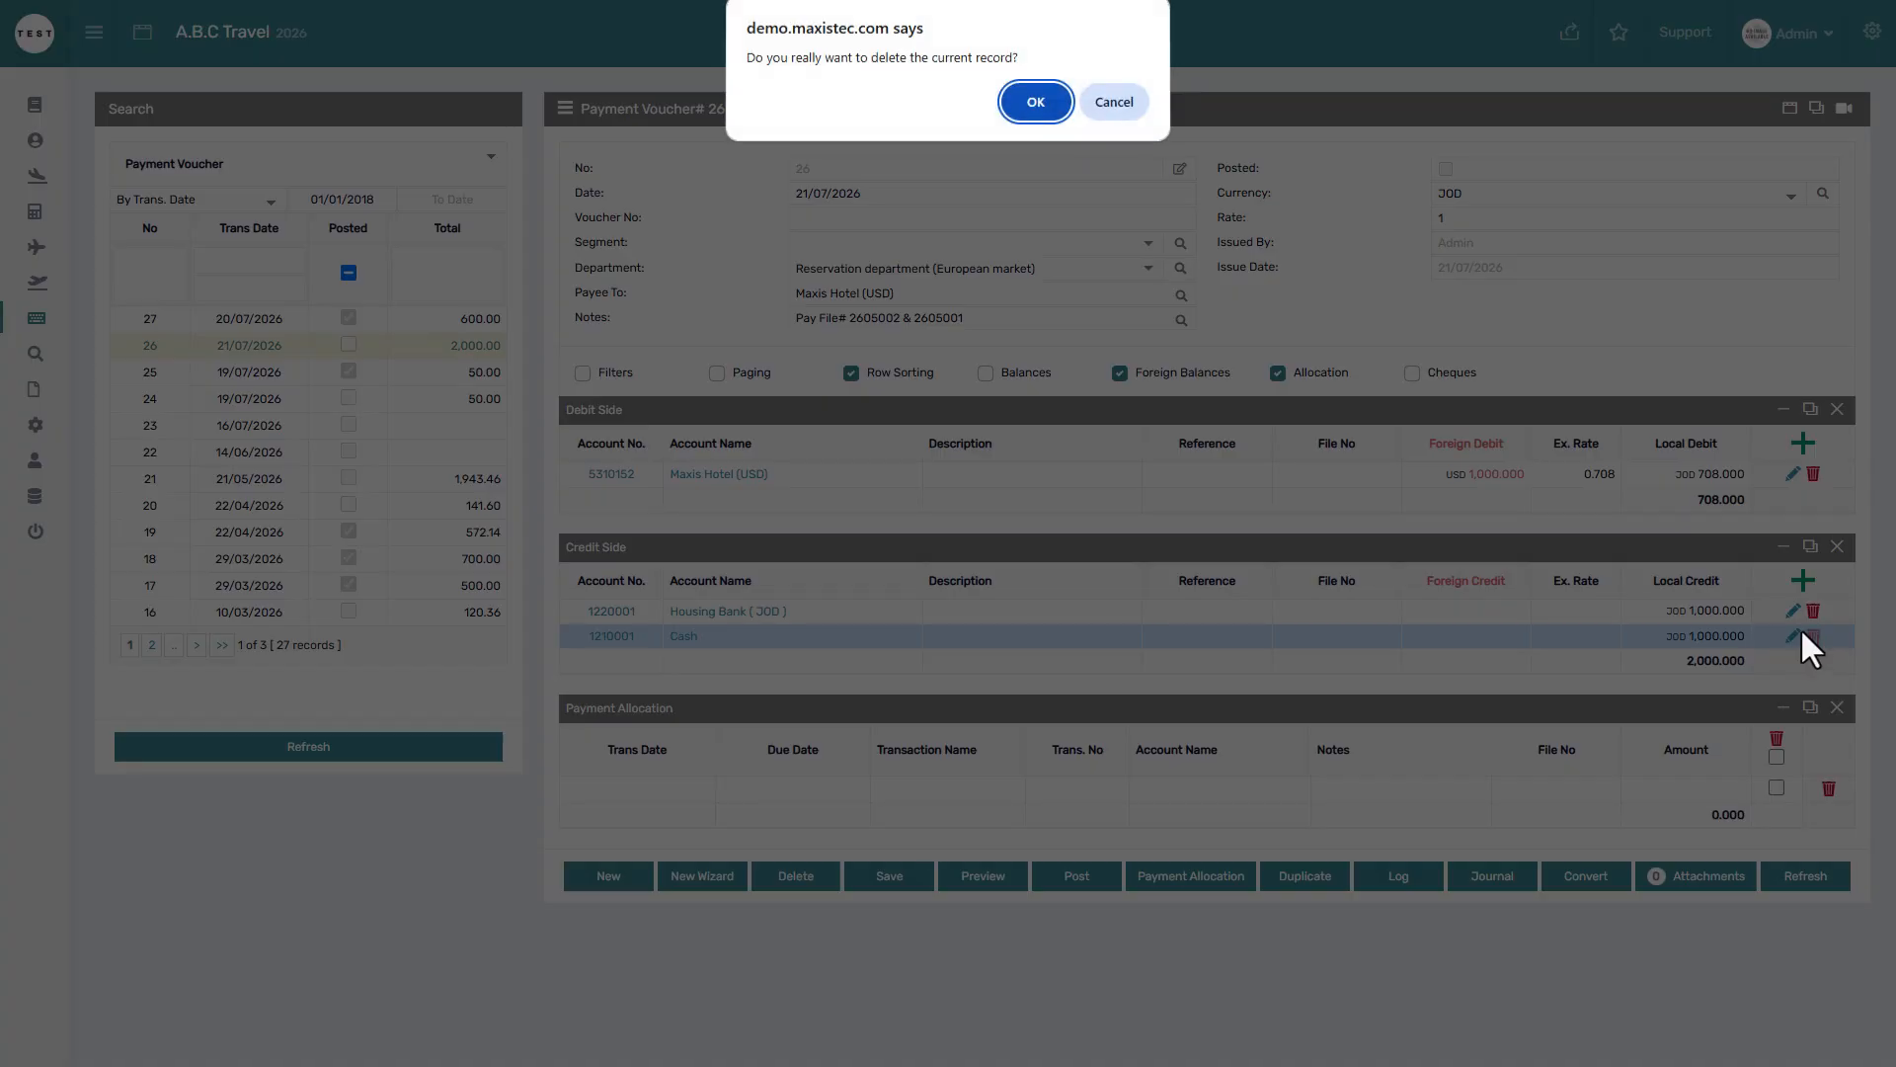
pyautogui.click(1033, 116)
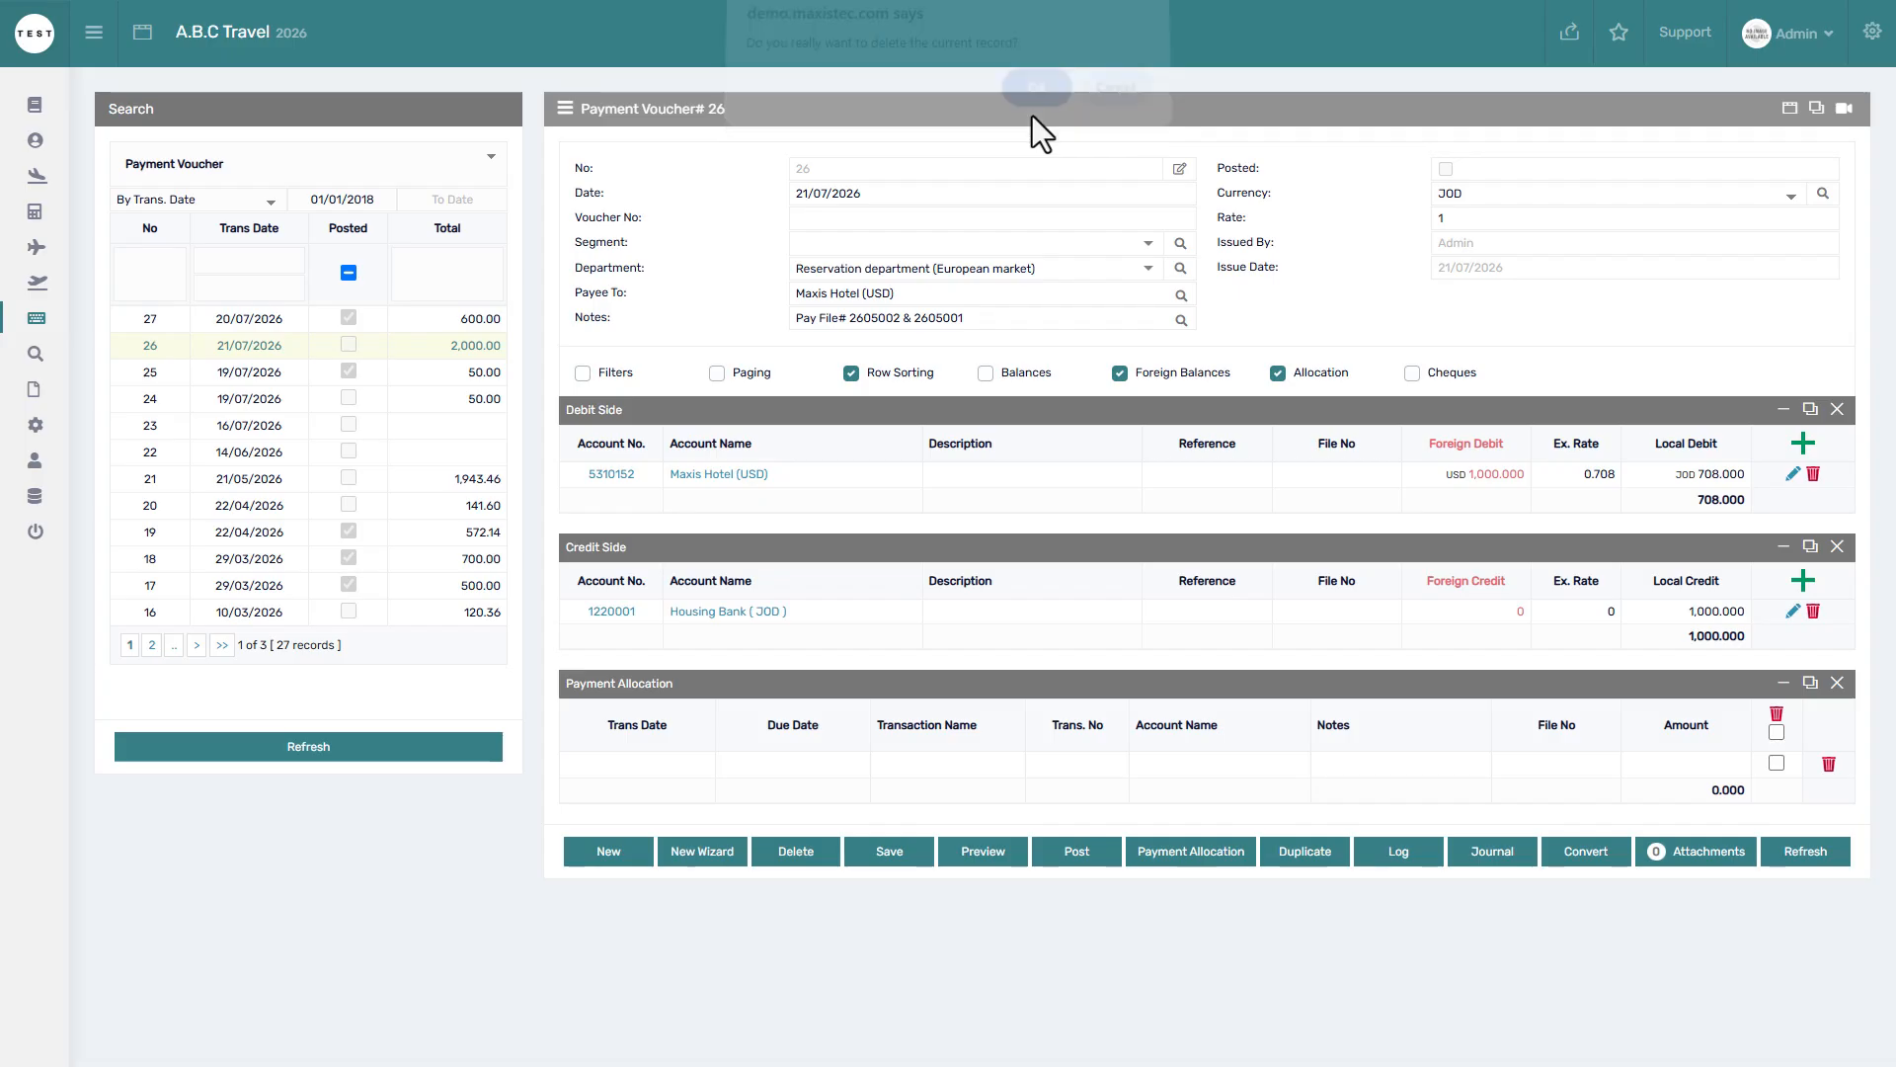
pyautogui.click(1793, 611)
pyautogui.write('b')
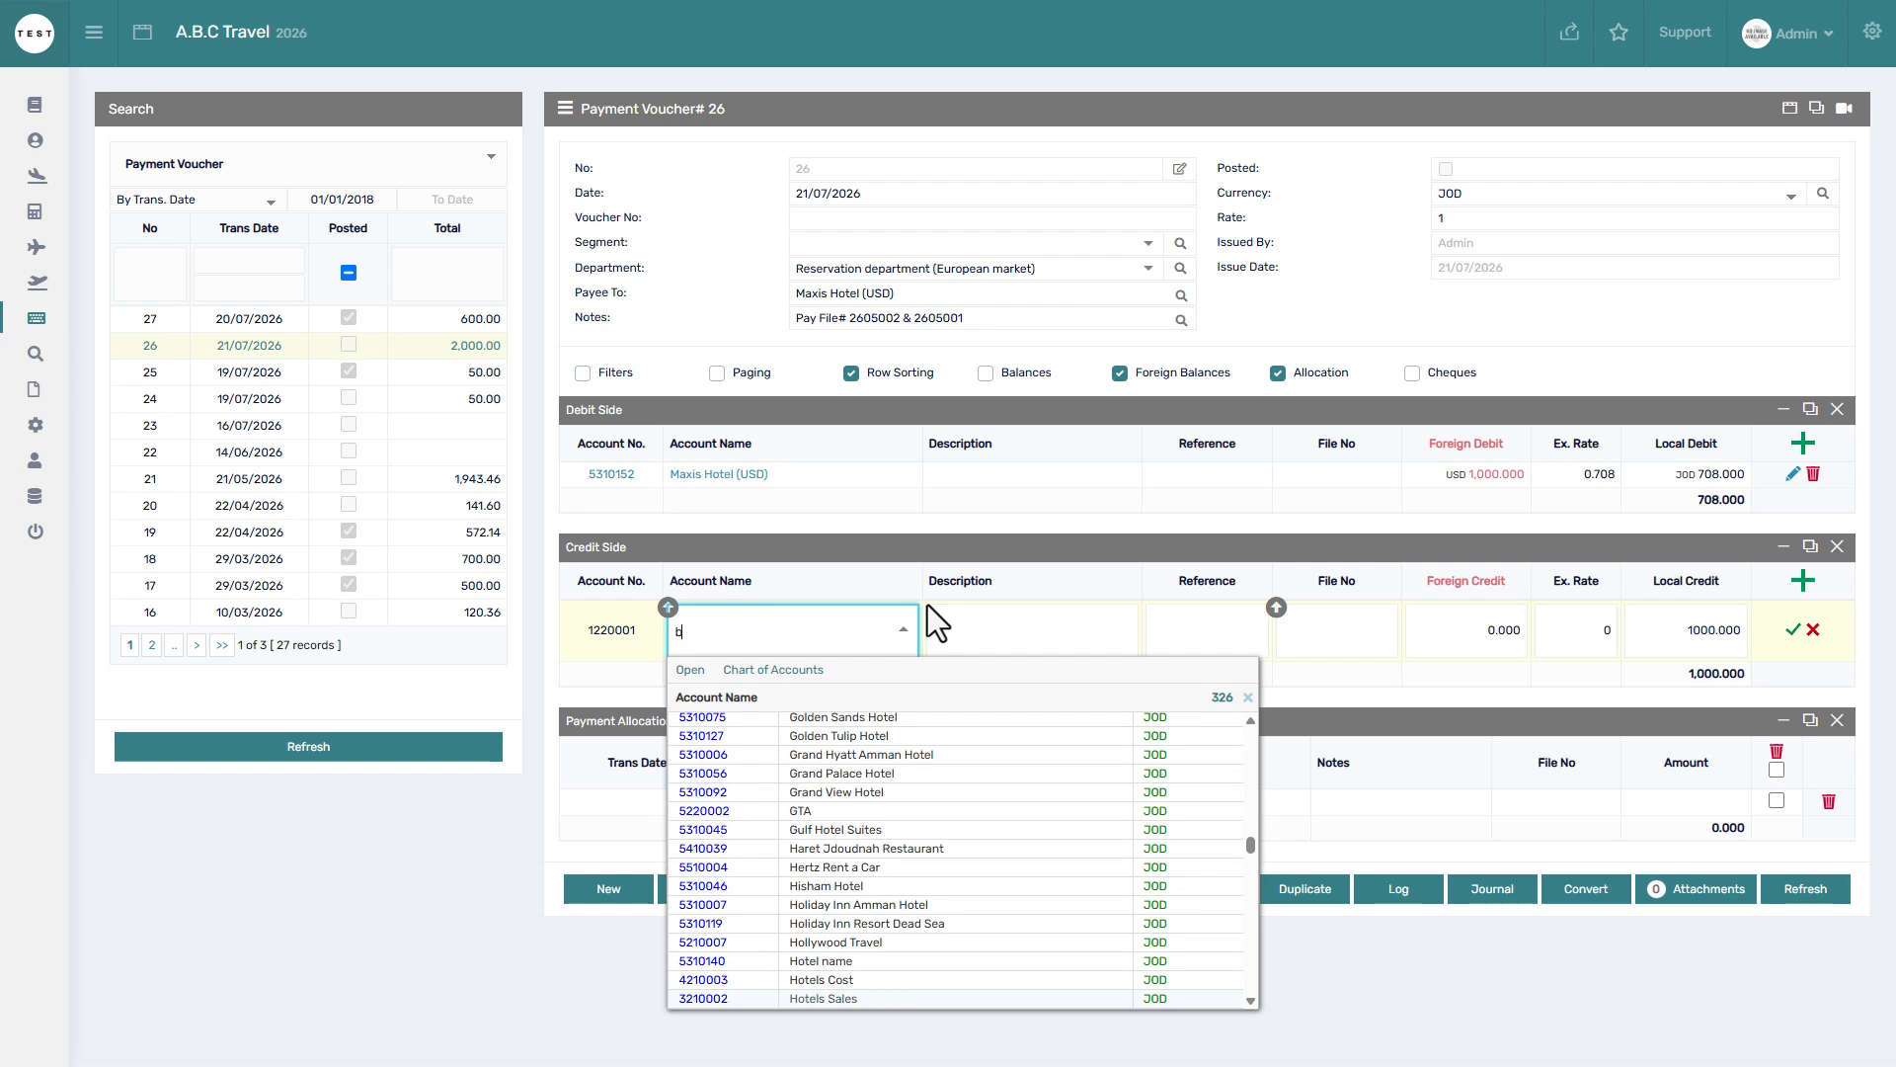
pyautogui.write('ank')
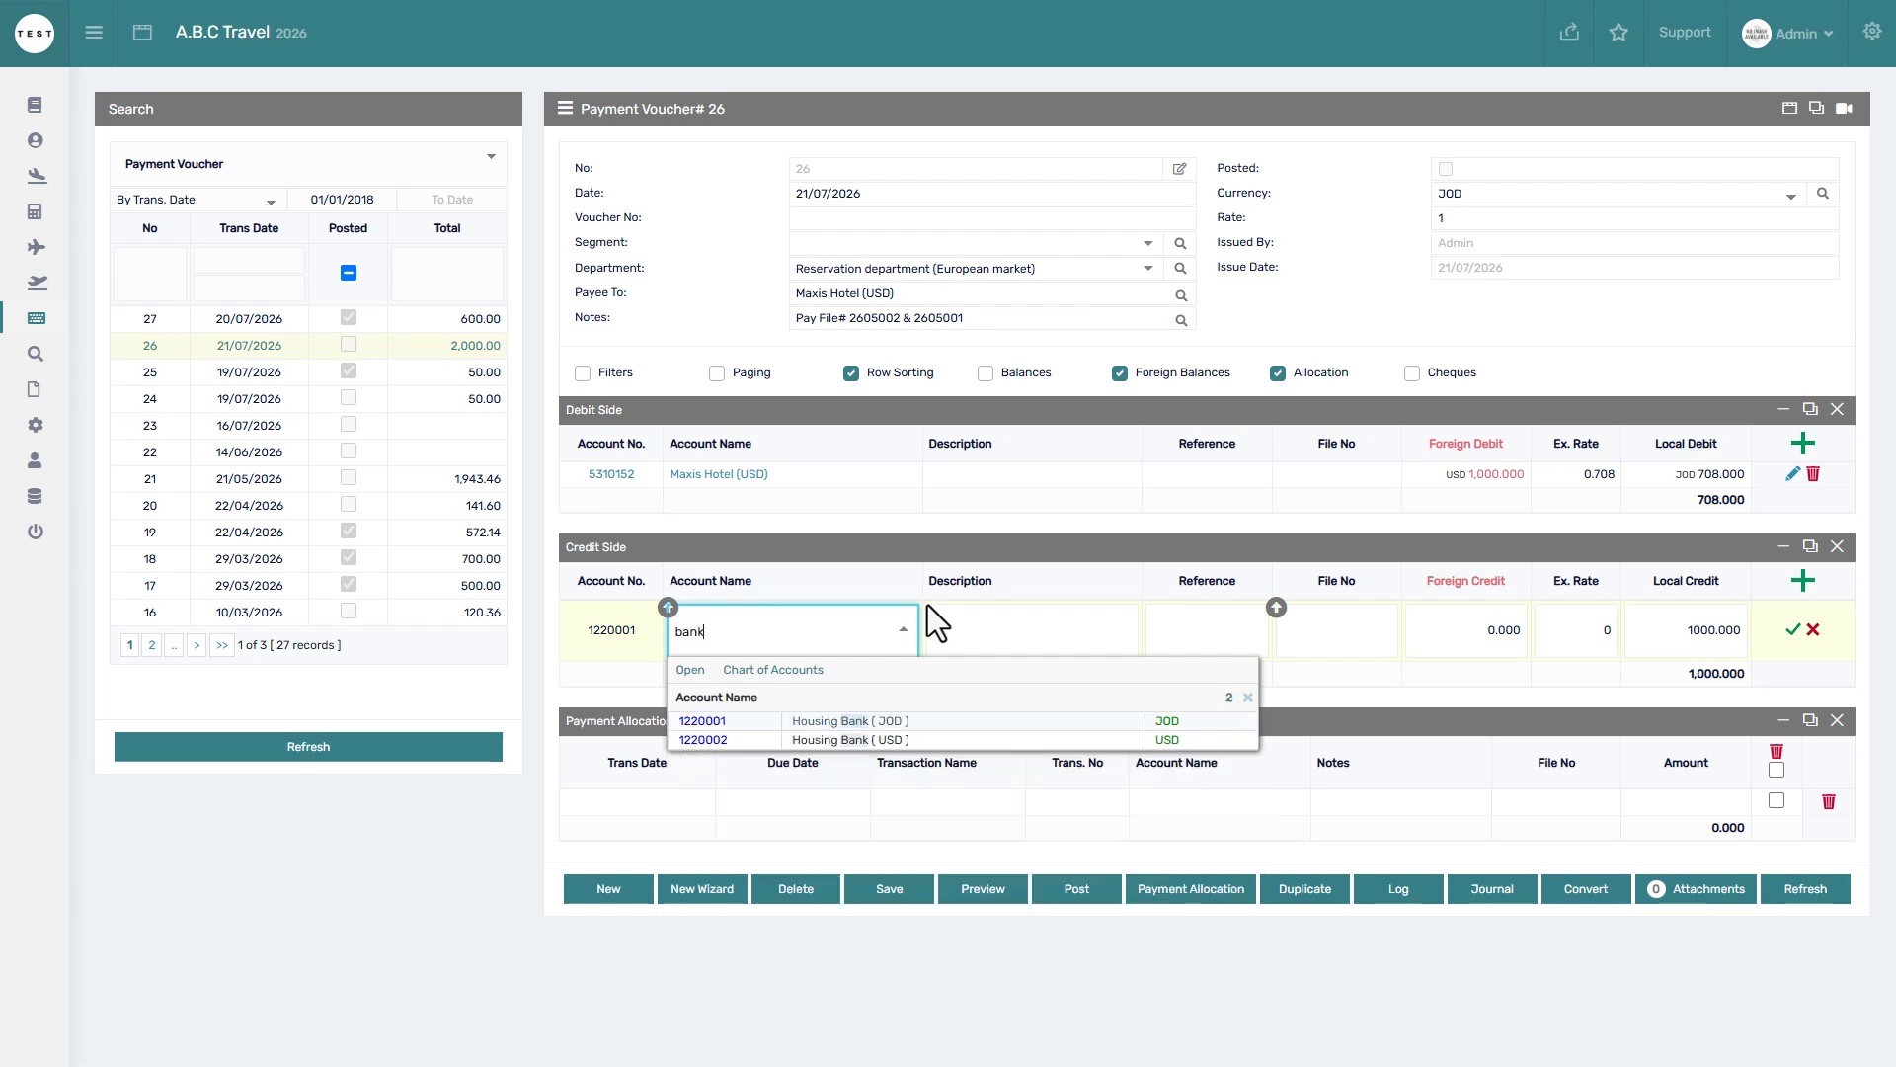
pyautogui.click(889, 741)
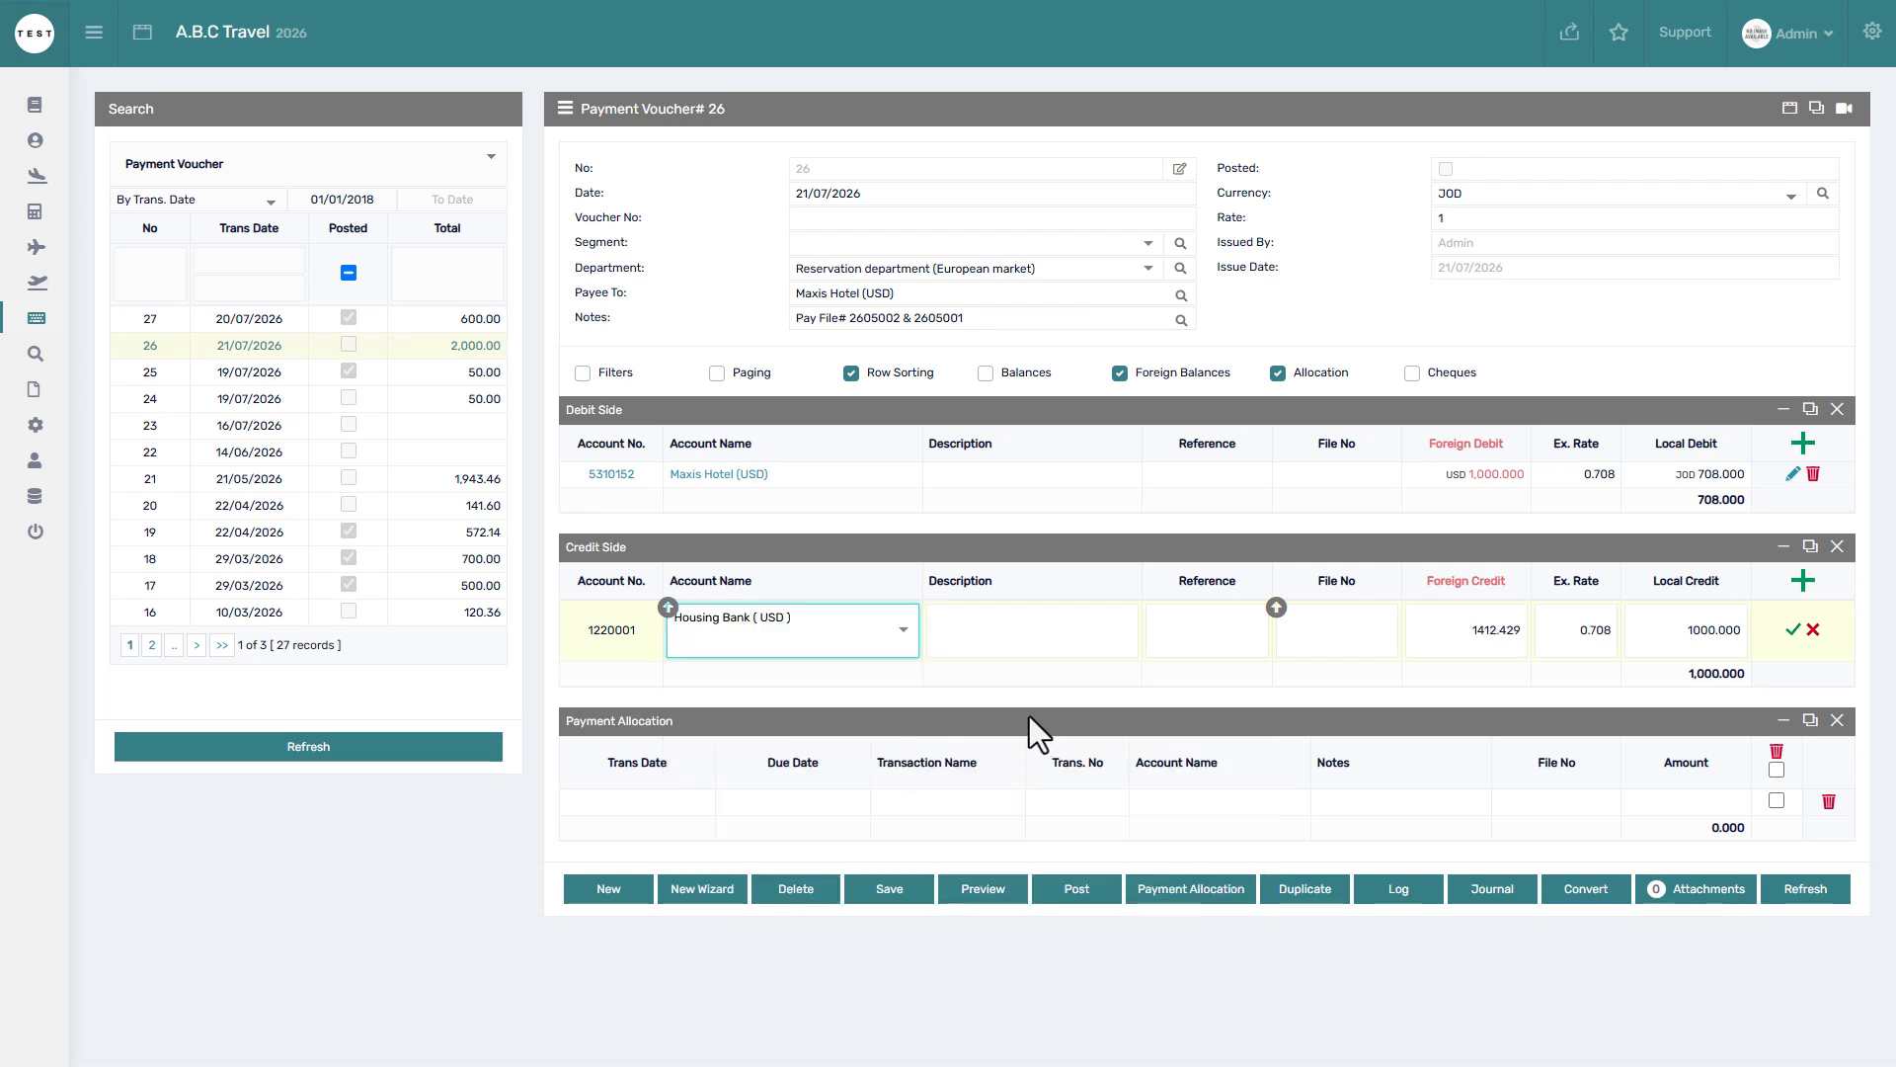
pyautogui.click(1462, 636)
pyautogui.write('1000')
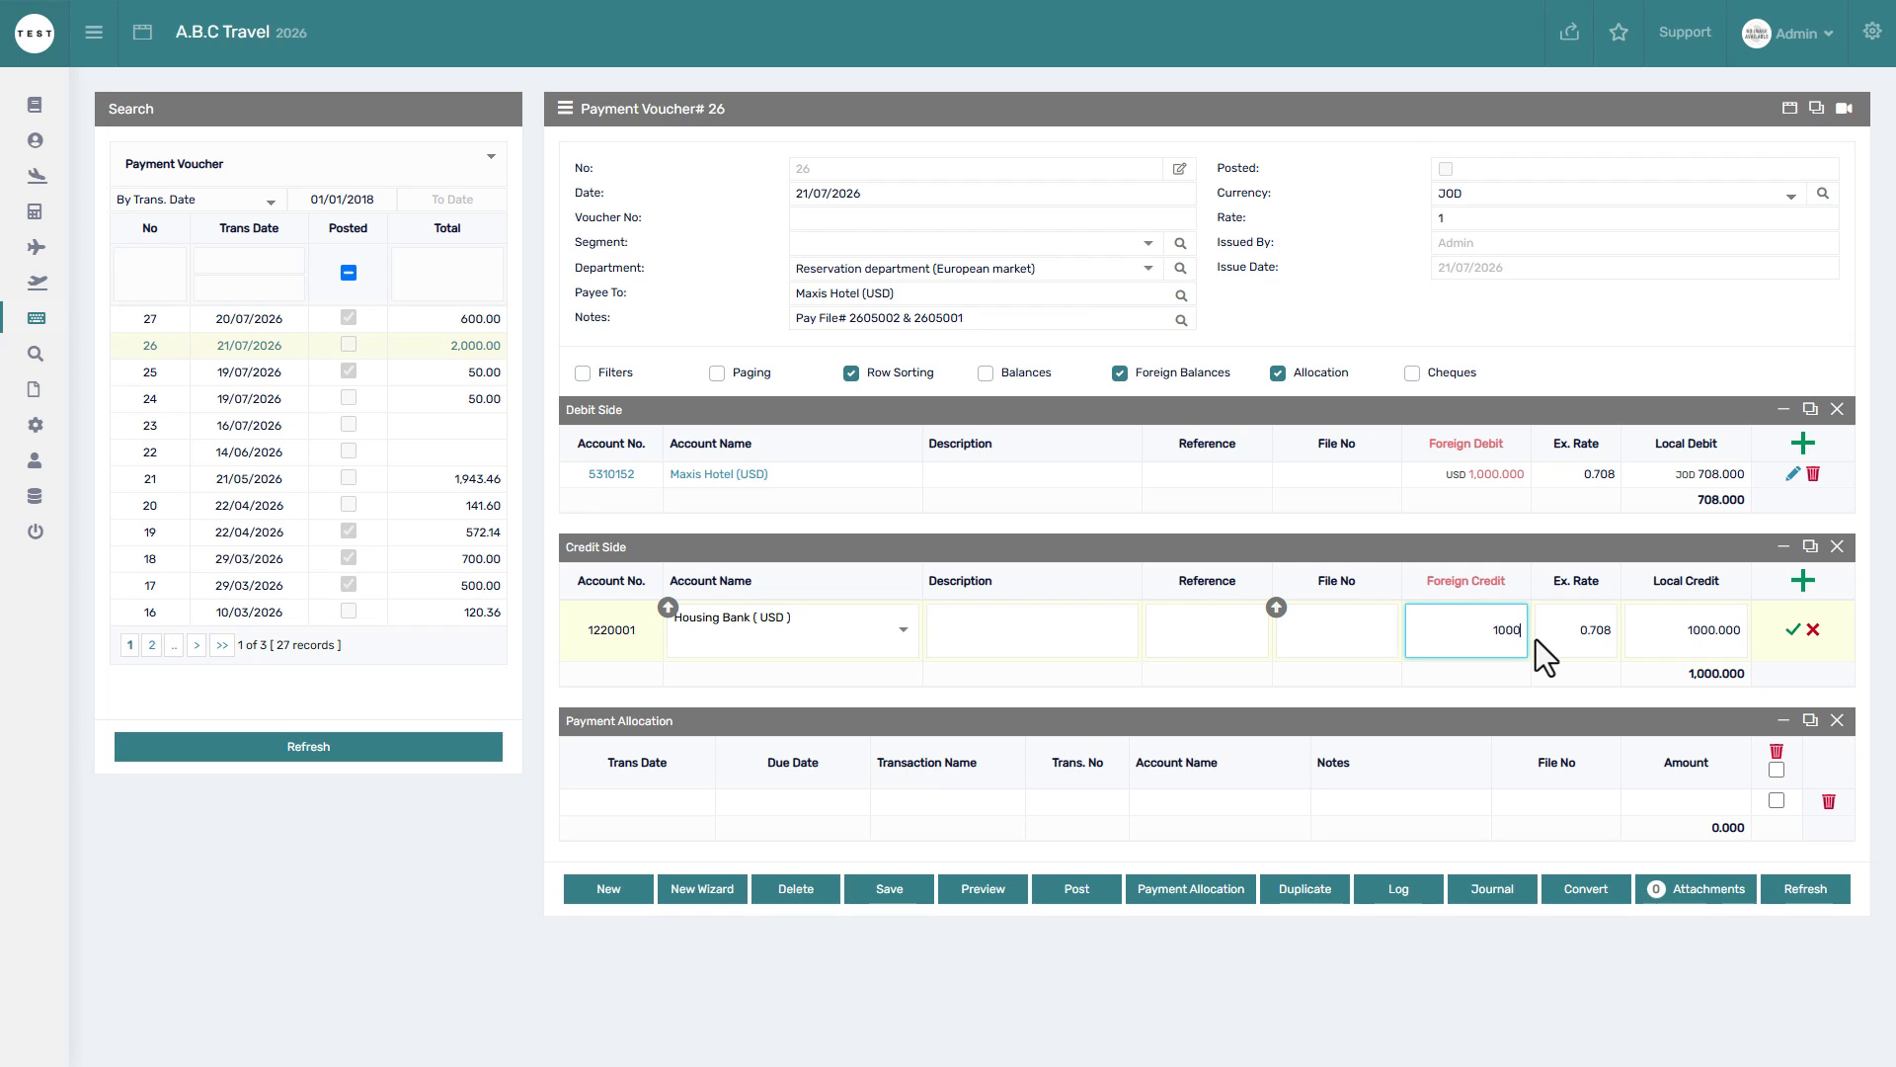
pyautogui.press('Tab')
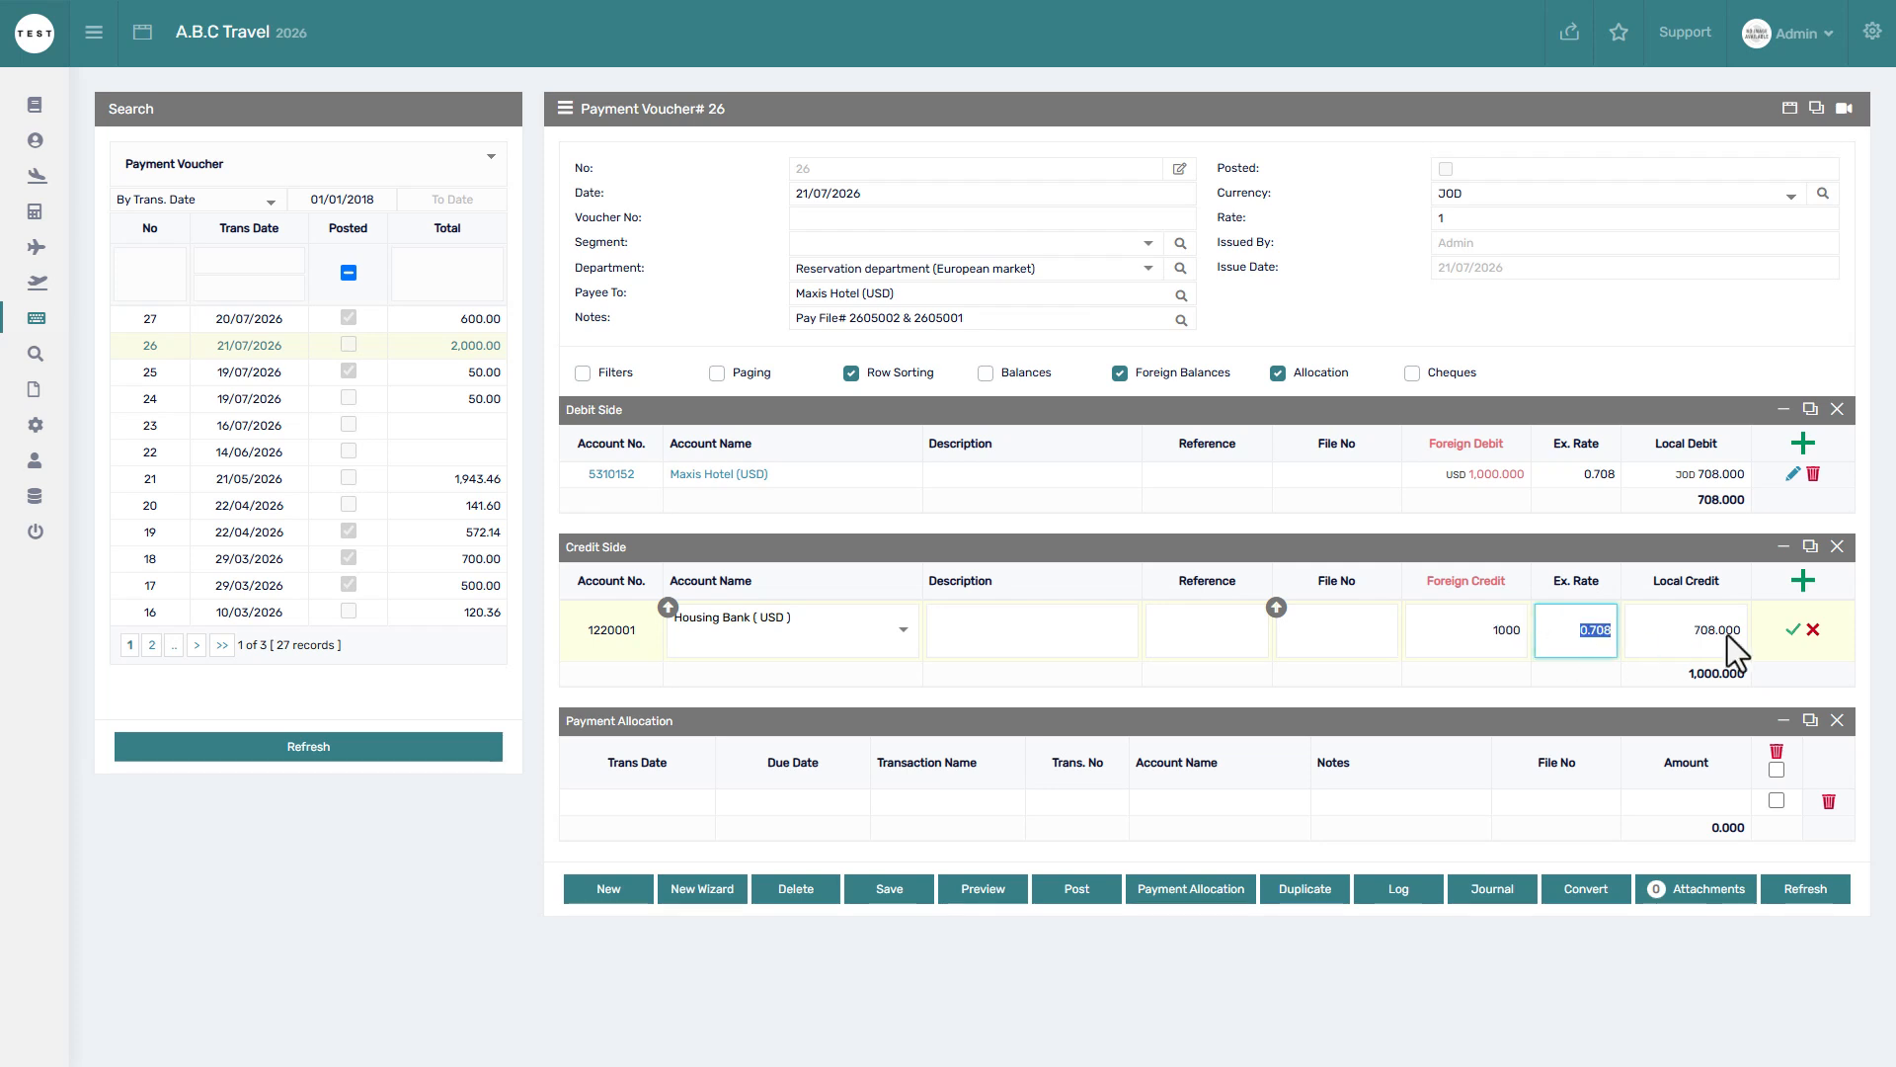
pyautogui.click(1793, 629)
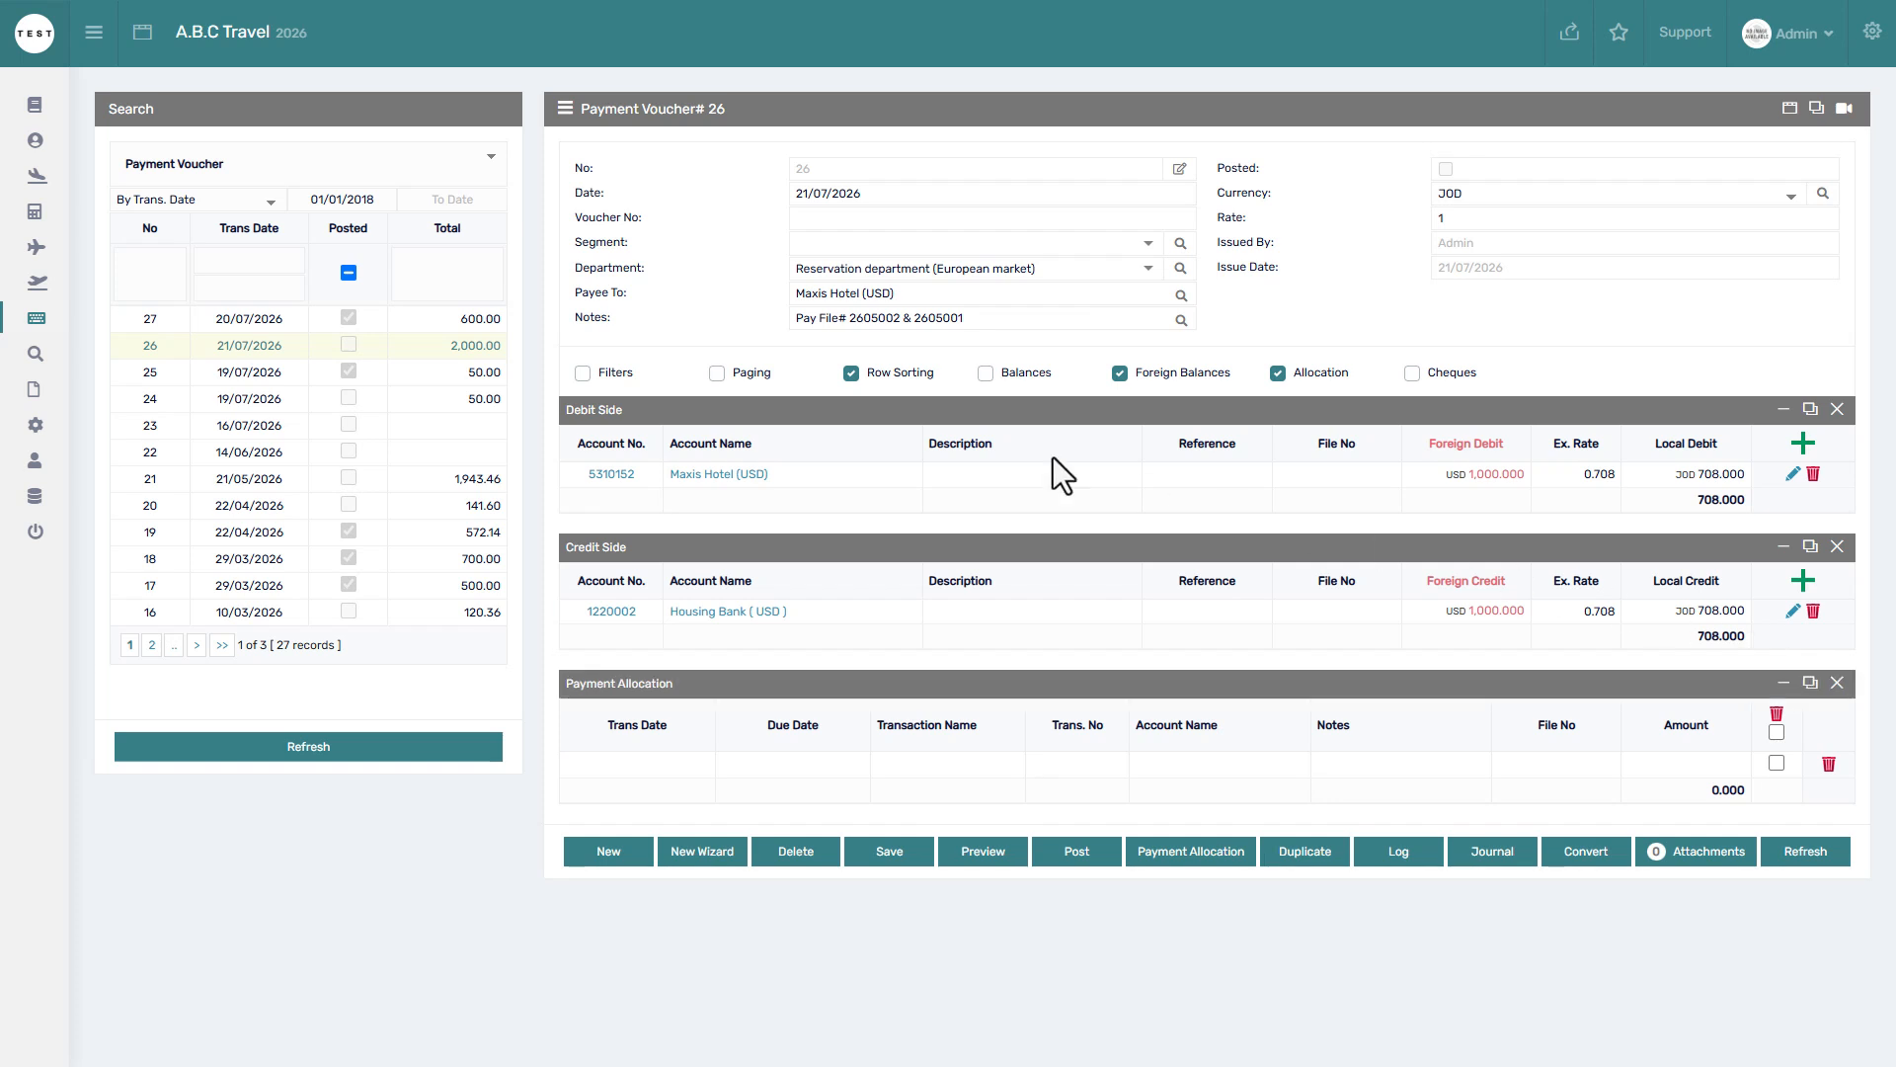
# In payment voucher 27, enable Cheques and add cheque 123 dated 21/07/2026, described "Pay to files #2604001 & 2606001", for 600
pyautogui.click(453, 316)
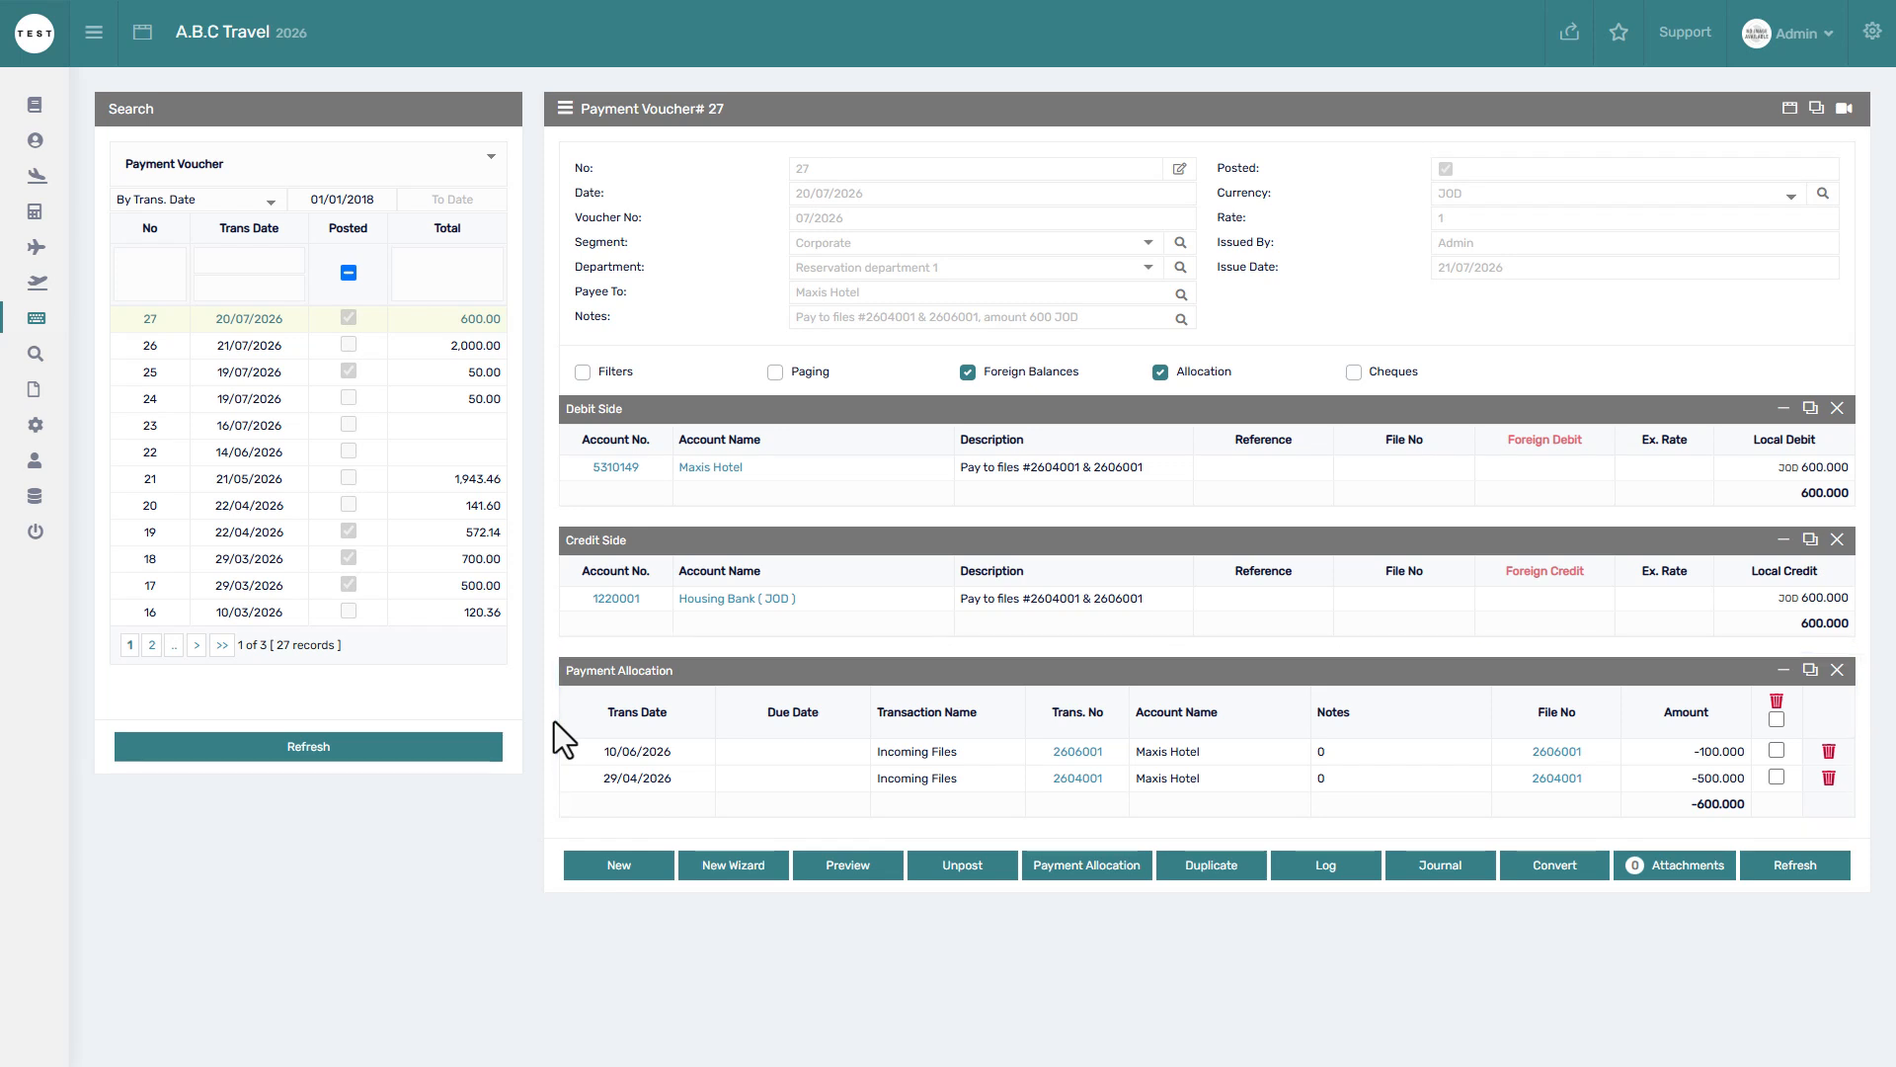
pyautogui.click(1354, 373)
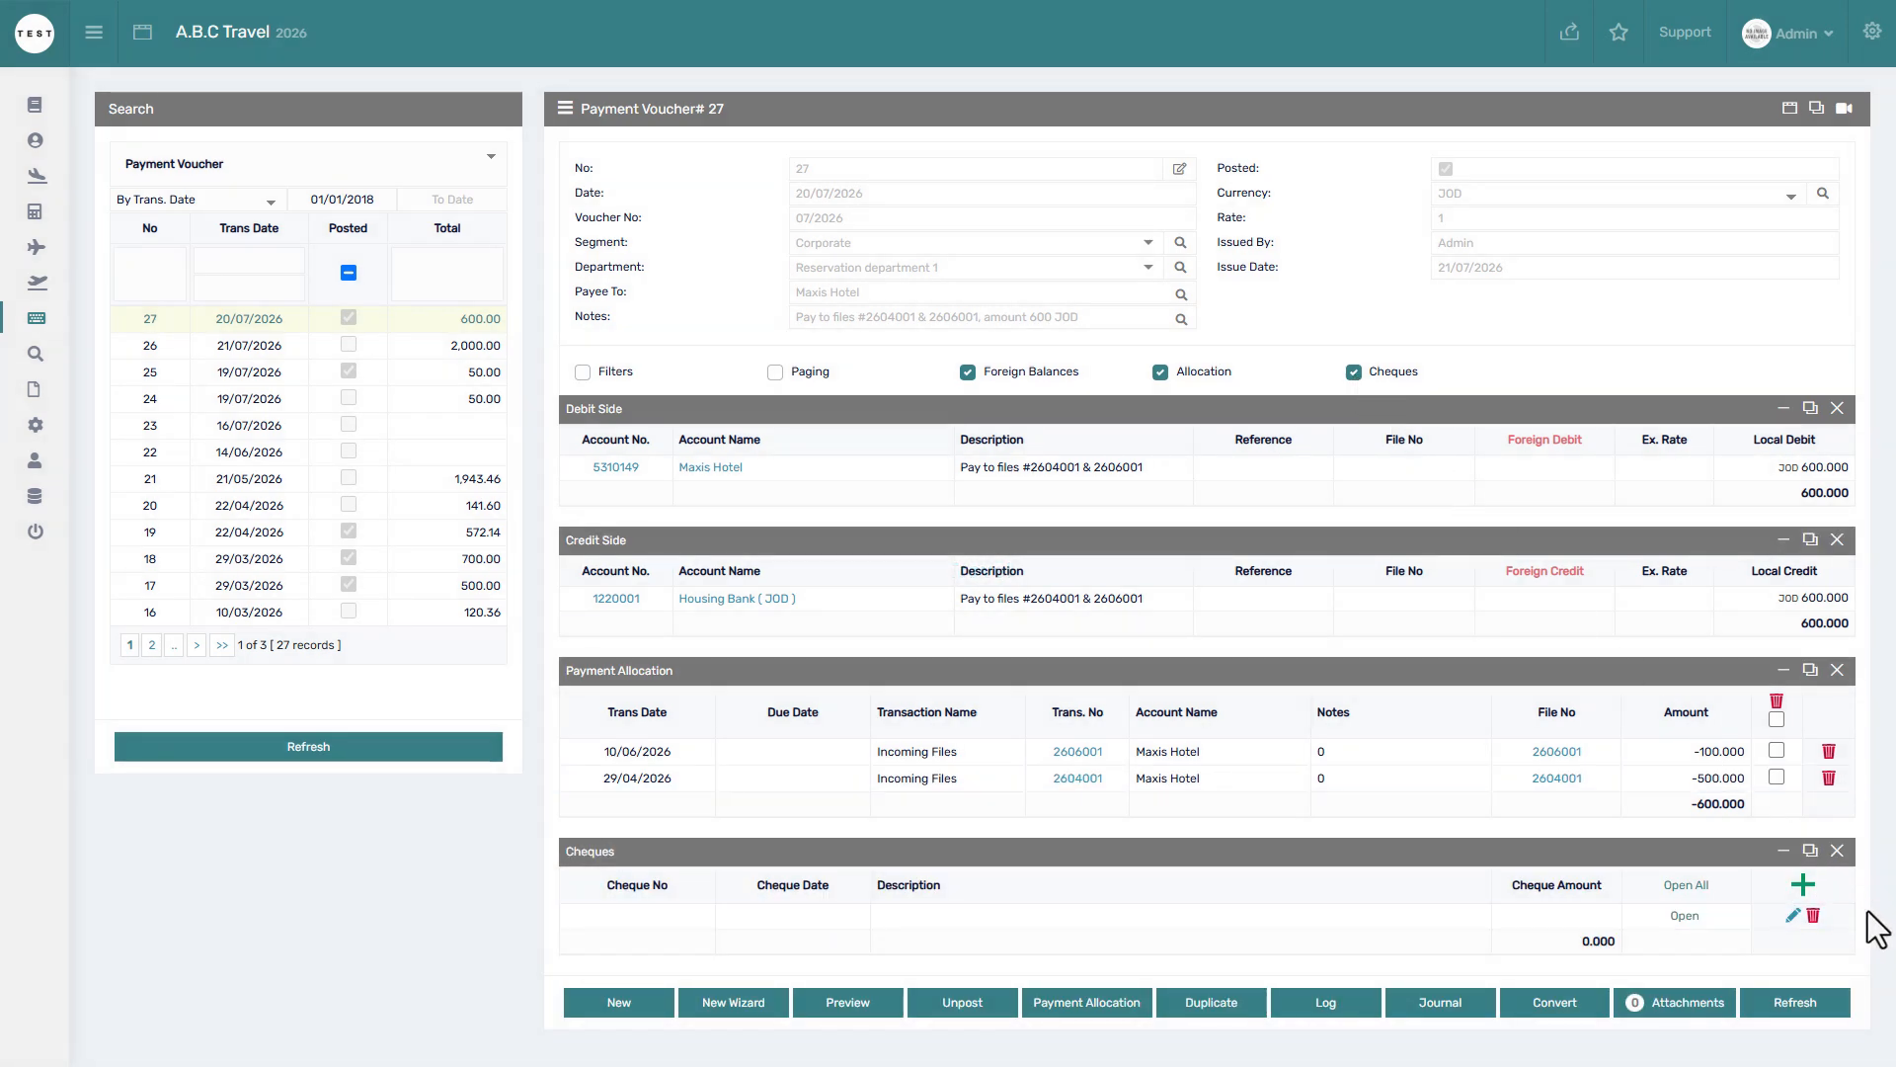
pyautogui.click(1804, 885)
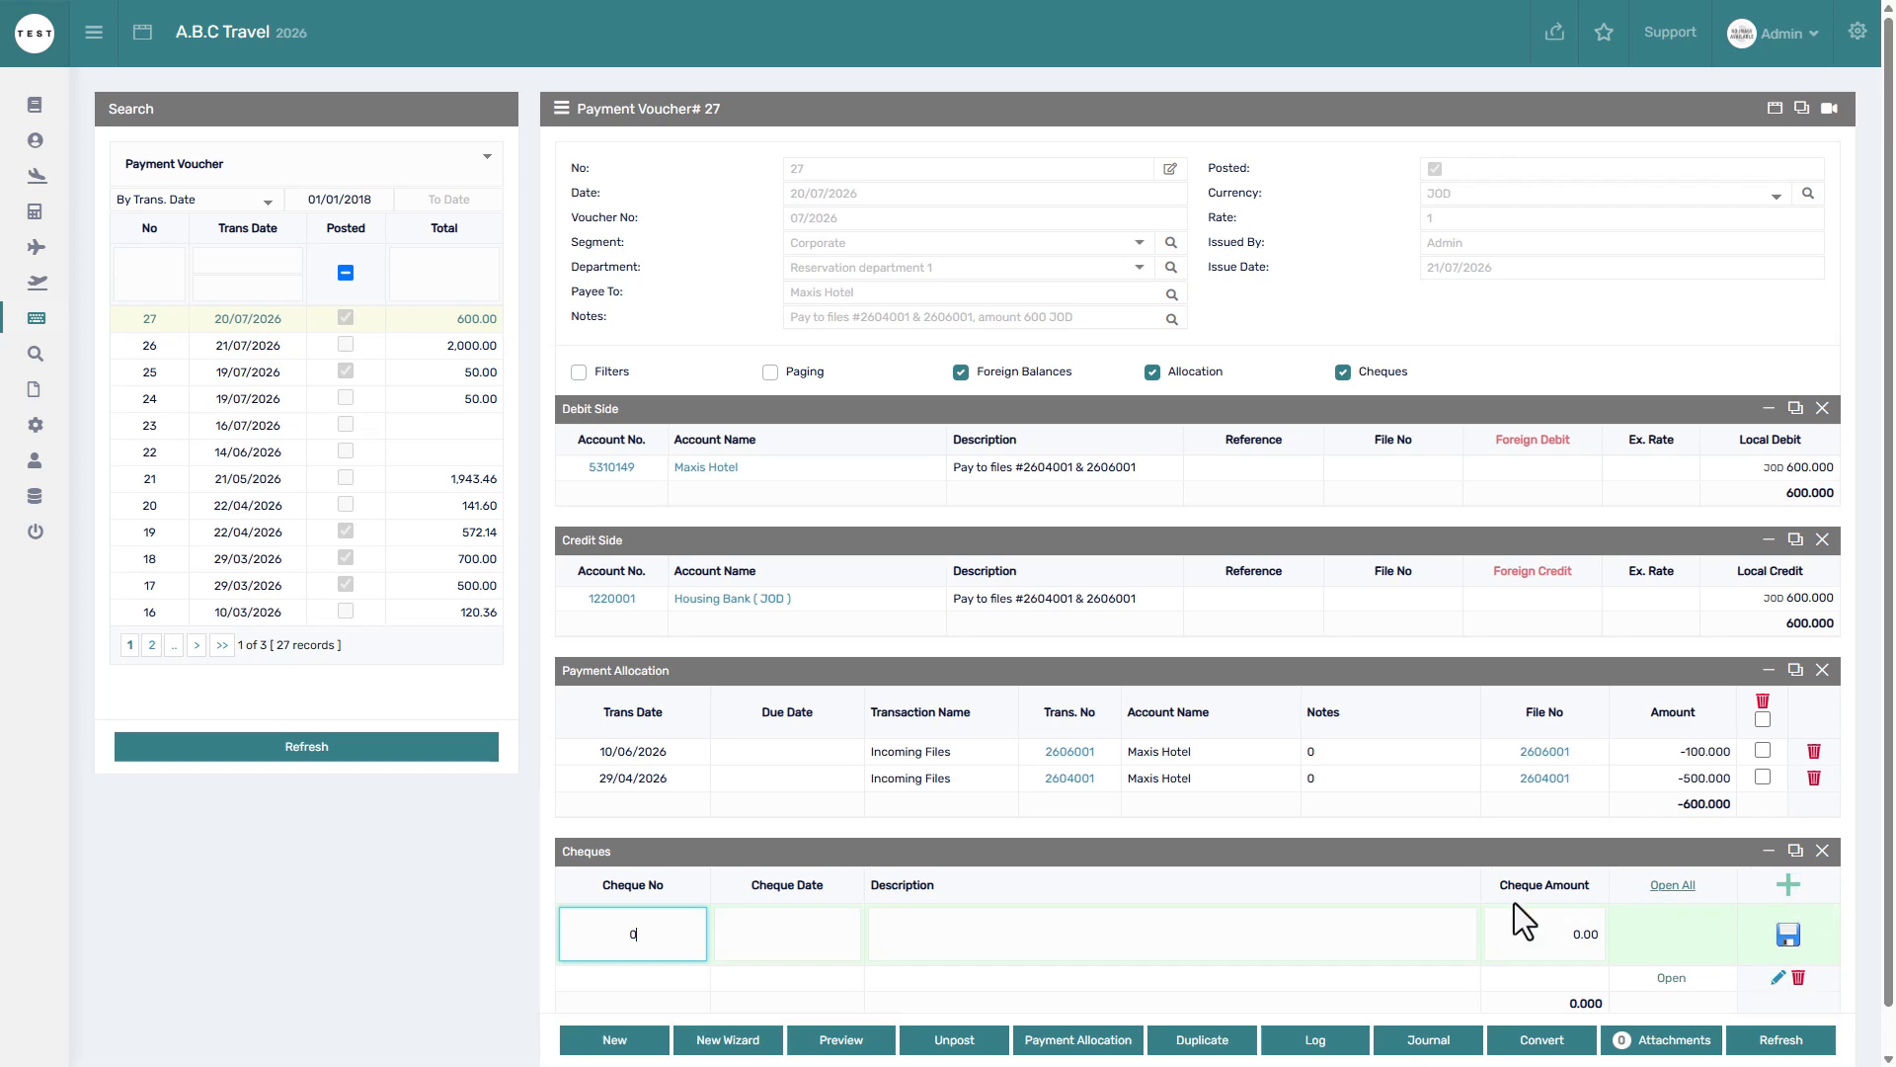
pyautogui.write('123')
pyautogui.click(791, 928)
pyautogui.scroll(-2, 790, 928)
pyautogui.click(677, 966)
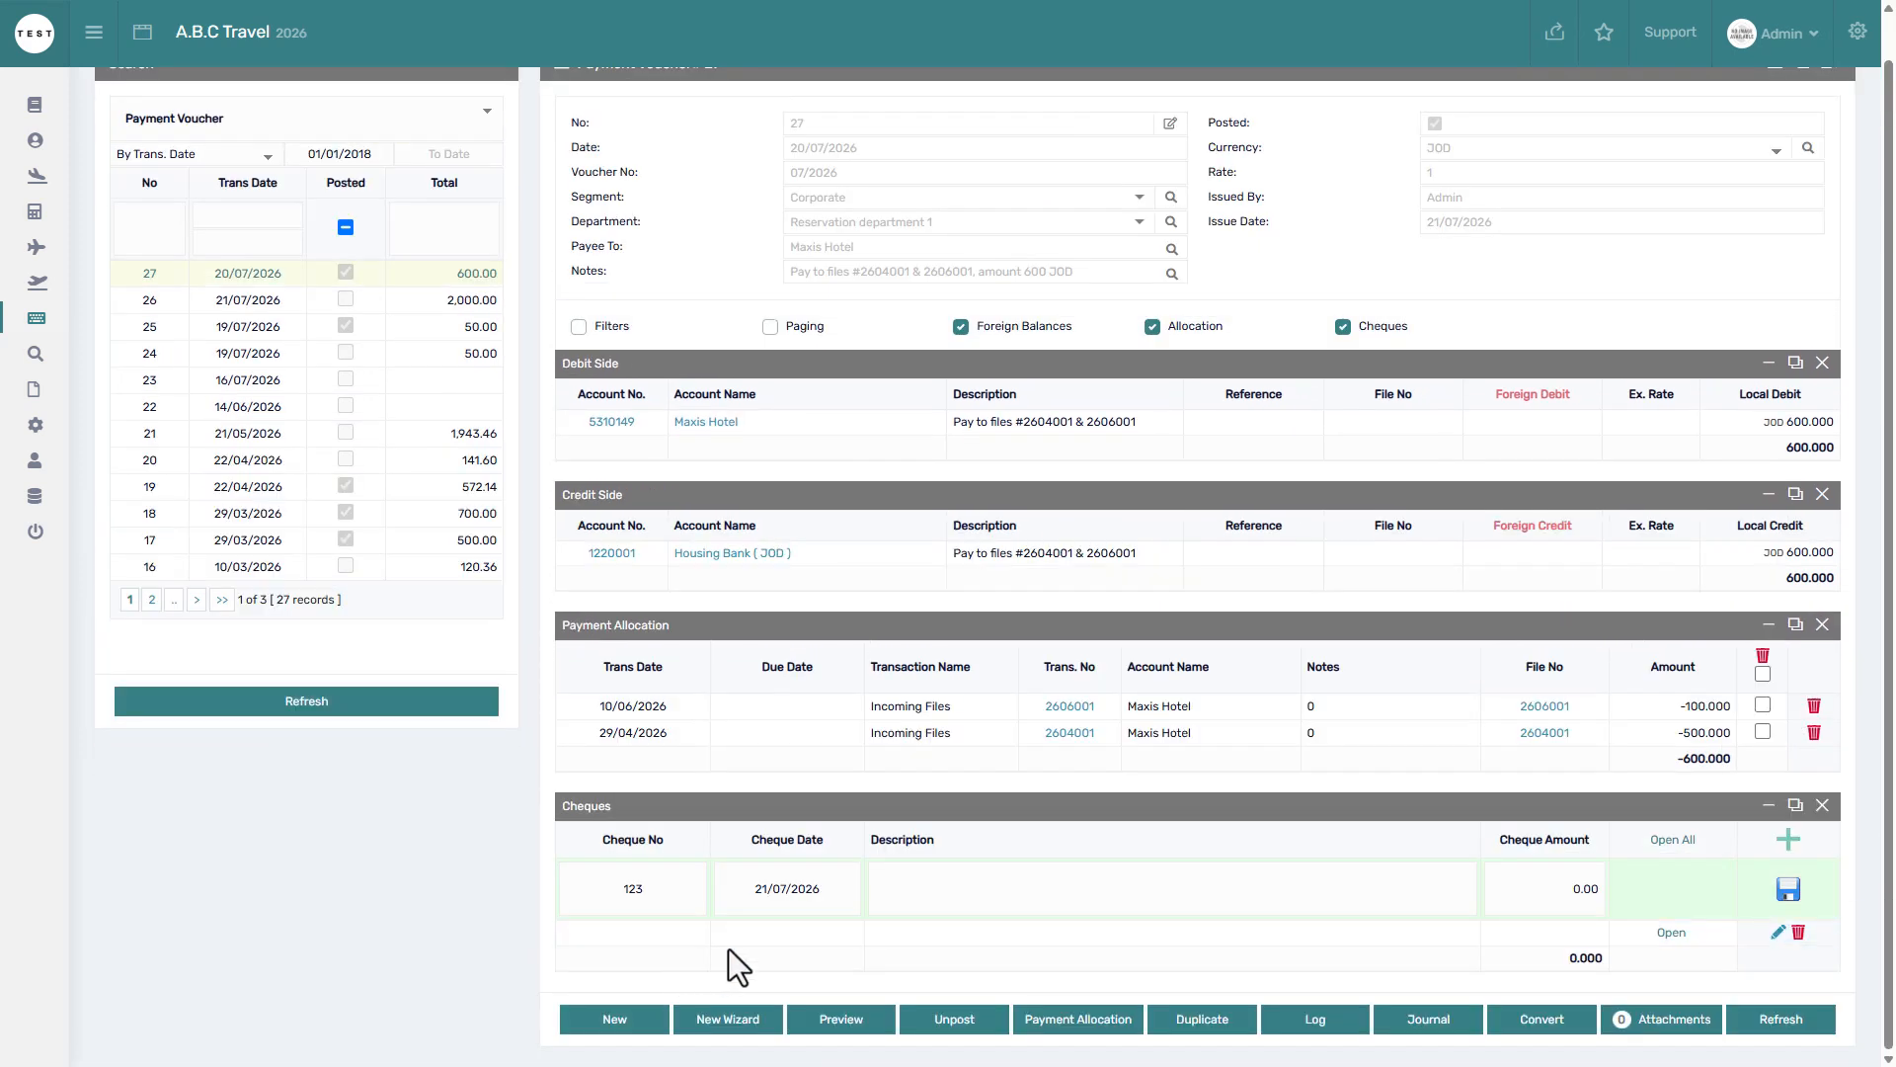
pyautogui.click(939, 893)
pyautogui.write('Pay to files #2604001 & 2606001')
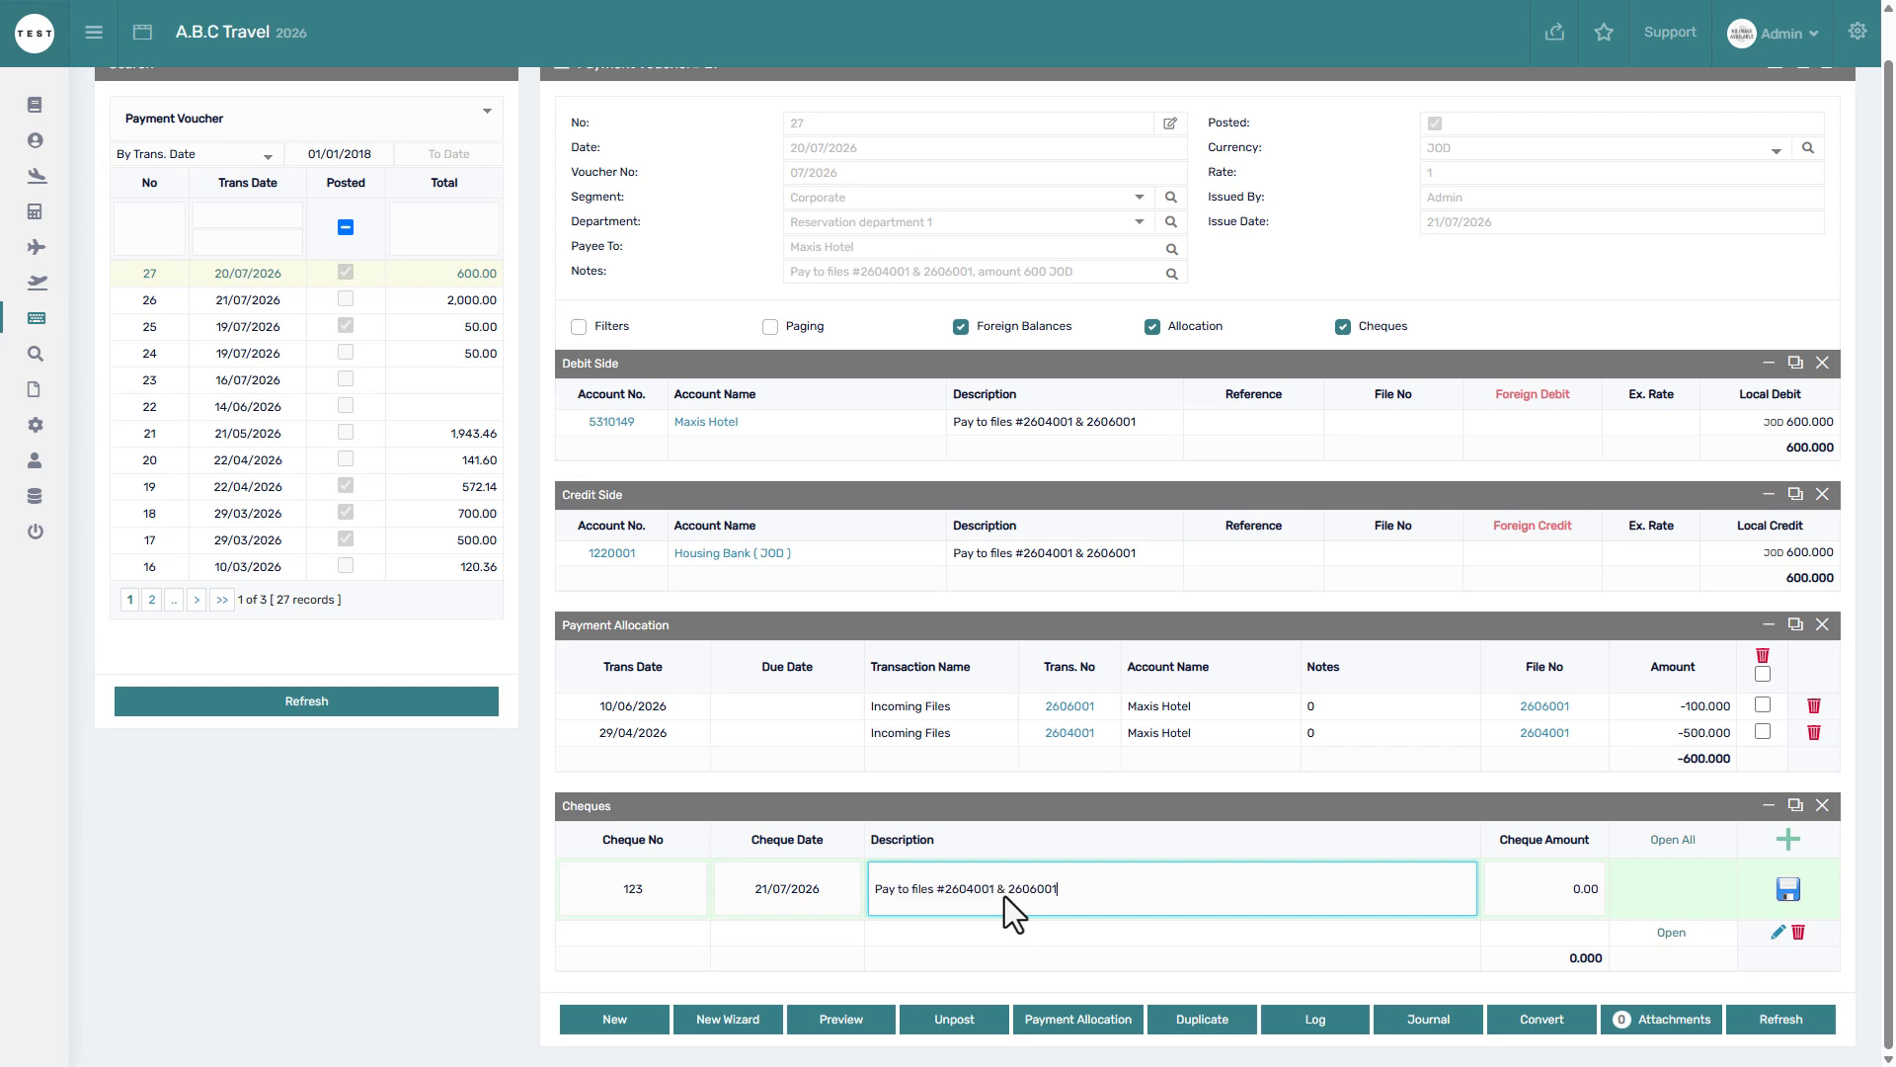
pyautogui.click(1550, 903)
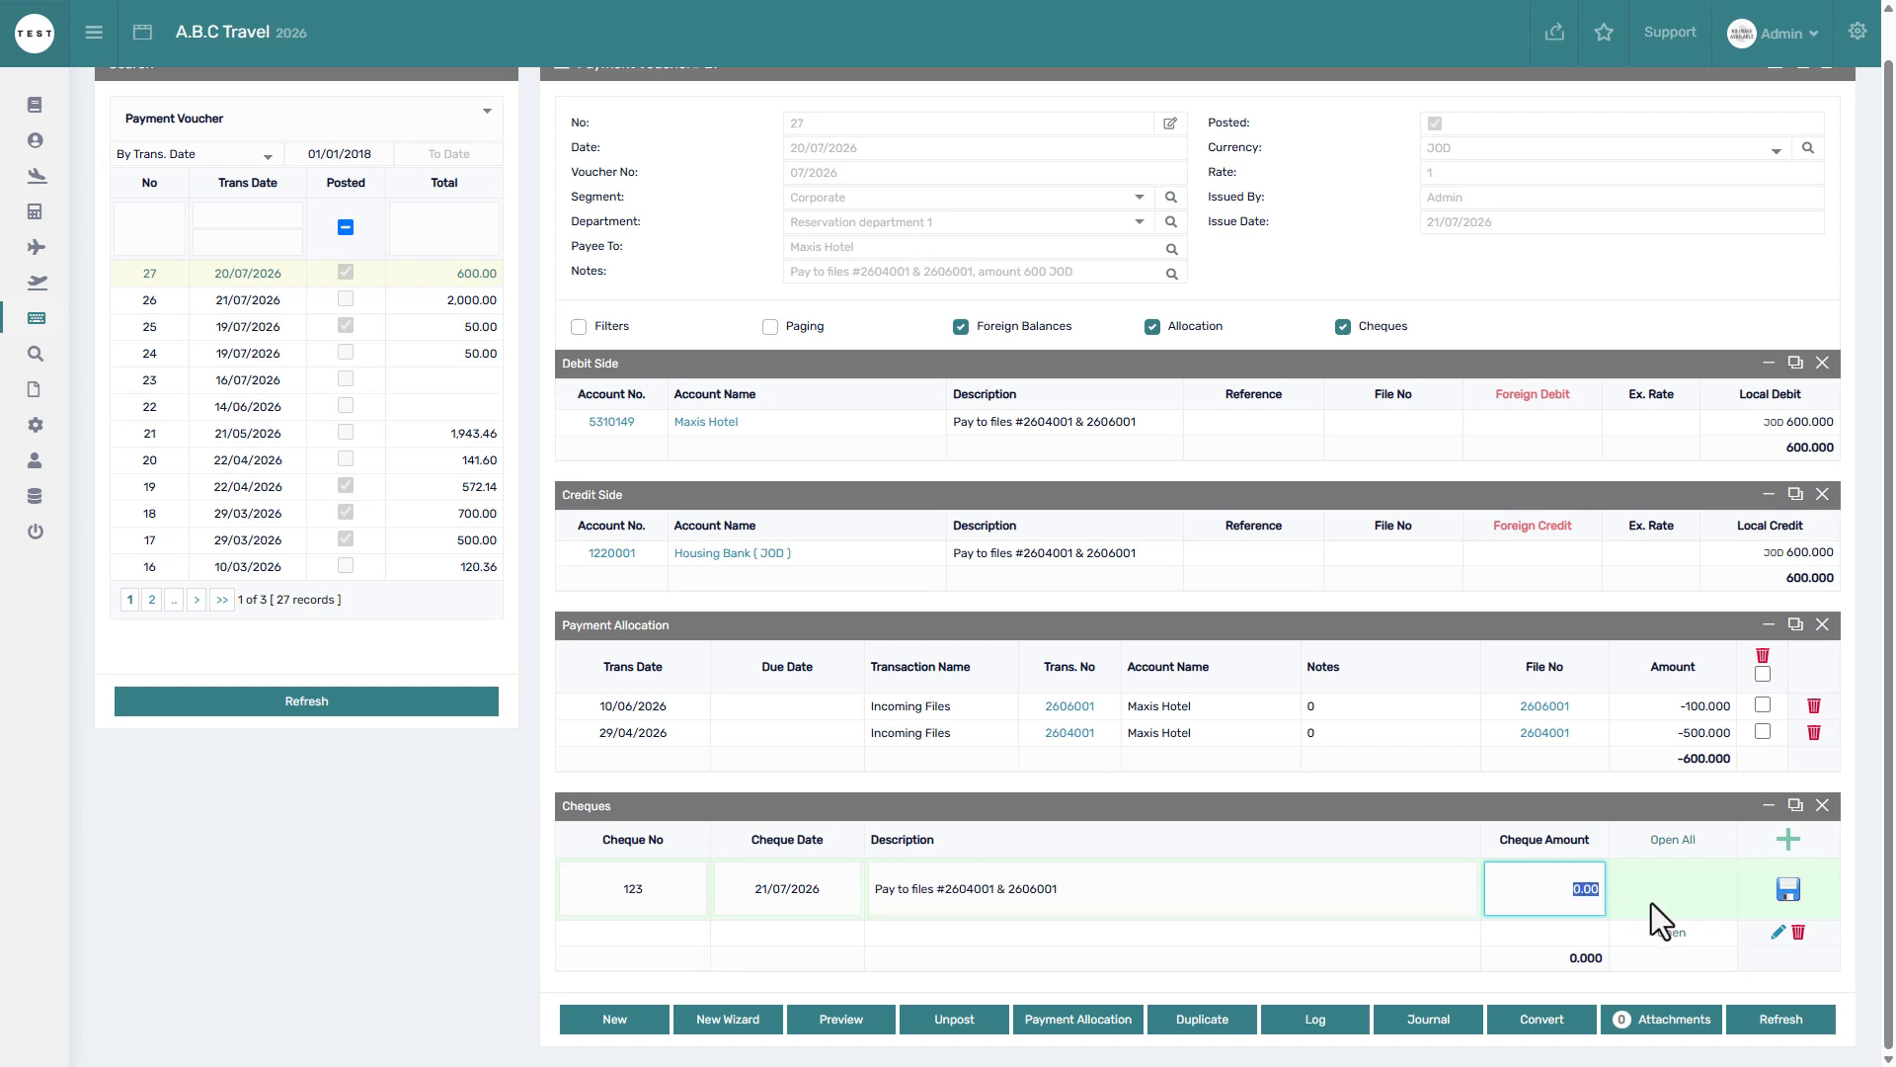
pyautogui.write('600')
pyautogui.click(1788, 887)
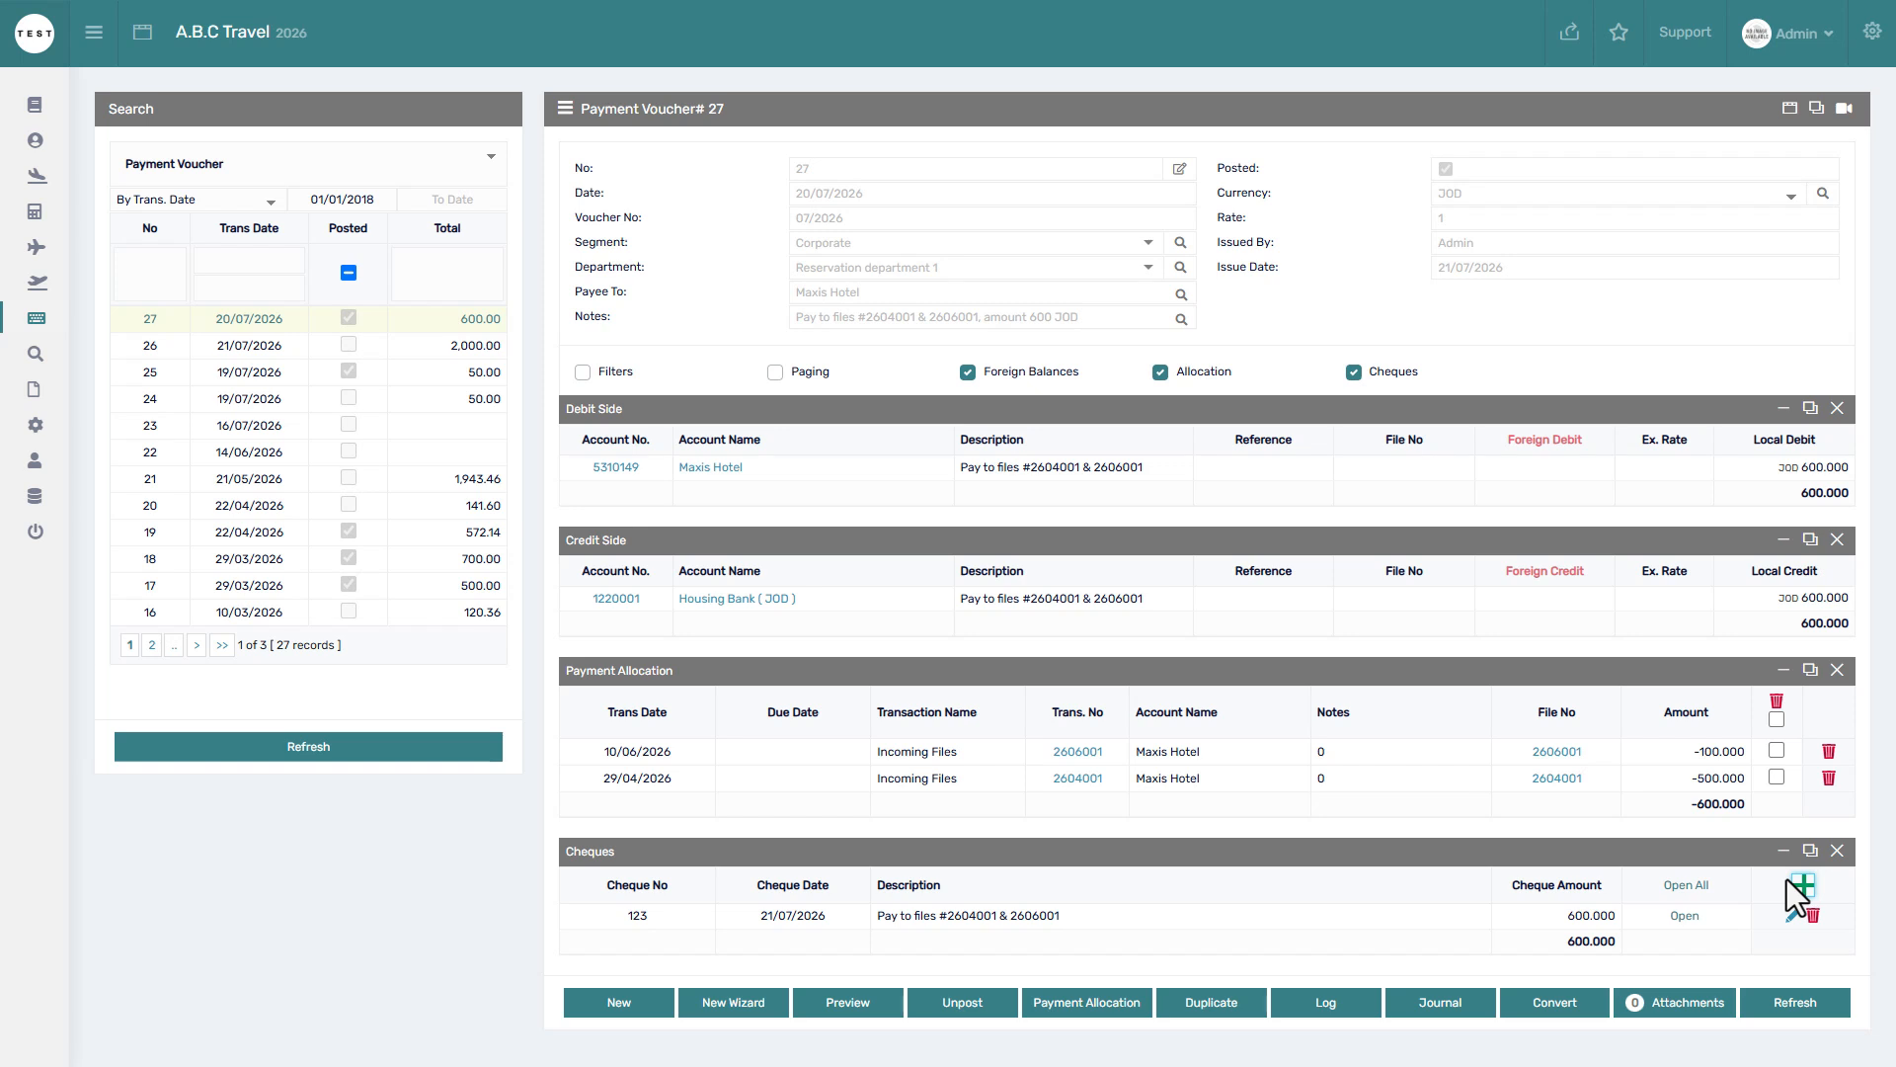
# Open cheque 123 to view its details and print layout, and return to payment voucher 27
pyautogui.click(1685, 916)
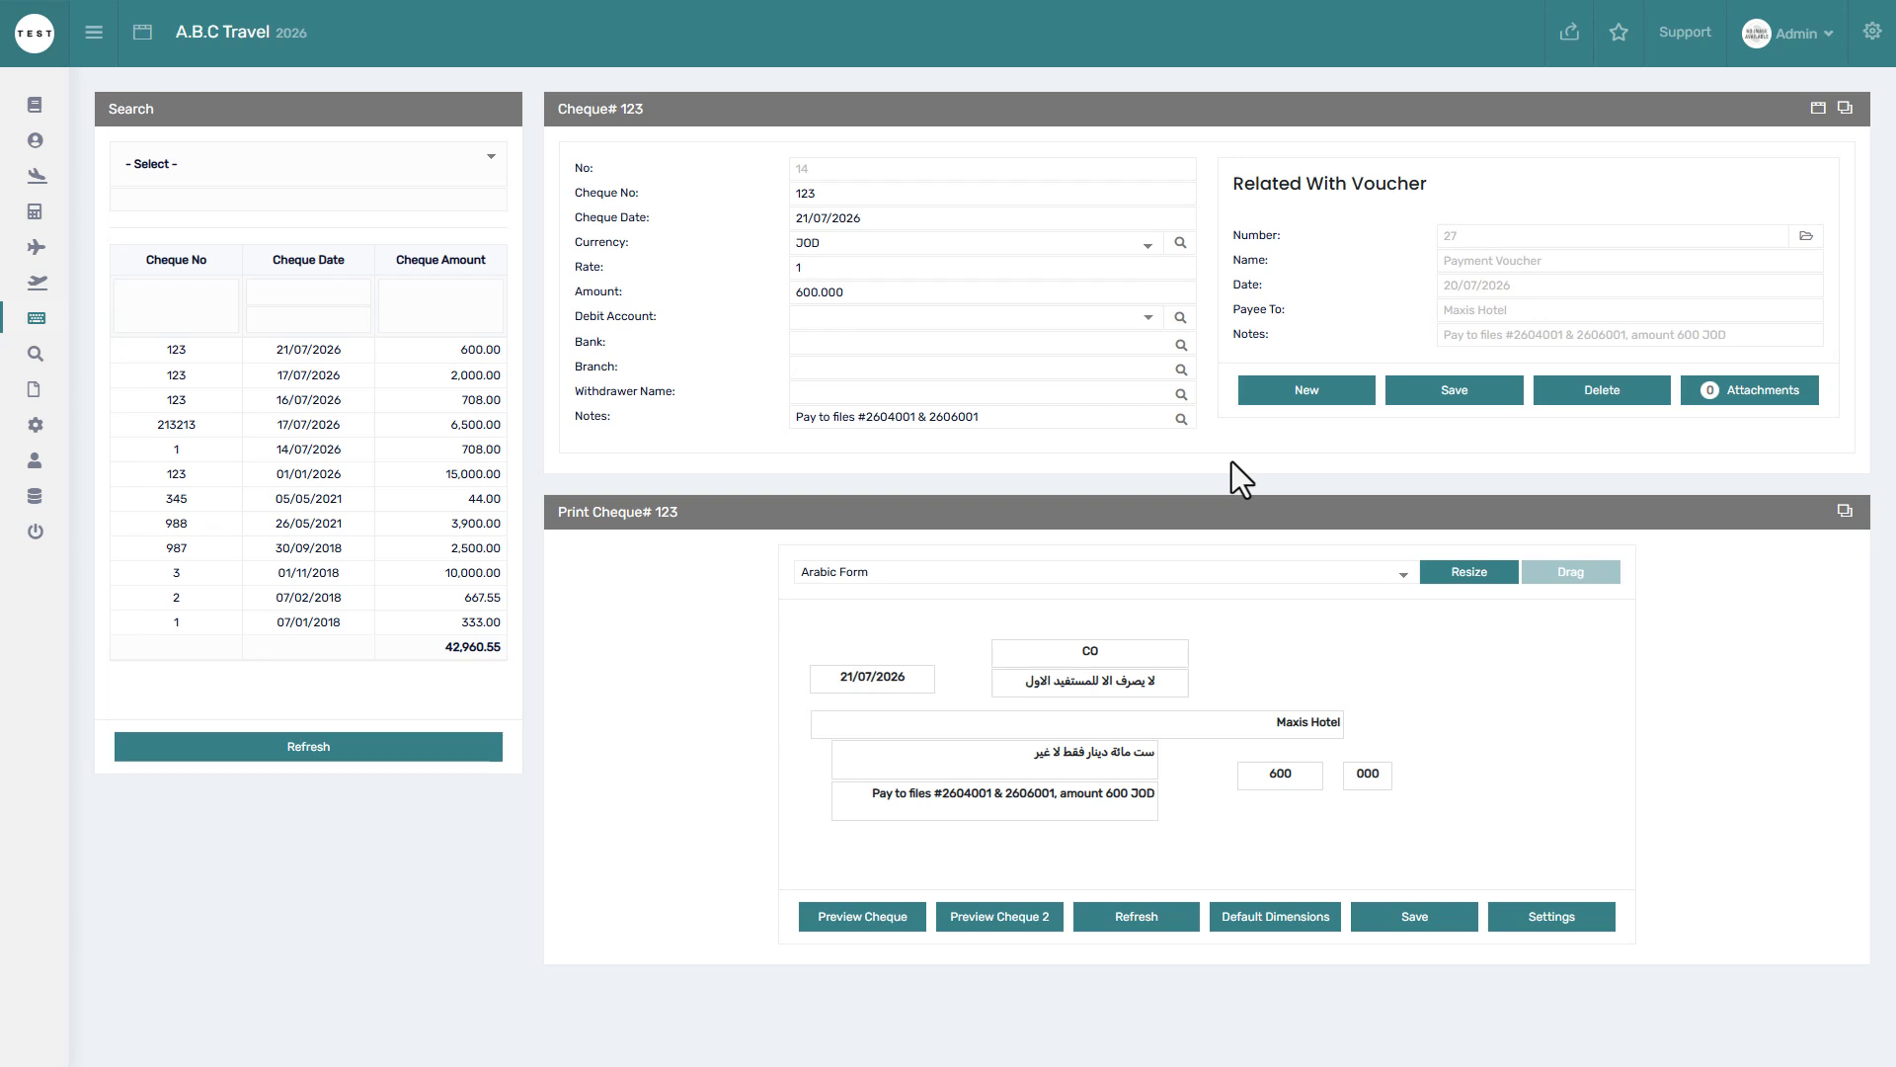
pyautogui.hotkey('ctrl', 'w')
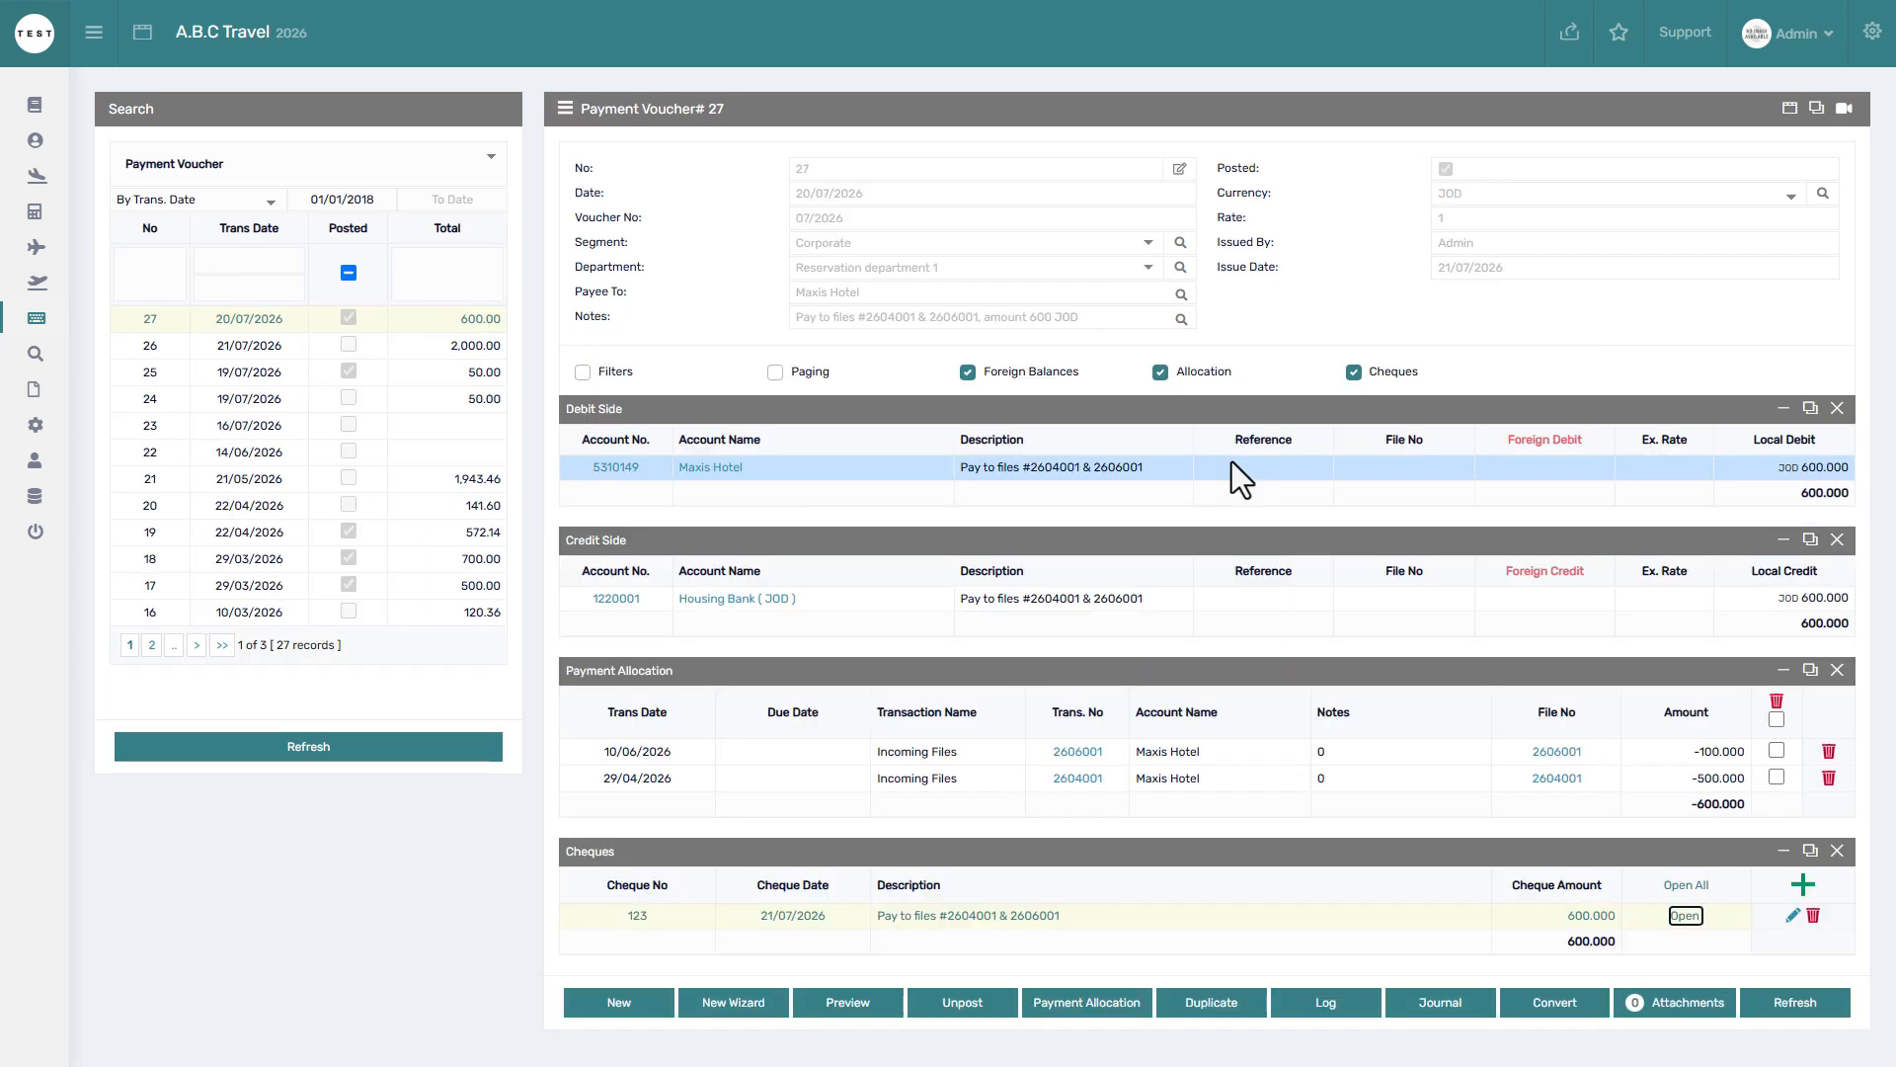
pyautogui.click(537, 853)
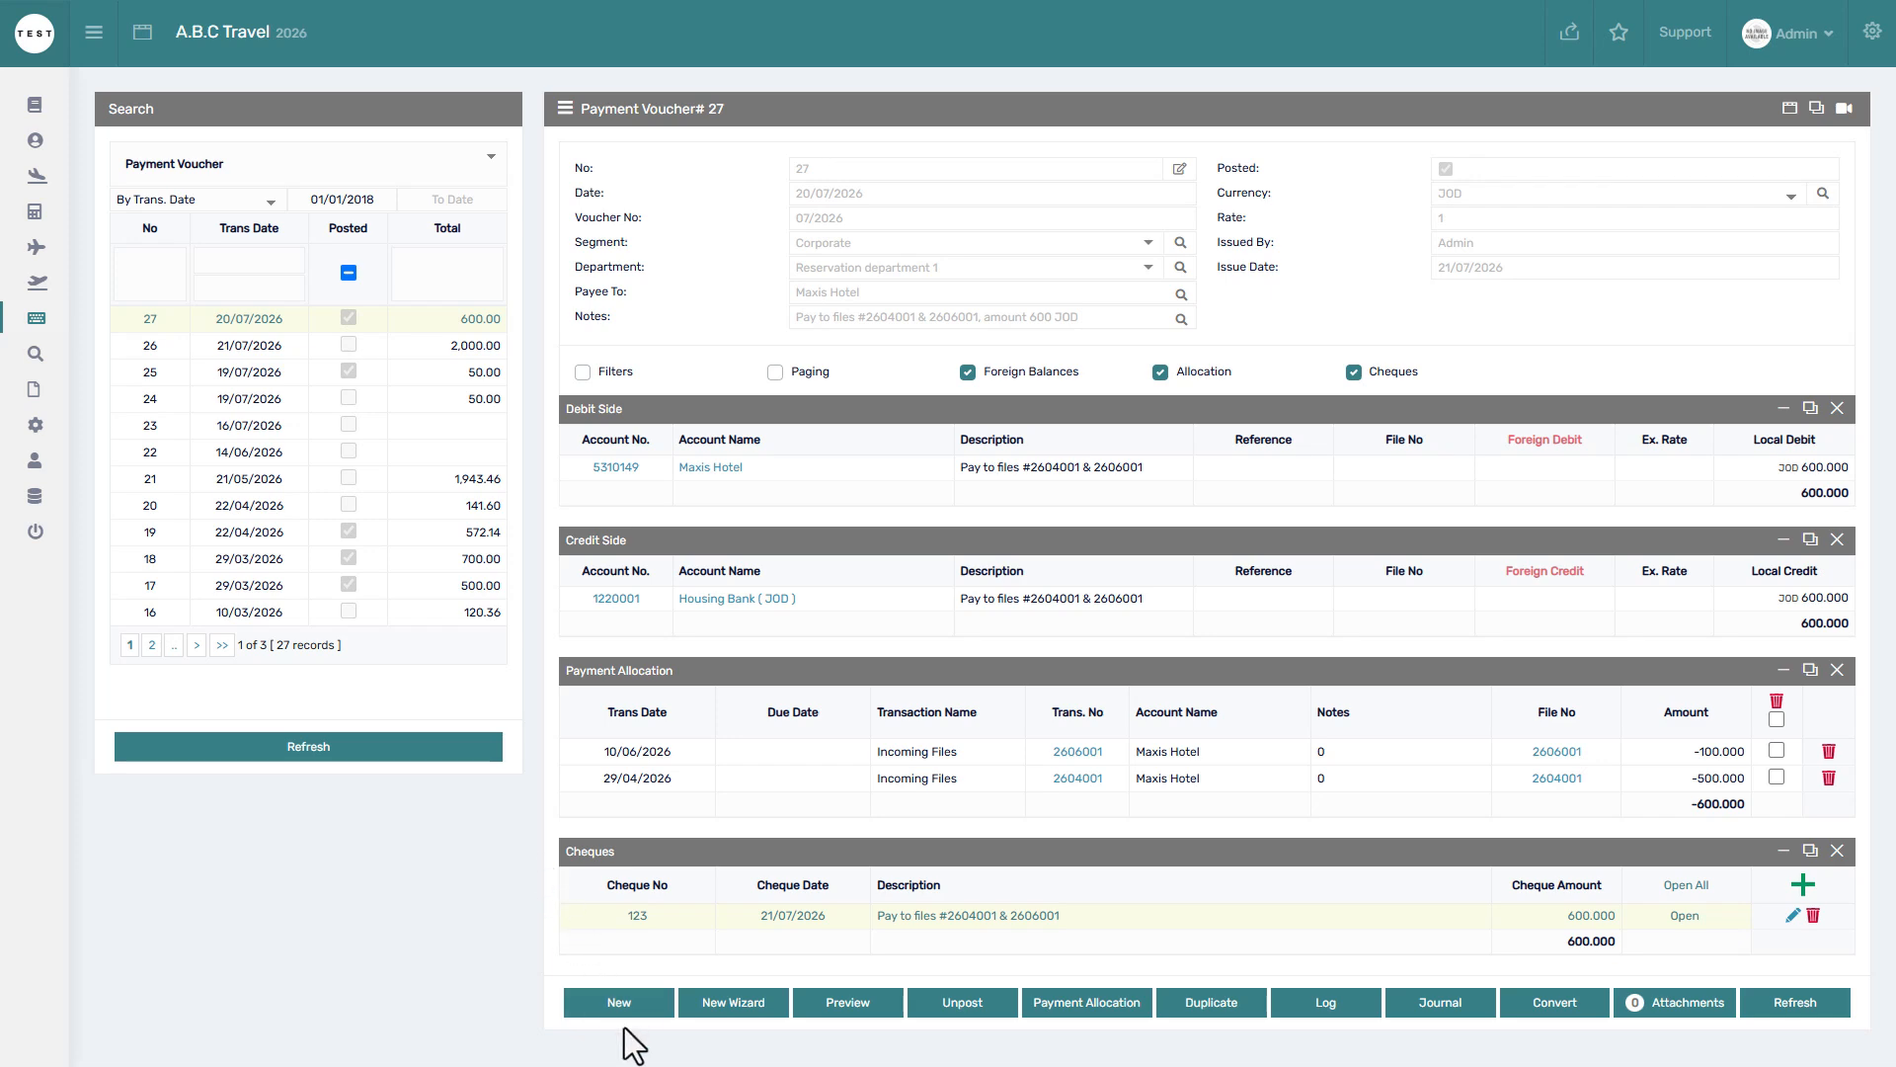
# Open the new payment voucher wizard to view its voucher and cheque options, and close it without saving
pyautogui.click(743, 1008)
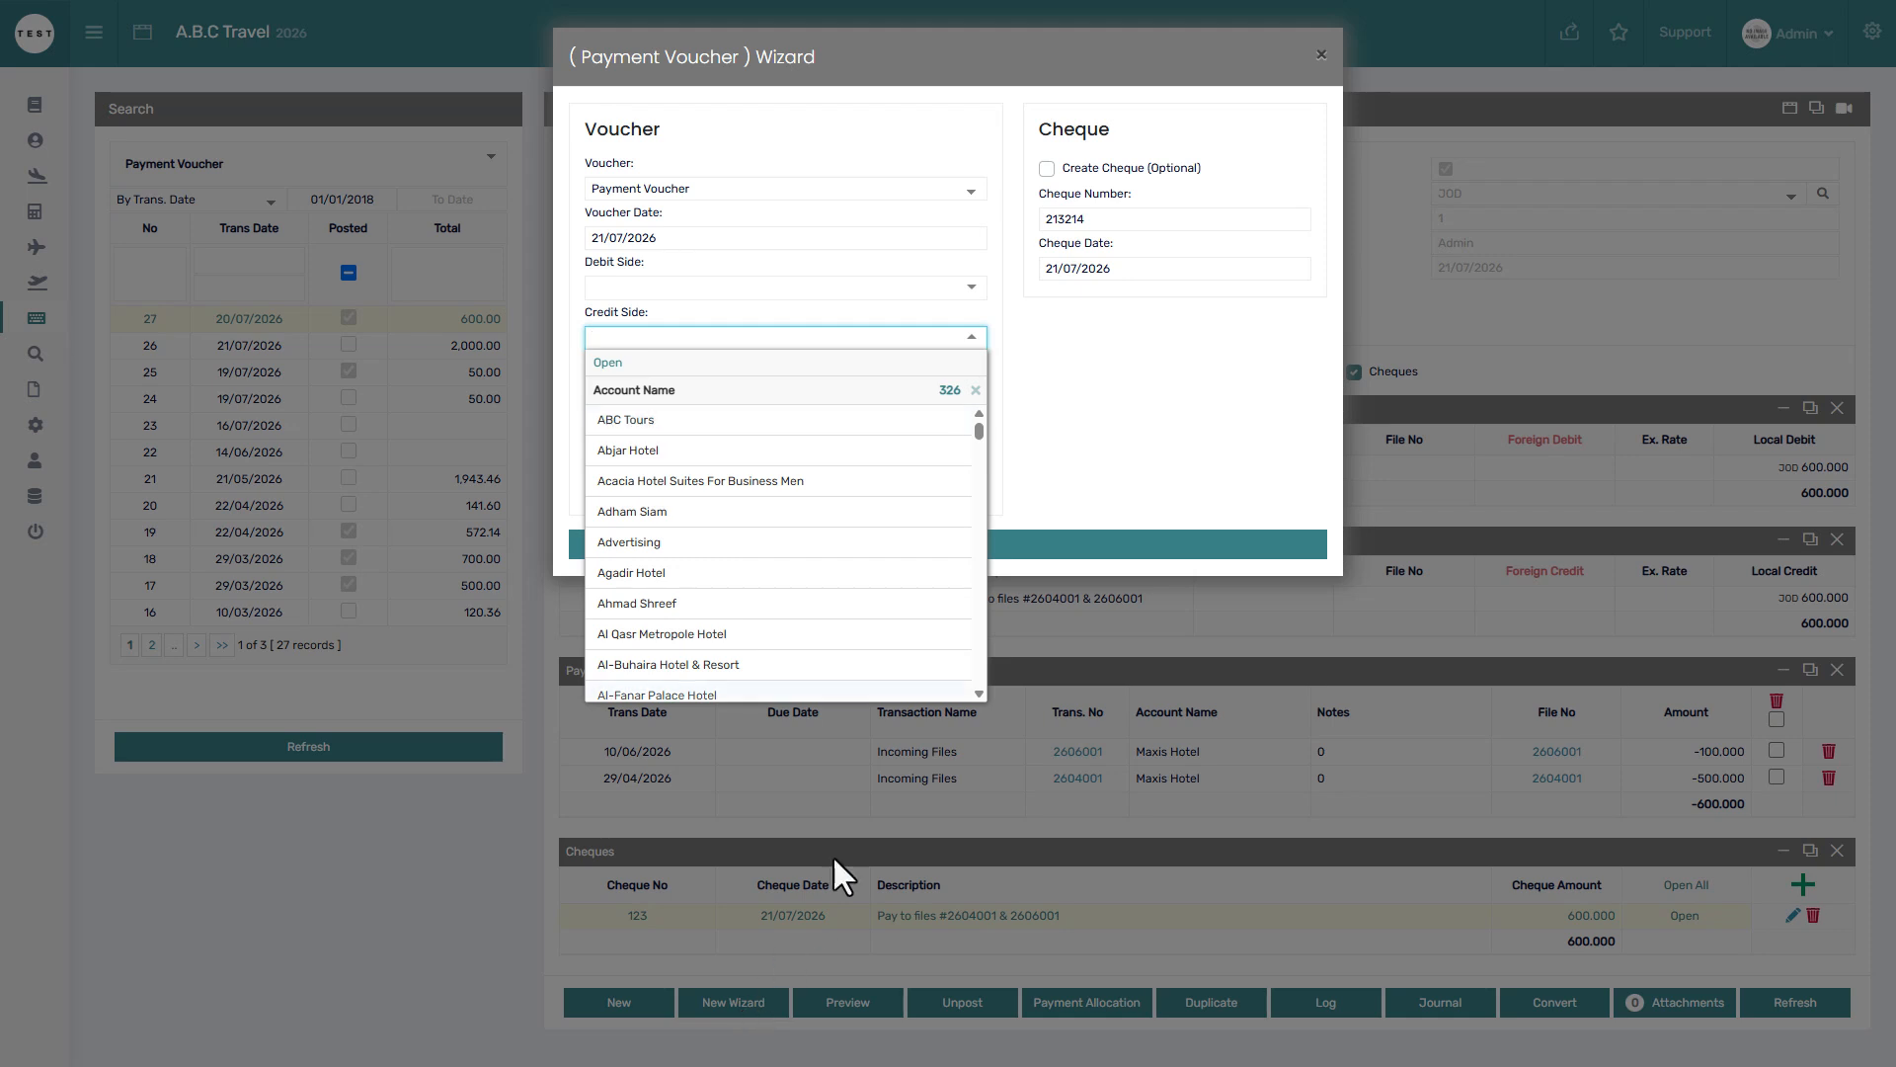
pyautogui.click(1086, 445)
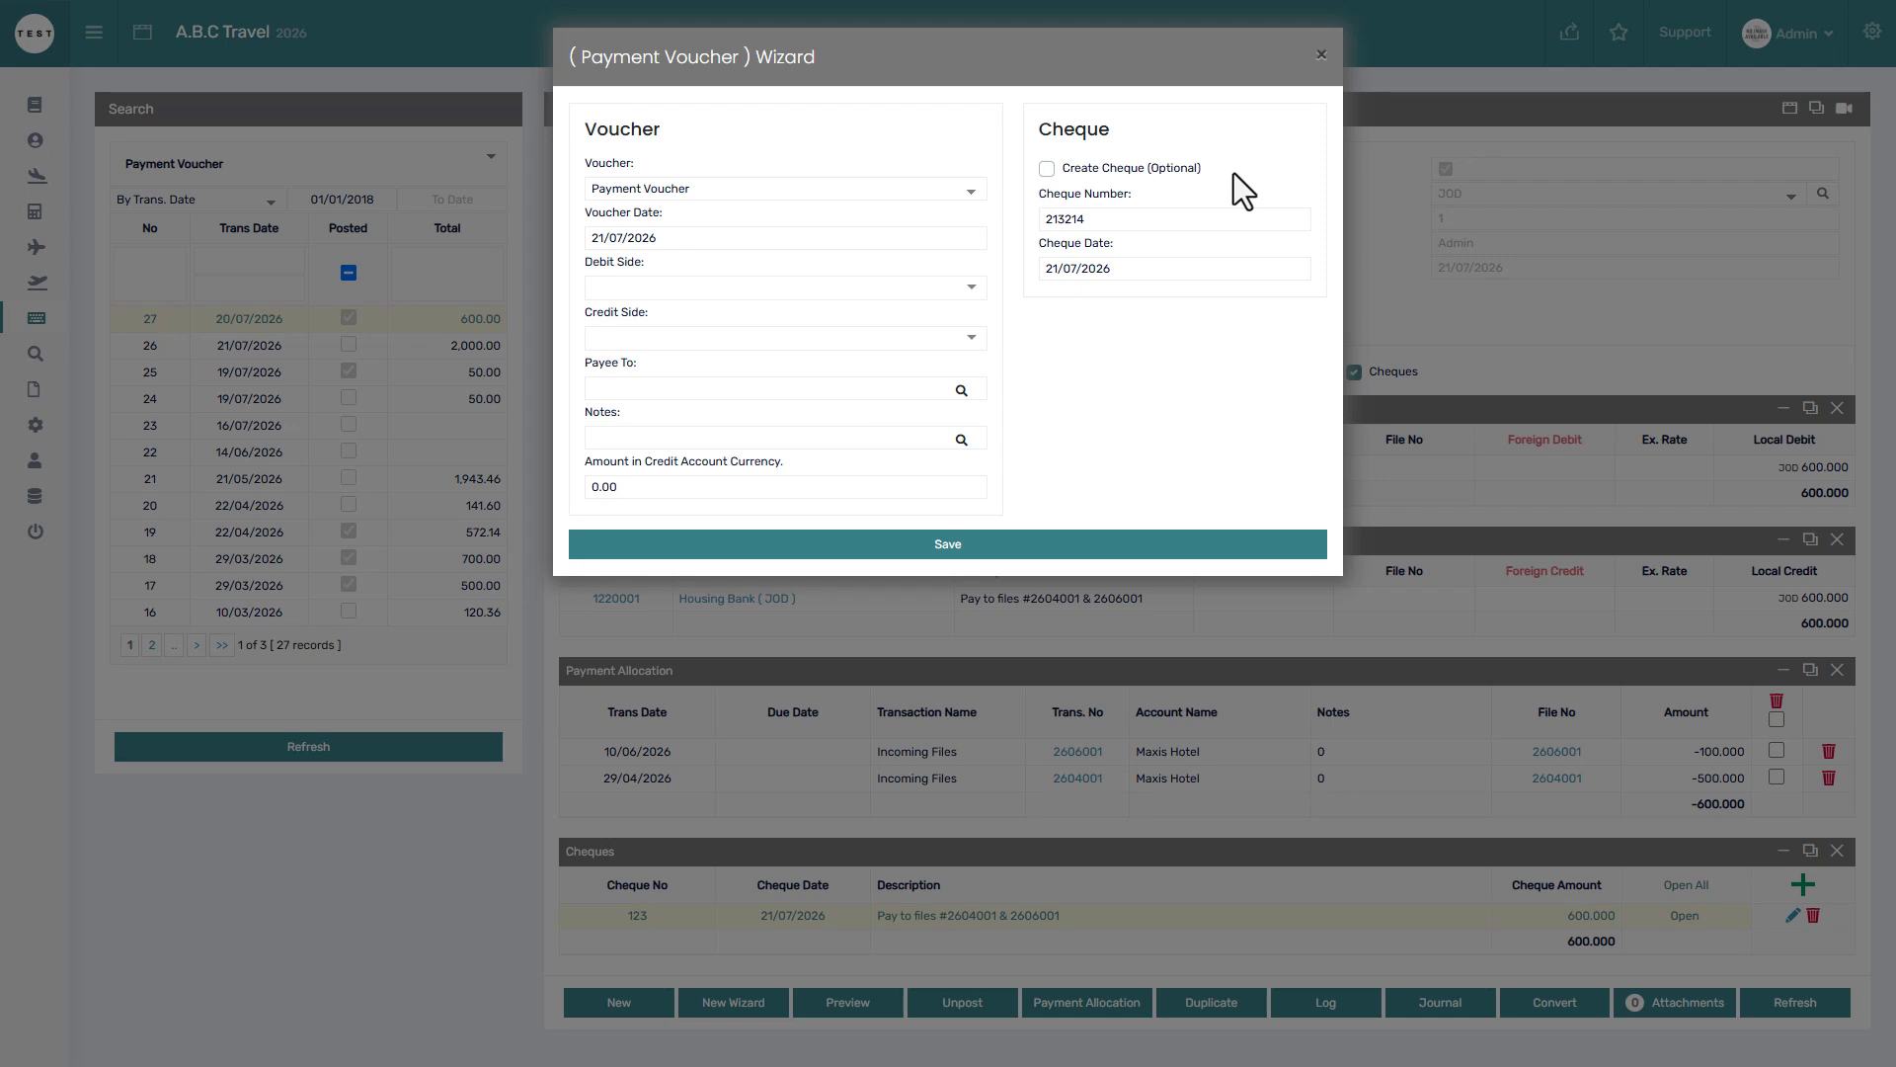
pyautogui.click(1396, 294)
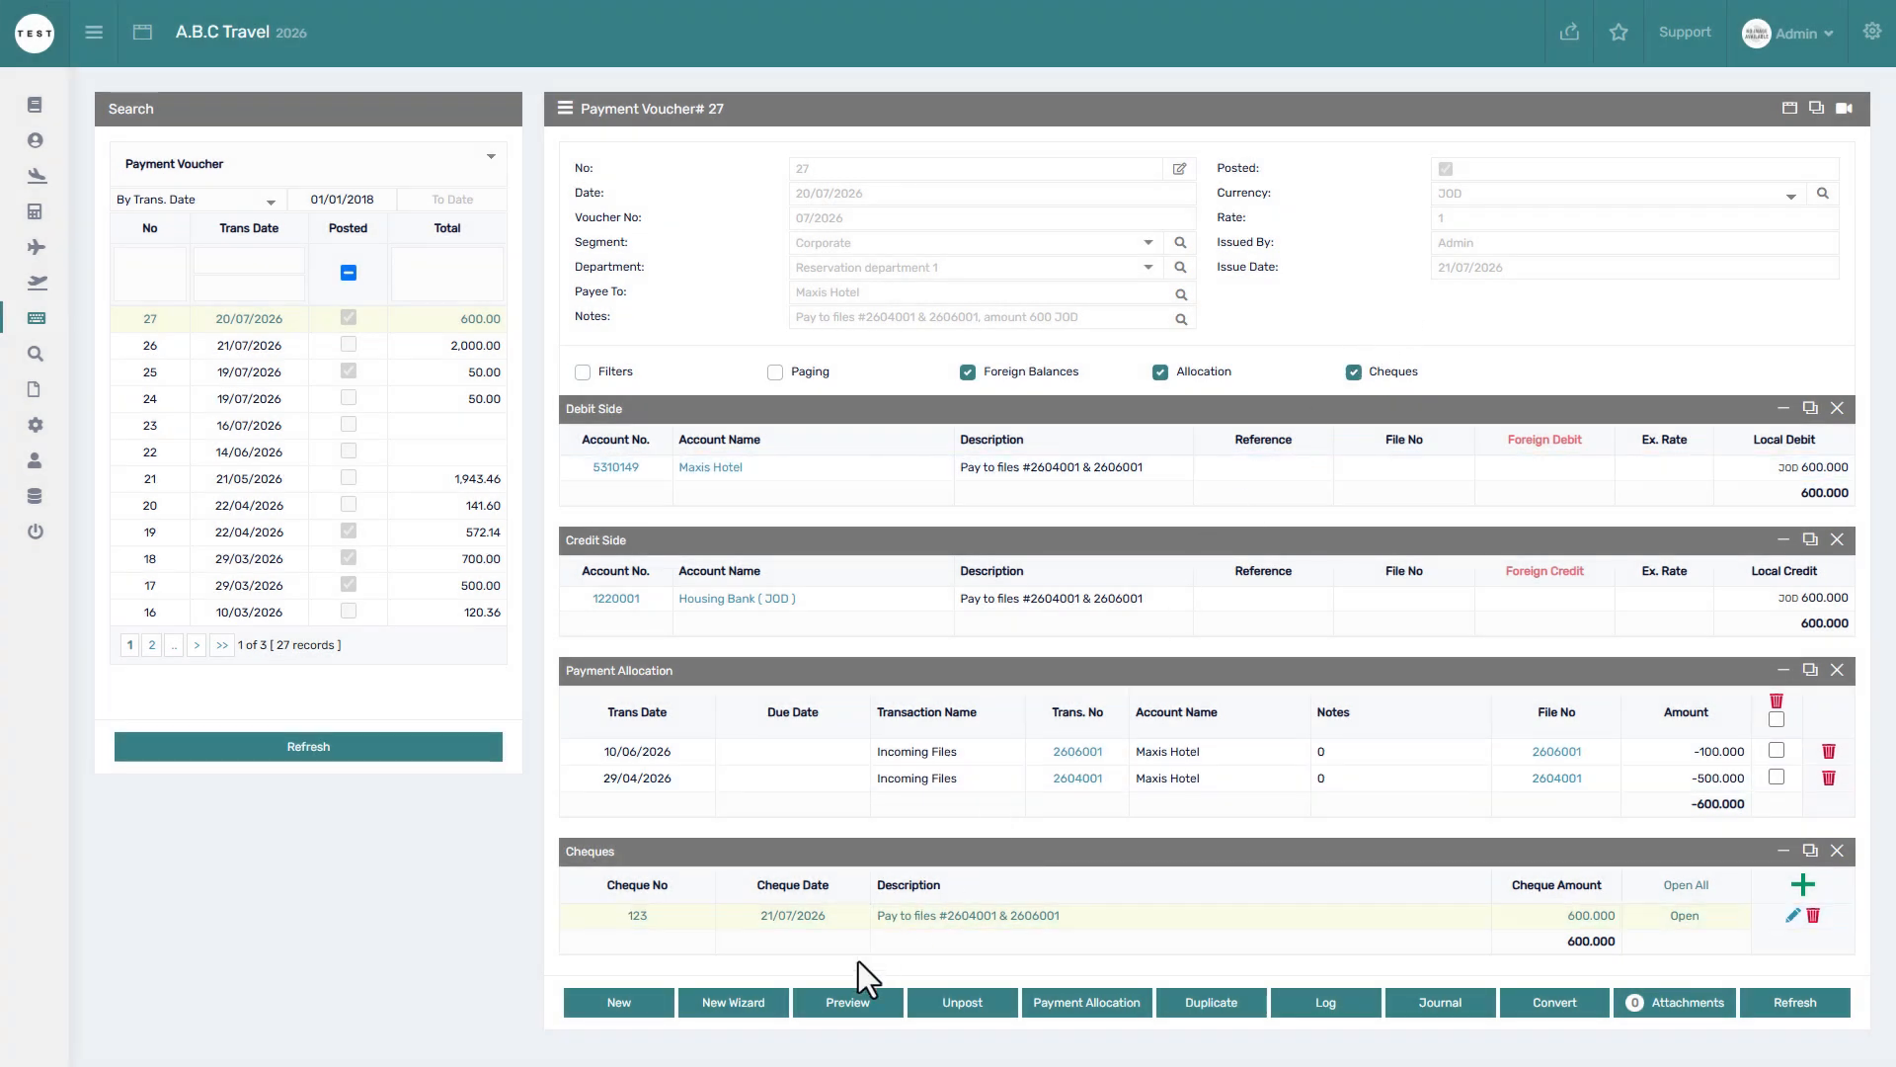
# Unpost payment voucher 27
pyautogui.click(940, 1006)
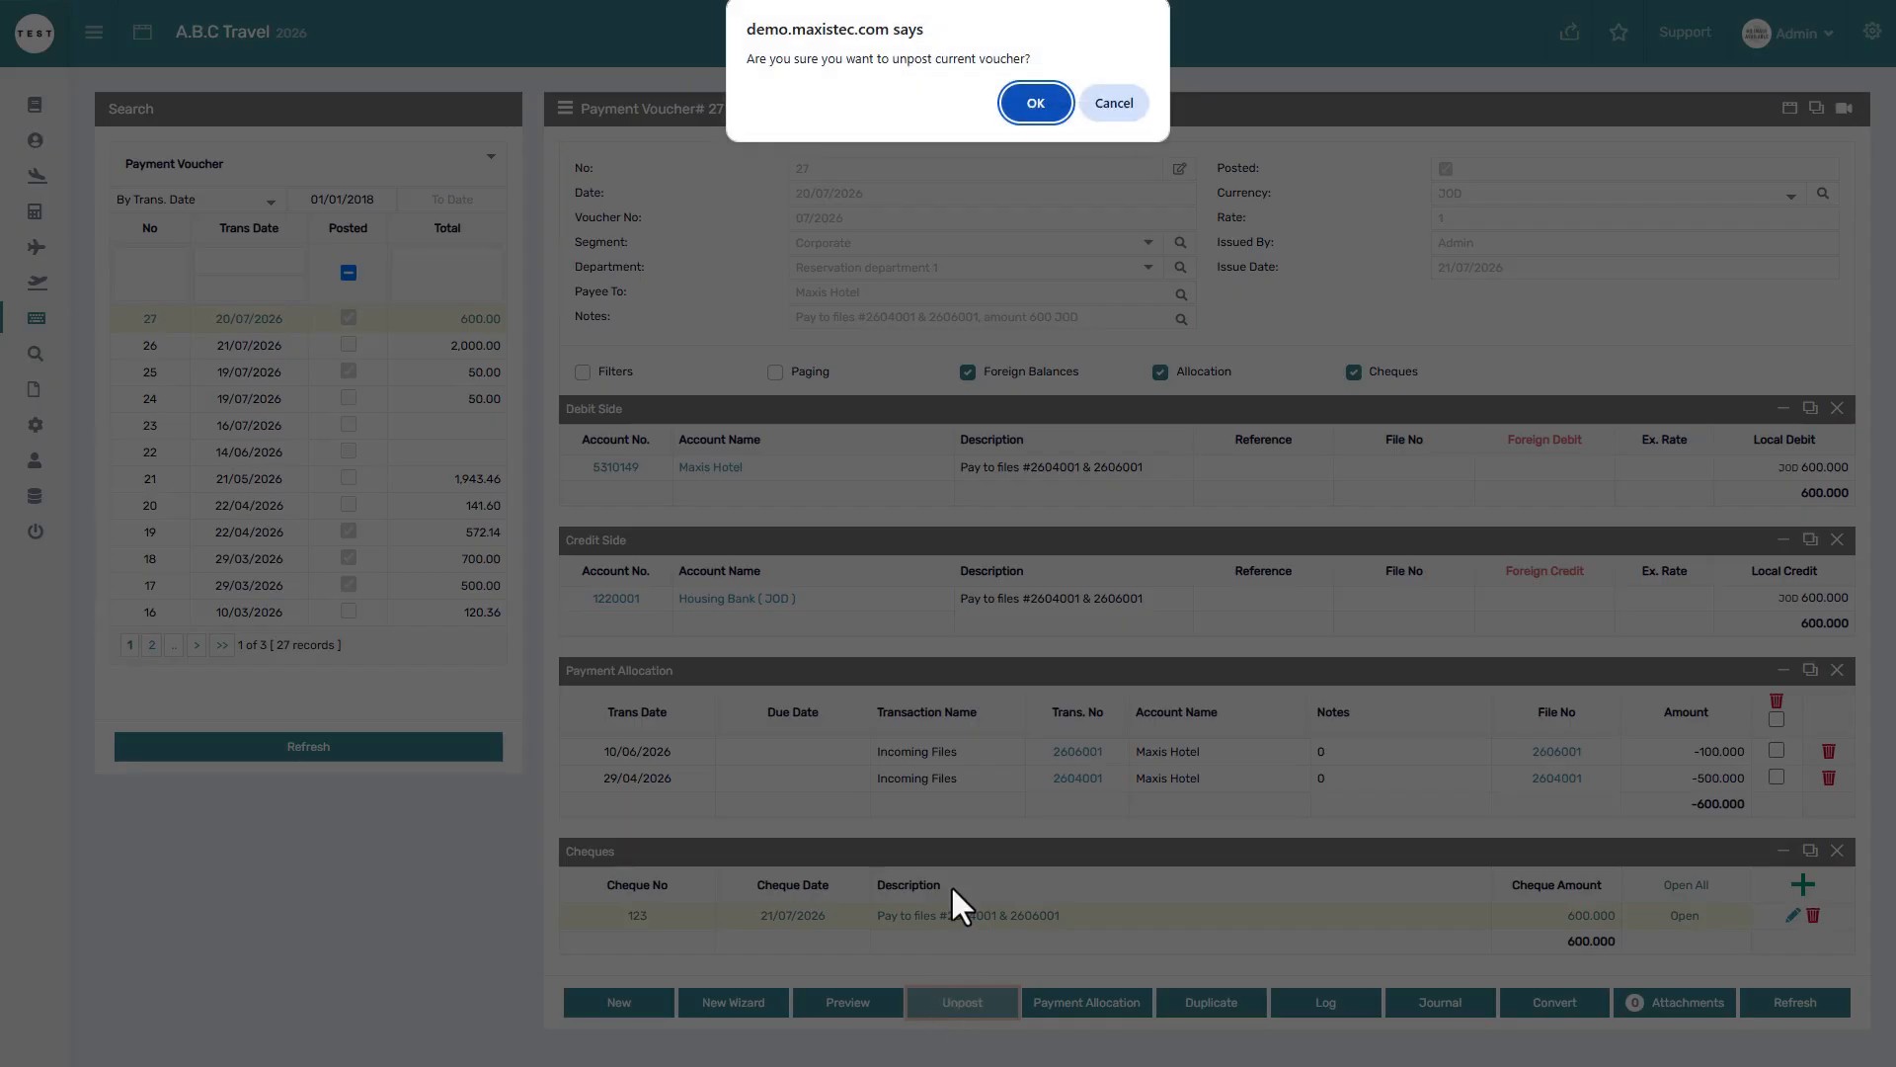
pyautogui.click(1035, 103)
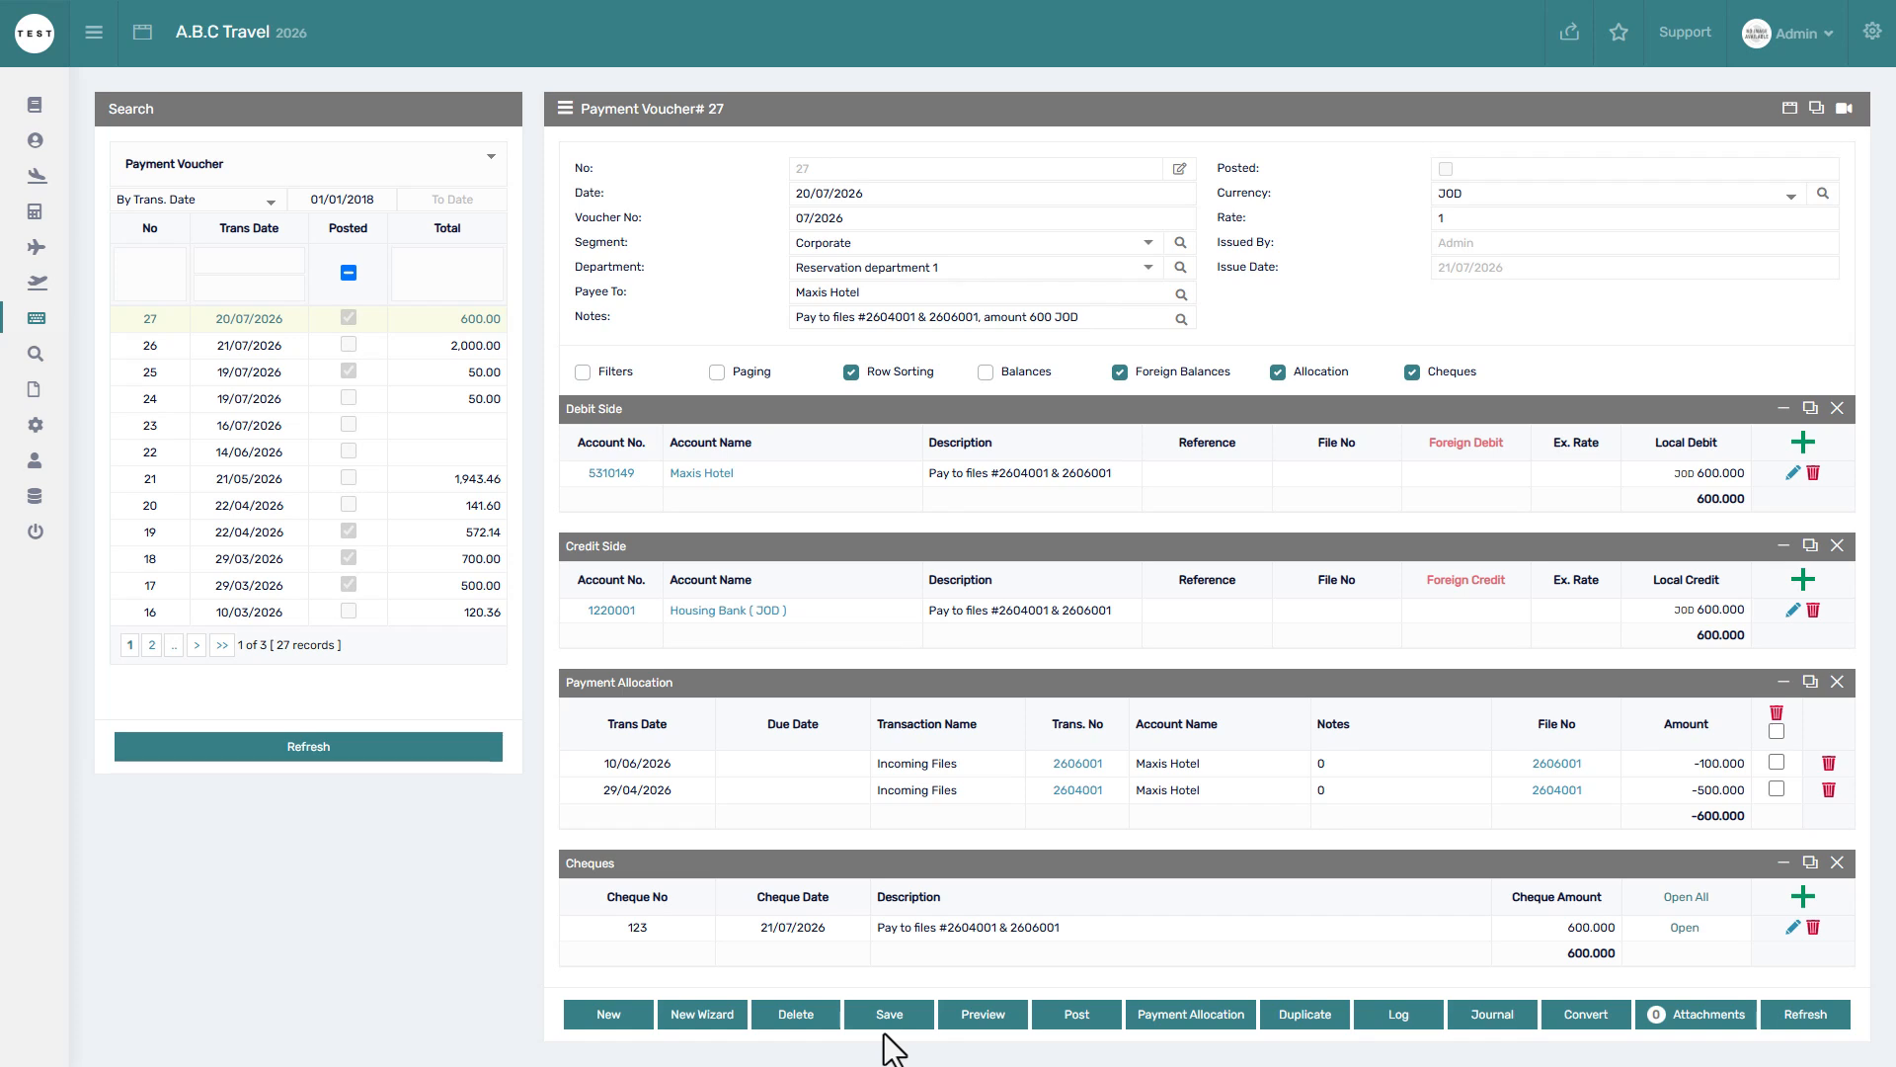
# Preview voucher 27 full screen with Debit & Credit, allocation and cheques shown, review the printout, and return to the voucher
pyautogui.click(993, 1021)
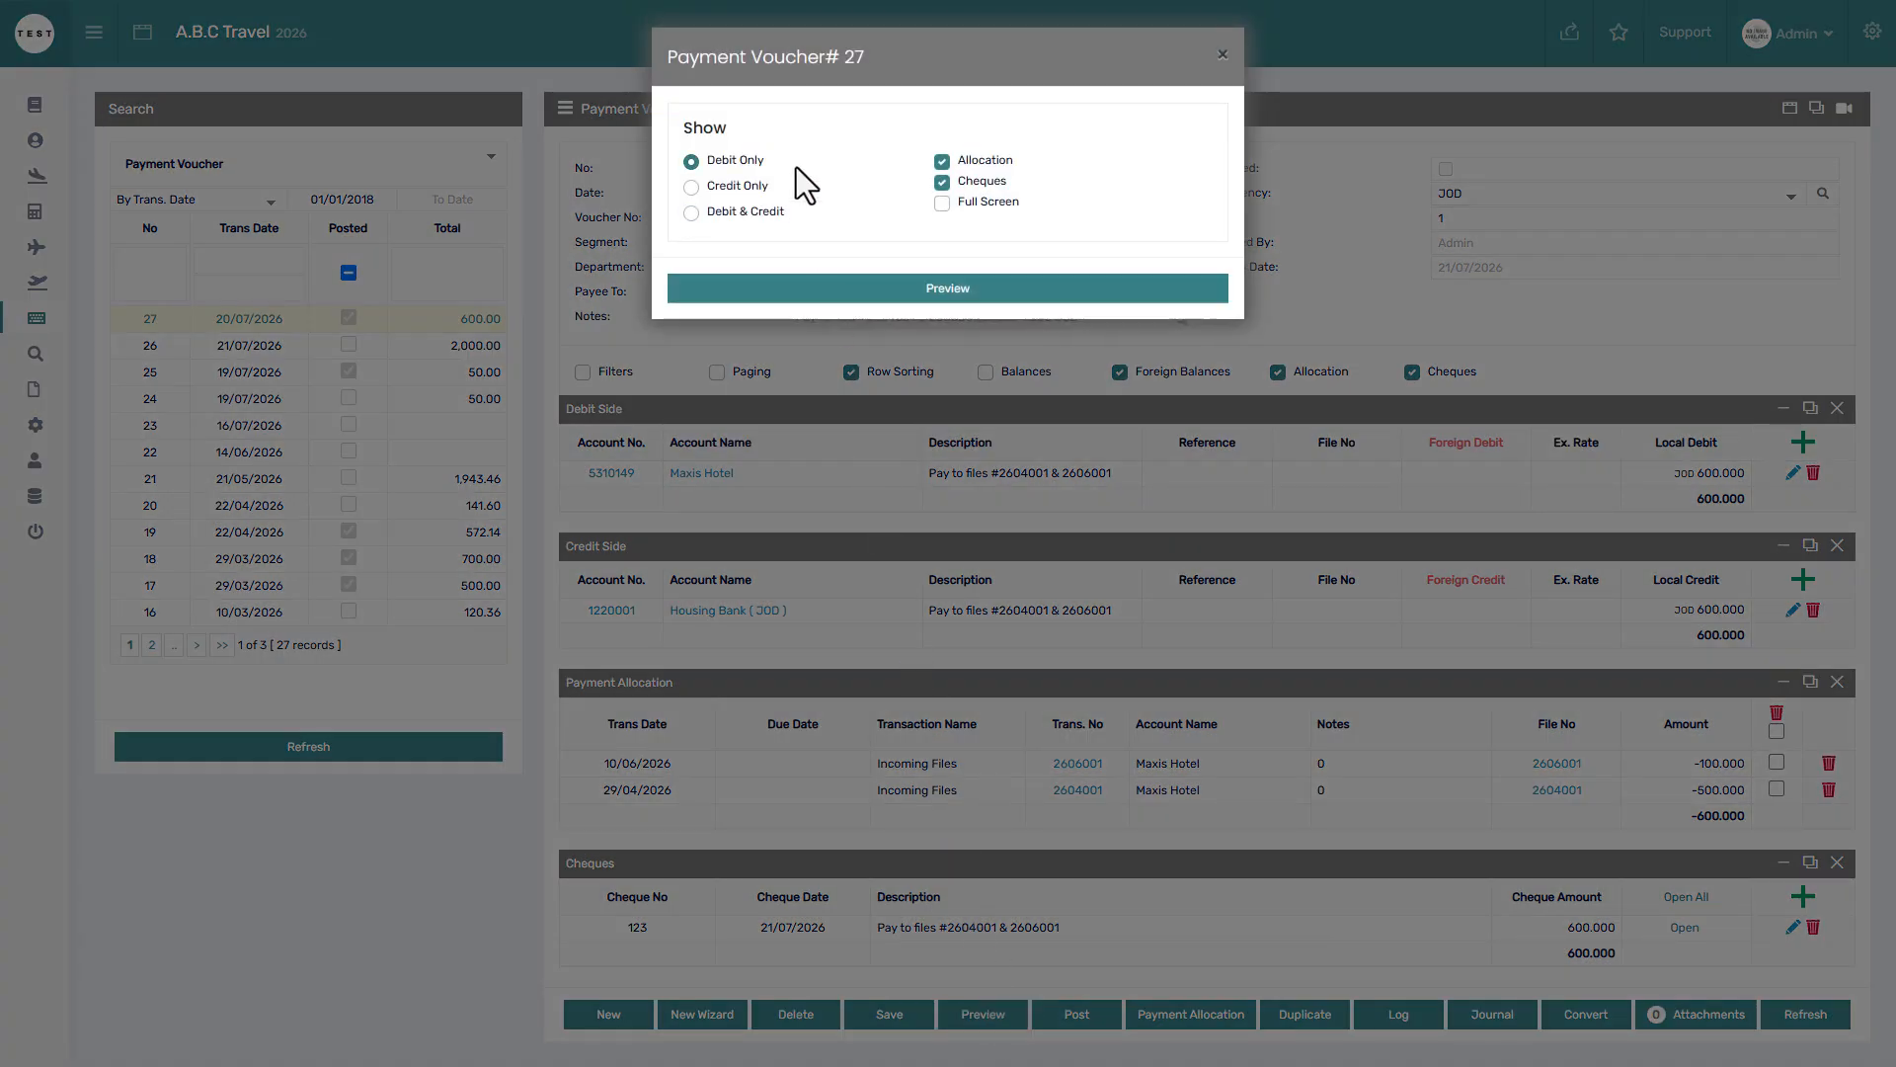
pyautogui.click(751, 191)
pyautogui.click(763, 210)
pyautogui.click(943, 204)
pyautogui.click(952, 288)
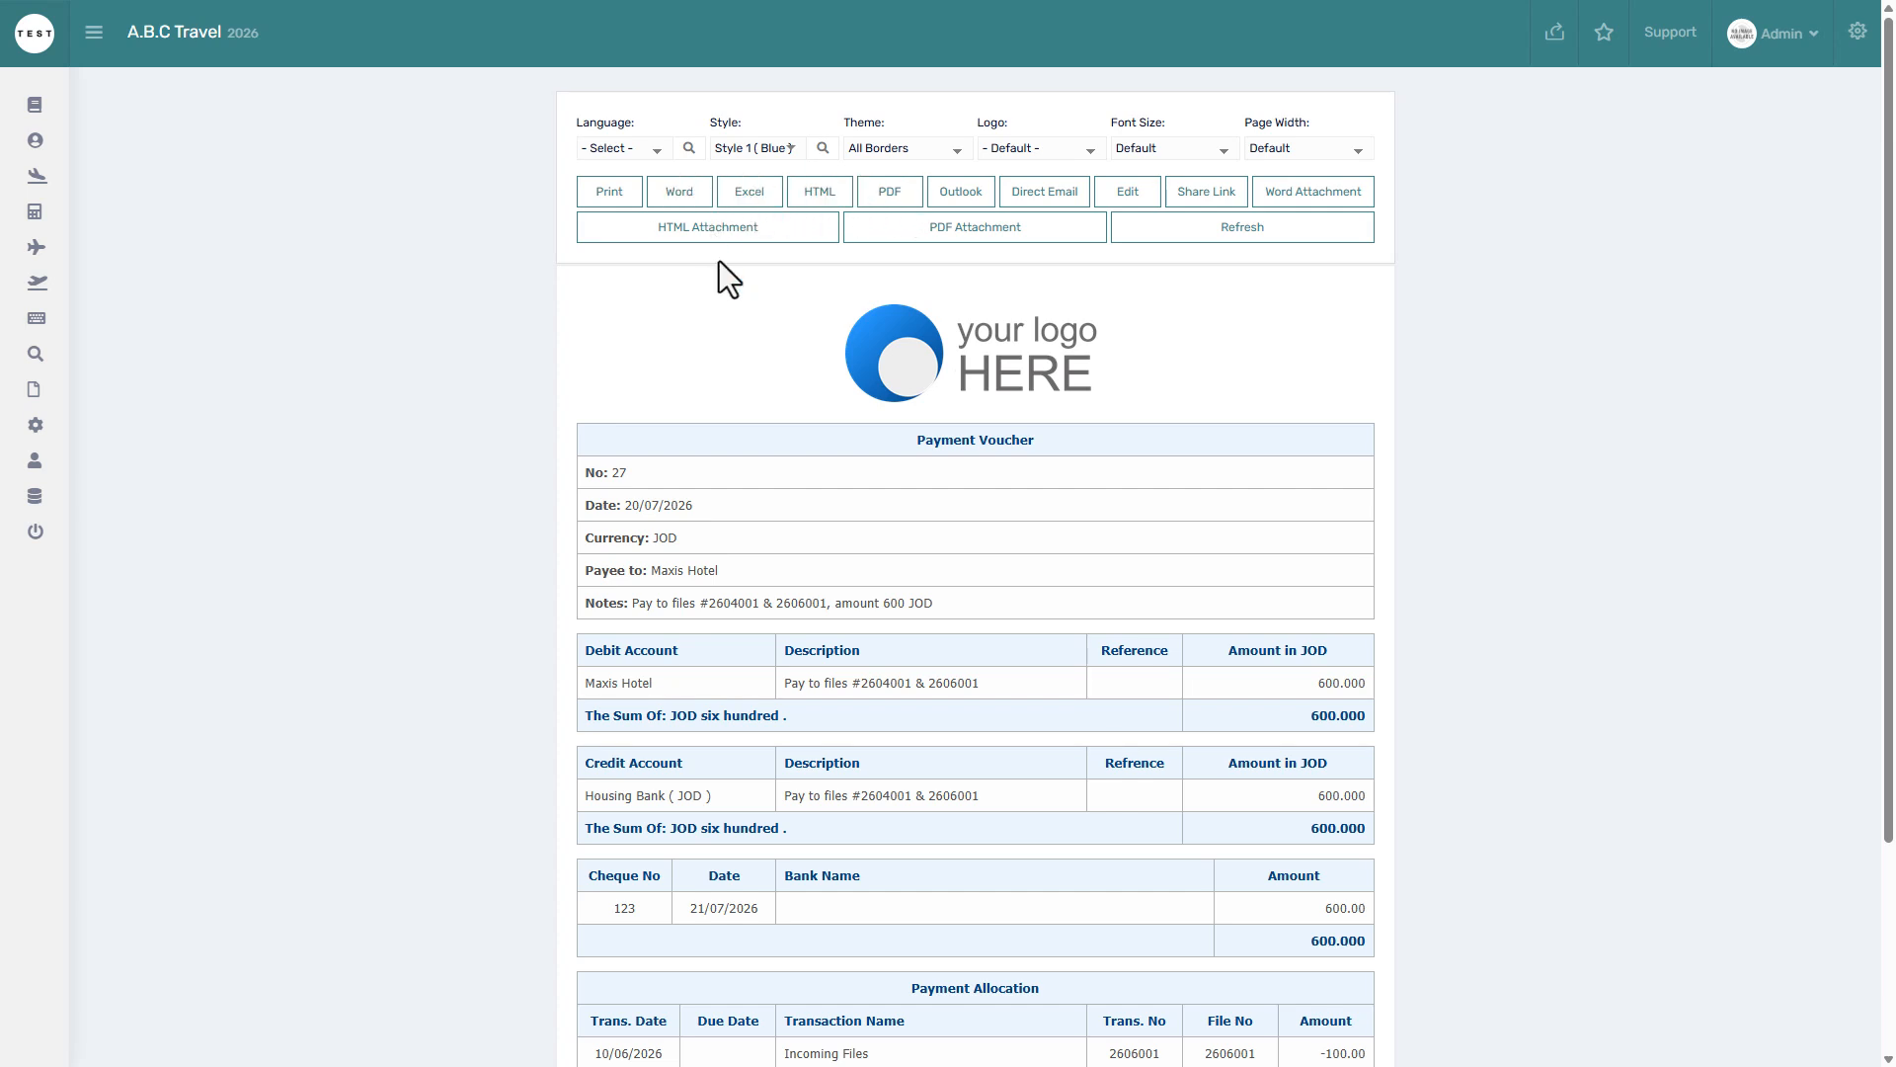
pyautogui.scroll(-3, 711, 267)
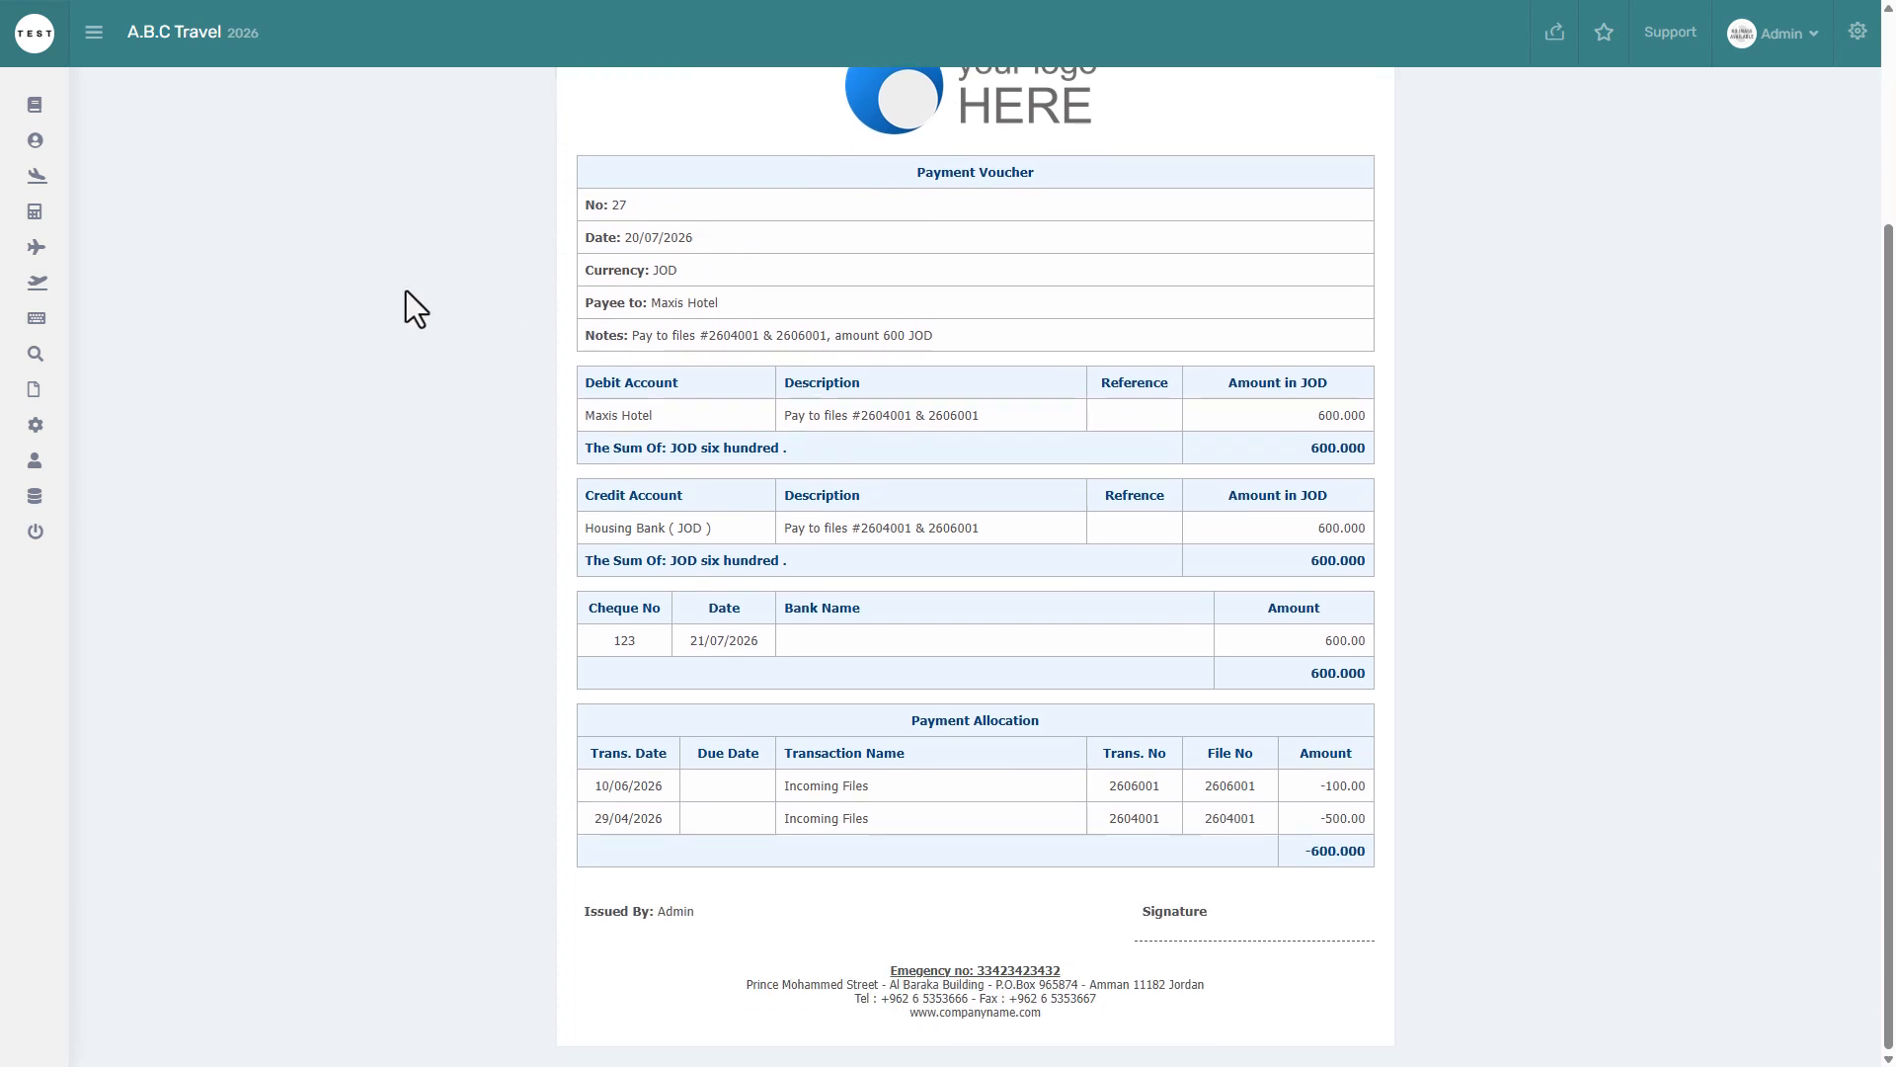
pyautogui.scroll(1, 406, 291)
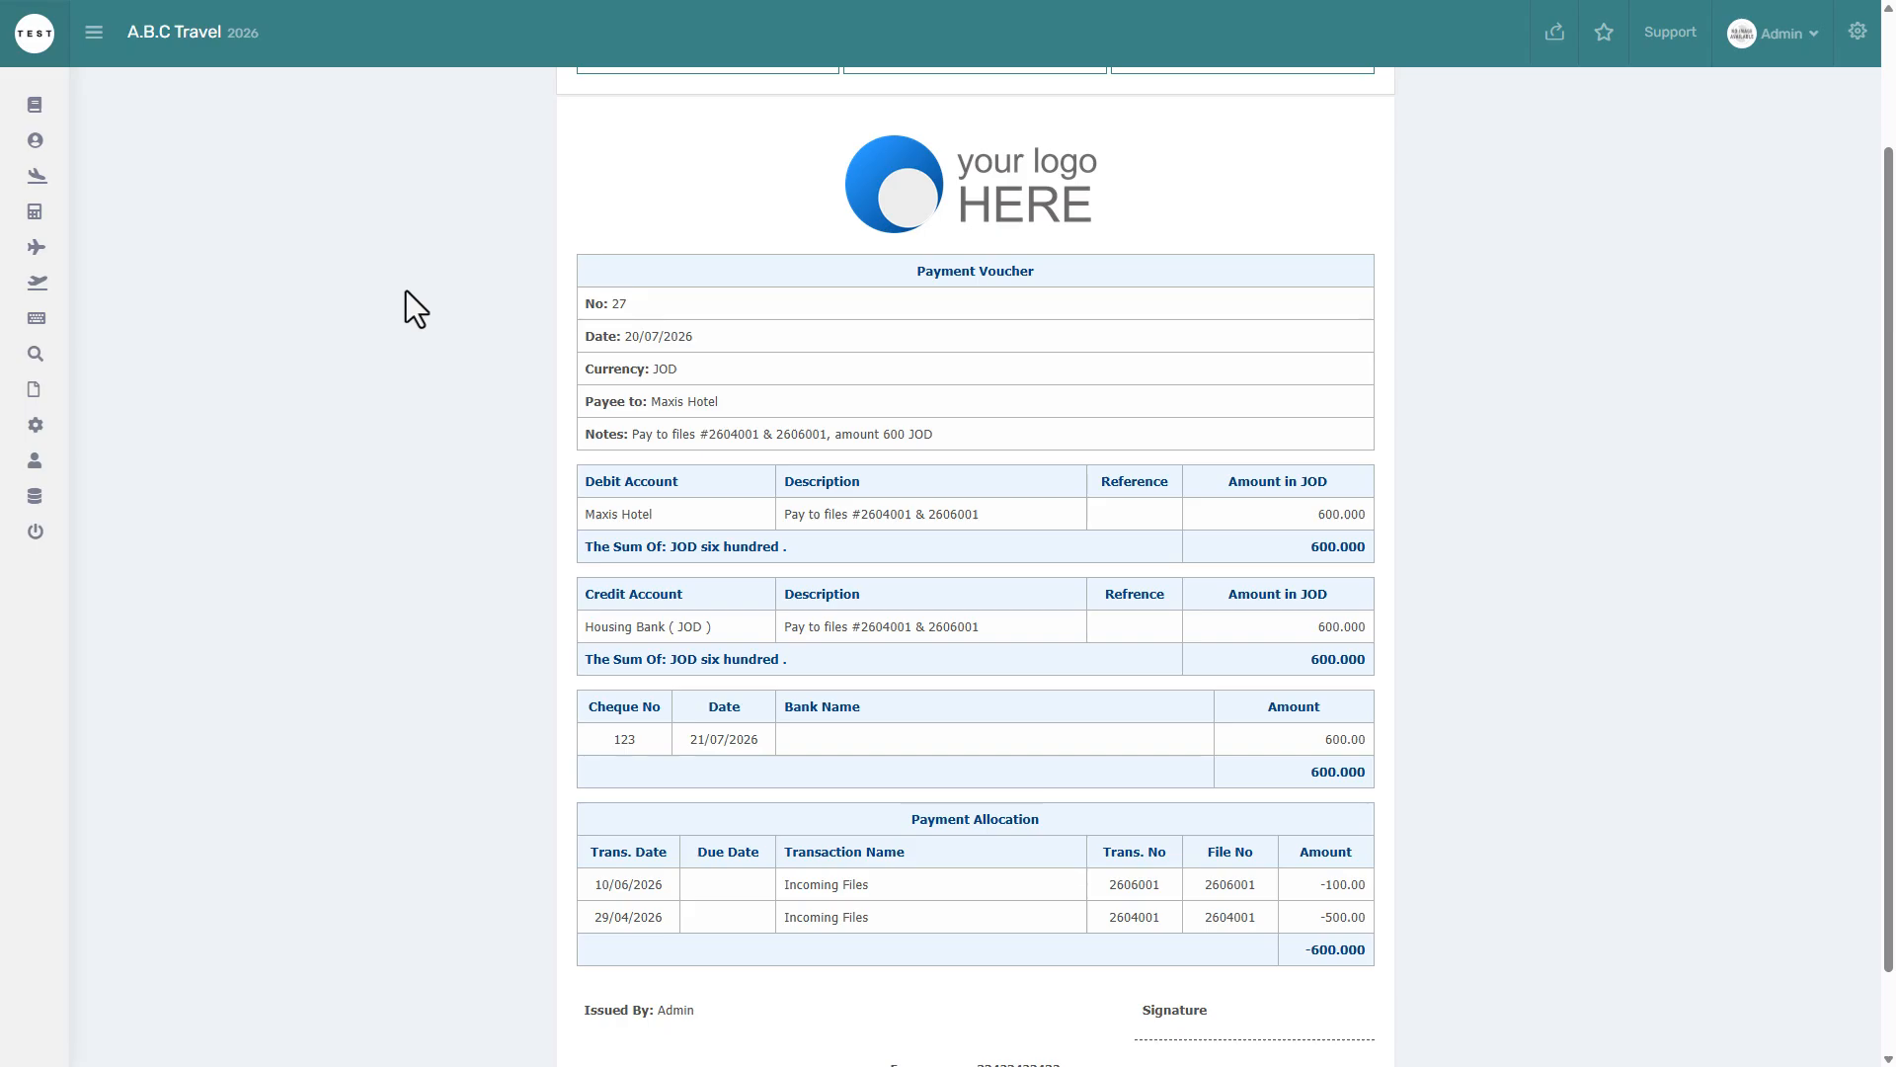
pyautogui.click(406, 291)
pyautogui.click(607, 418)
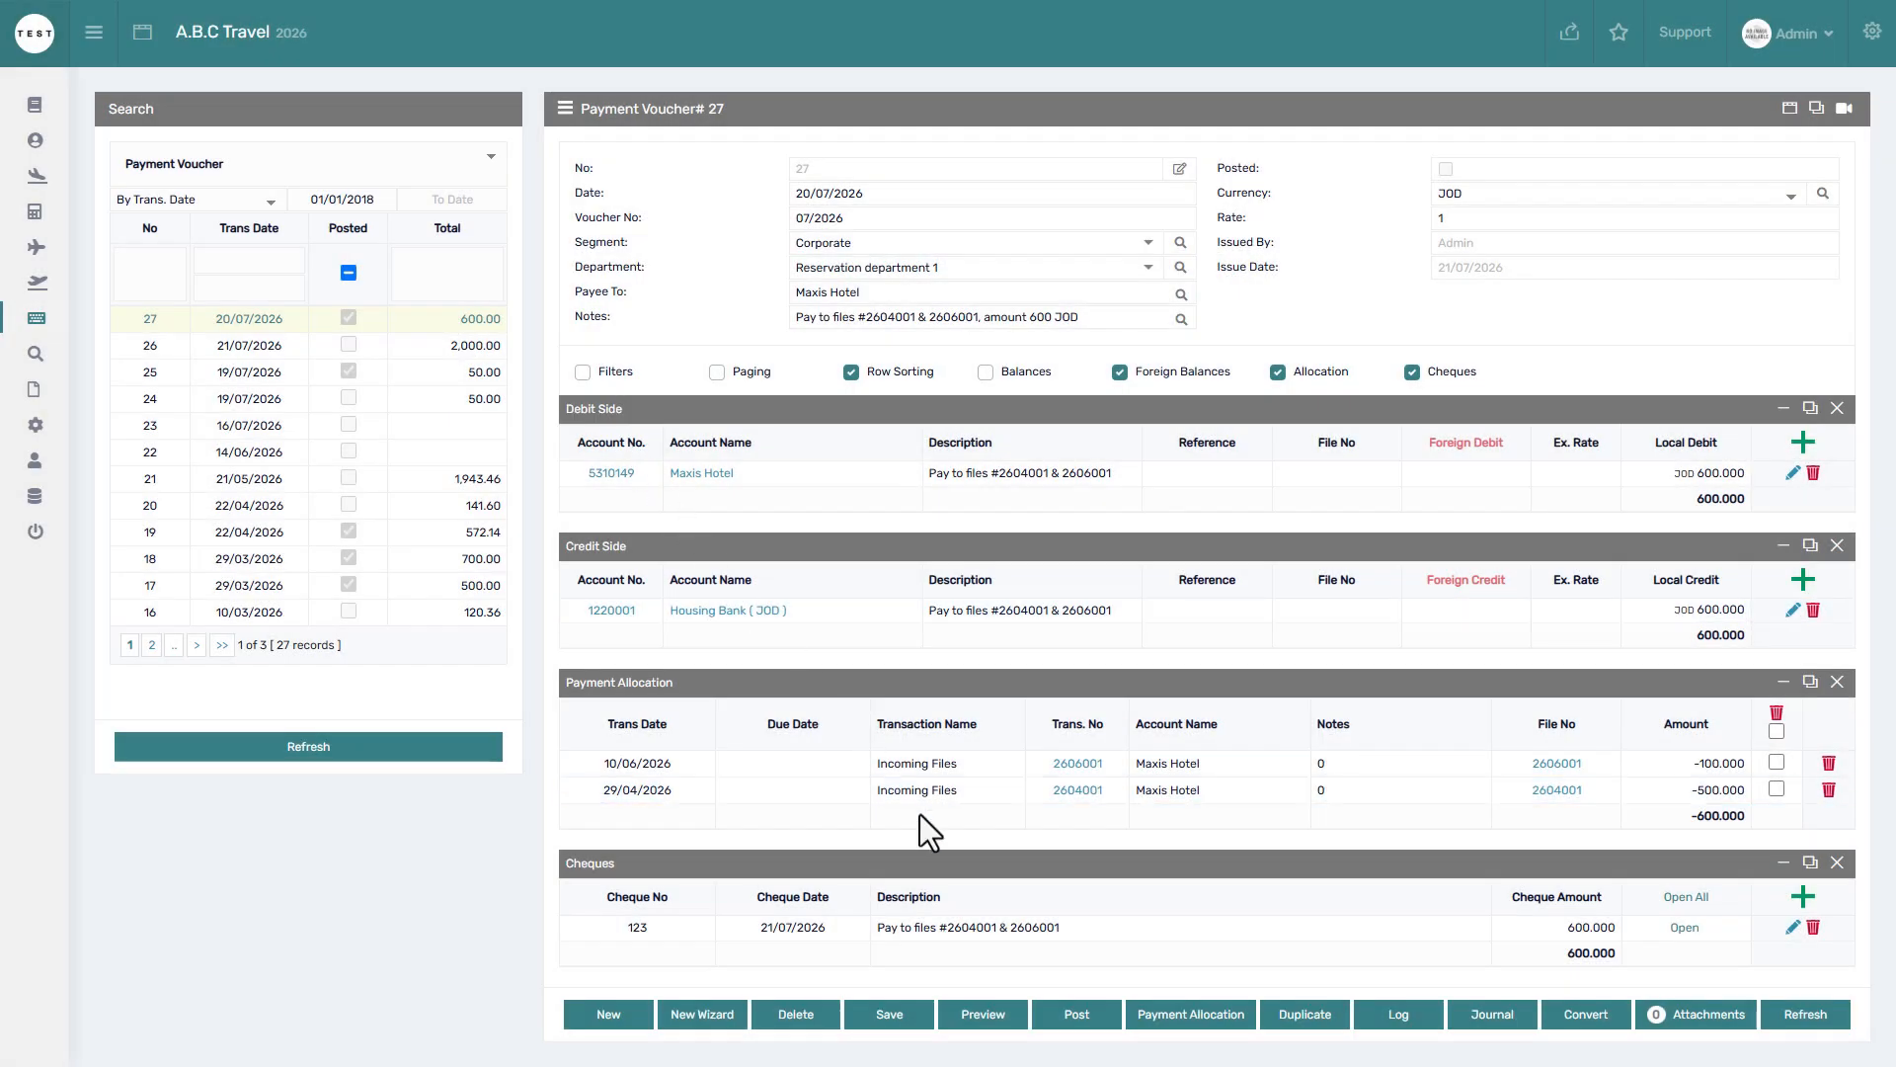
# Open the payment allocation for voucher 27 to view Maxis Hotel's open transactions, and close it
pyautogui.click(1057, 987)
pyautogui.click(1229, 1026)
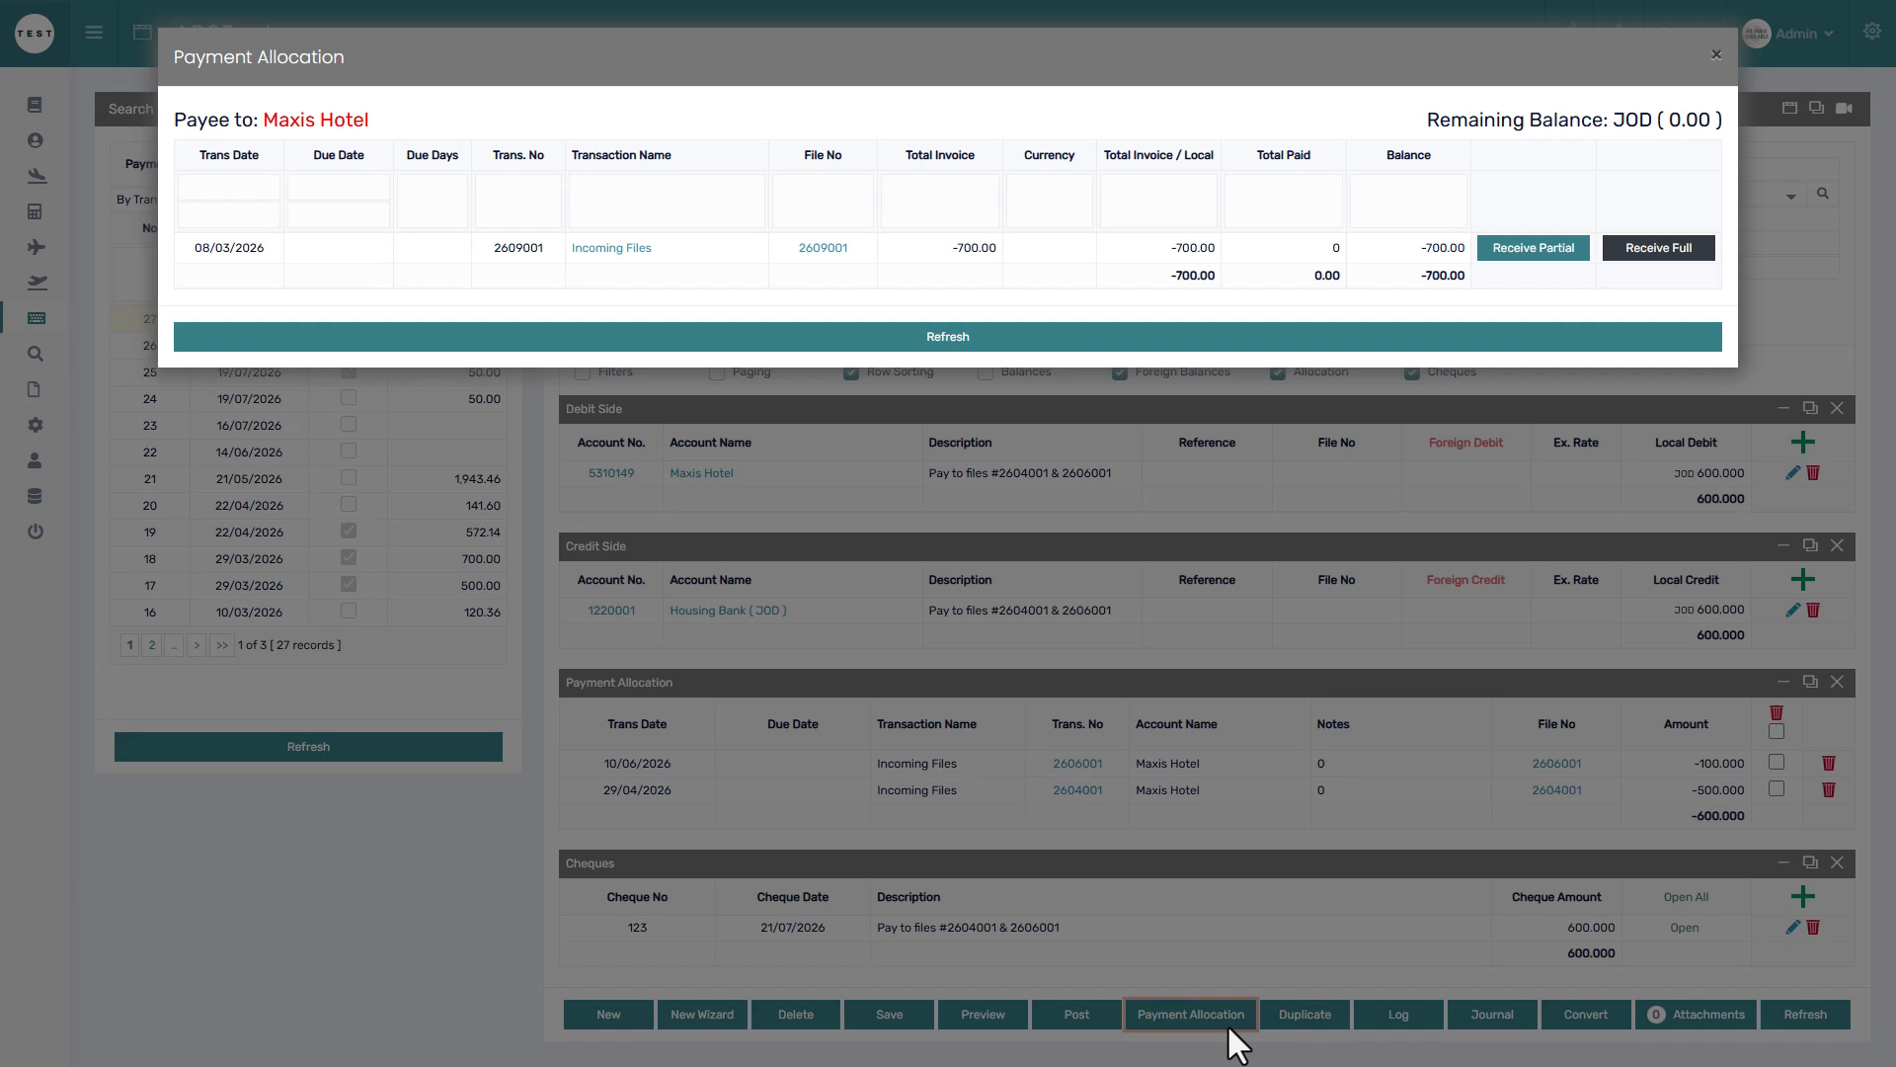
pyautogui.click(1312, 1028)
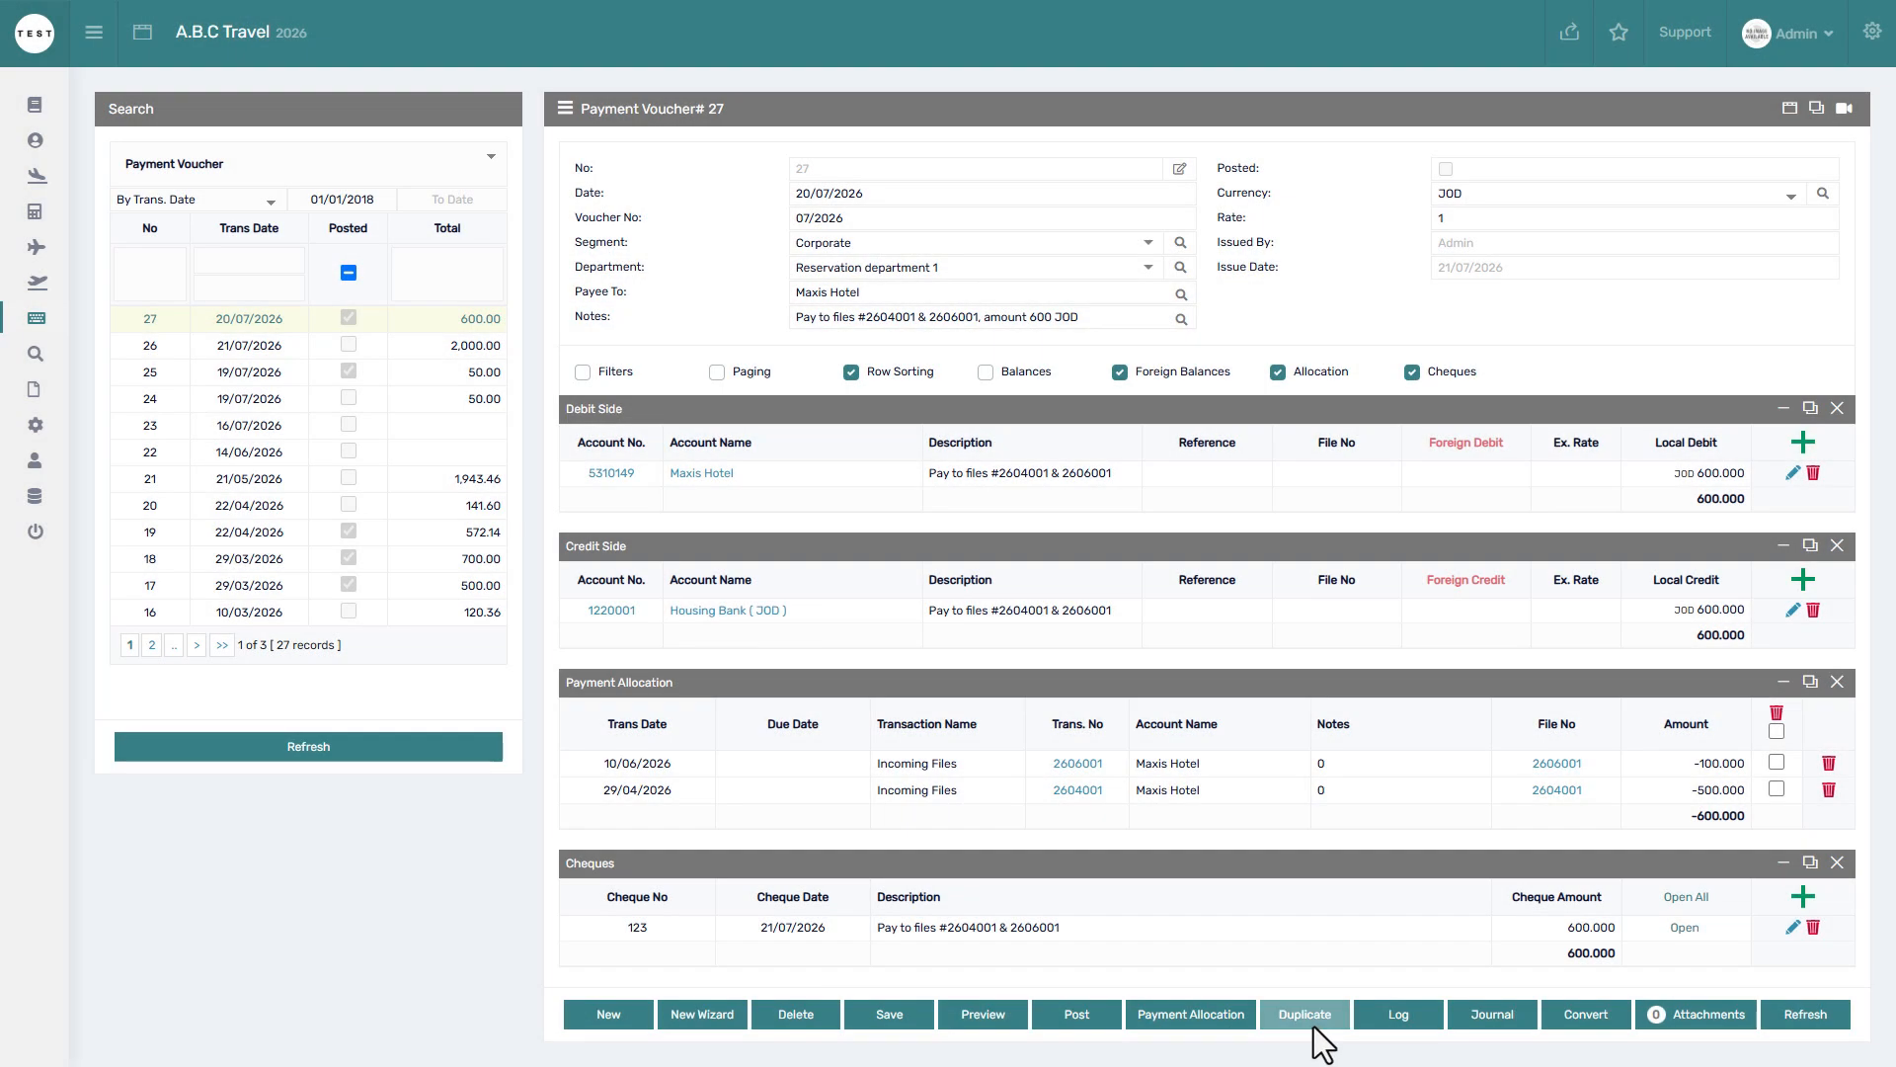
# Duplicate payment voucher 27 and open the duplicate
pyautogui.click(1314, 1027)
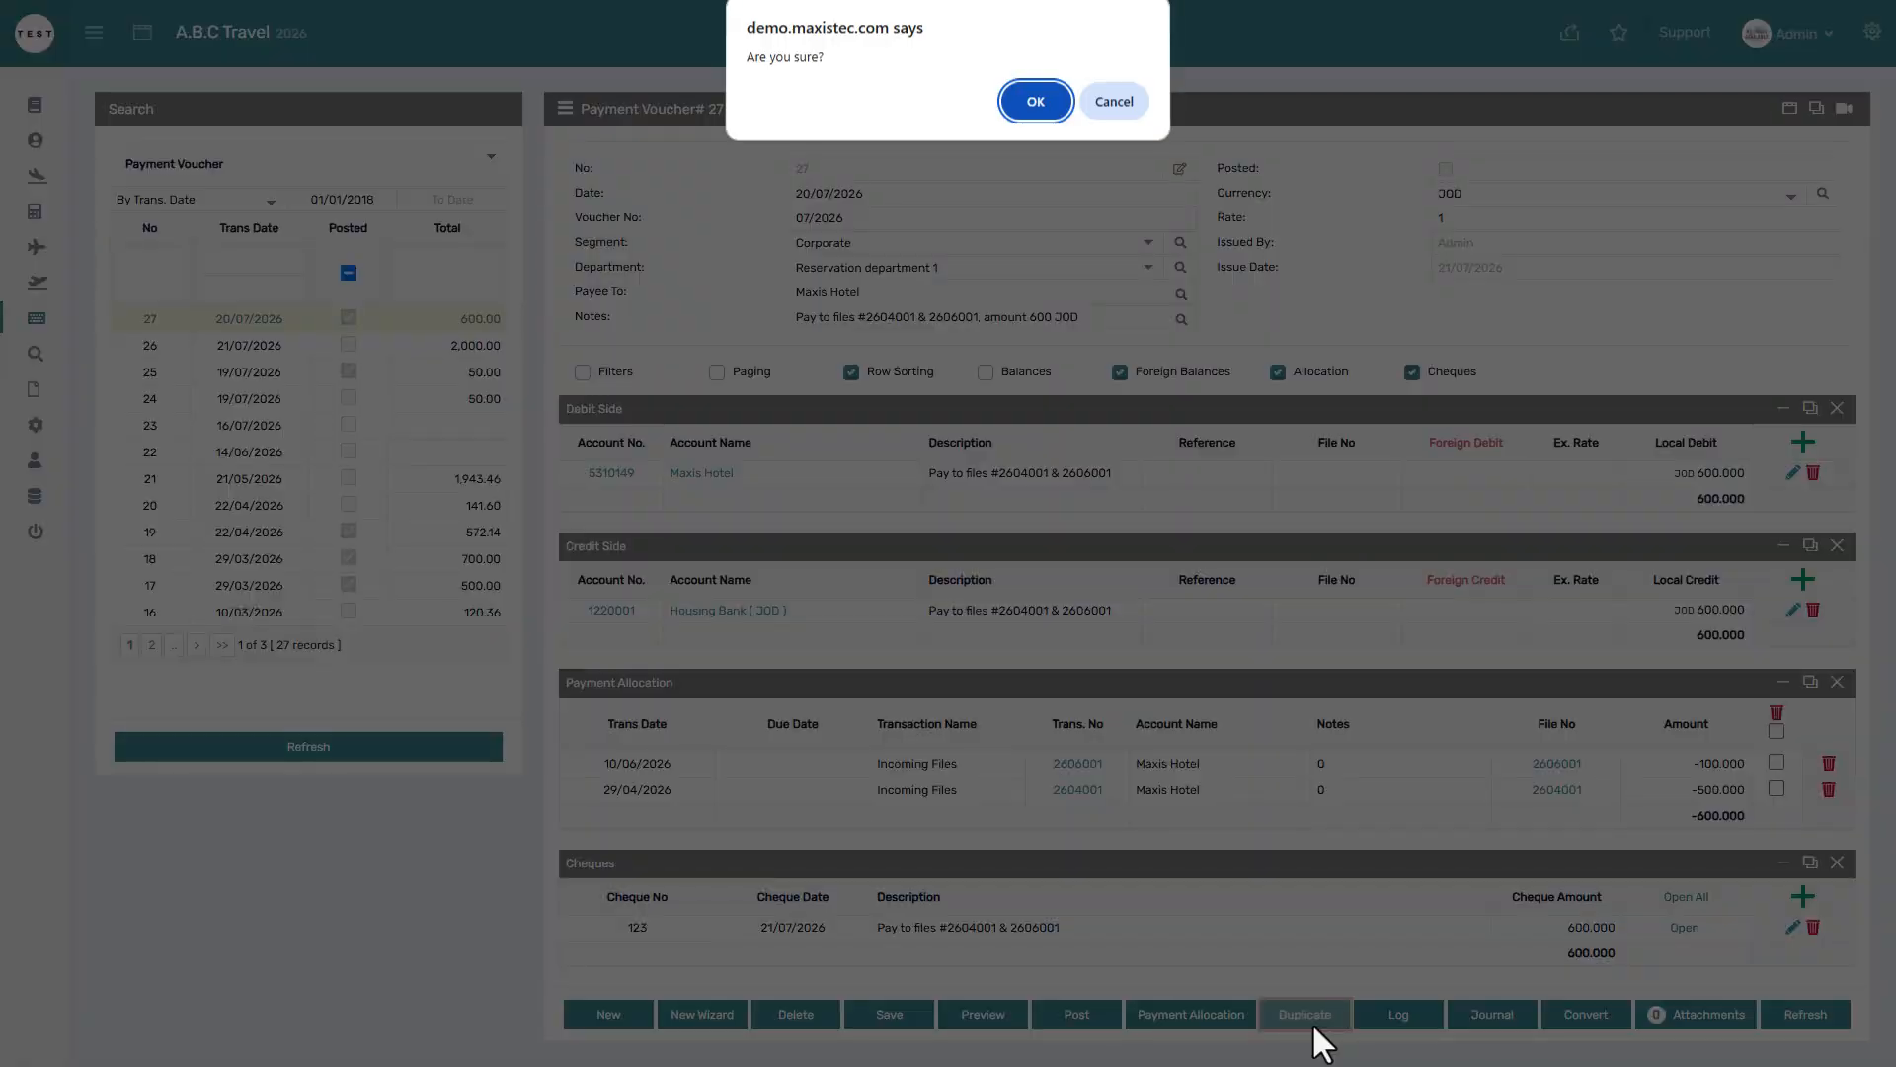
pyautogui.click(1045, 99)
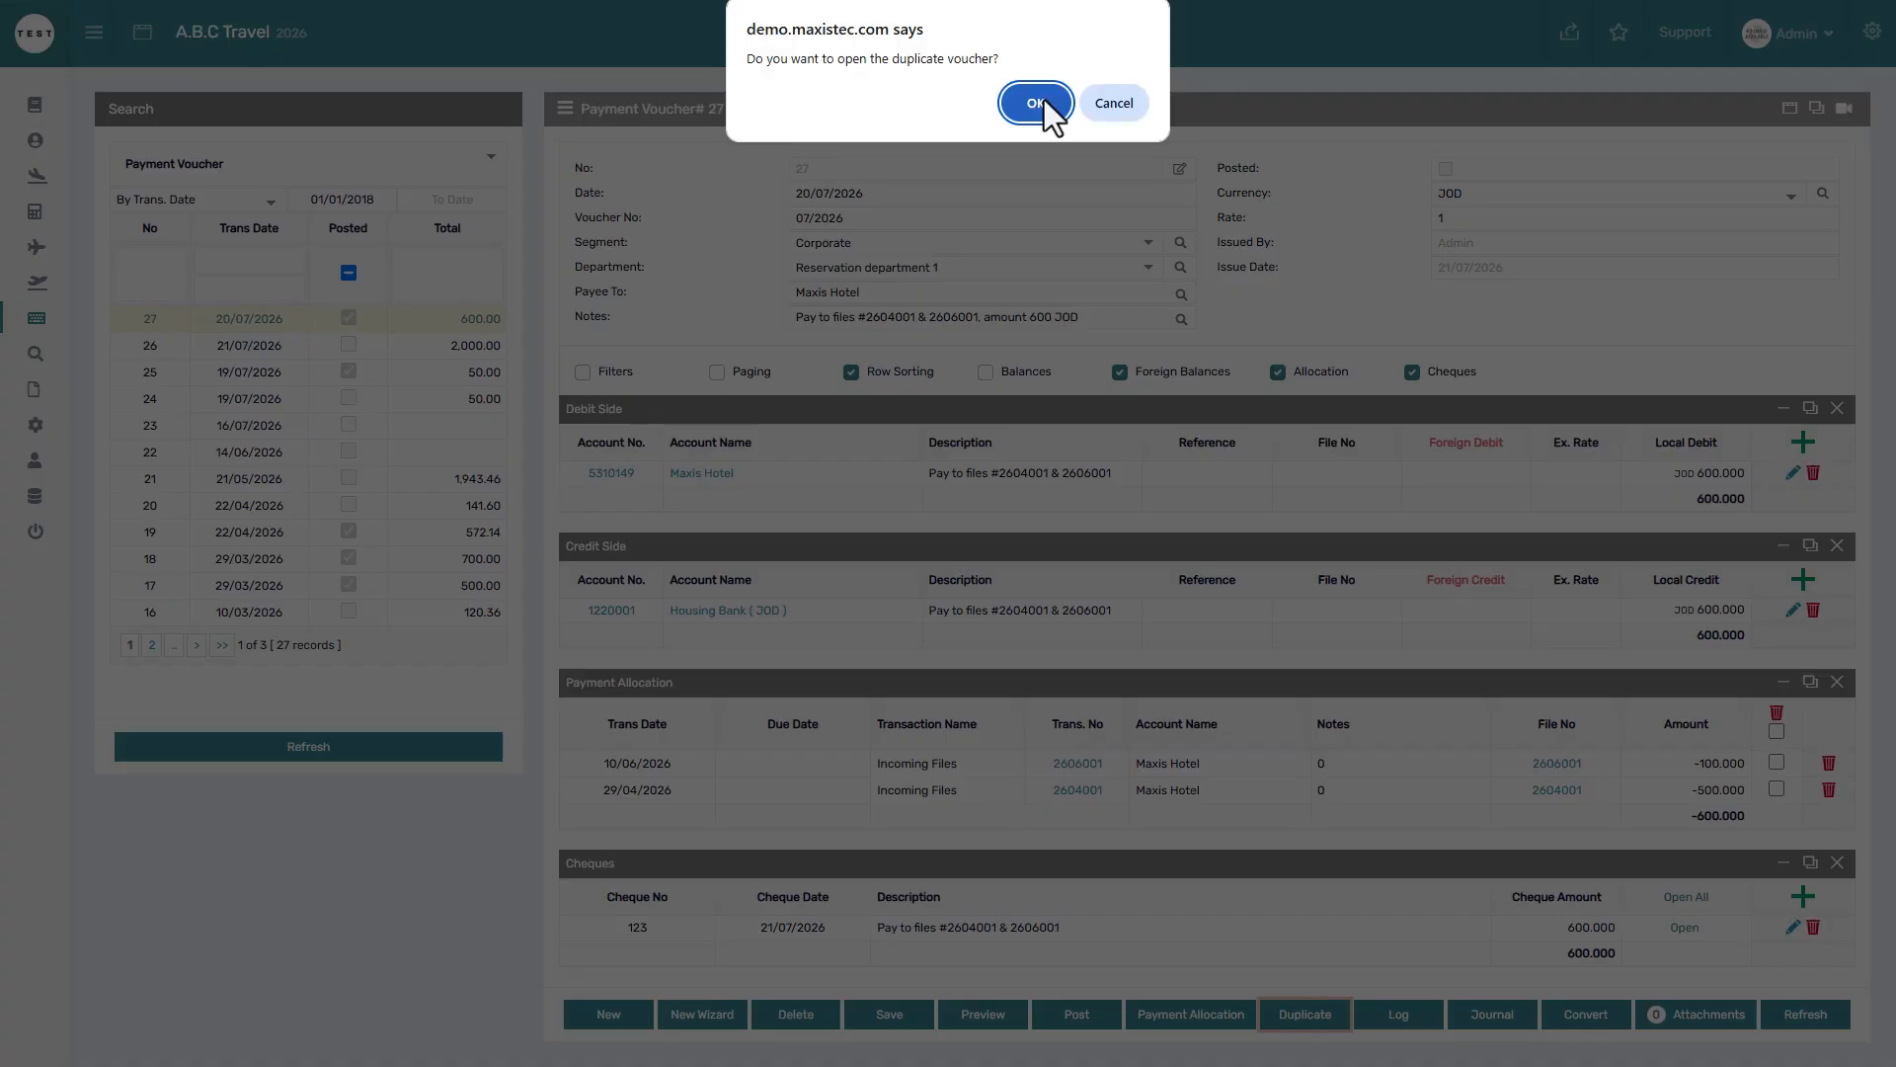
pyautogui.click(1034, 103)
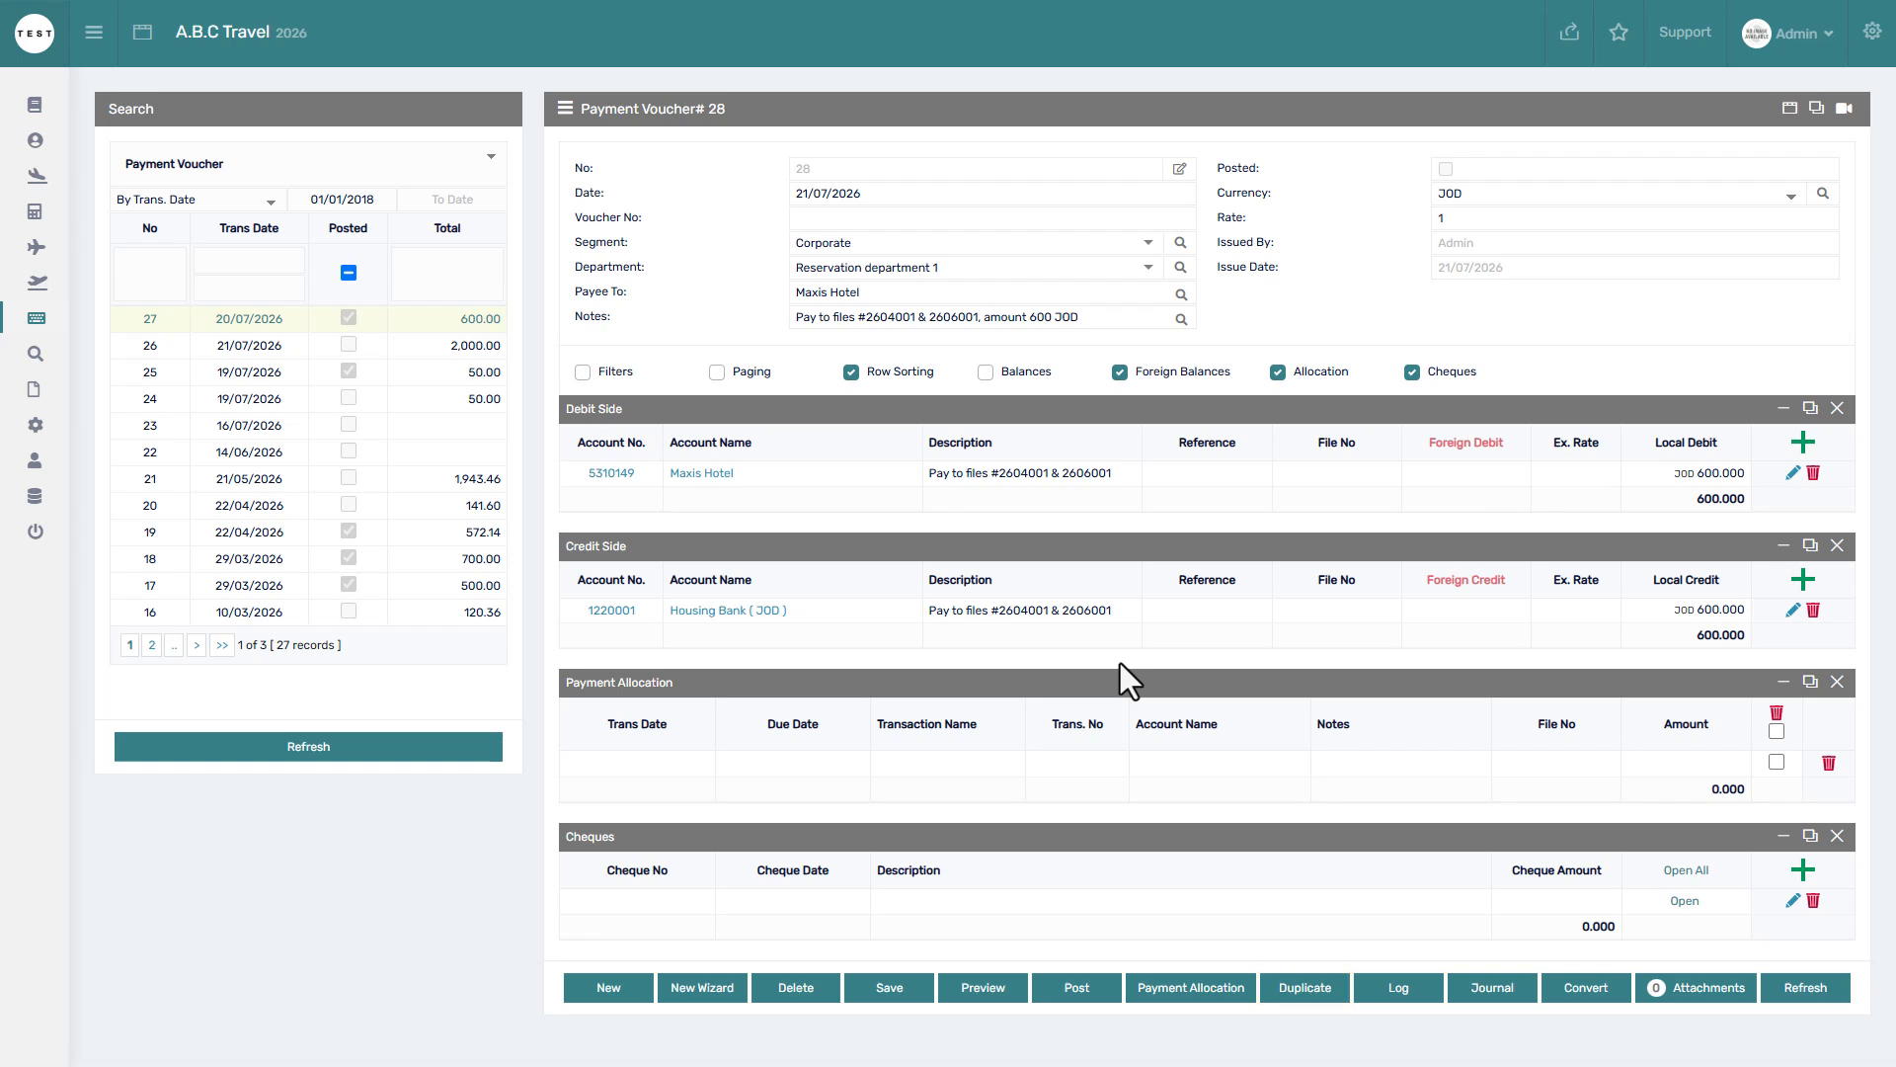
# Refresh the voucher list and reopen payment voucher 27
pyautogui.click(472, 755)
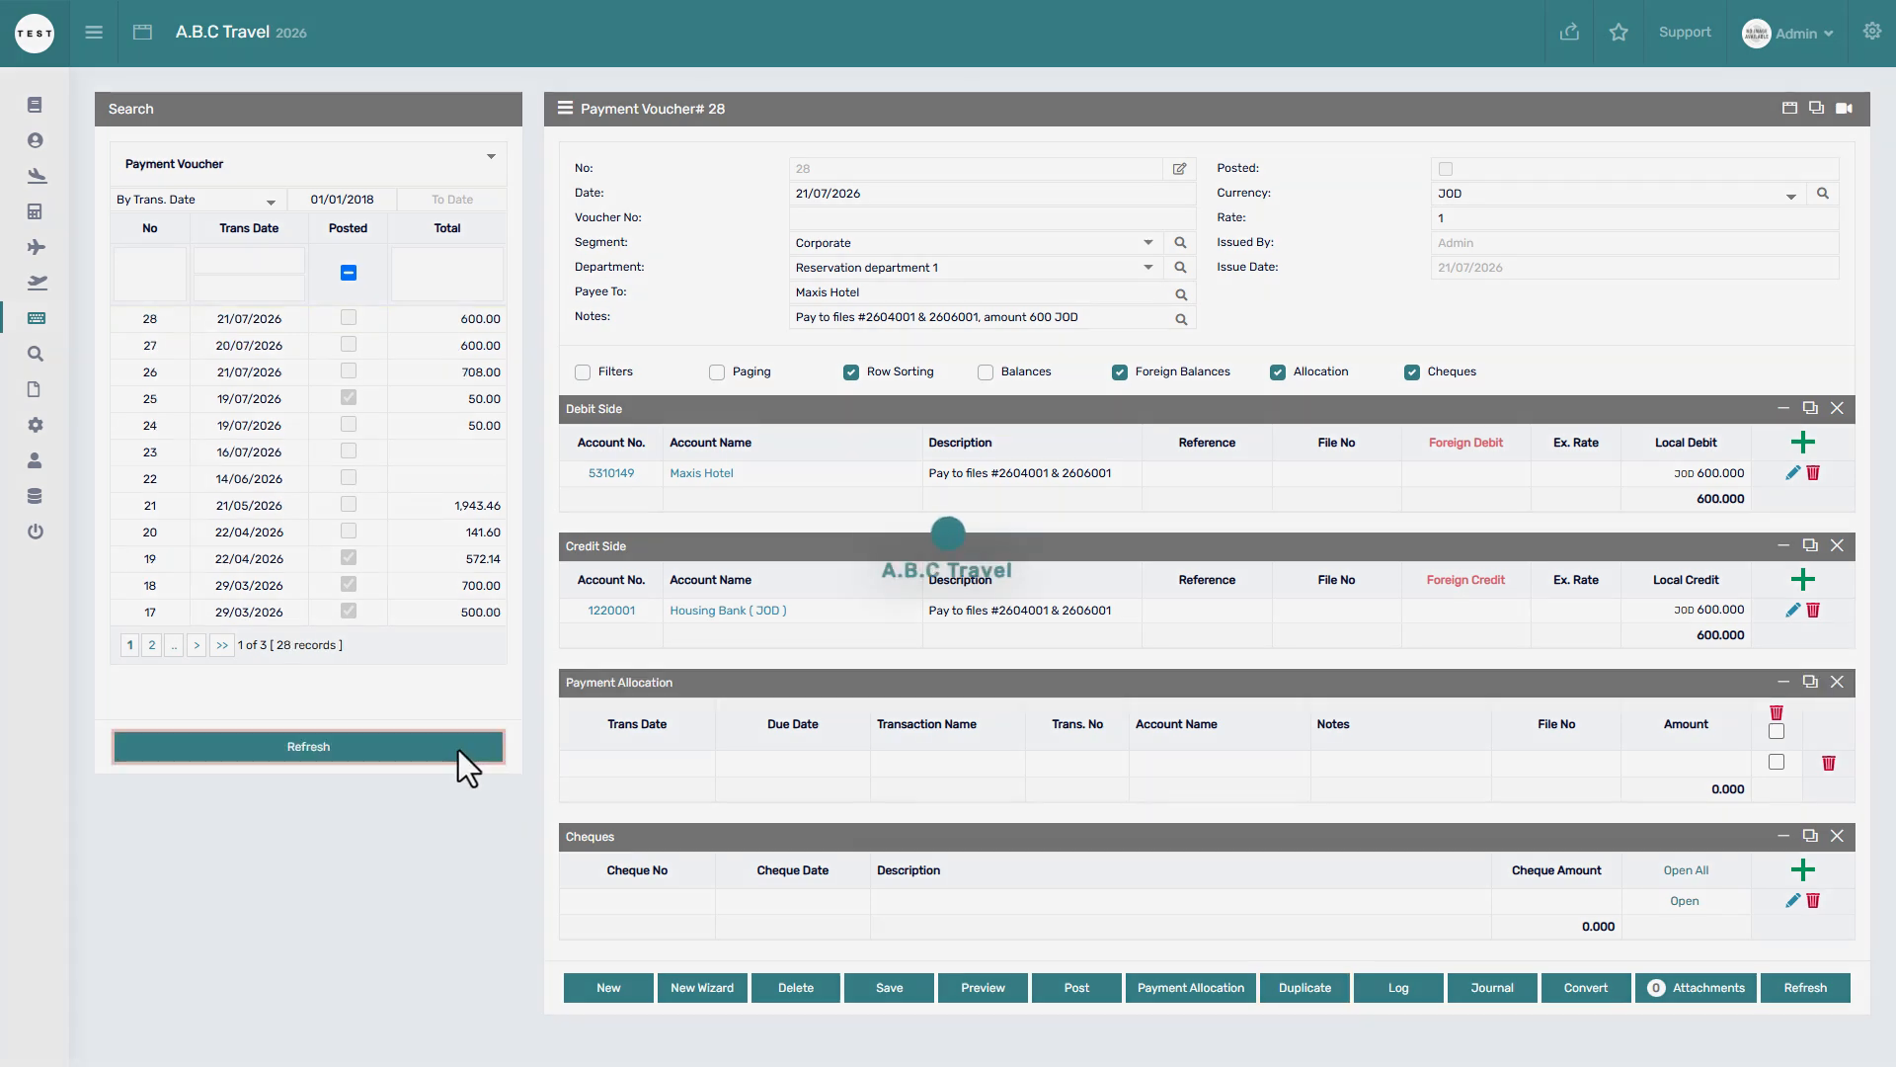
pyautogui.click(478, 348)
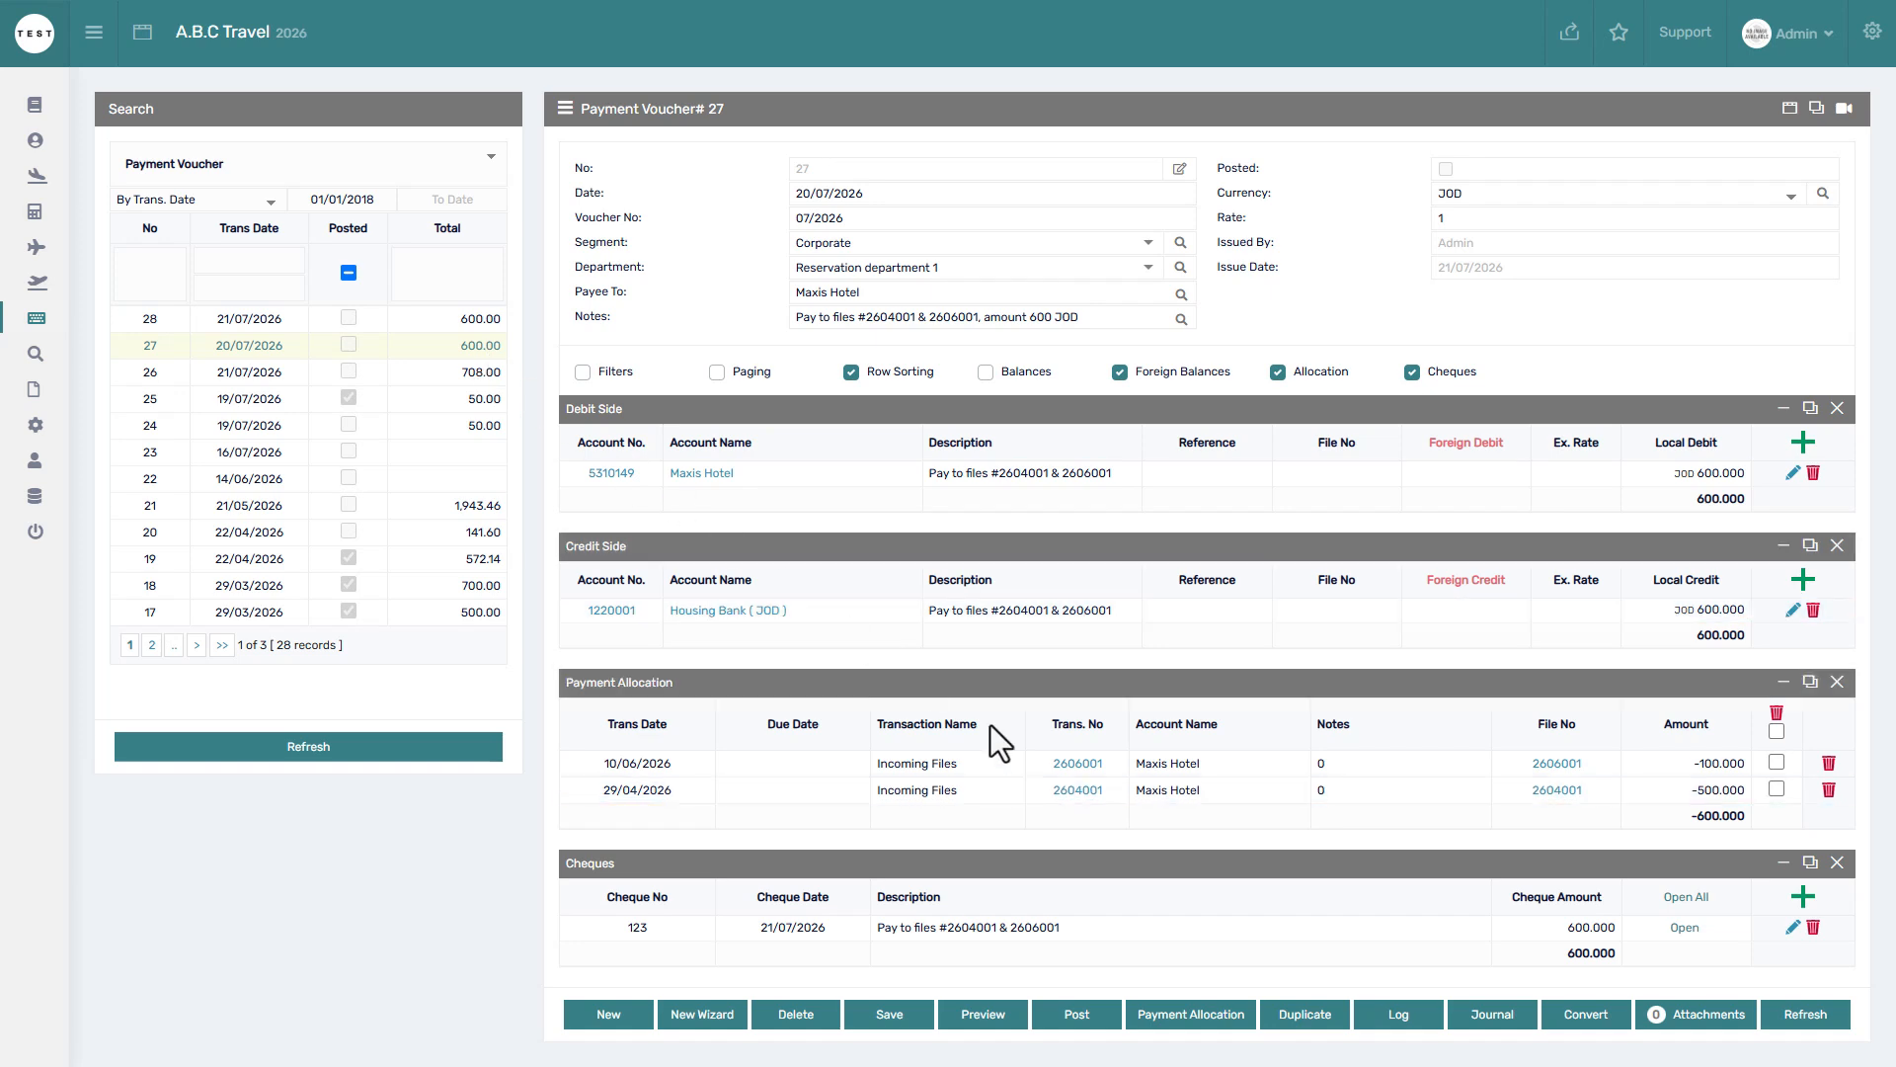
# Review the change log of payment voucher 27 and then its journal entries, closing each window
pyautogui.click(1378, 1011)
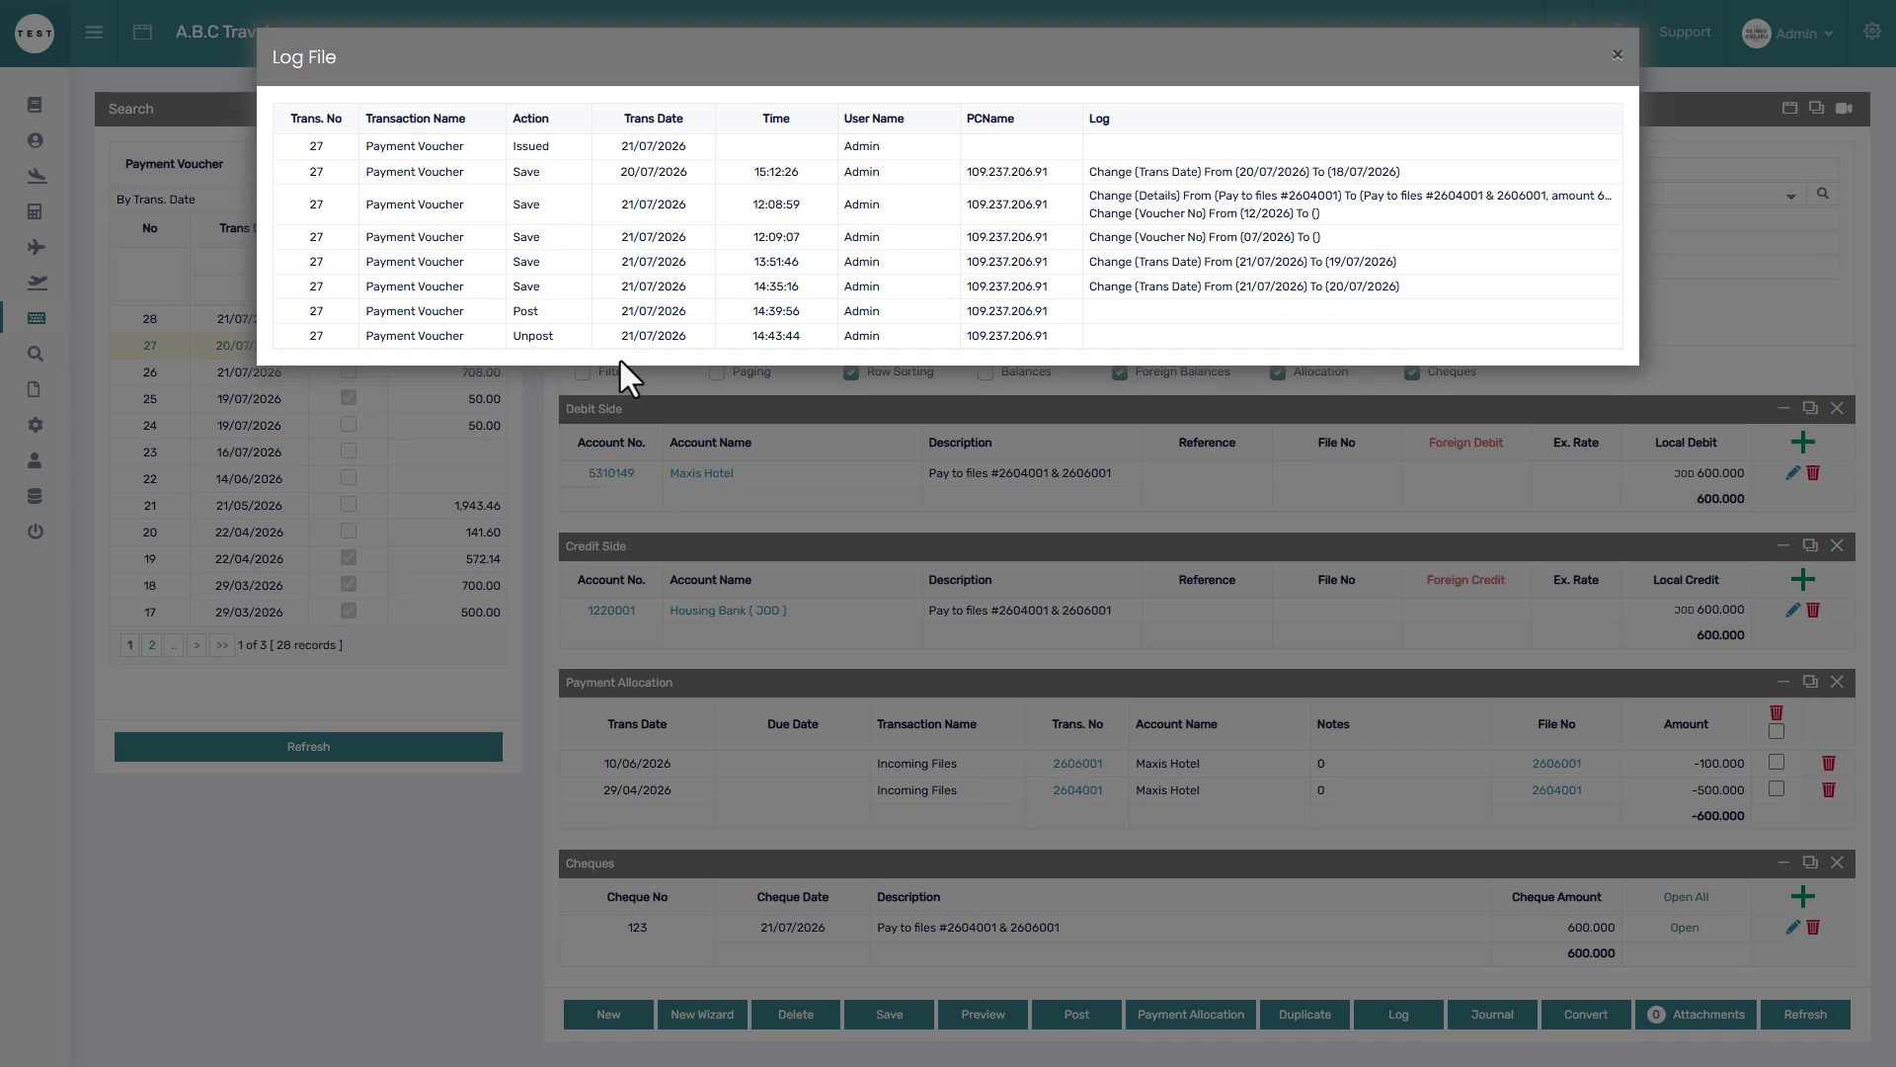
pyautogui.click(909, 633)
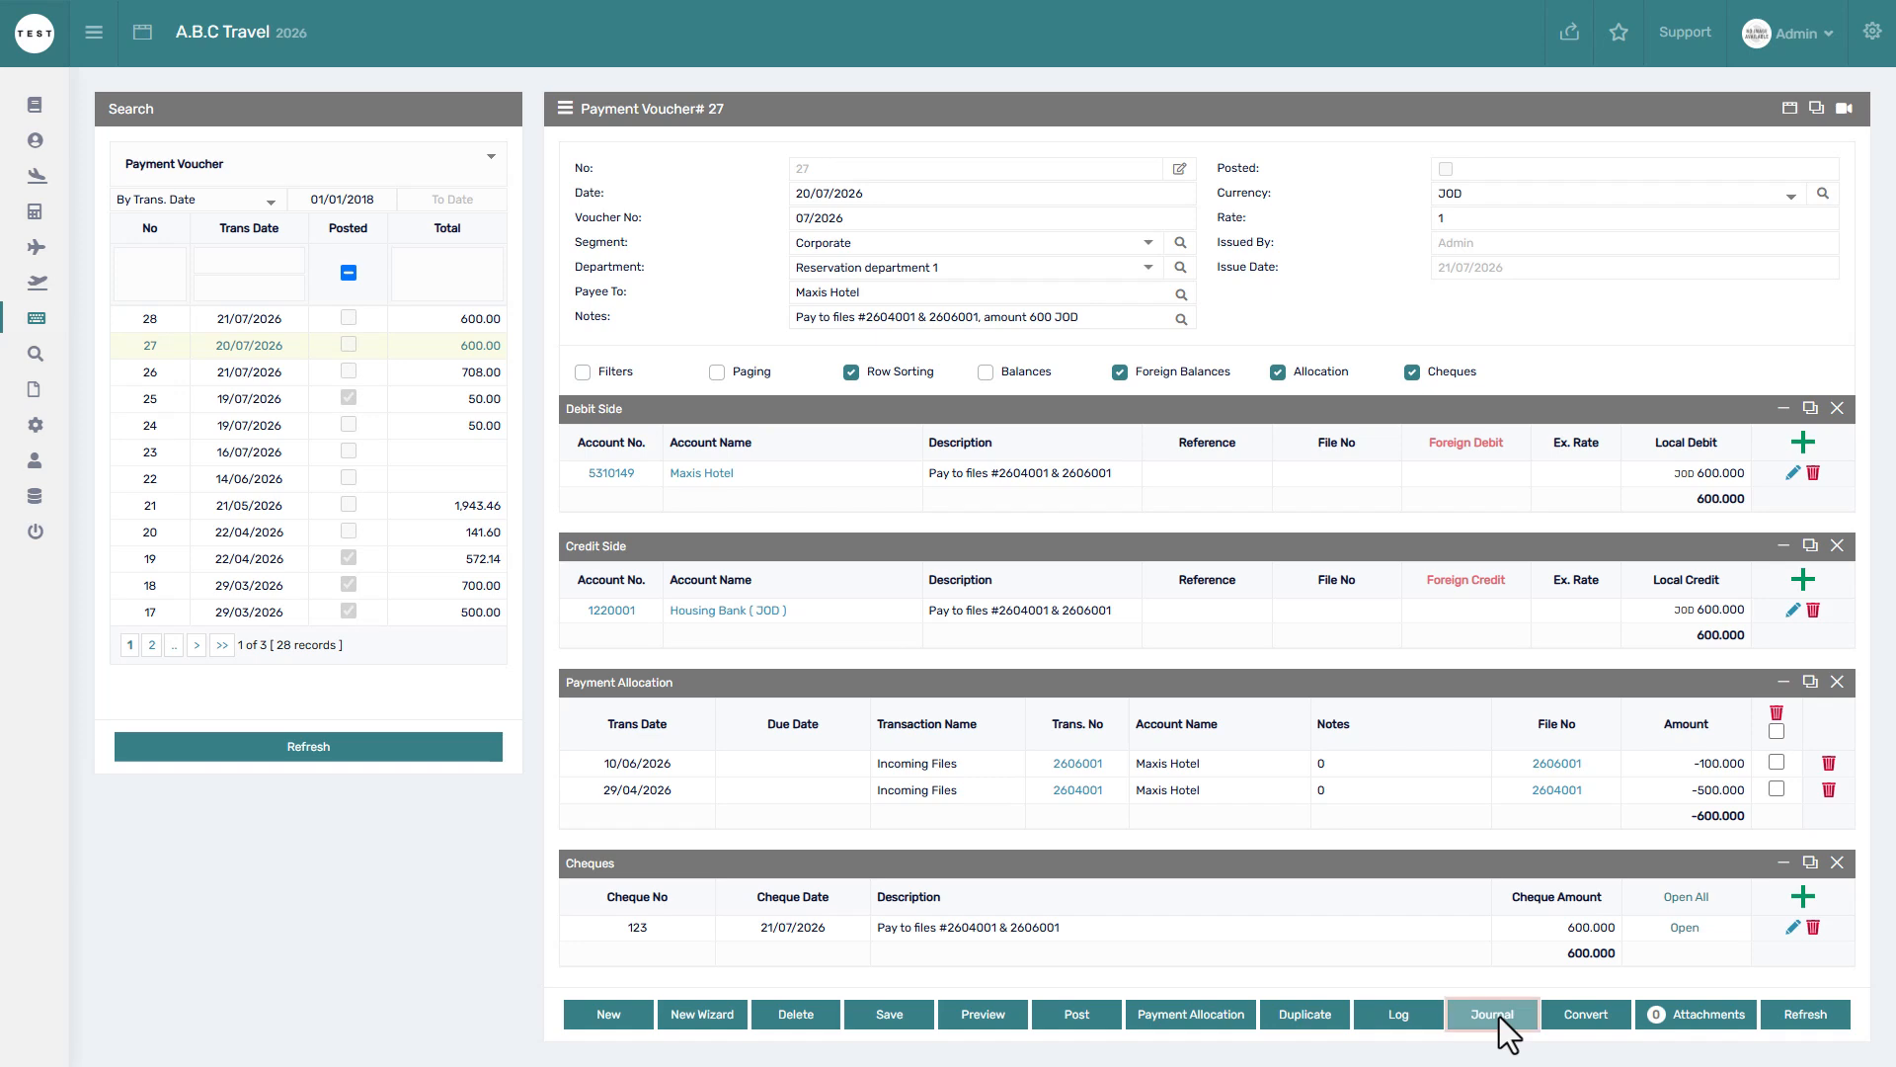
pyautogui.click(1493, 1014)
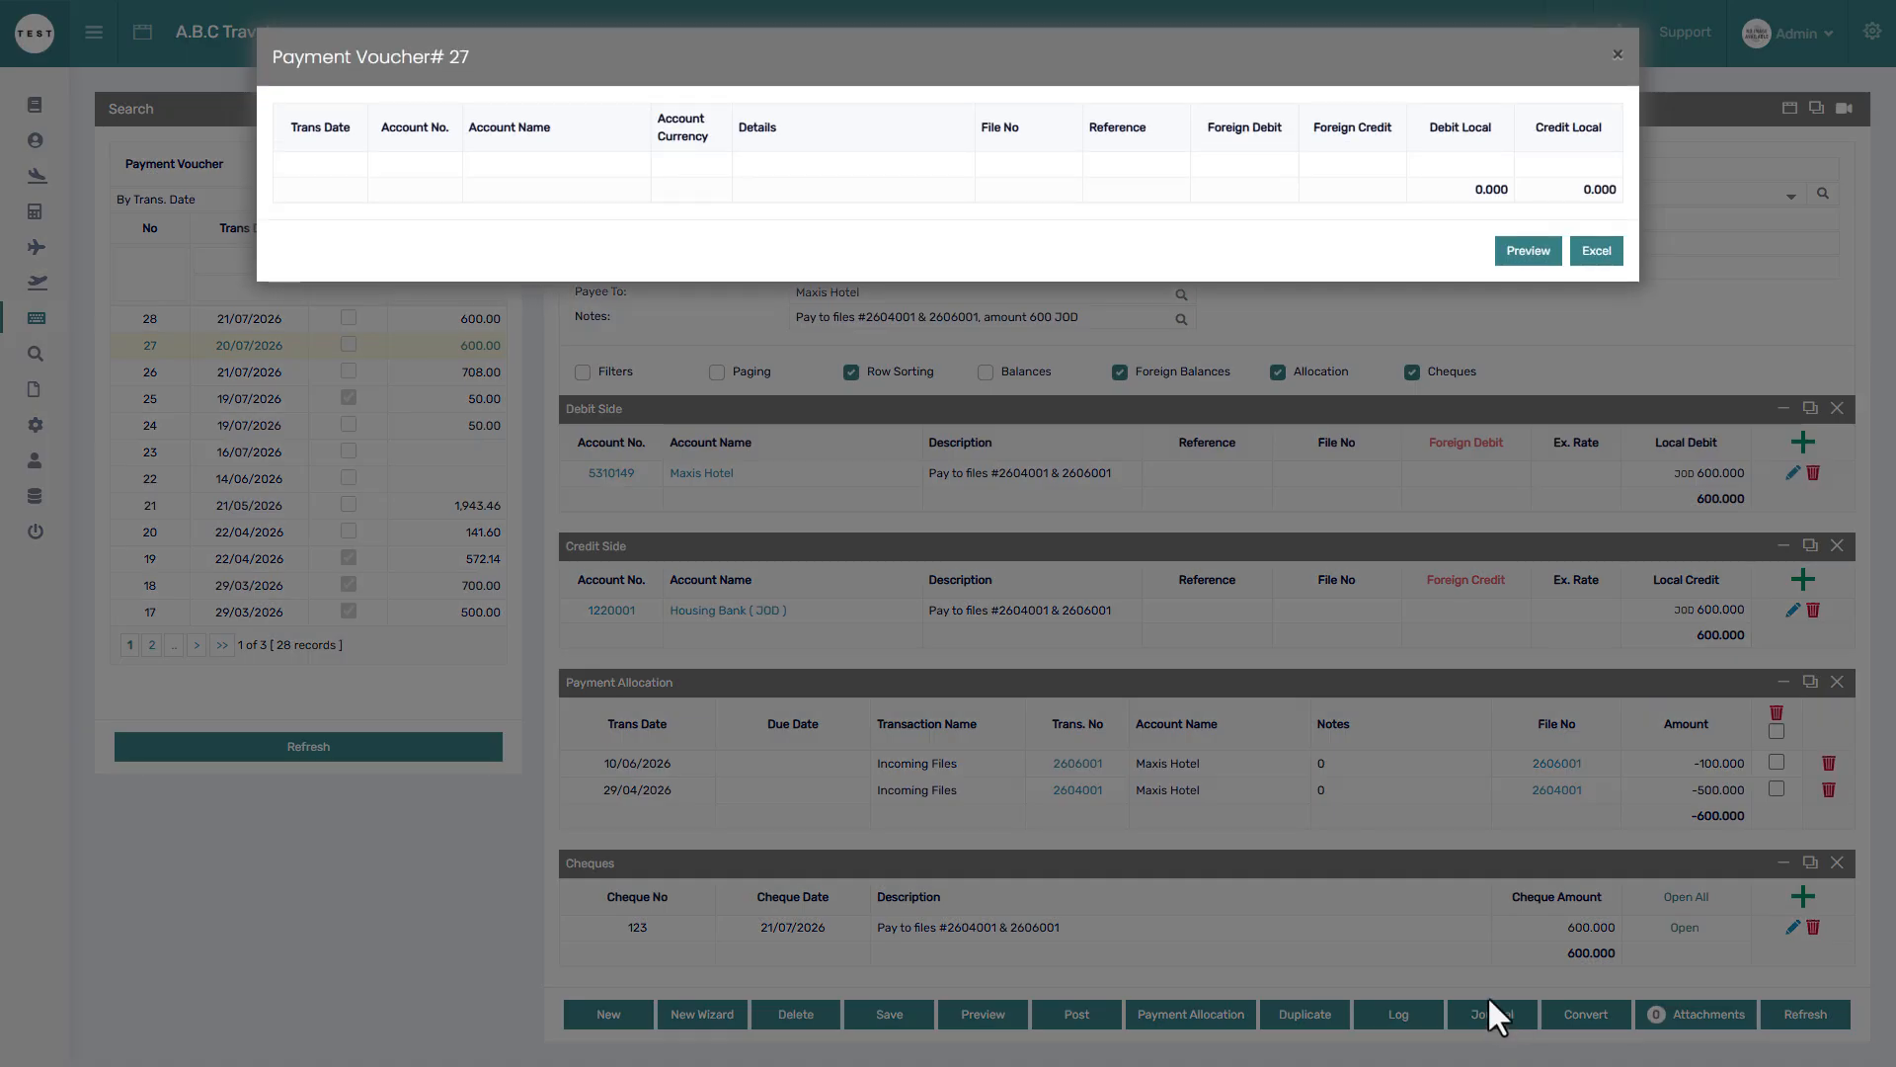
pyautogui.click(1448, 934)
# Post payment voucher 27 and view its journal entries, closing the journal window after review
pyautogui.click(1095, 1007)
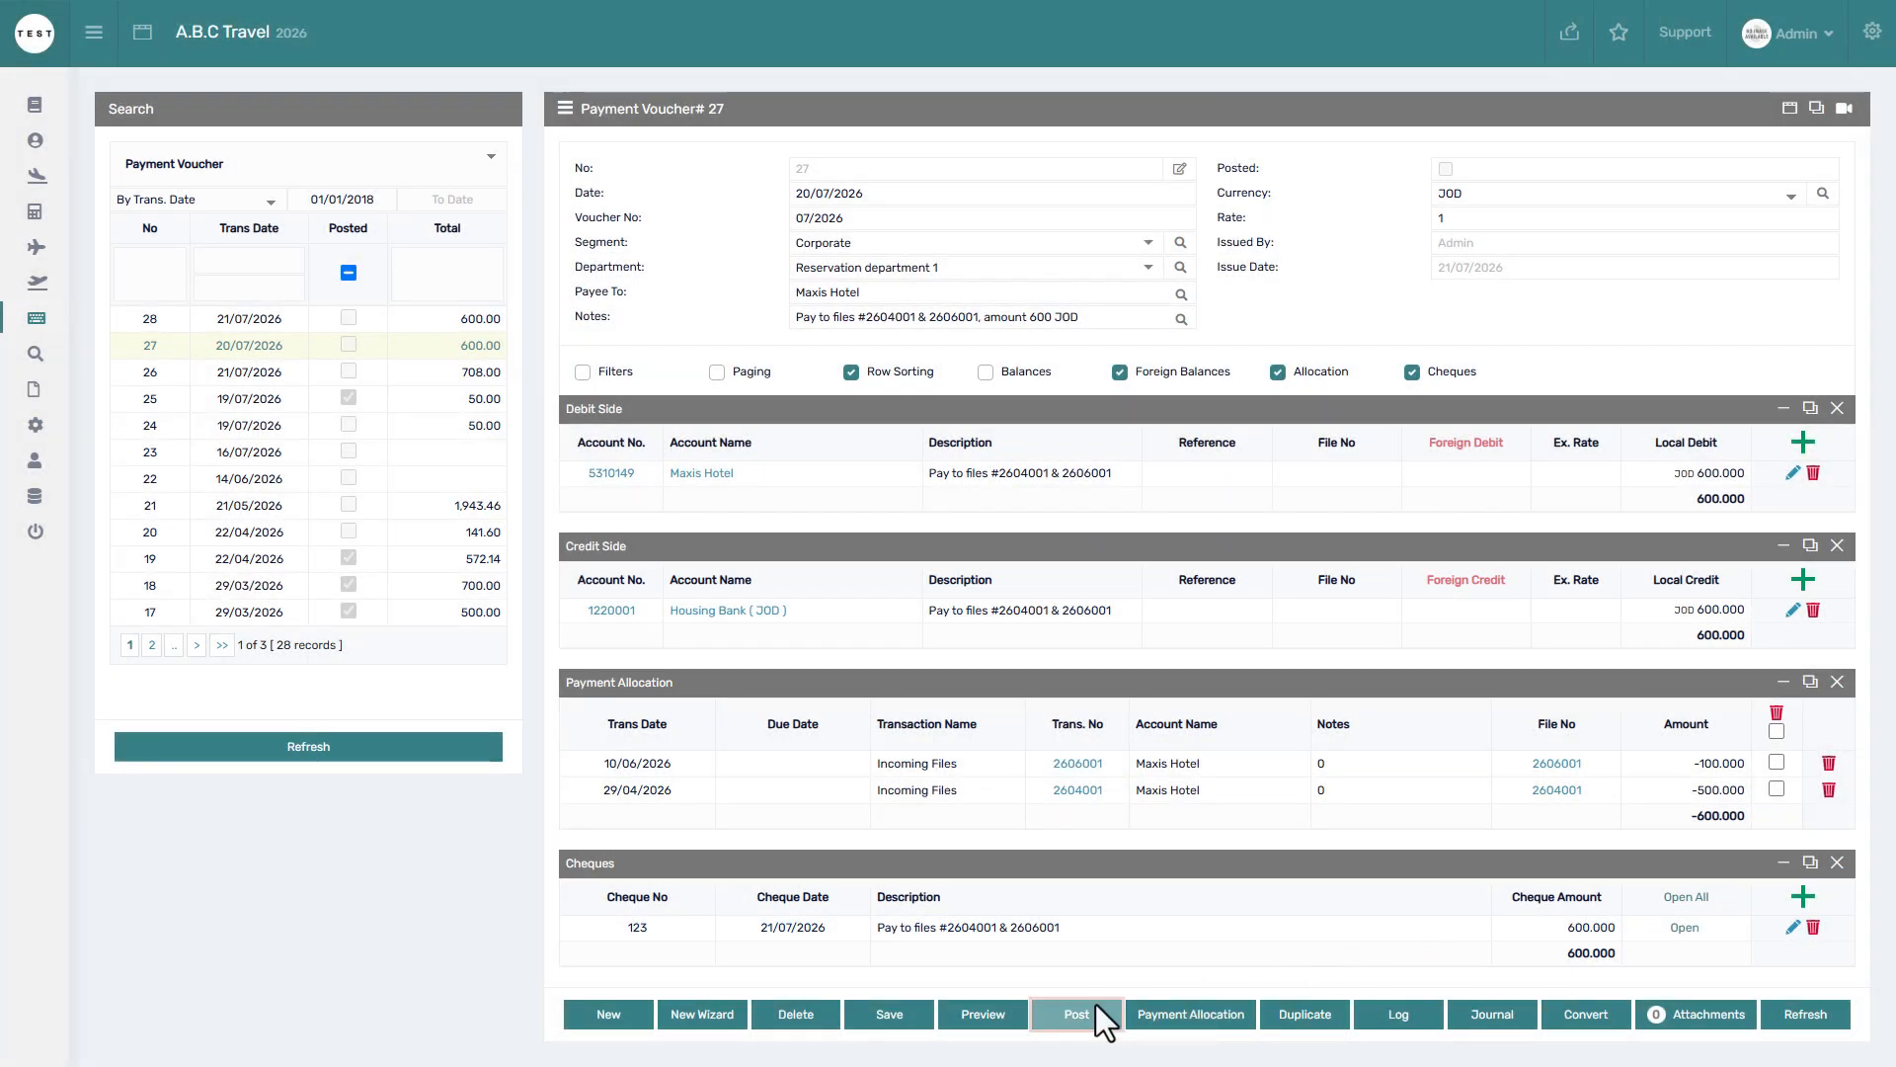
pyautogui.click(1034, 103)
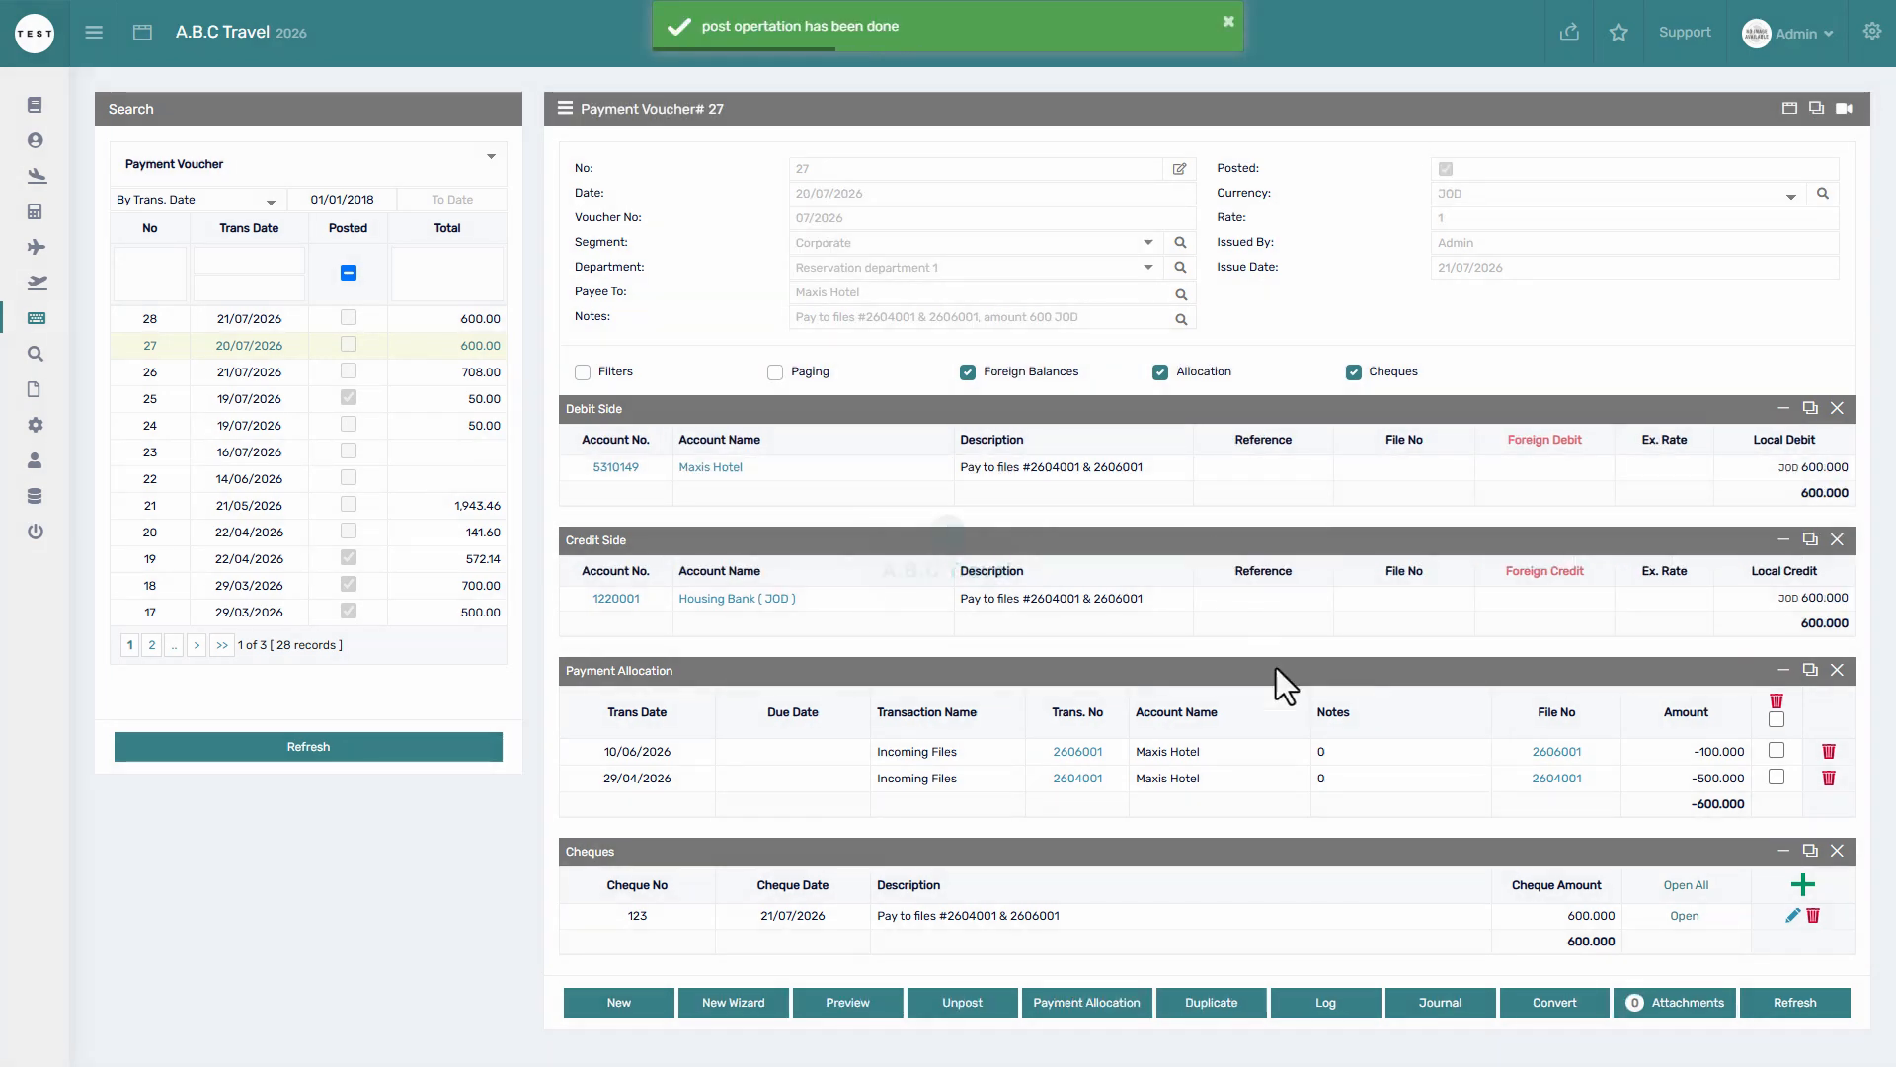
pyautogui.click(1436, 1013)
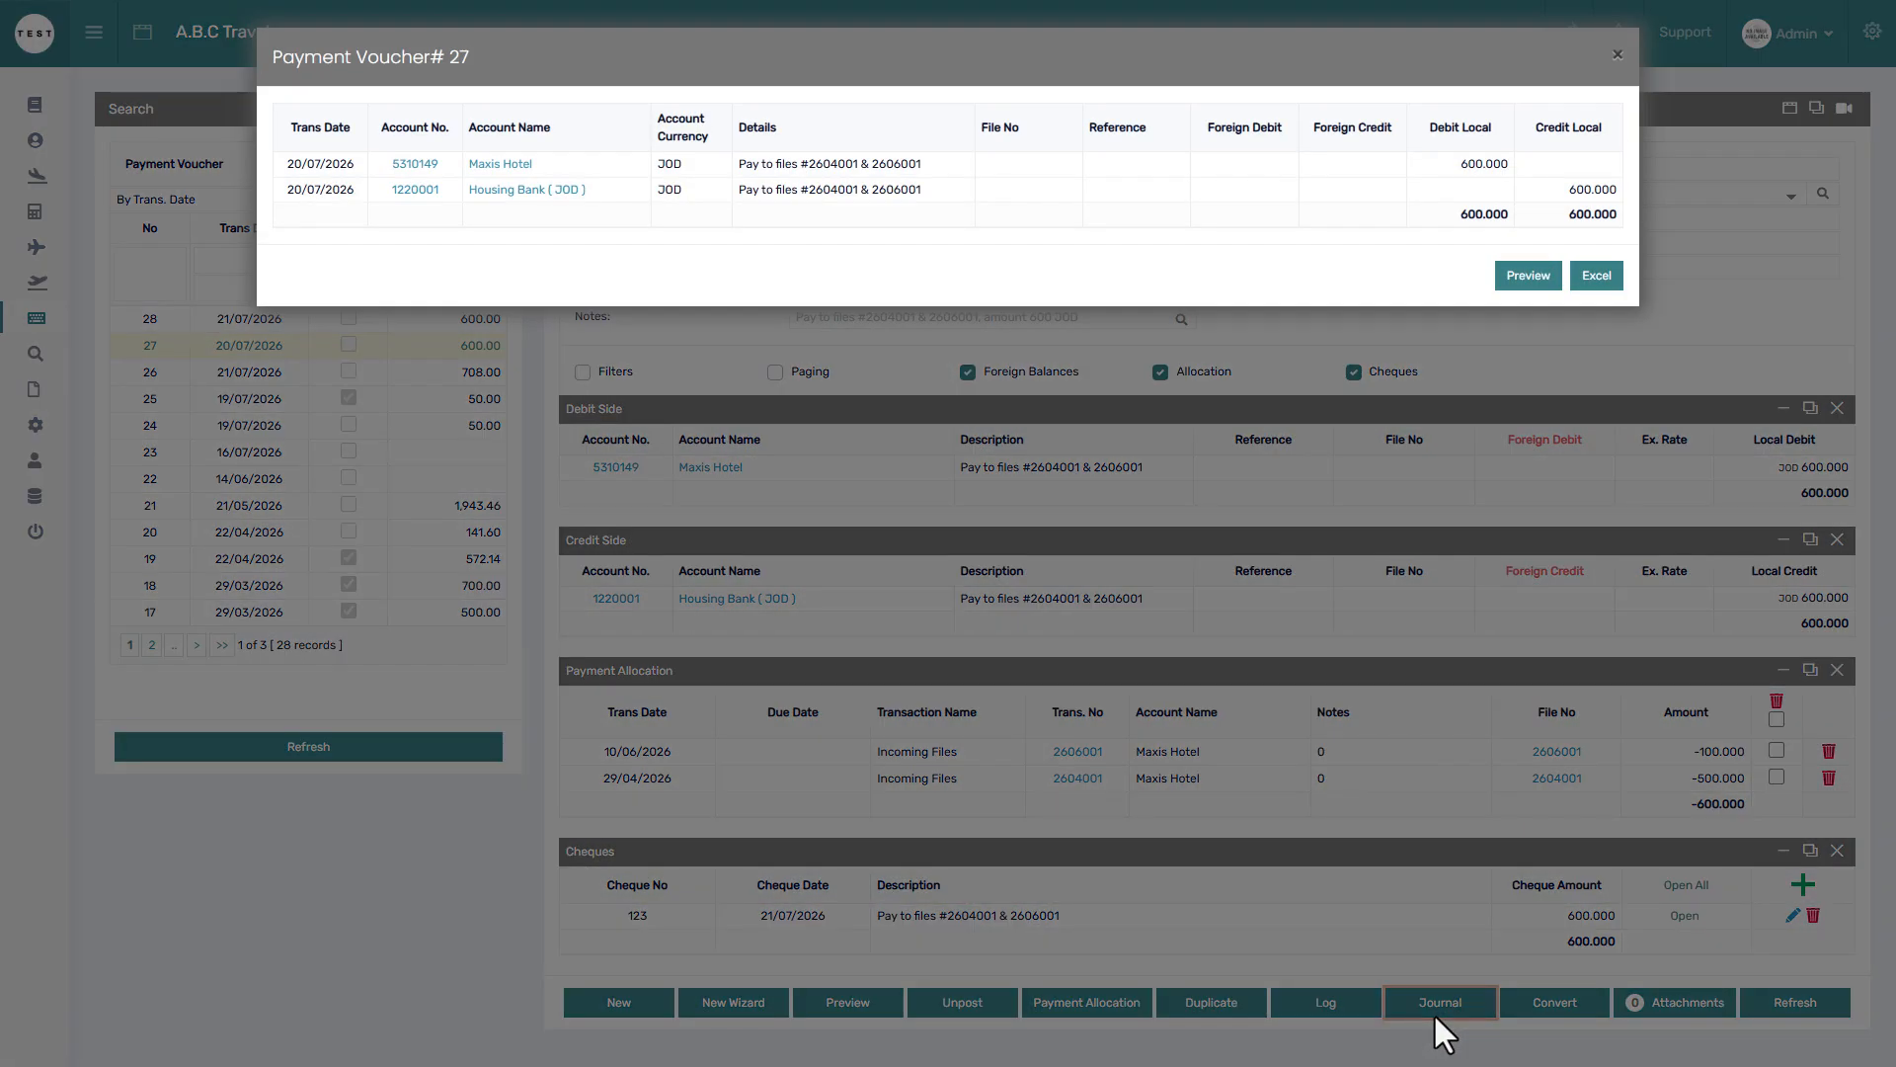
pyautogui.click(1407, 899)
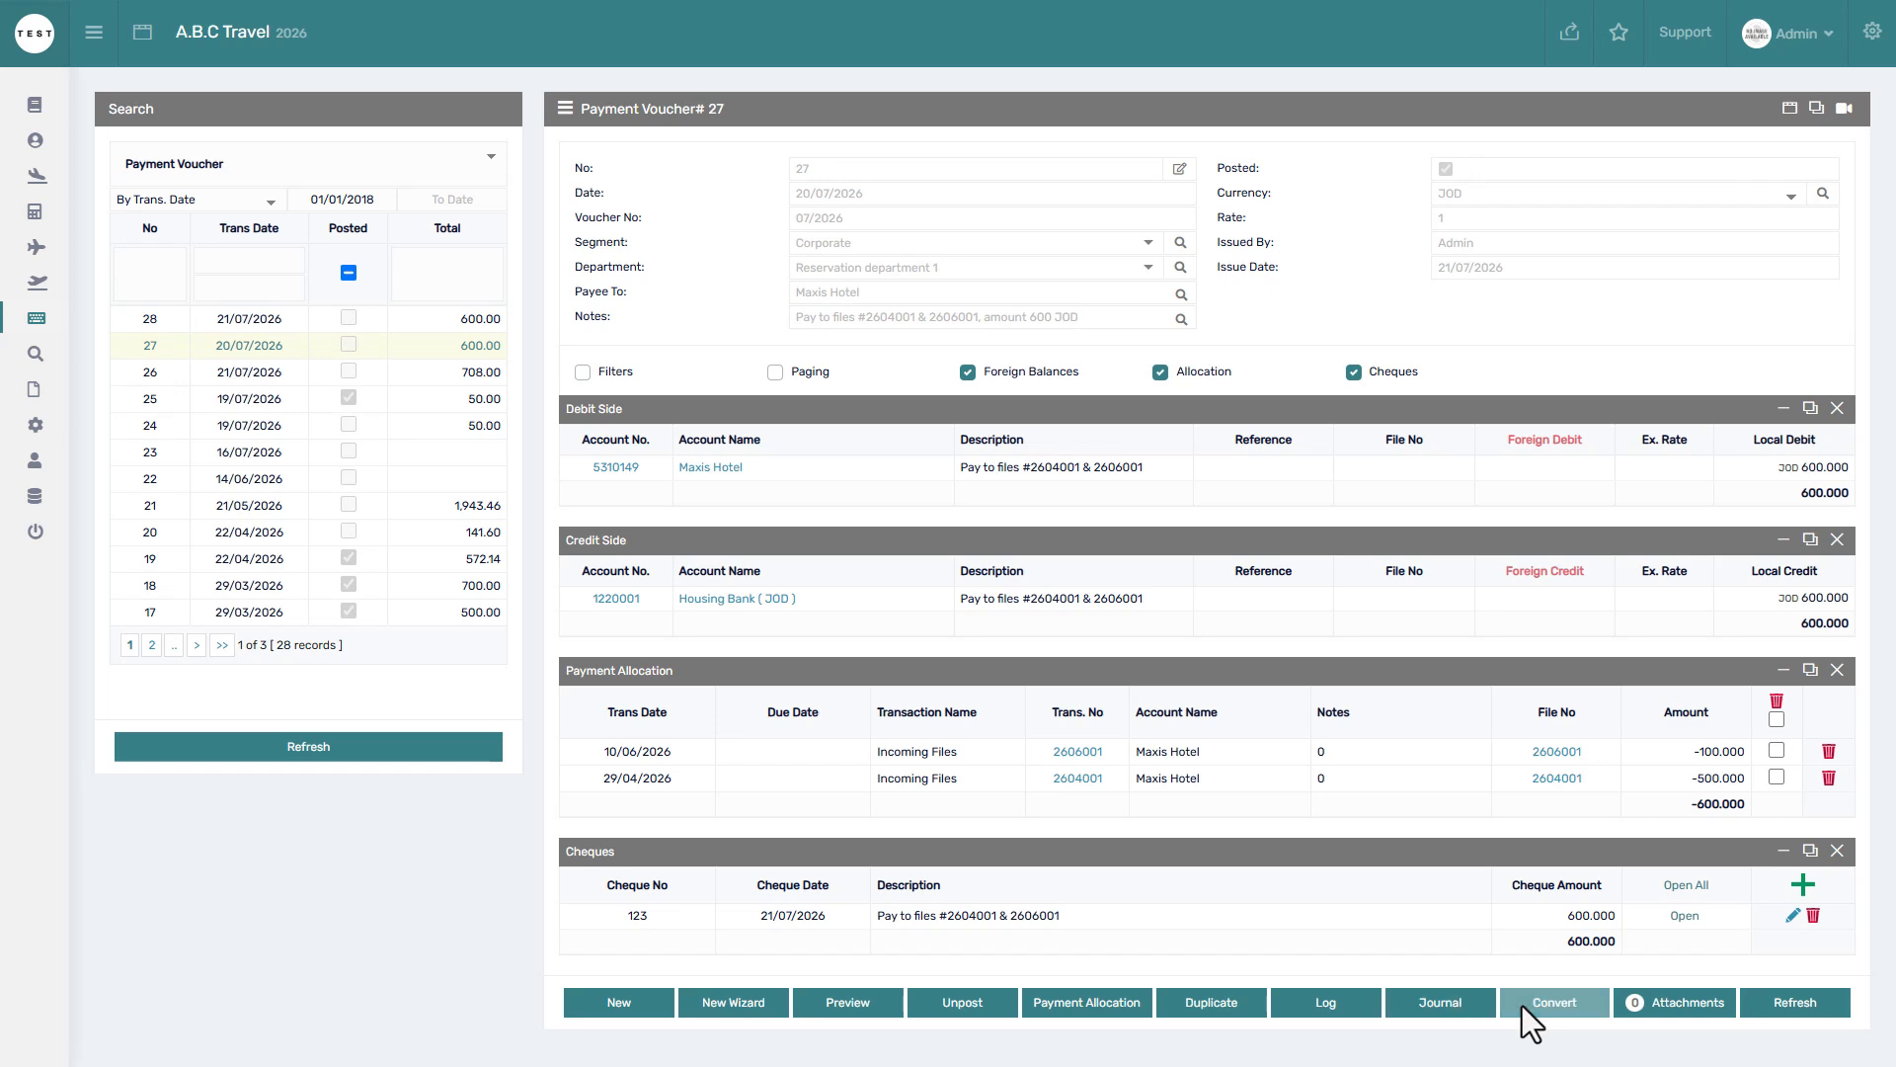
# Convert payment voucher 27 to a Journal Voucher and confirm the conversion
pyautogui.click(1521, 1003)
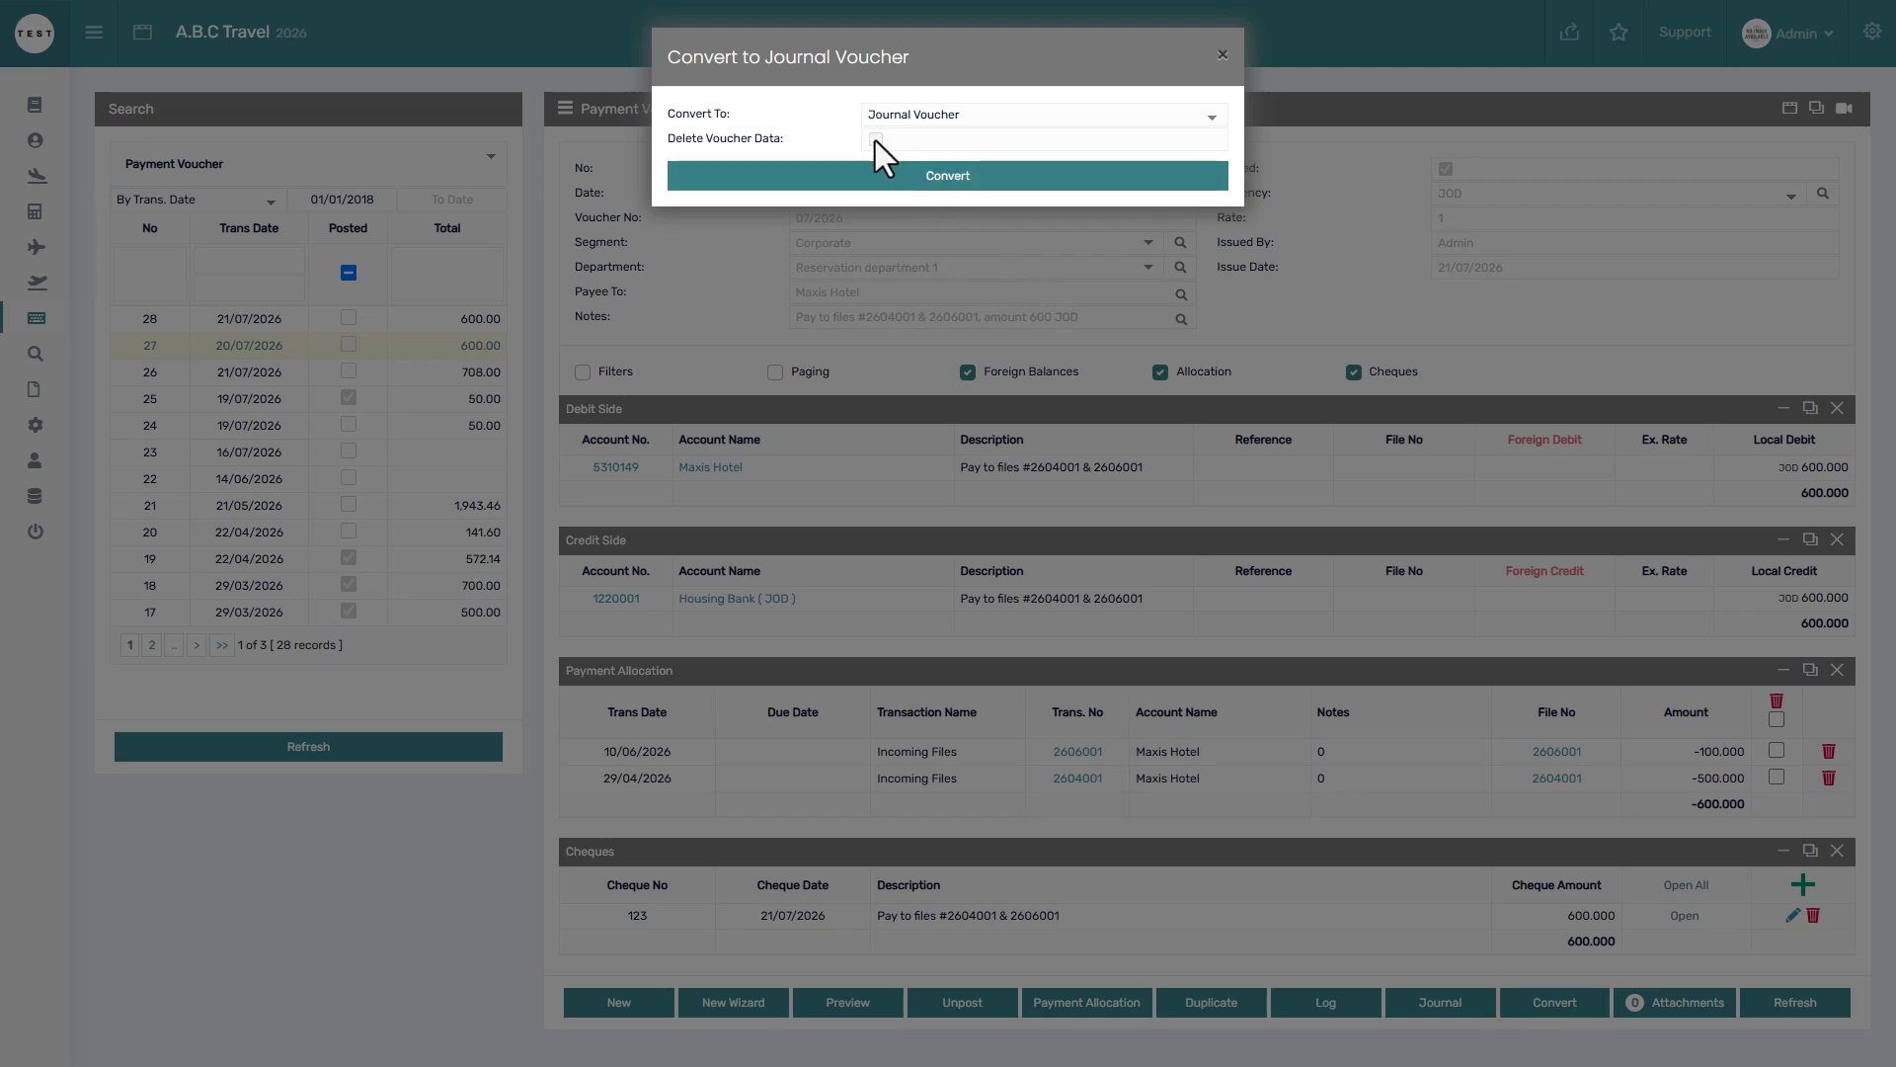
pyautogui.click(956, 187)
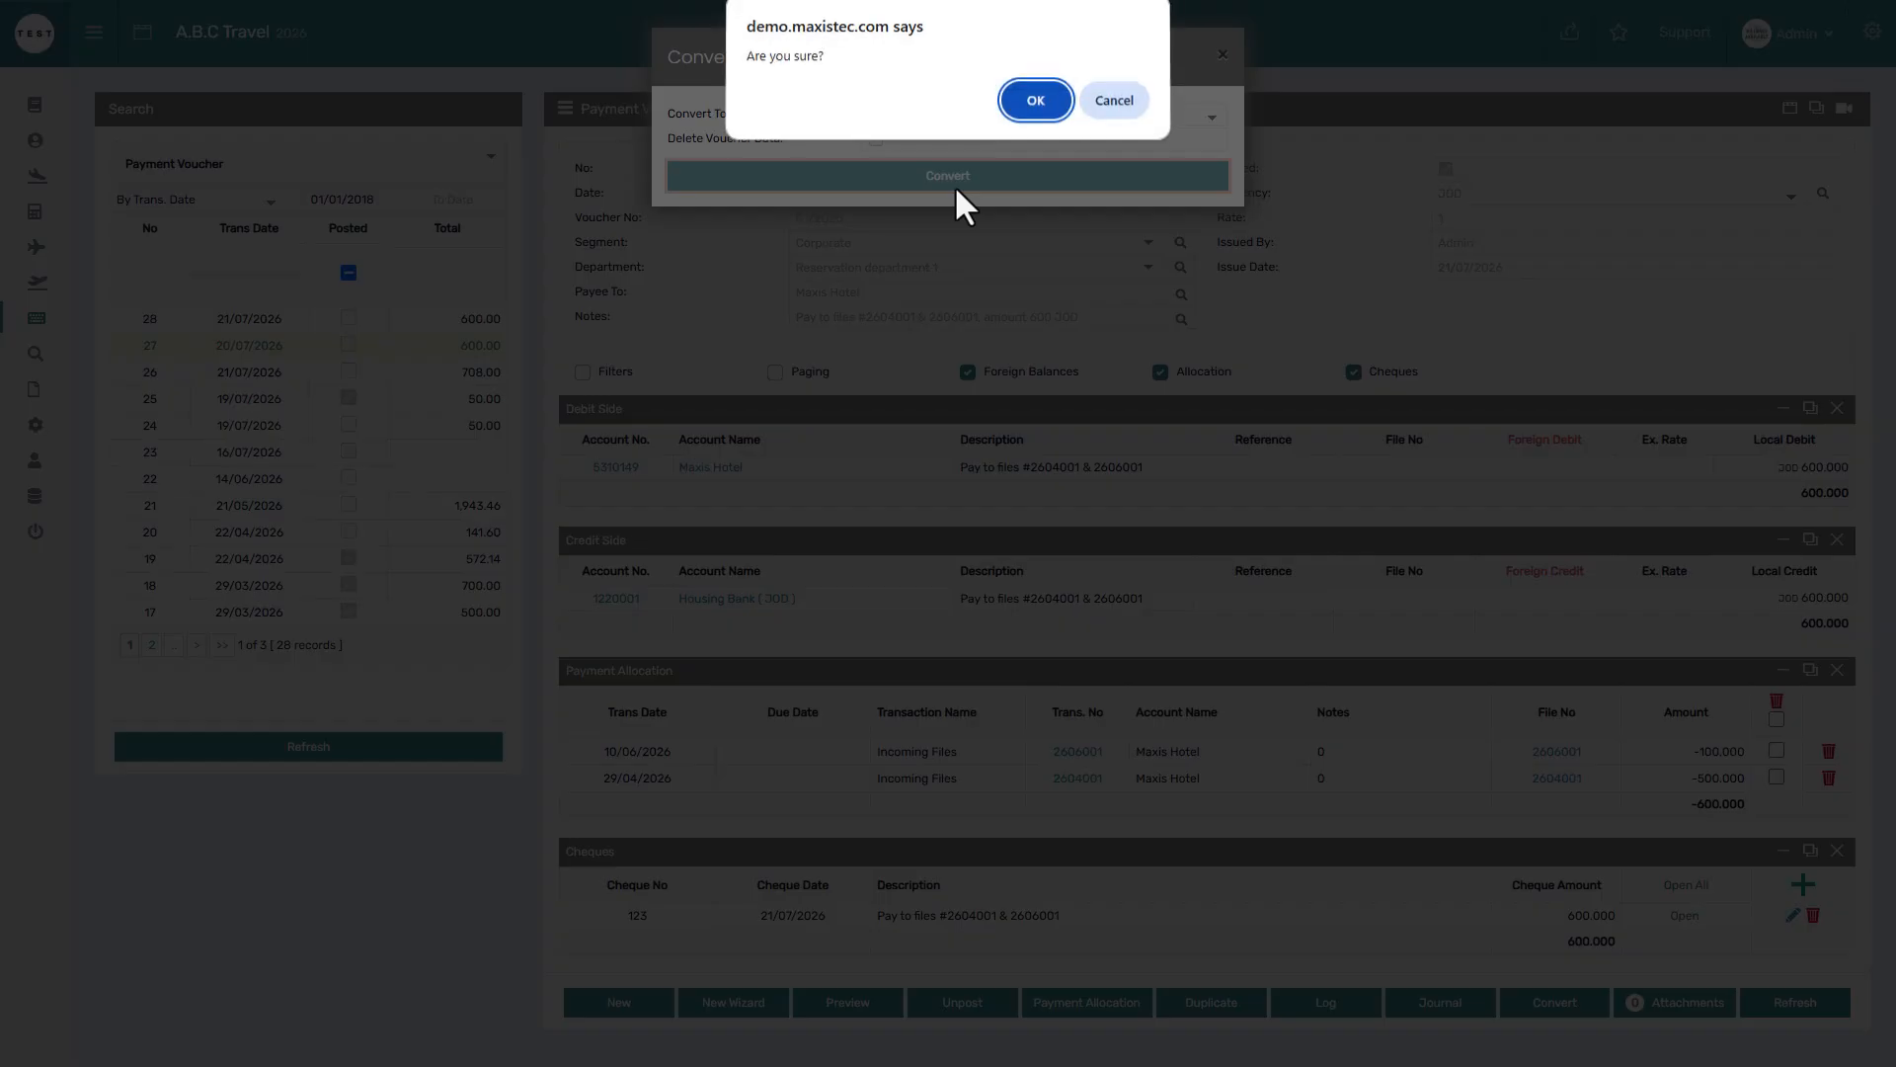
pyautogui.click(1036, 103)
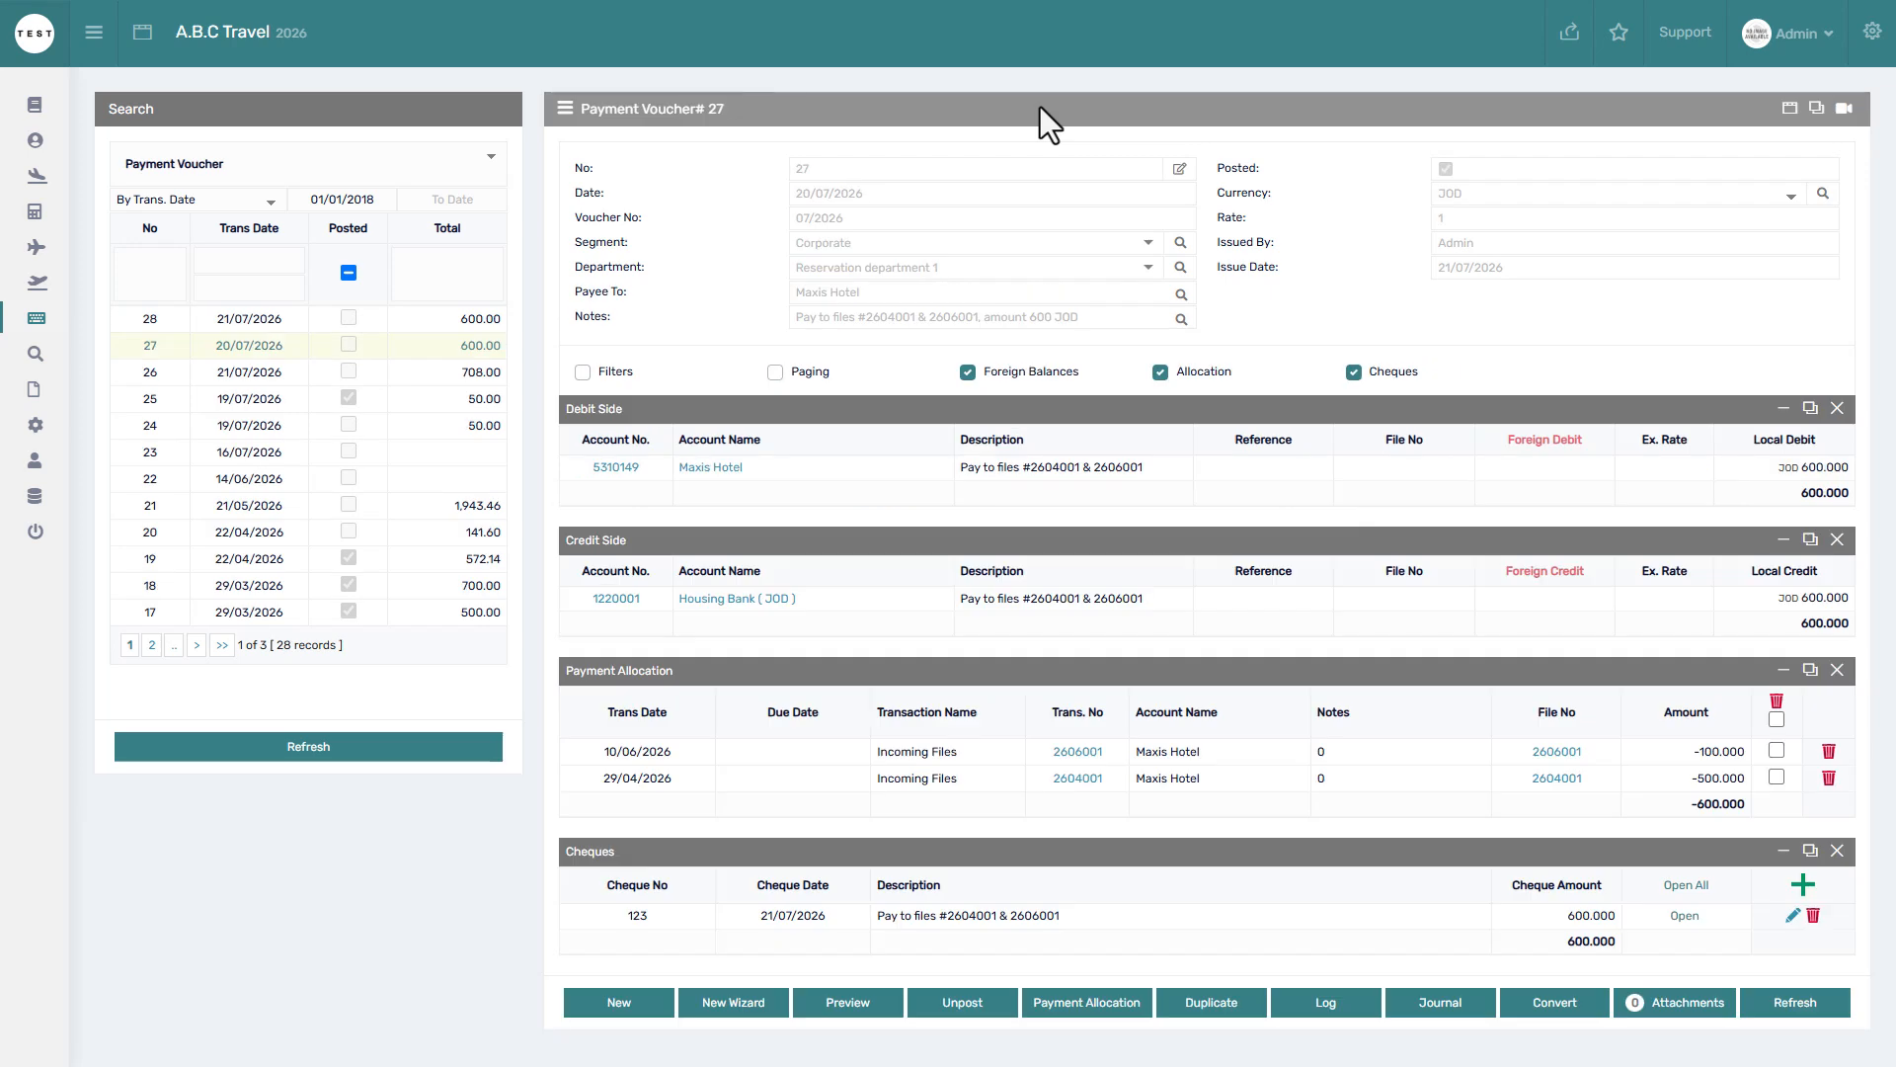
# View the attachments window of payment voucher 27, close it without uploading files, and refresh the voucher
pyautogui.click(1673, 1001)
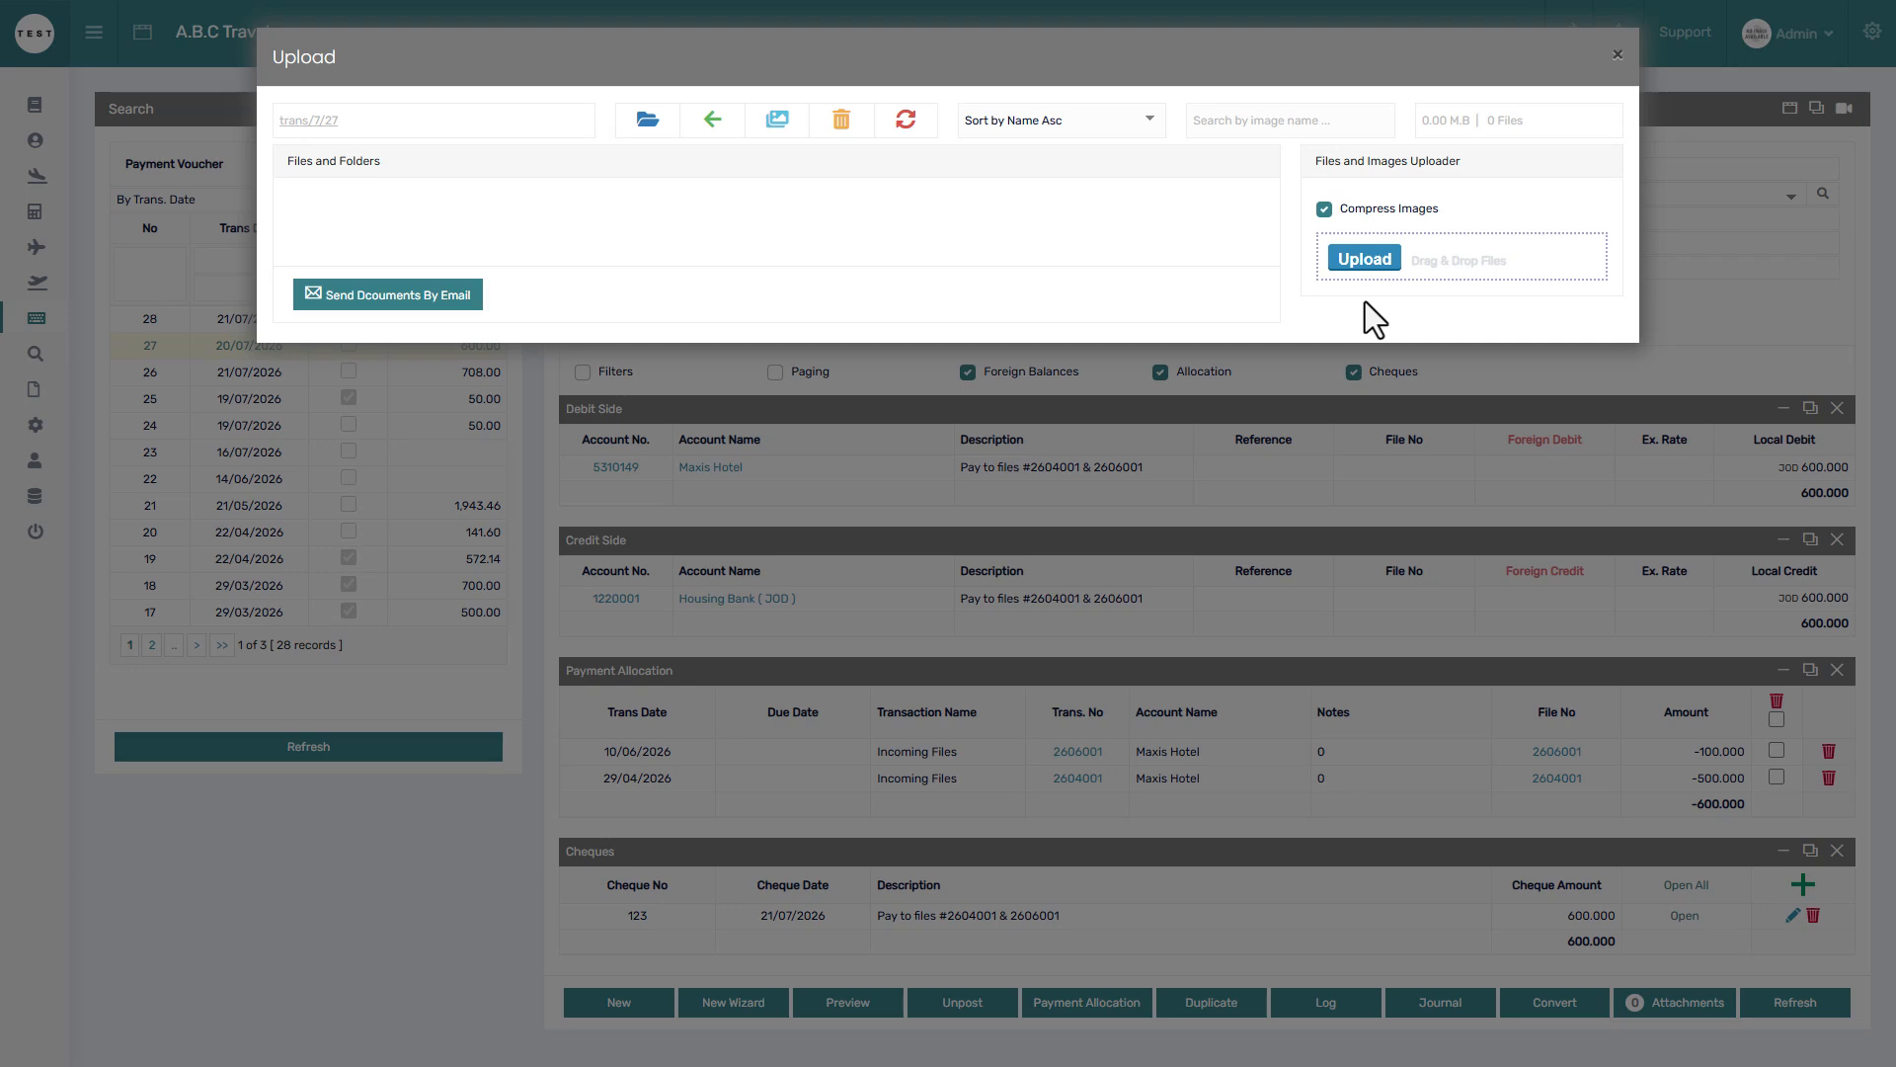
pyautogui.click(1505, 472)
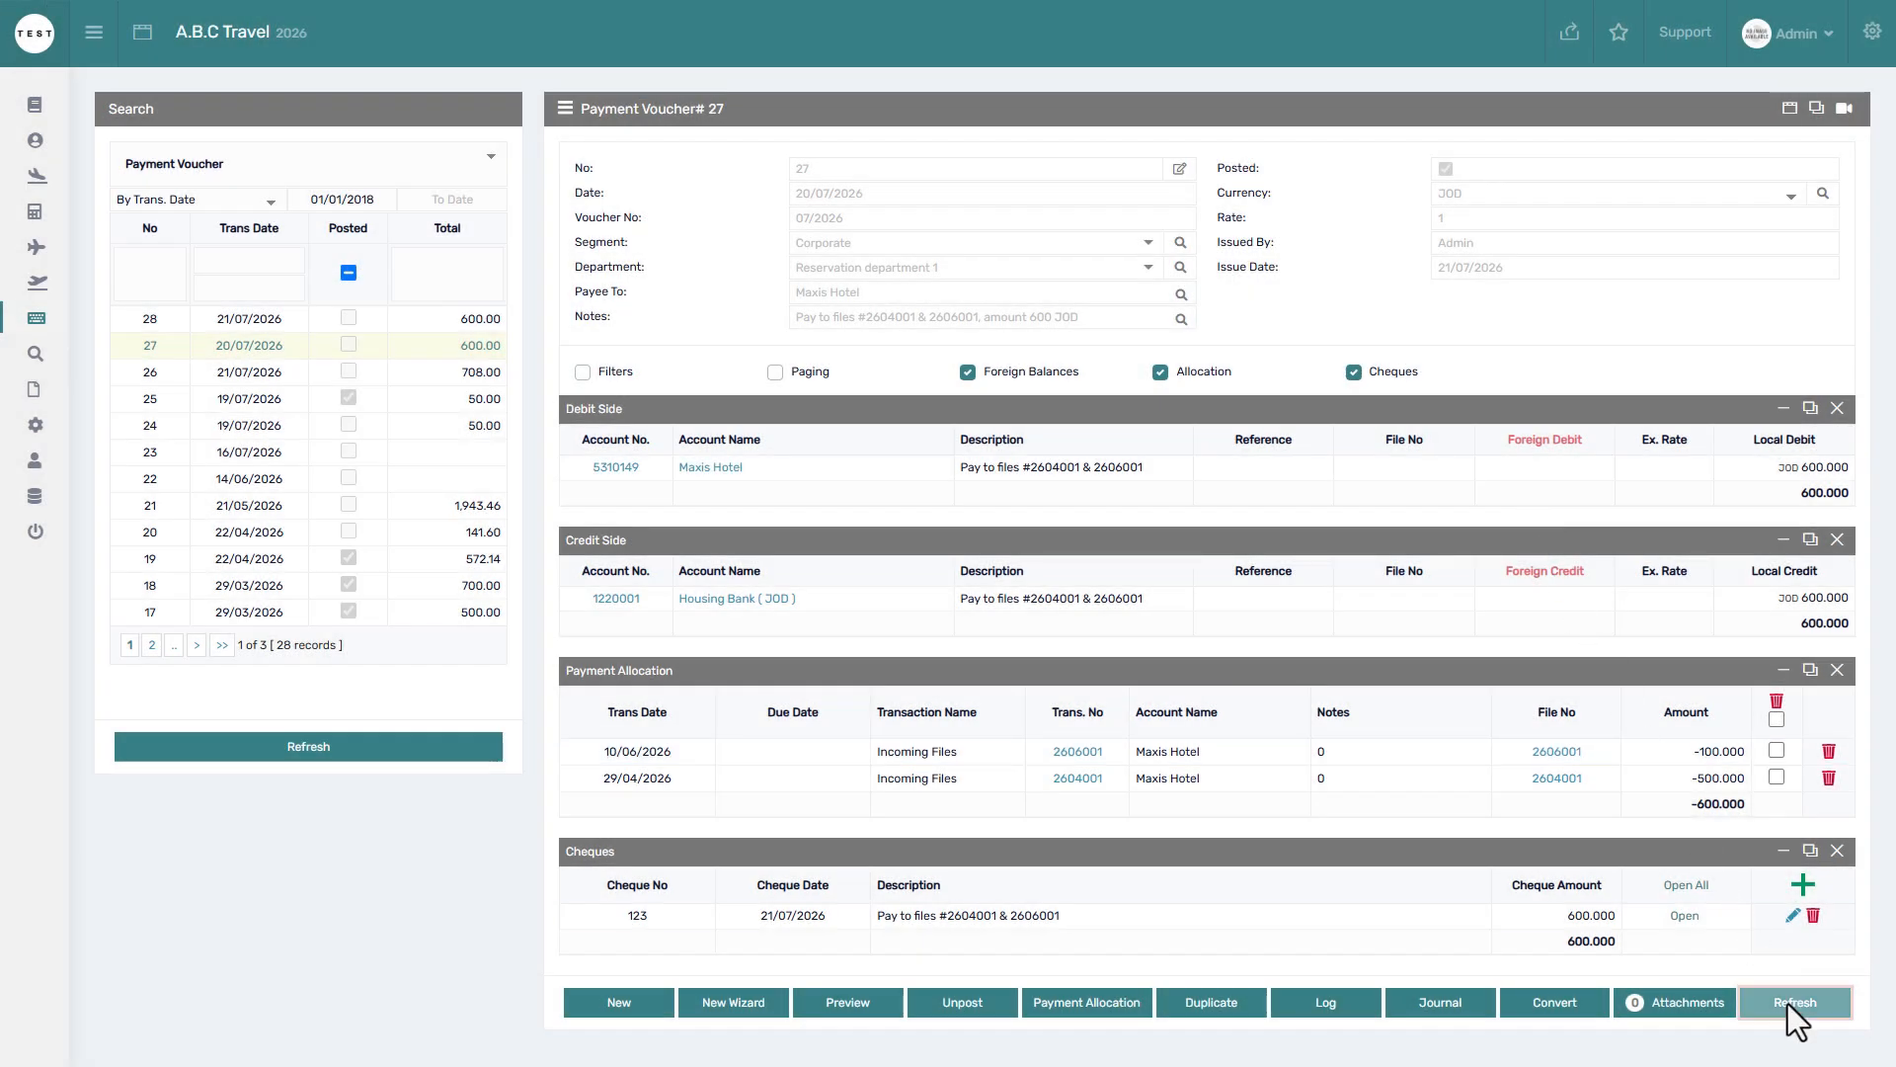
pyautogui.click(1787, 1004)
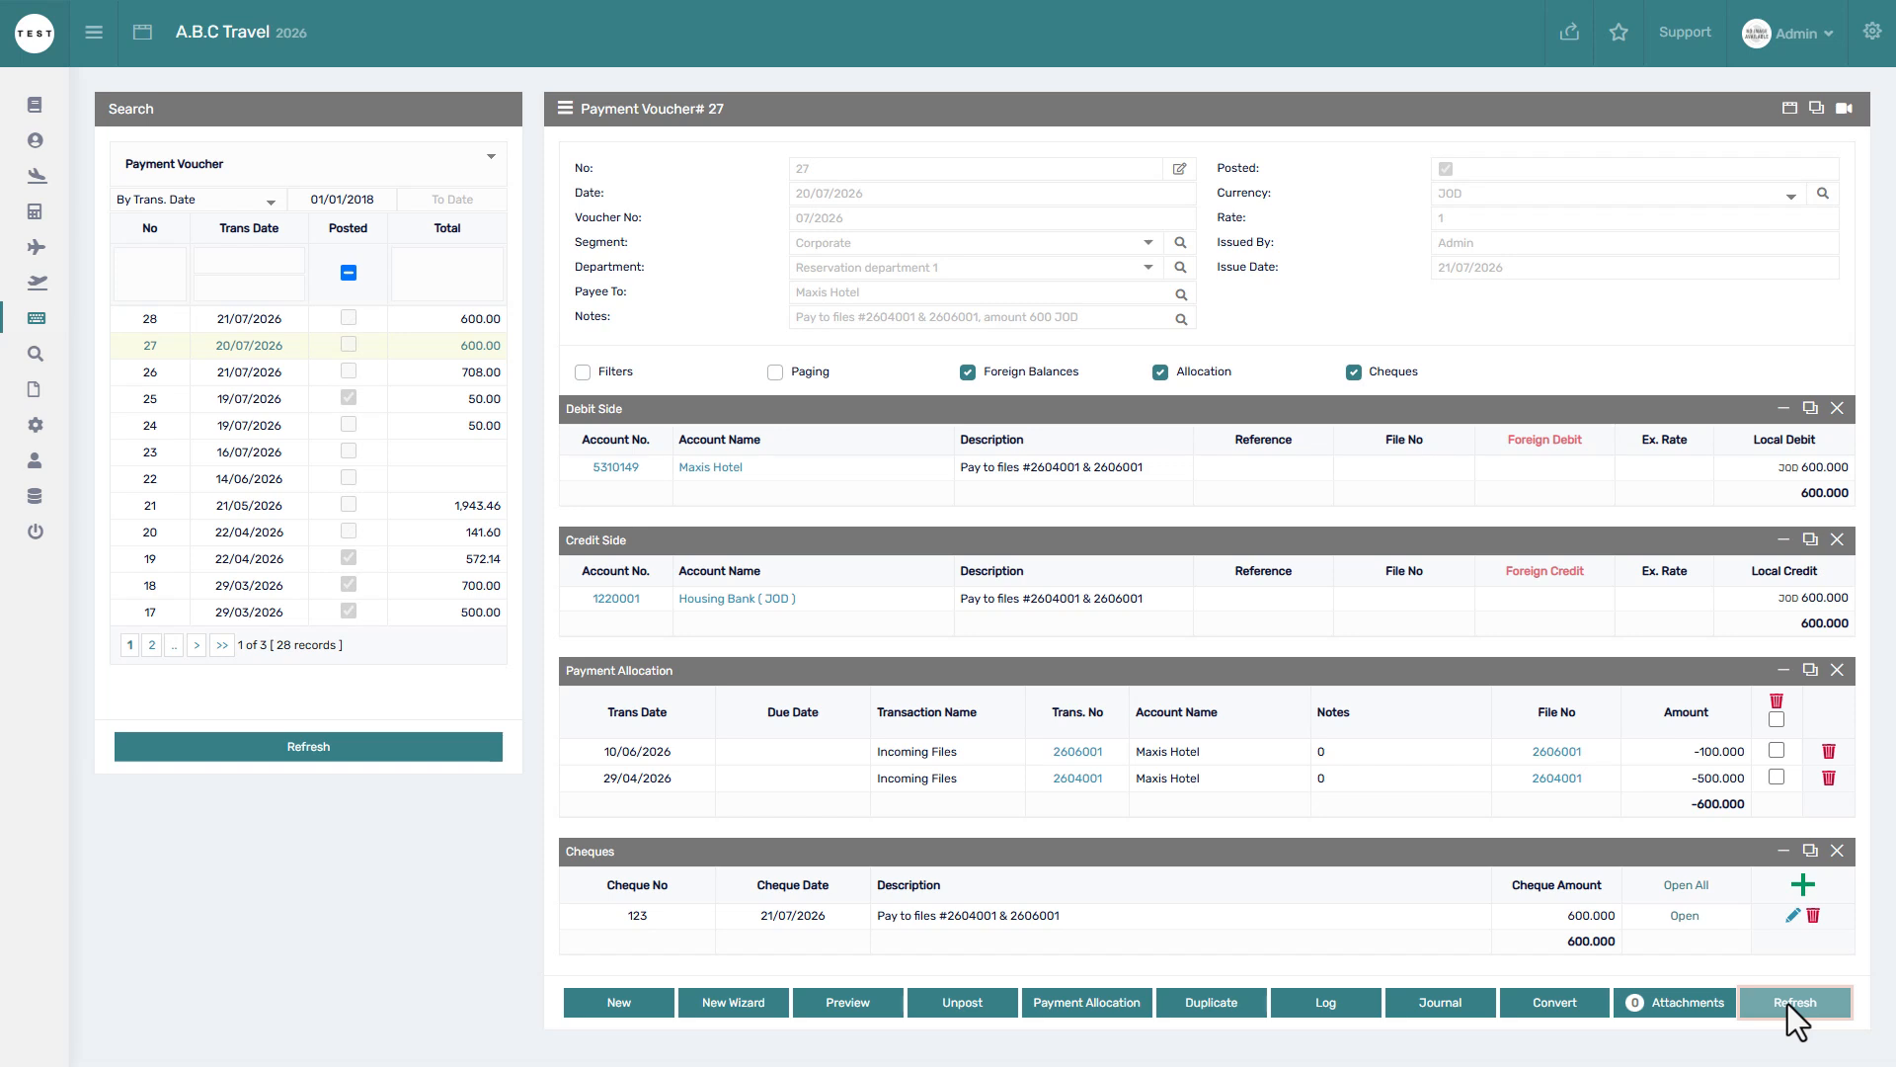